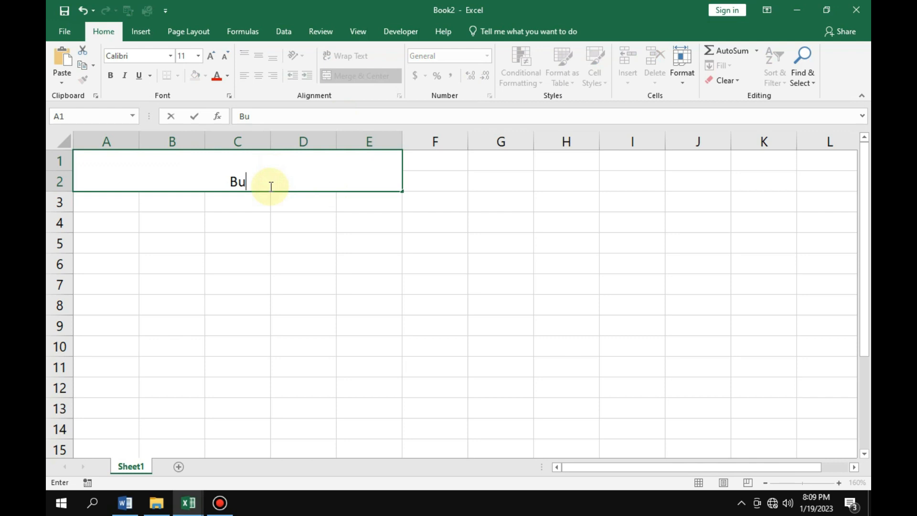
Enter the title "Budget Tracker" in the merged cell A1:E2.
text(dget)
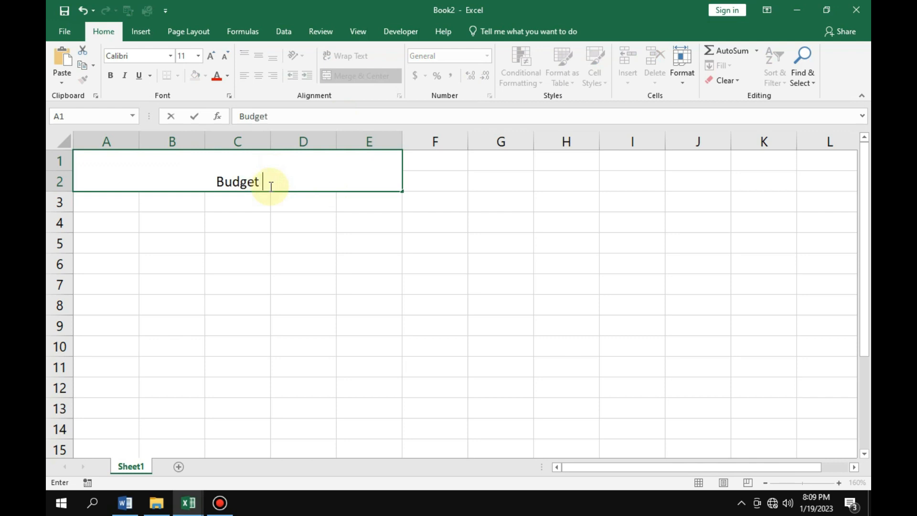
text( Tra)
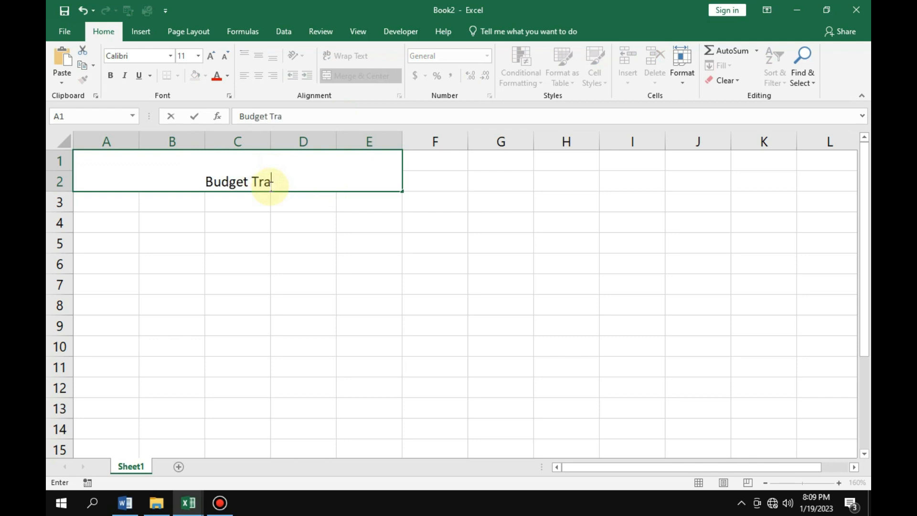
text(cker)
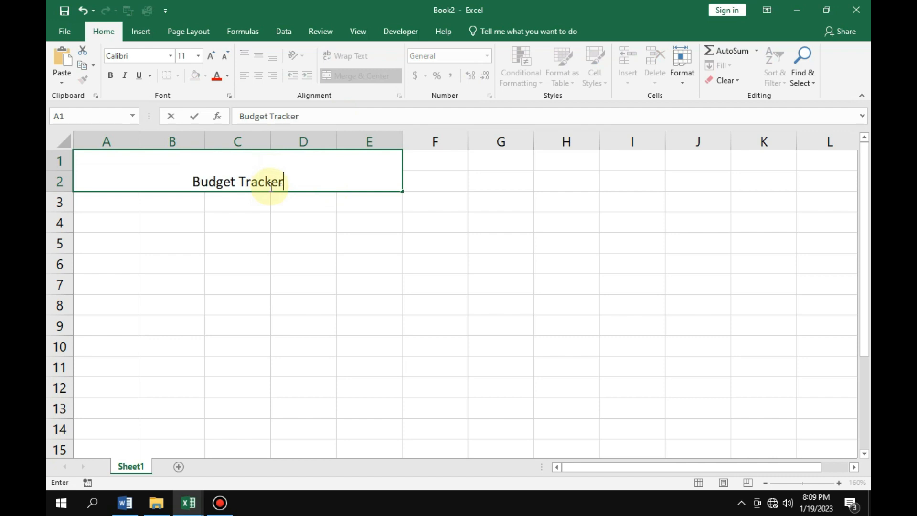
click(240, 289)
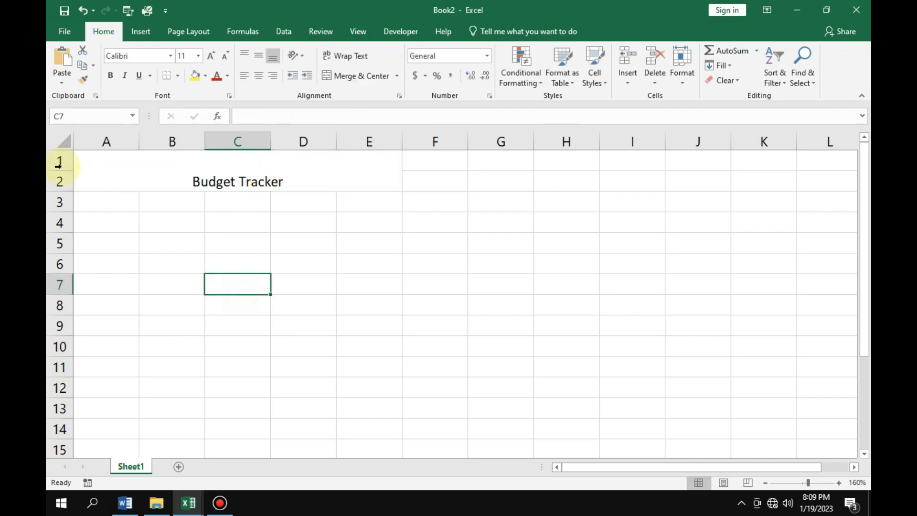
Increase the font size of the Budget Tracker title to 22.
click(224, 190)
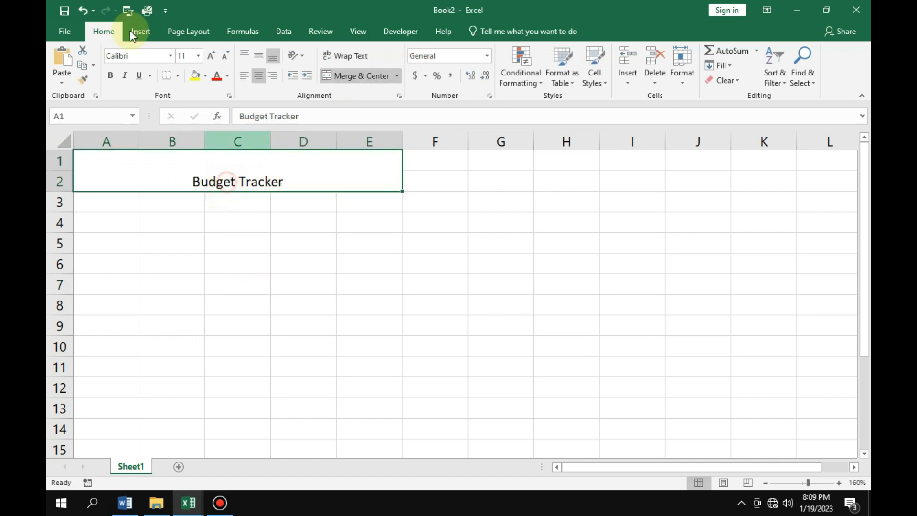
click(212, 57)
click(212, 57)
click(212, 57)
click(212, 57)
click(212, 58)
click(212, 58)
Change the title's font to Copperplate Gothic and append a colon to its text.
click(155, 55)
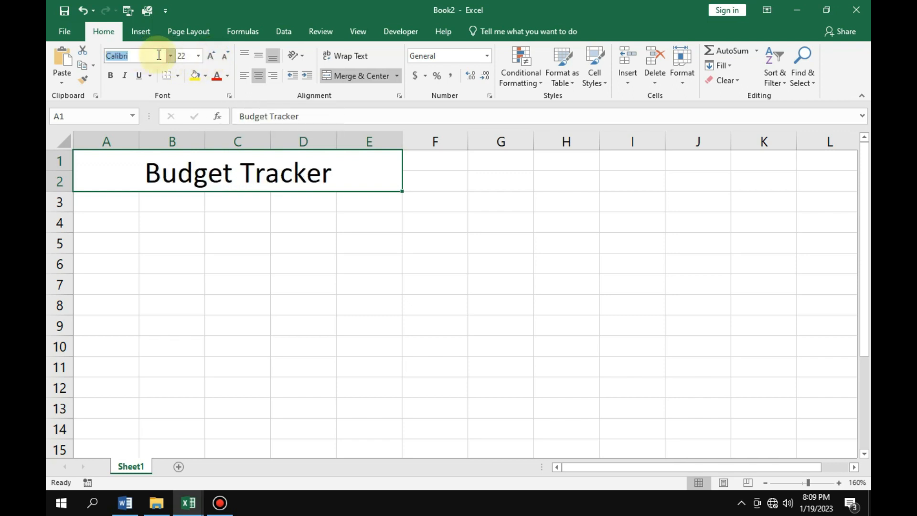
text(Copperplate Goth)
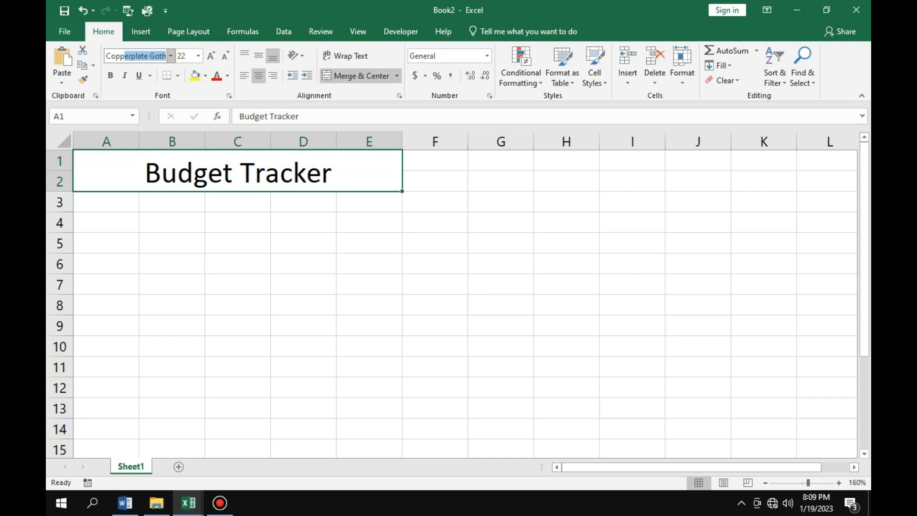
key(Return)
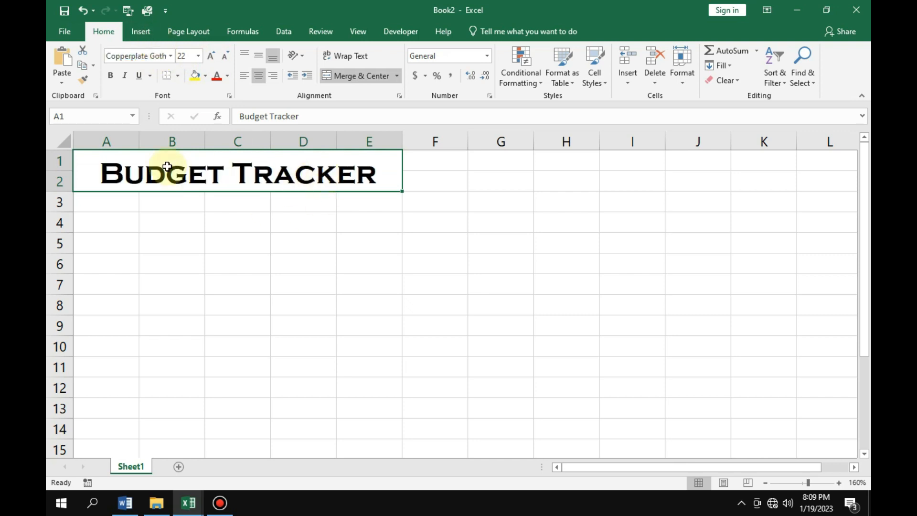
double_click(382, 177)
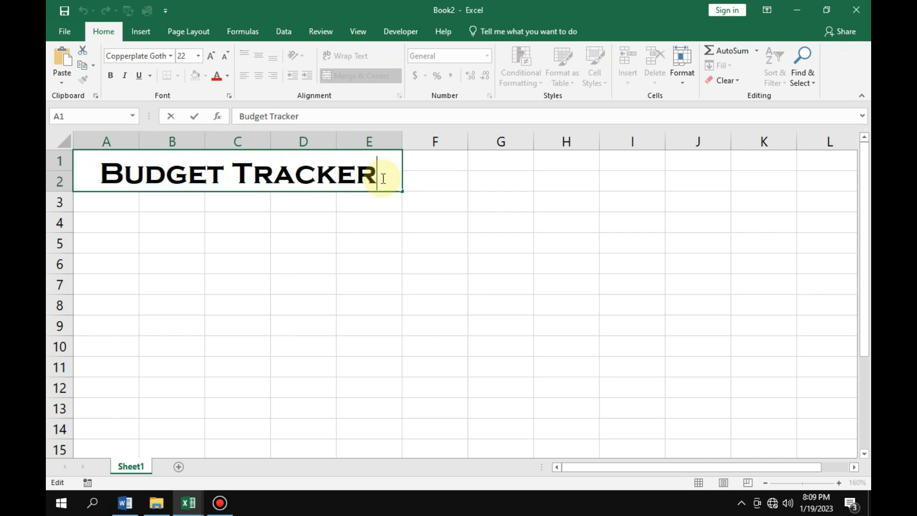
text(:)
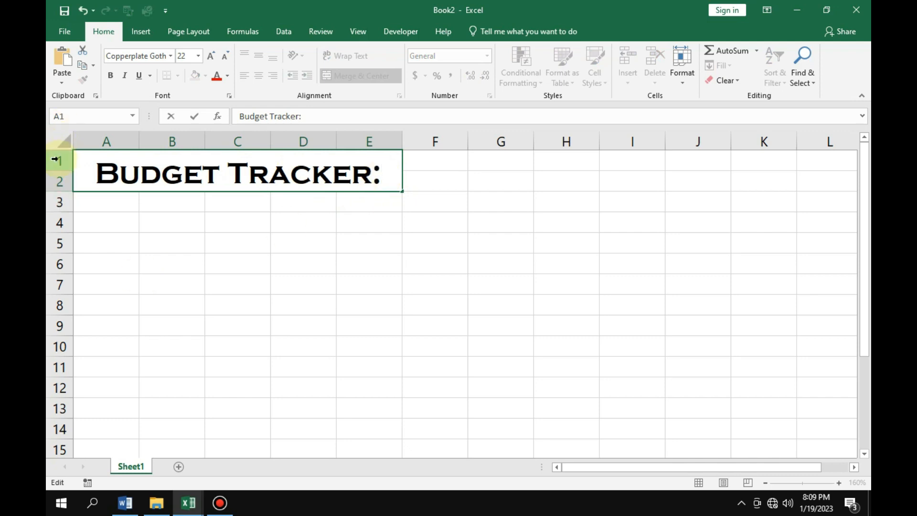
Fill rows 1 and 2 entirely with the dark orange theme color.
click(56, 181)
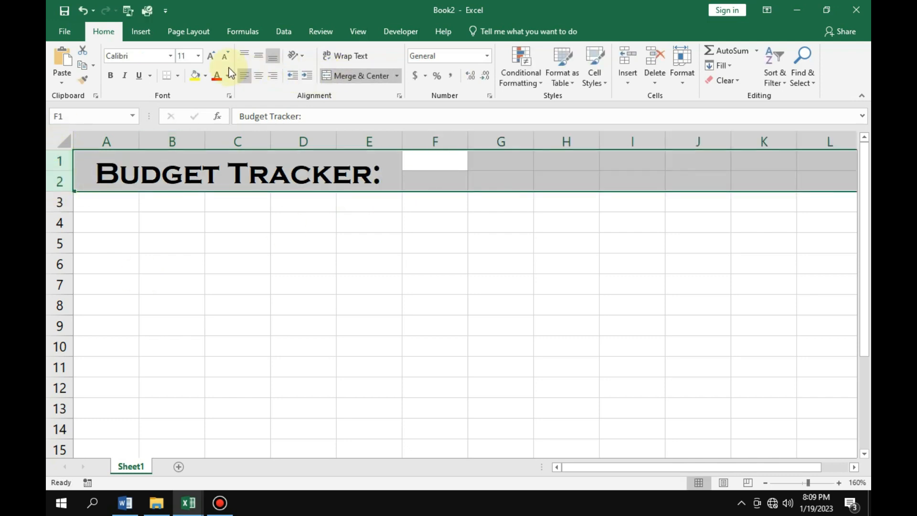
click(204, 76)
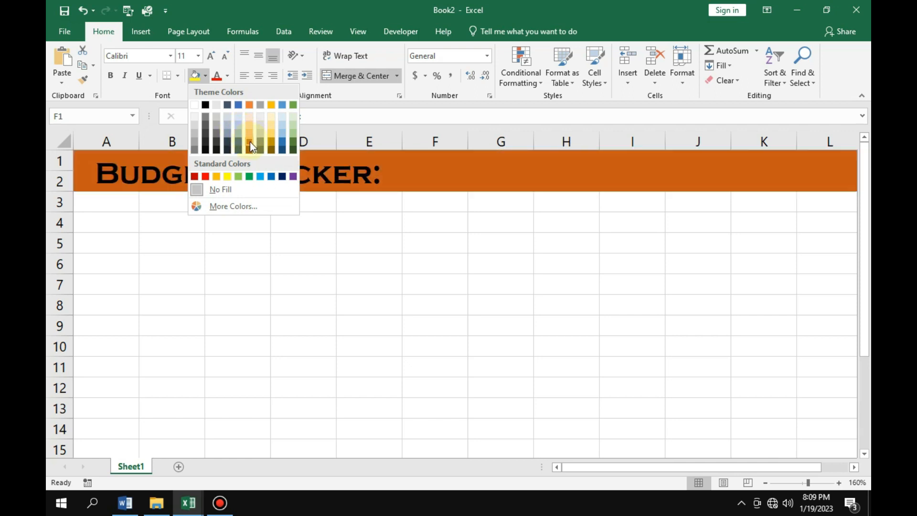
click(250, 141)
click(237, 284)
Merge and center cells C4:D4 below the title banner.
drag(223, 224, 313, 231)
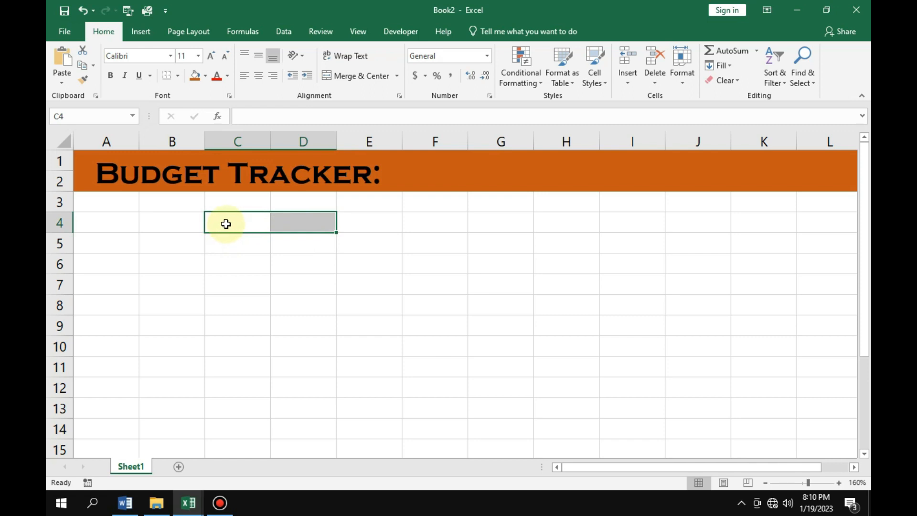
key(alt+h)
key(m)
key(c)
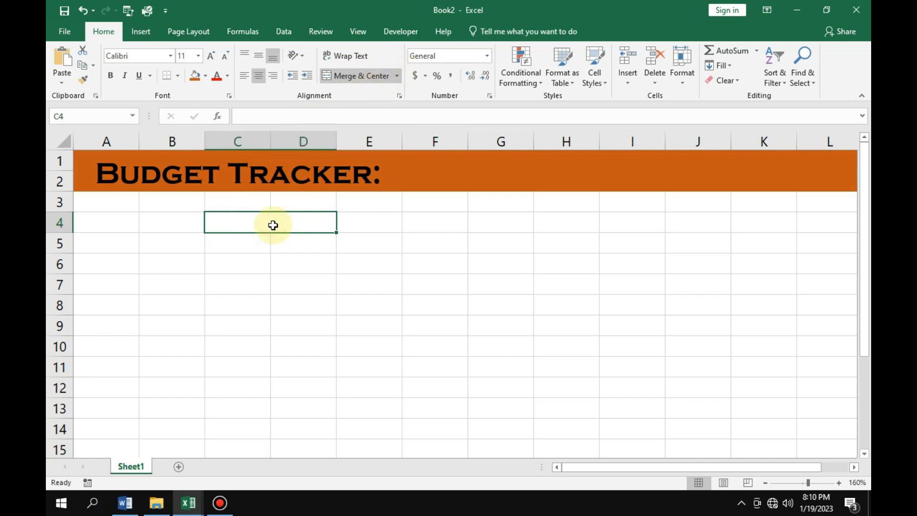
Enter the section heading "Monthly Income:" in the merged cell C4:D4.
text(Monthly)
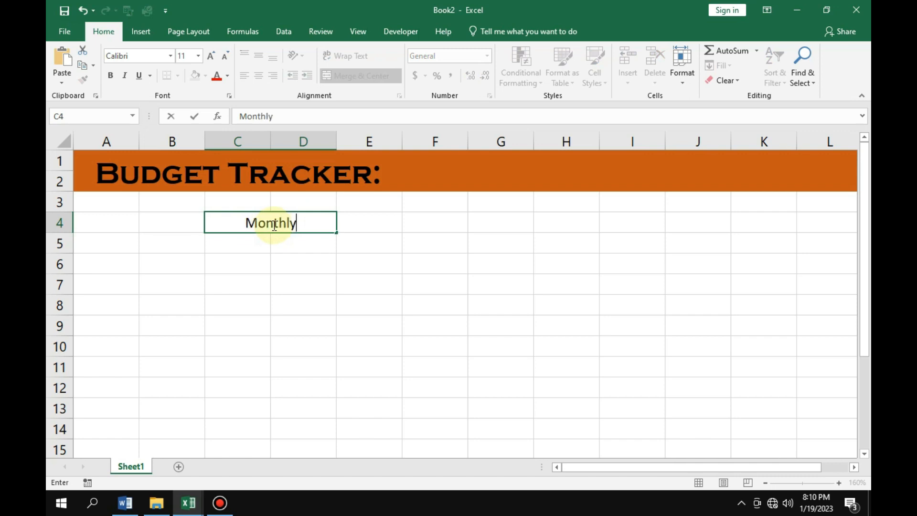
text( Inco)
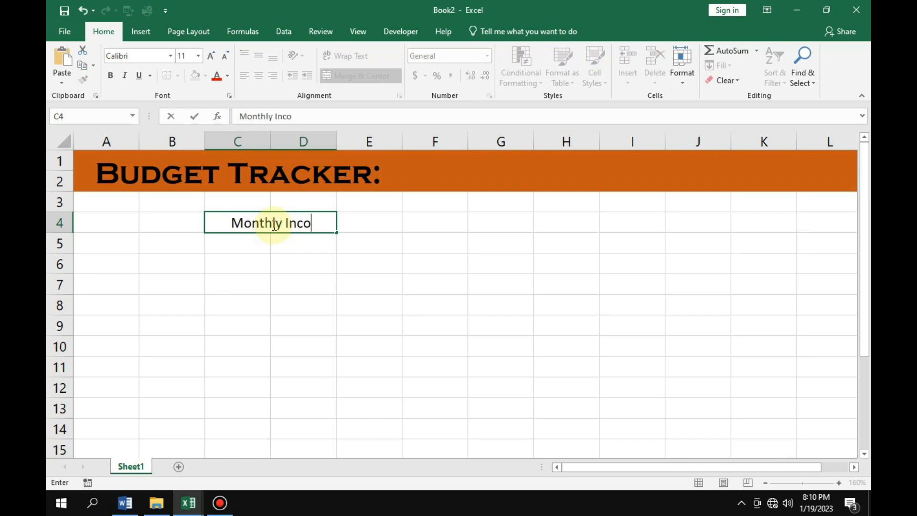
text(me)
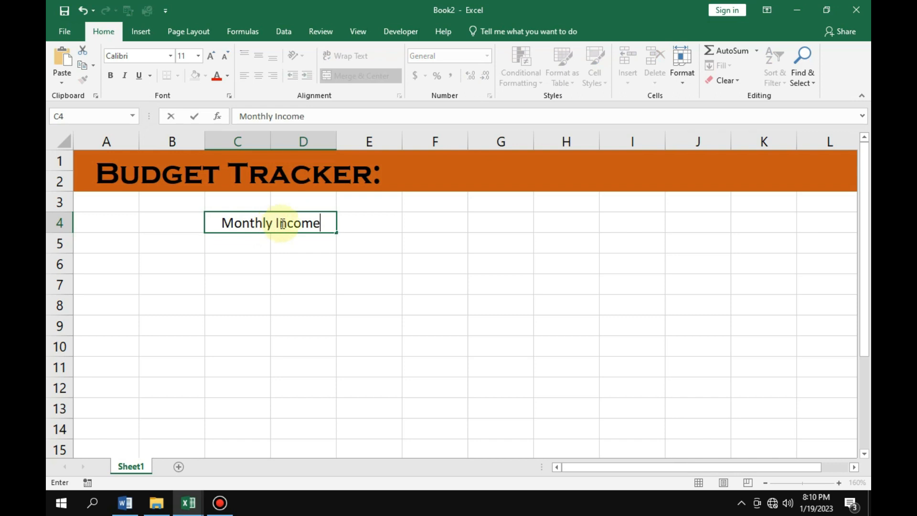
text(:)
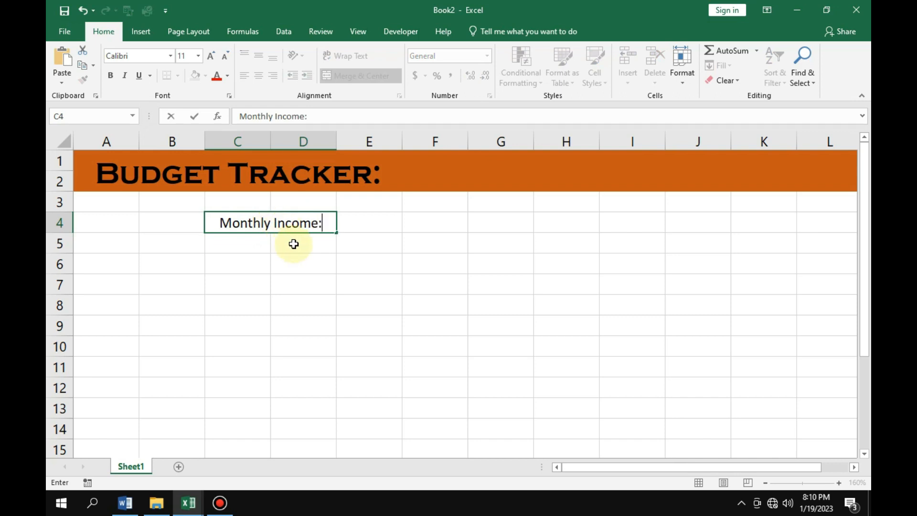
click(292, 243)
Shrink row 5 to a very thin spacer row beneath the Monthly Income heading.
drag(213, 241, 323, 245)
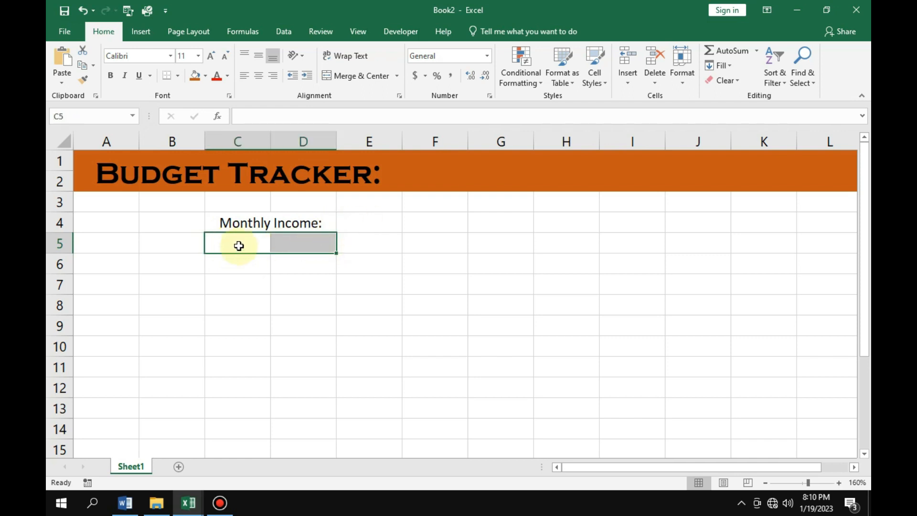
click(276, 245)
click(229, 245)
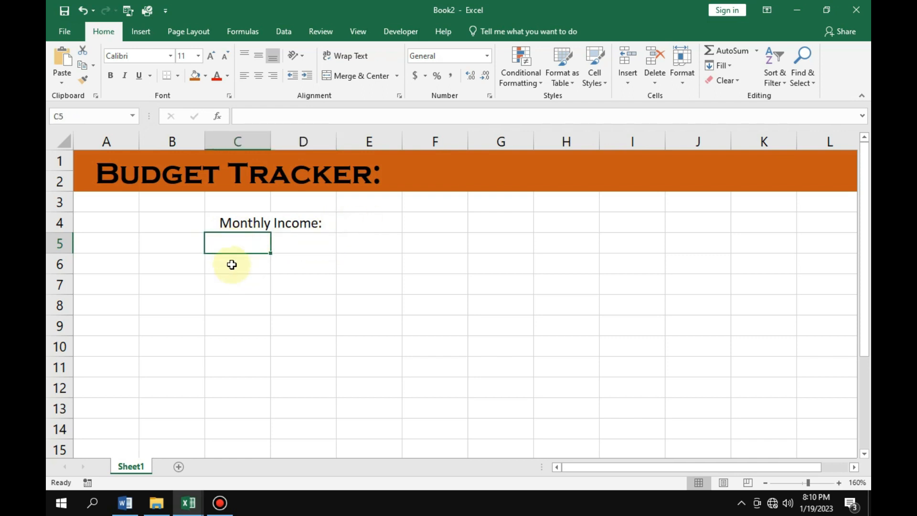
click(226, 263)
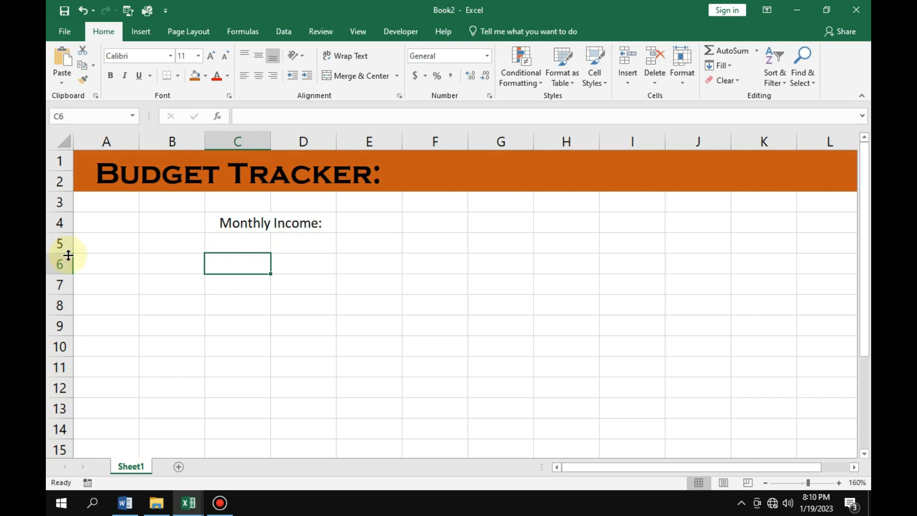
drag(68, 255, 69, 239)
Apply a bottom double border to the Monthly Income heading and make spacer row 5 slightly taller.
click(241, 225)
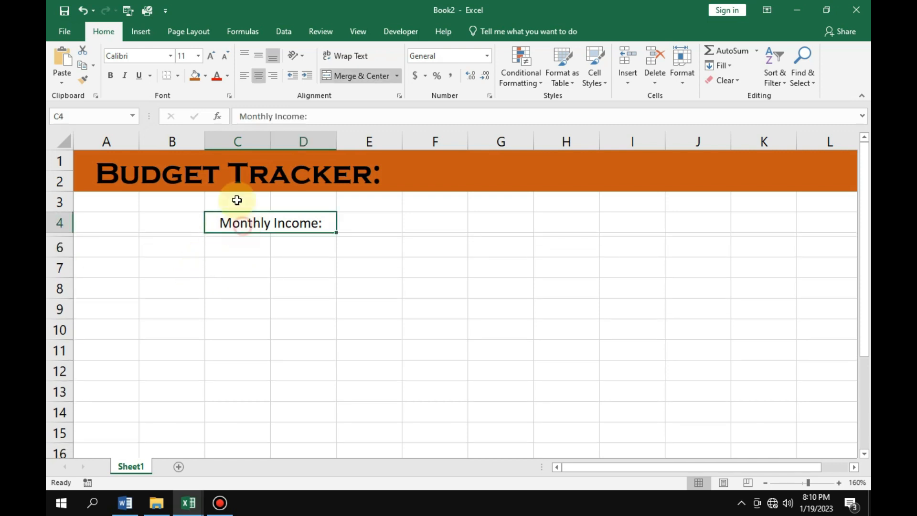
click(176, 75)
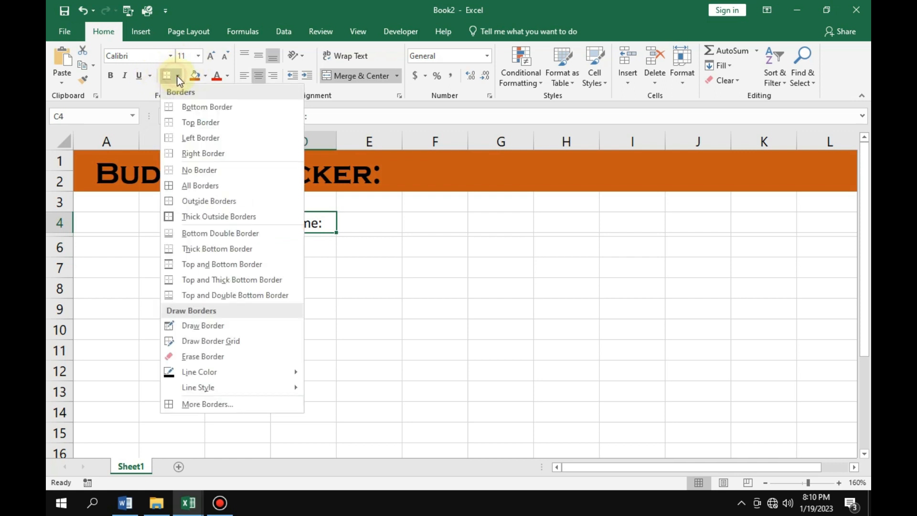
click(208, 233)
click(273, 290)
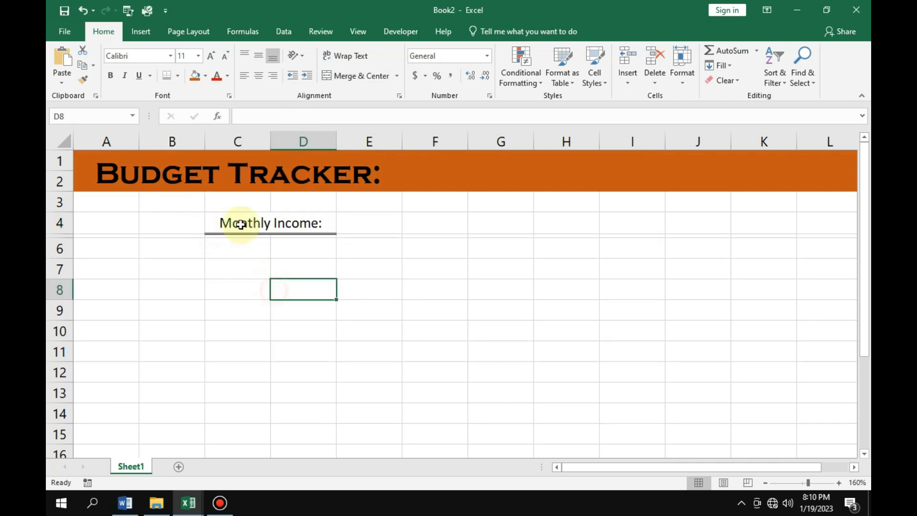
drag(65, 235, 65, 239)
click(250, 266)
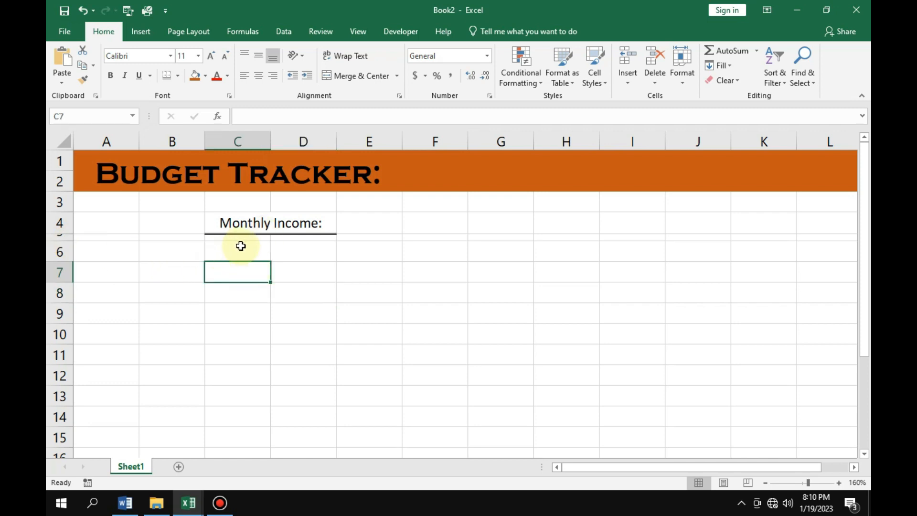
Enter the column headers "Sno." in C6 and "Name" in D6.
click(221, 254)
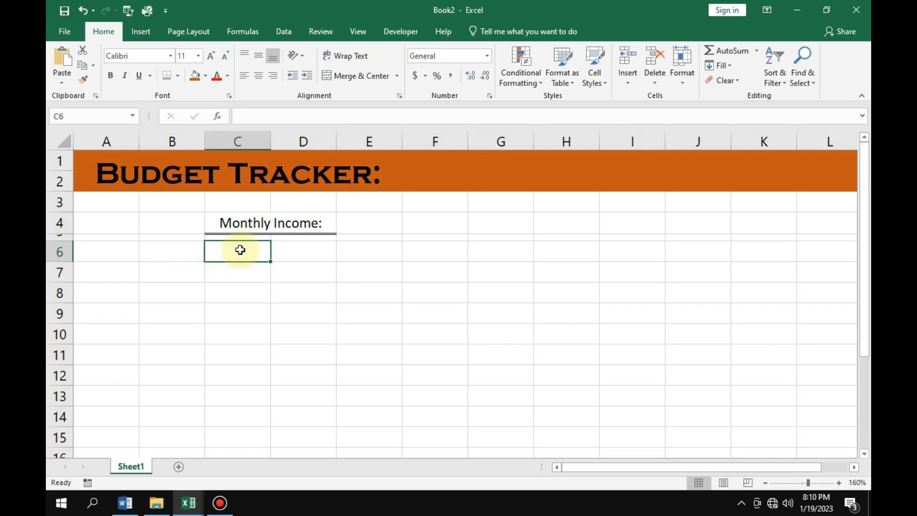
text(Sno.)
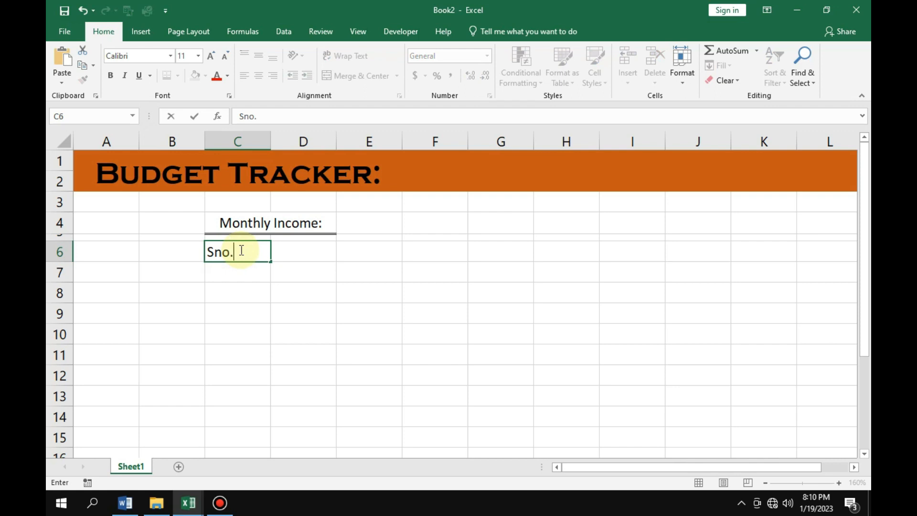
key(Tab)
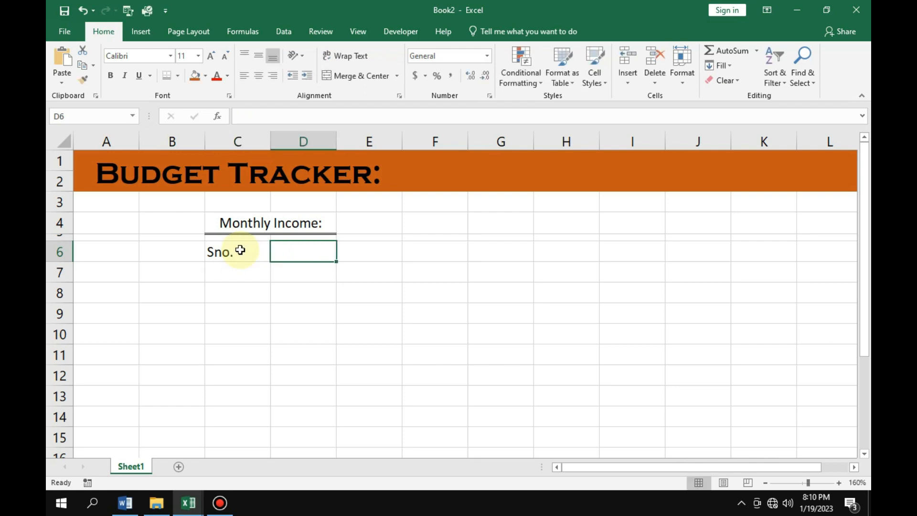
text(Name)
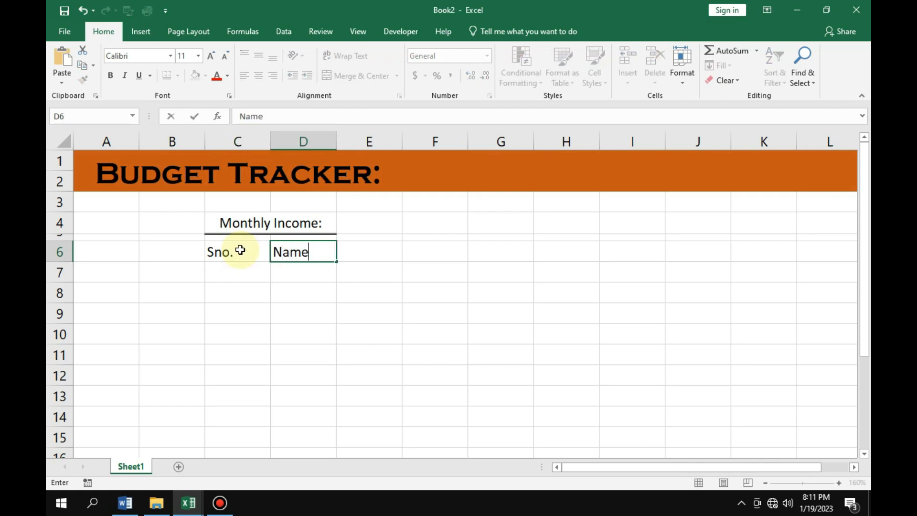
key(Tab)
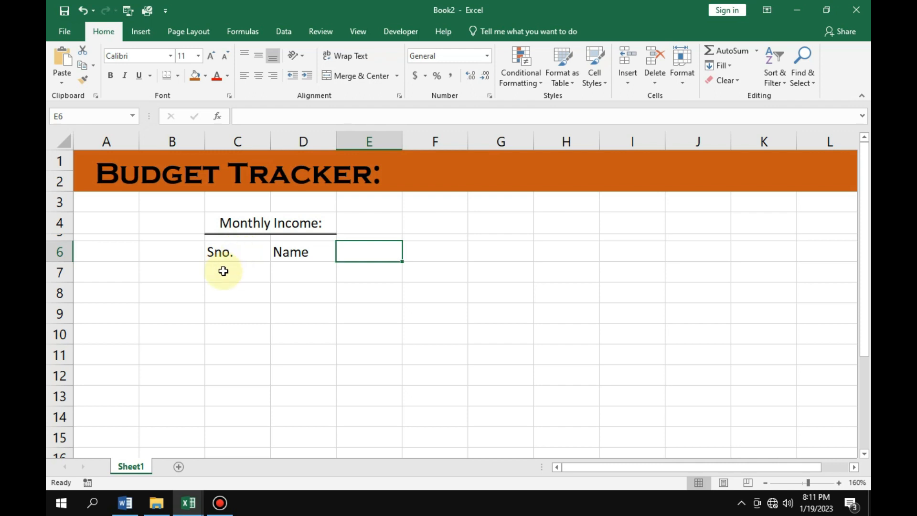
Replace the header in D6 with "Income Source".
double_click(309, 251)
key(BackSpace)
key(BackSpace)
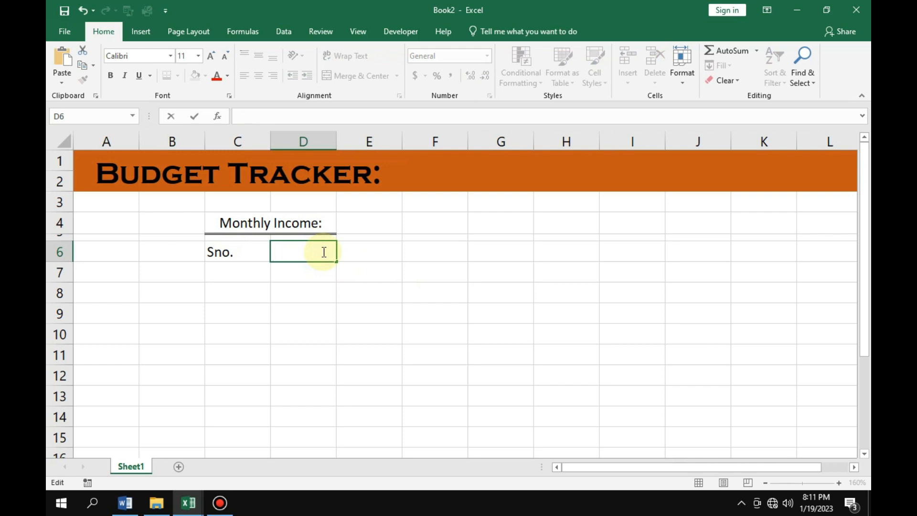
text(Income Source)
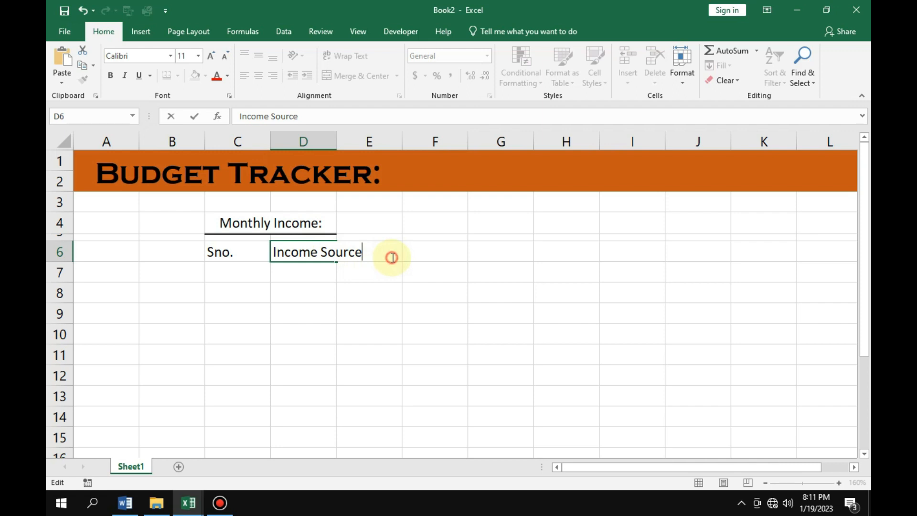
click(381, 293)
Enter the column header "Date" in cell E6.
click(387, 255)
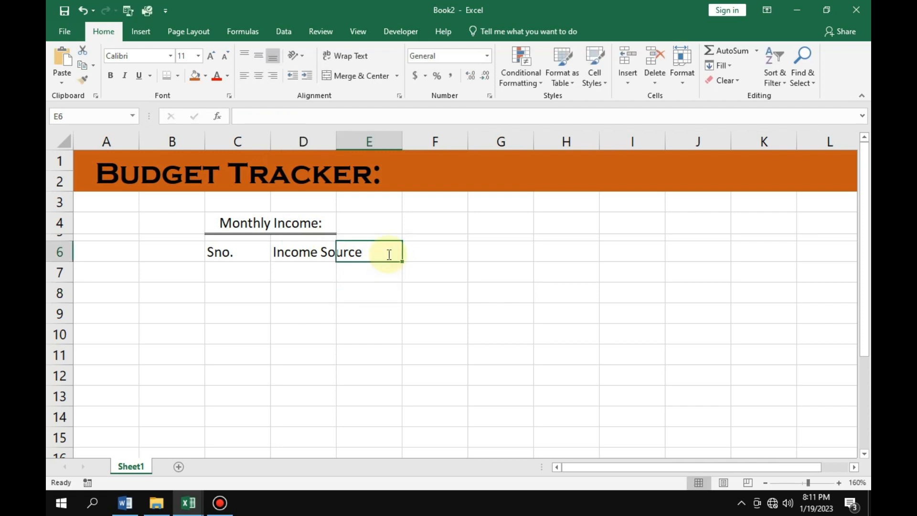
text(Date)
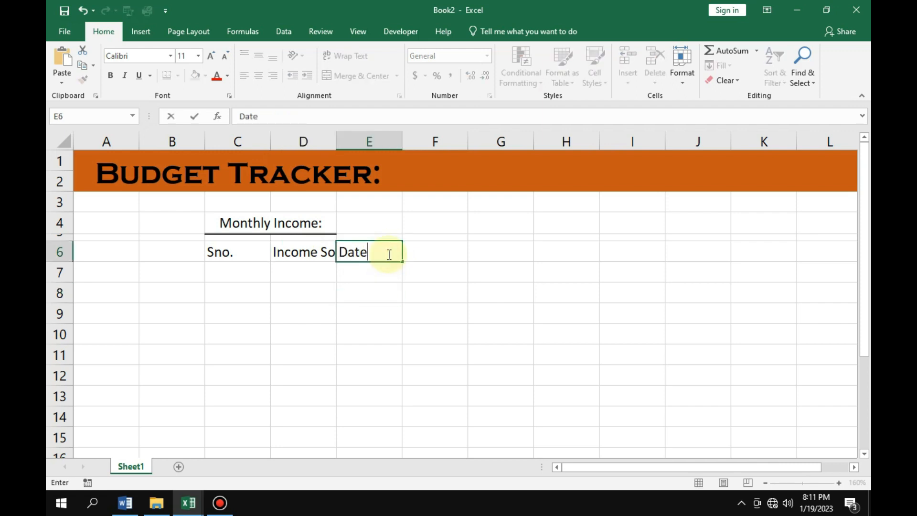
click(427, 244)
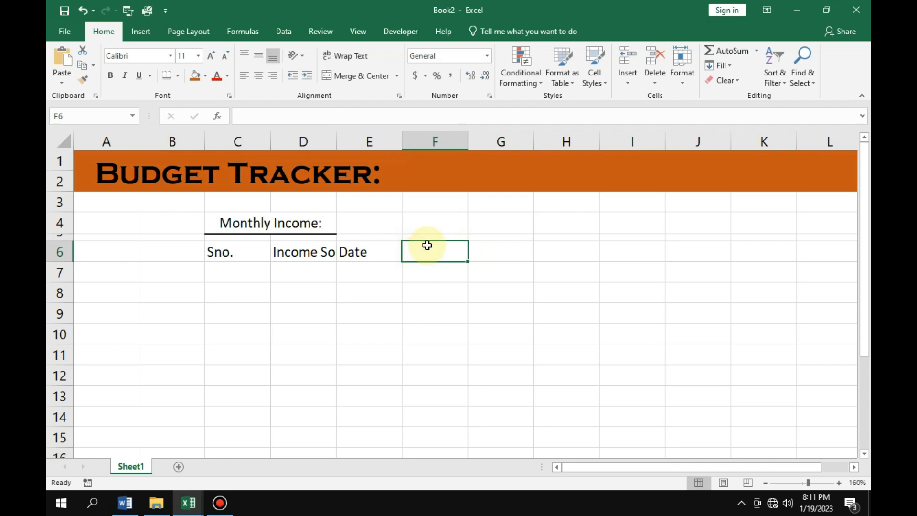
Enter the column header "Amount" in cell F6.
text(Amount)
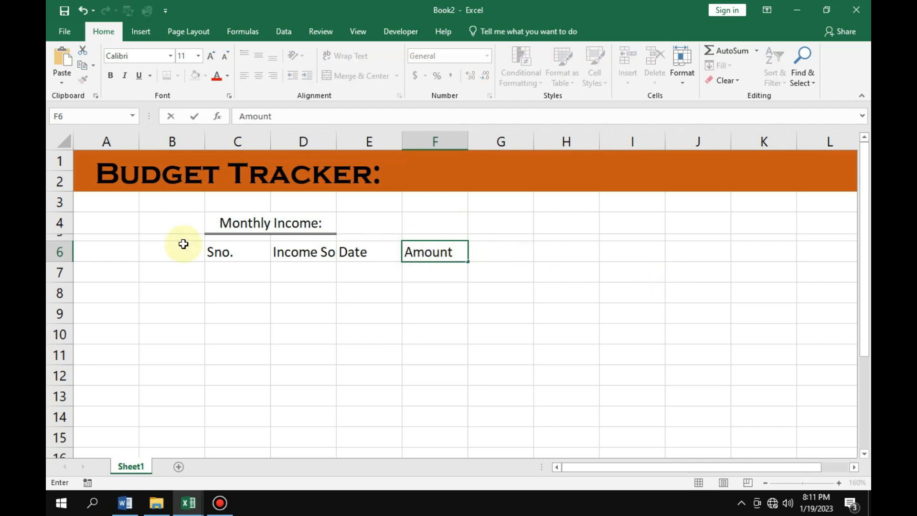
click(283, 259)
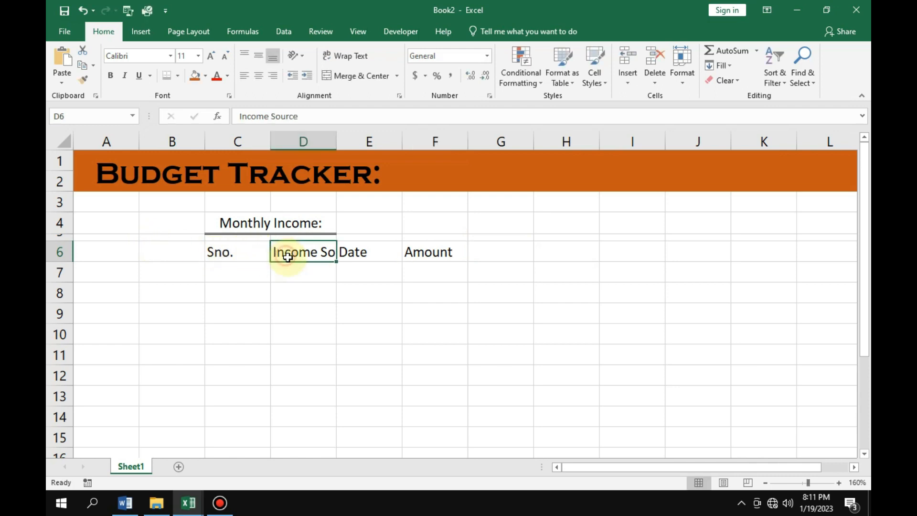
Widen columns D, E and F and narrow column C to suit the table headers in row 6.
drag(337, 139, 384, 139)
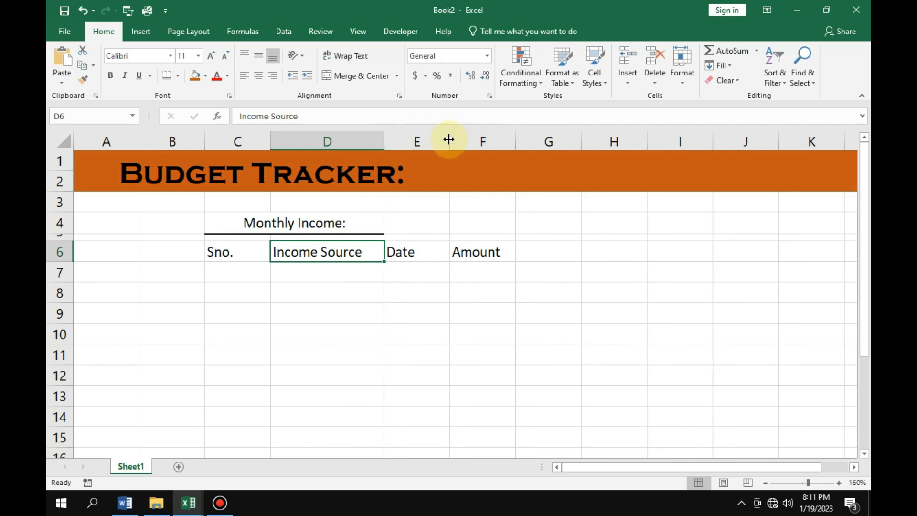
drag(450, 137, 476, 138)
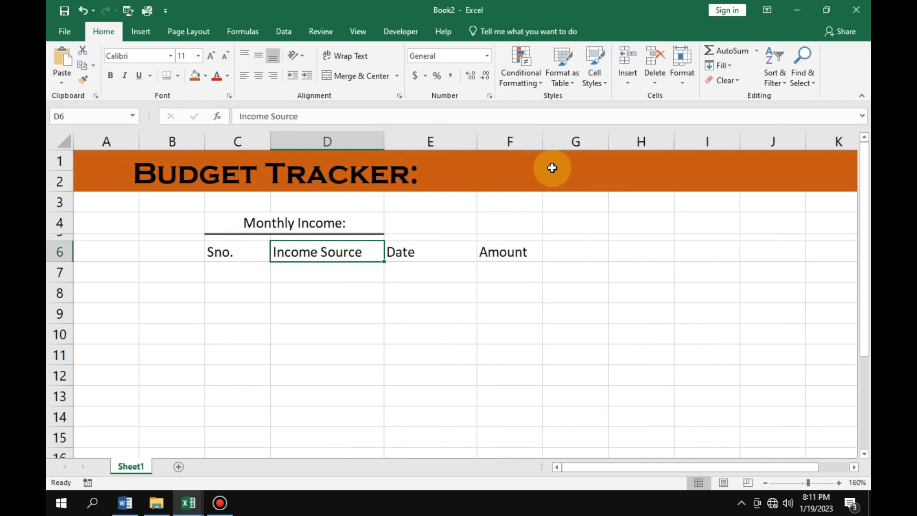
drag(543, 138, 588, 163)
click(553, 255)
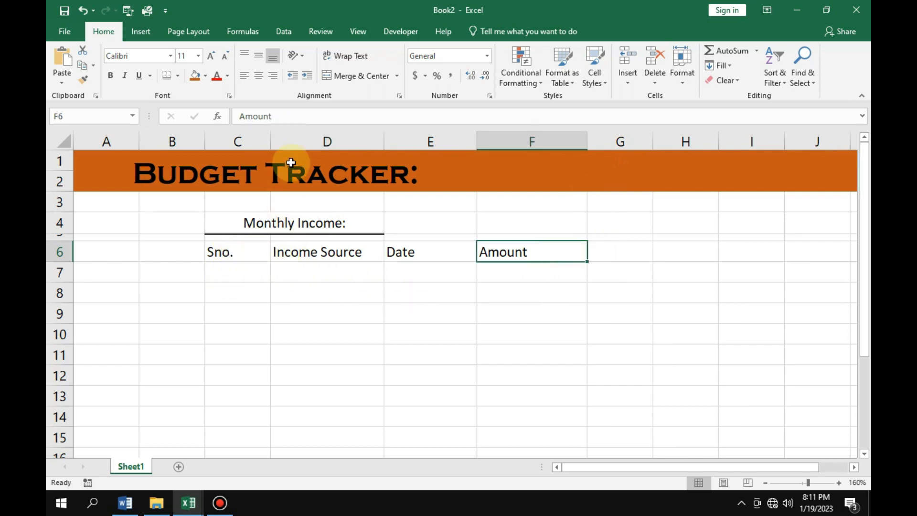
drag(267, 137, 240, 143)
click(220, 270)
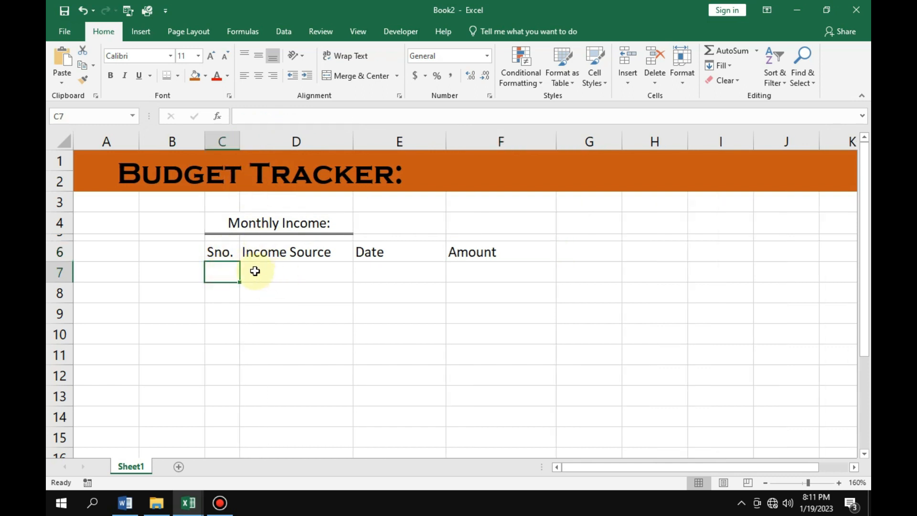
Format the headers in C6:F6 with the Berlin Sans FB Demi font at size 12.
drag(213, 250, 481, 258)
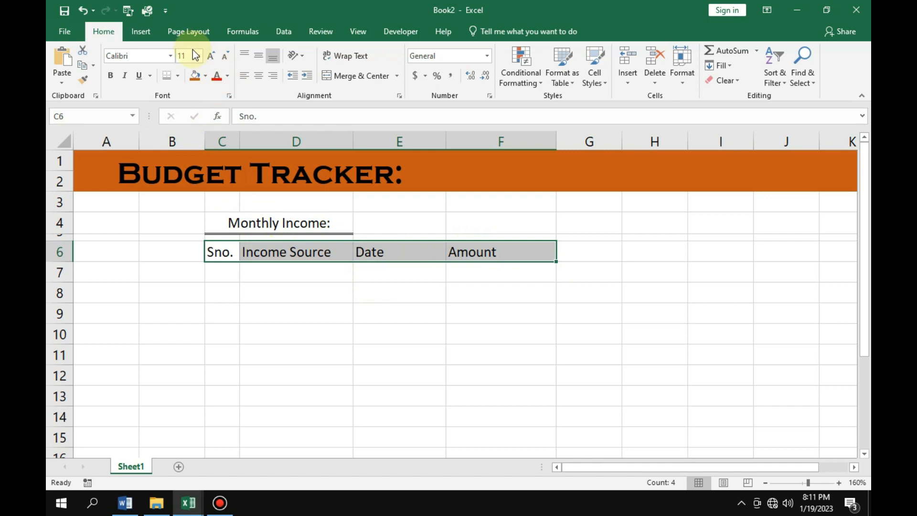
click(215, 56)
click(149, 56)
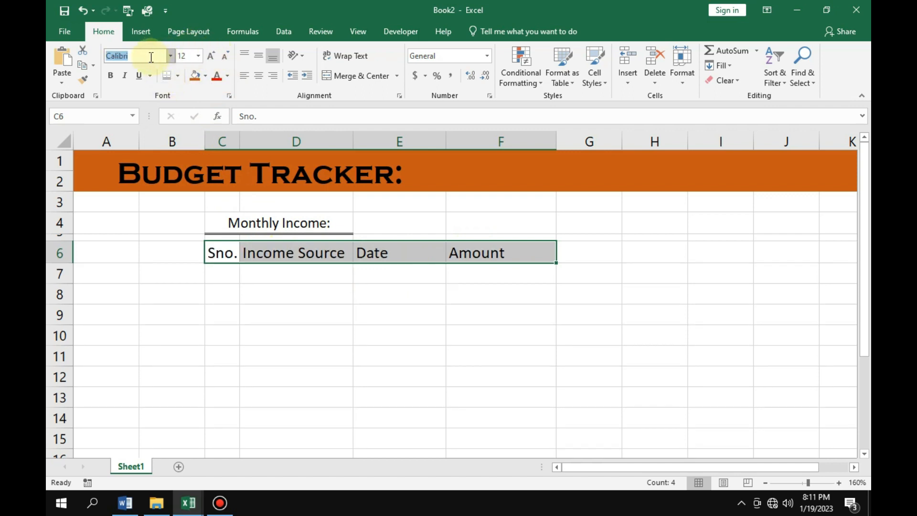
click(170, 55)
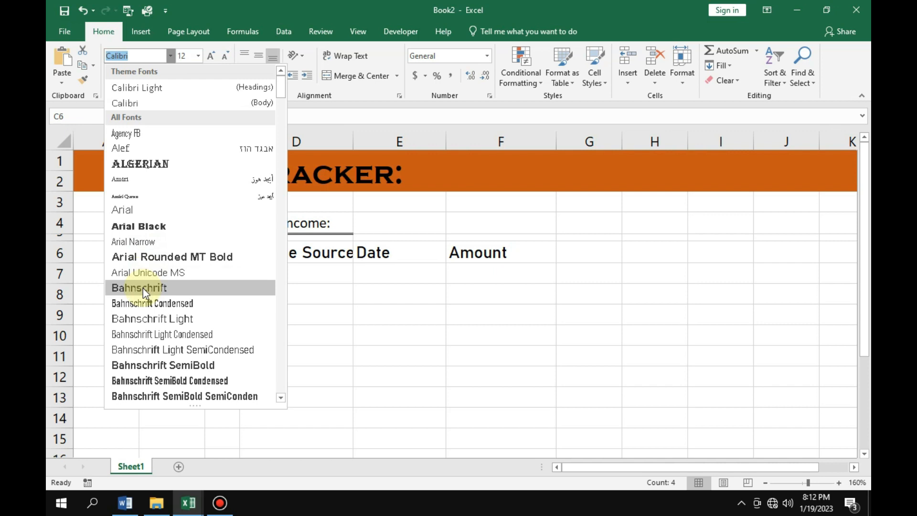
scroll(148, 291, down, 3)
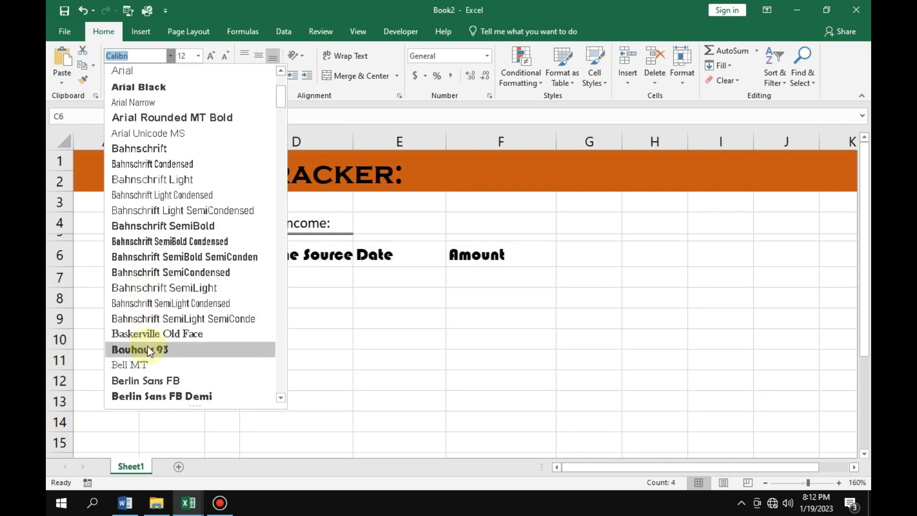
click(141, 395)
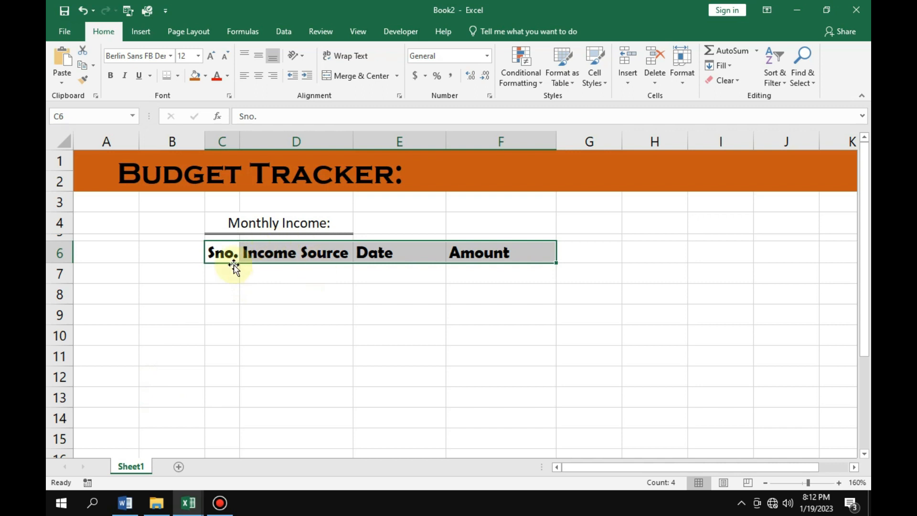
Widen column D slightly and centre the headers in C6:F6 both horizontally and vertically.
drag(357, 142, 367, 143)
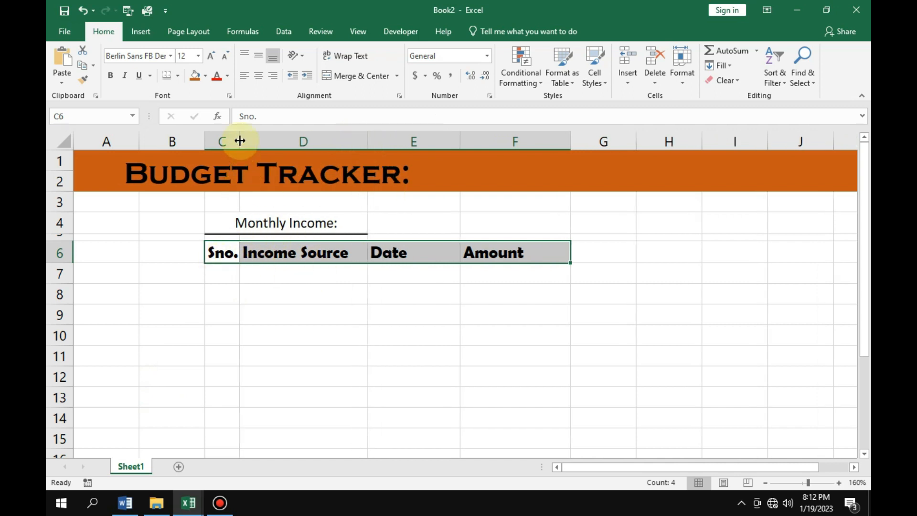
click(257, 57)
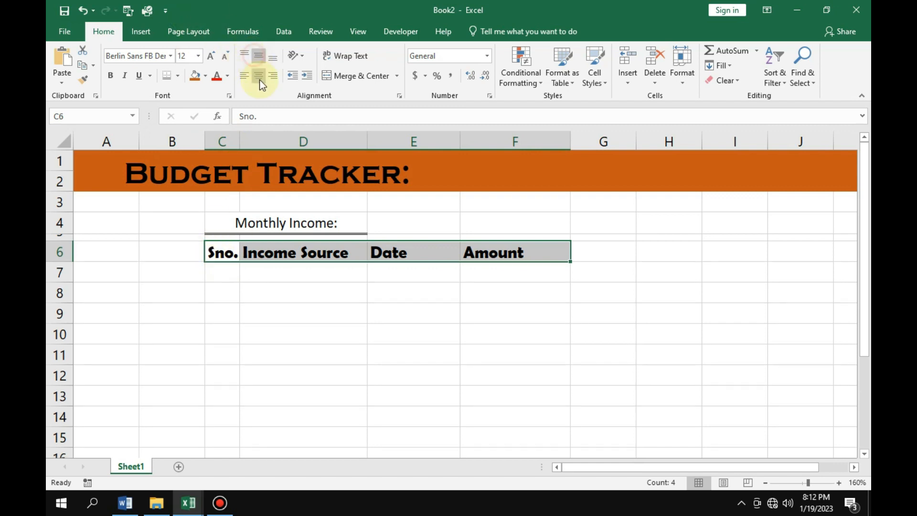
click(260, 83)
click(264, 349)
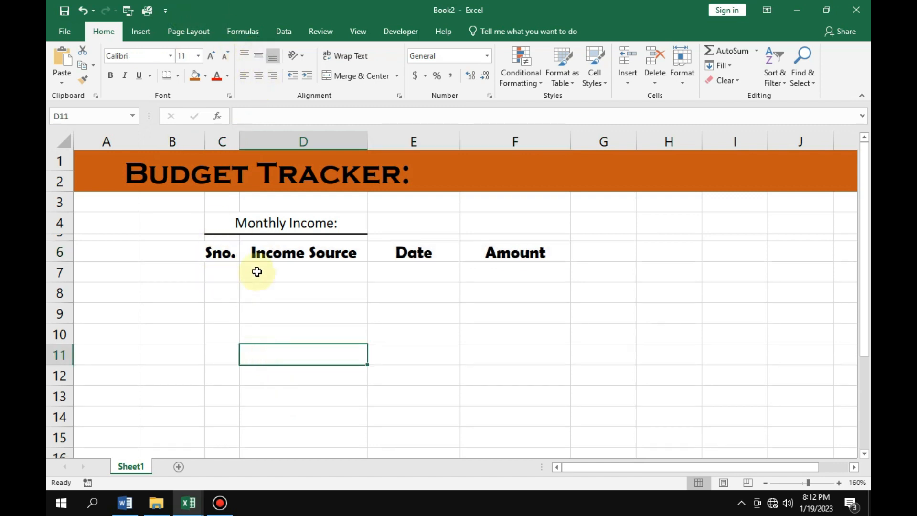
Convert the range C6:F7 into a table that uses its first row as headers.
drag(215, 251, 518, 252)
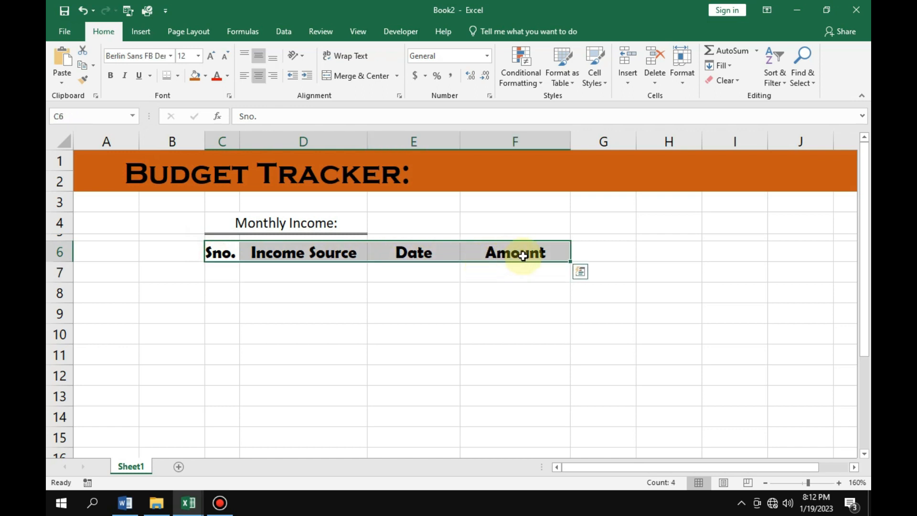
drag(231, 251, 519, 267)
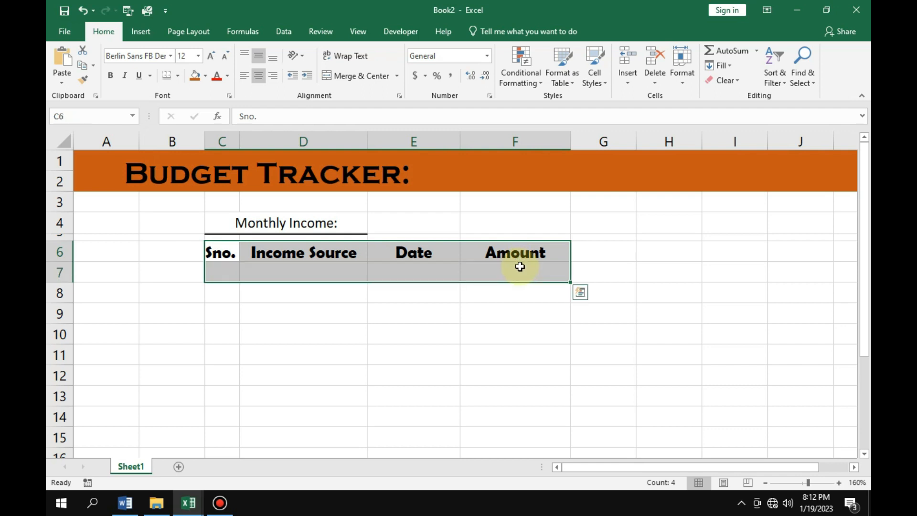
key(ctrl+t)
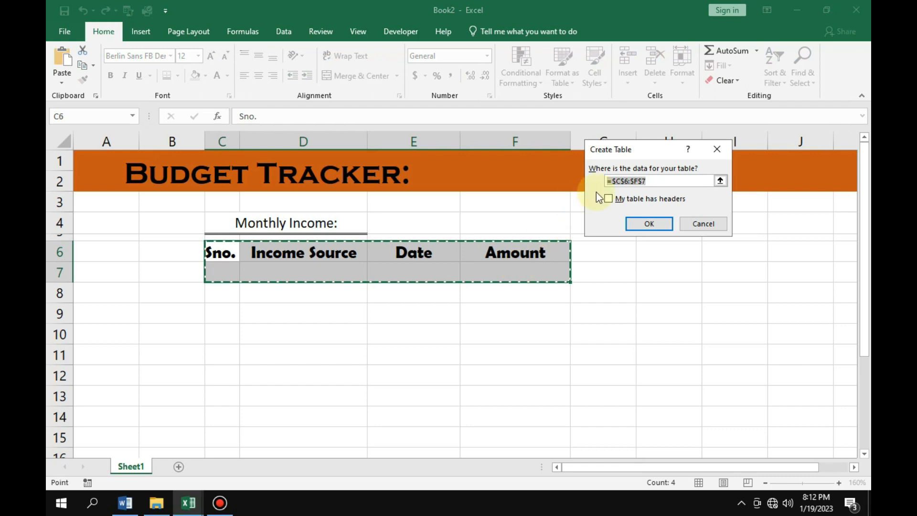
drag(639, 156, 509, 310)
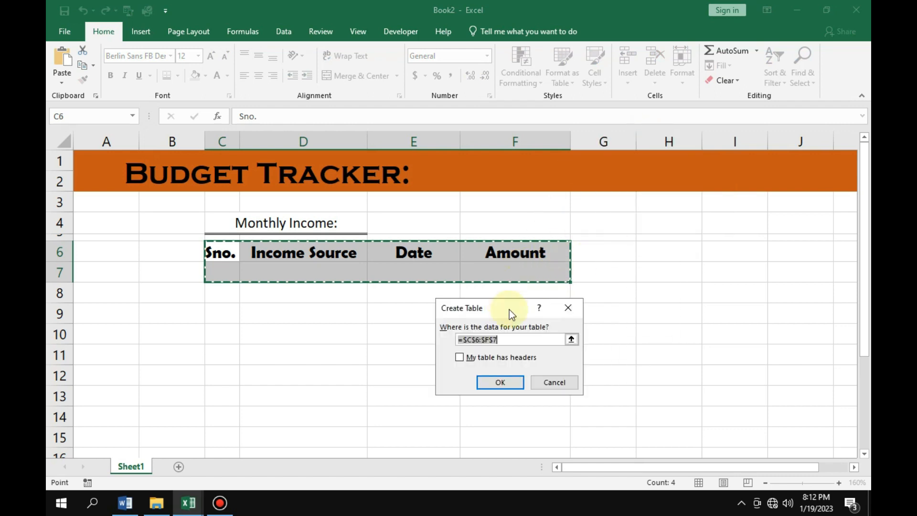
click(460, 357)
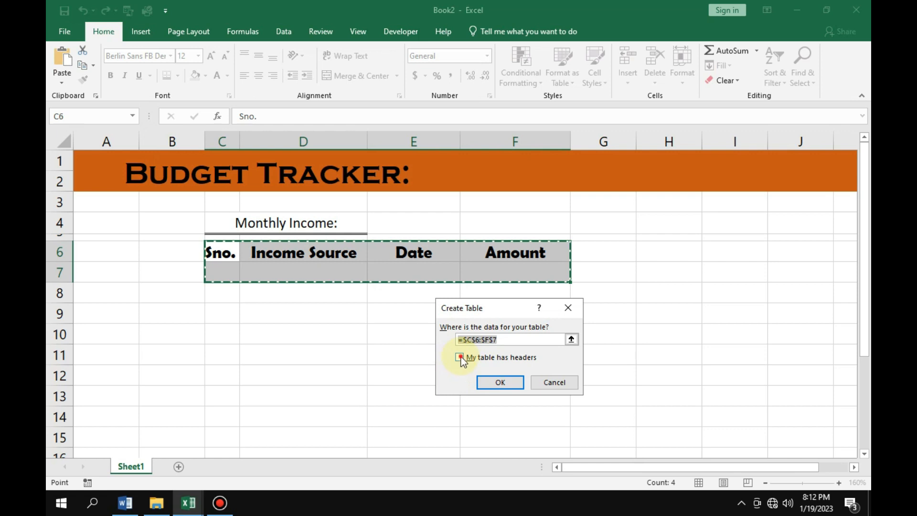
click(500, 384)
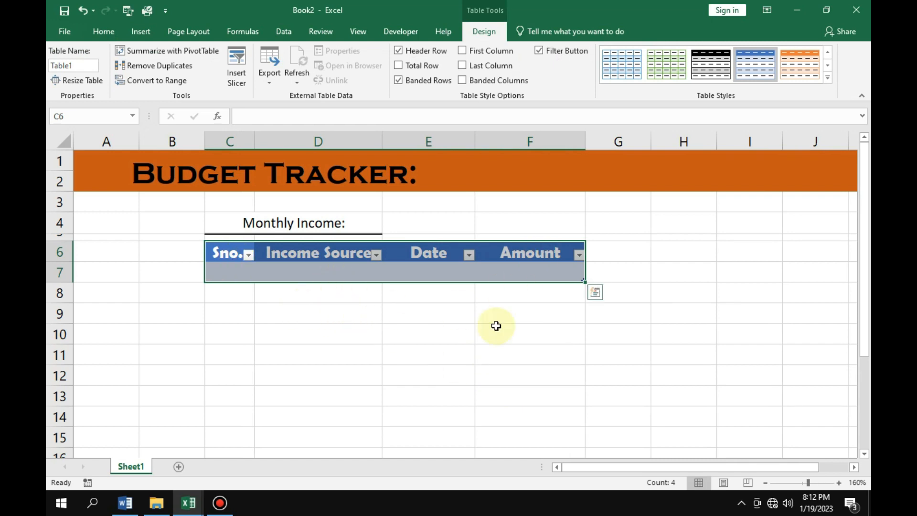
click(459, 354)
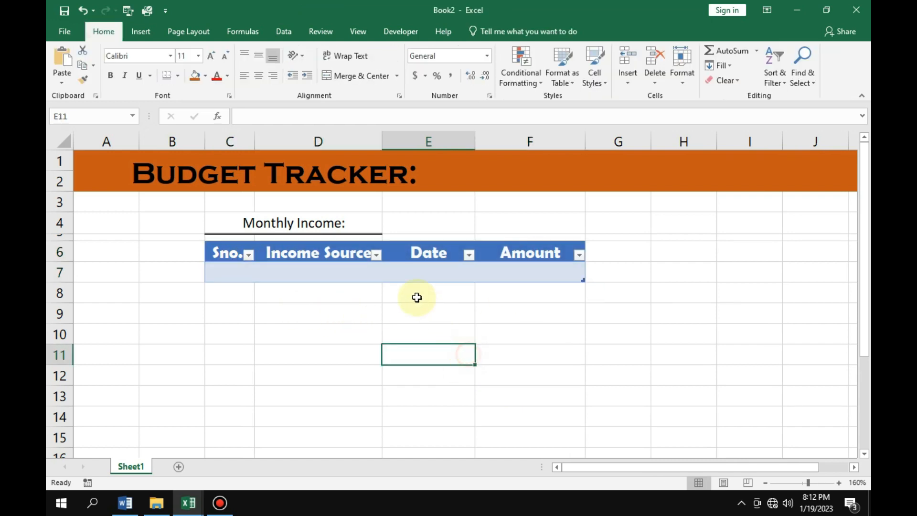
Apply the blue banded style from the first row of the Light table styles and turn off banded rows.
click(209, 250)
click(223, 313)
drag(220, 252, 548, 266)
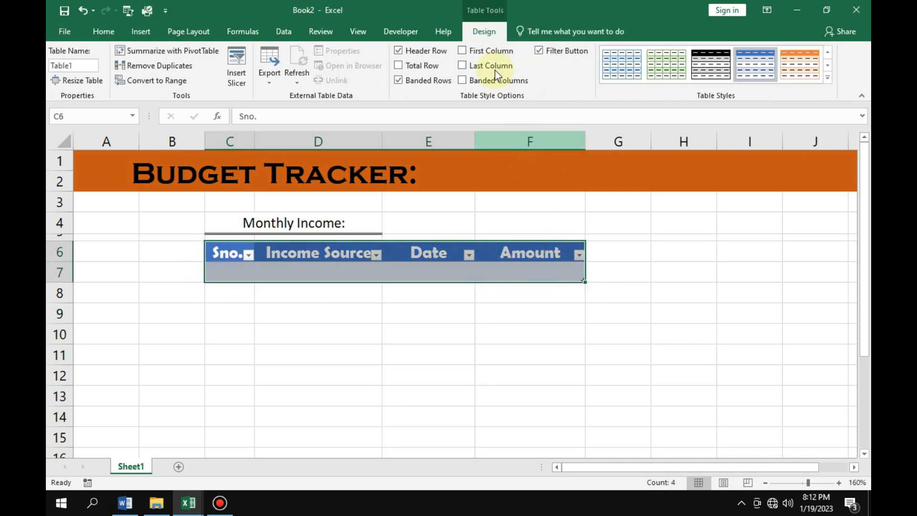
click(828, 78)
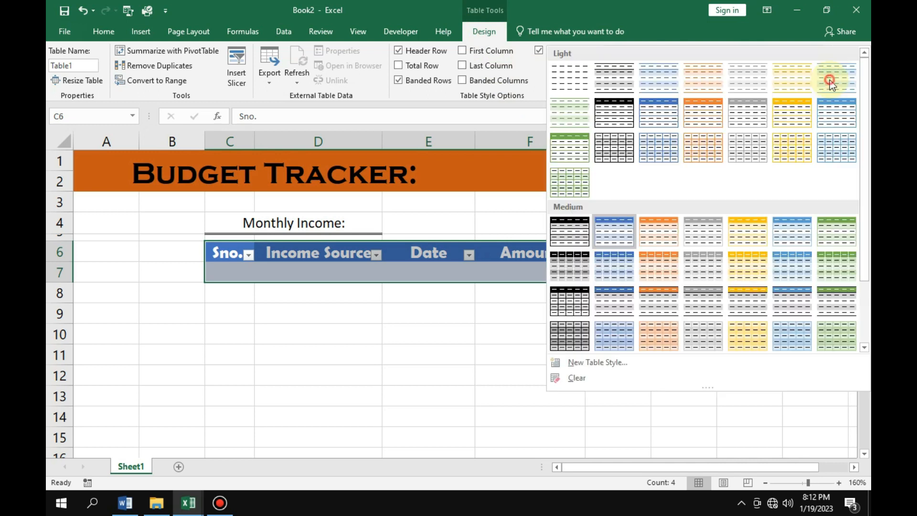
click(661, 82)
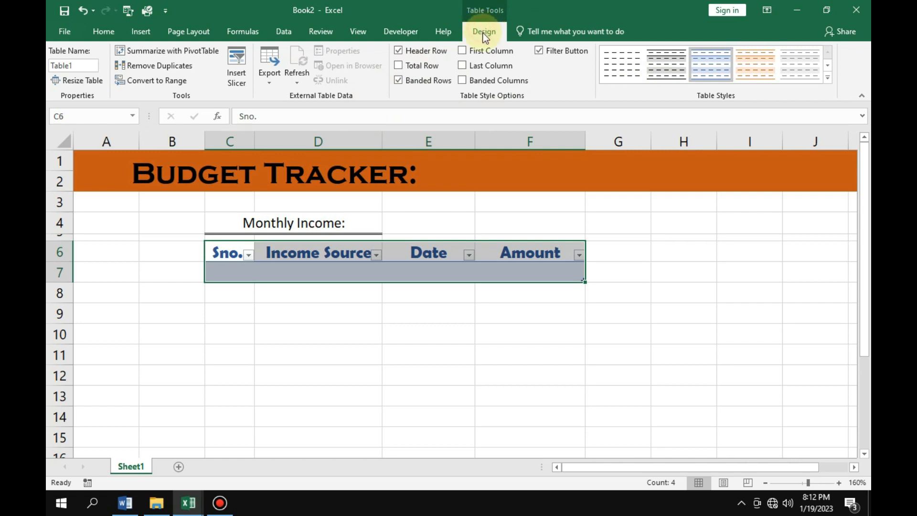
click(400, 81)
click(344, 318)
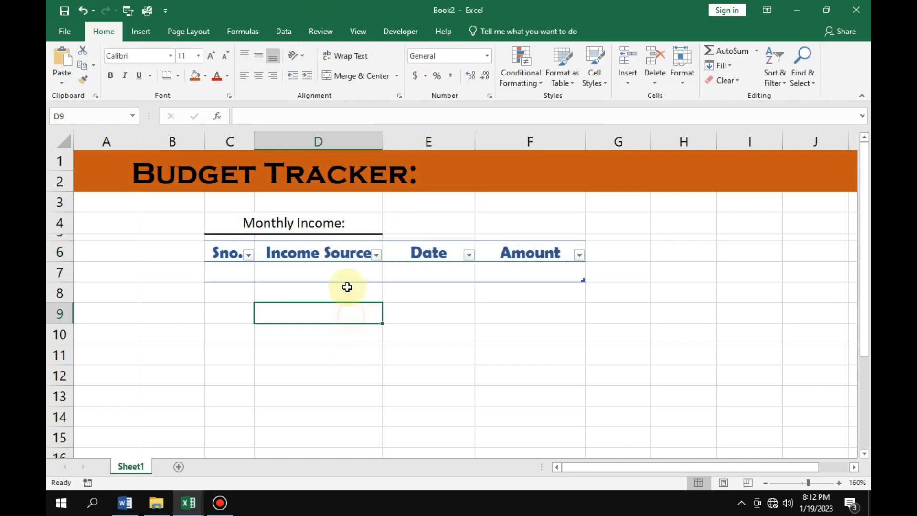
Fill row 7 of the income table with source "Stock", date 1/19/2023 and amount 20000.
click(308, 270)
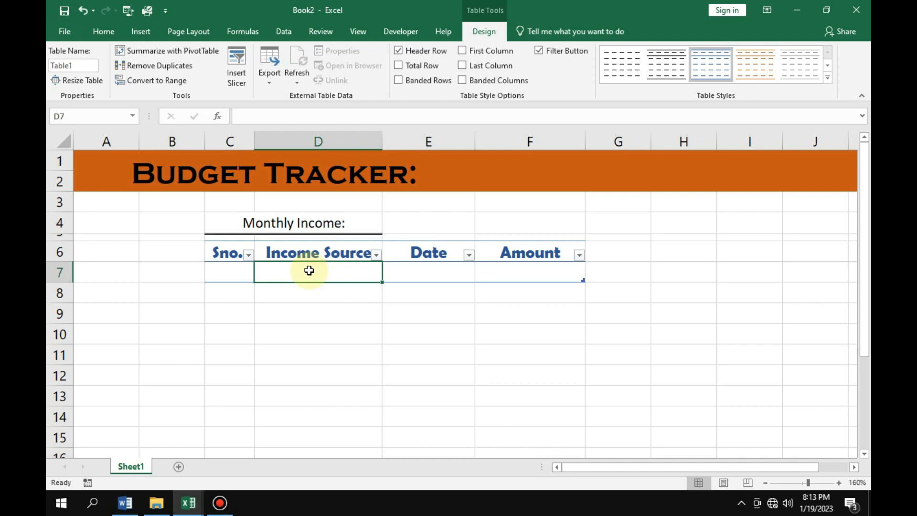
text(Stock)
key(Tab)
text(1/19/2023)
key(Tab)
text(20000)
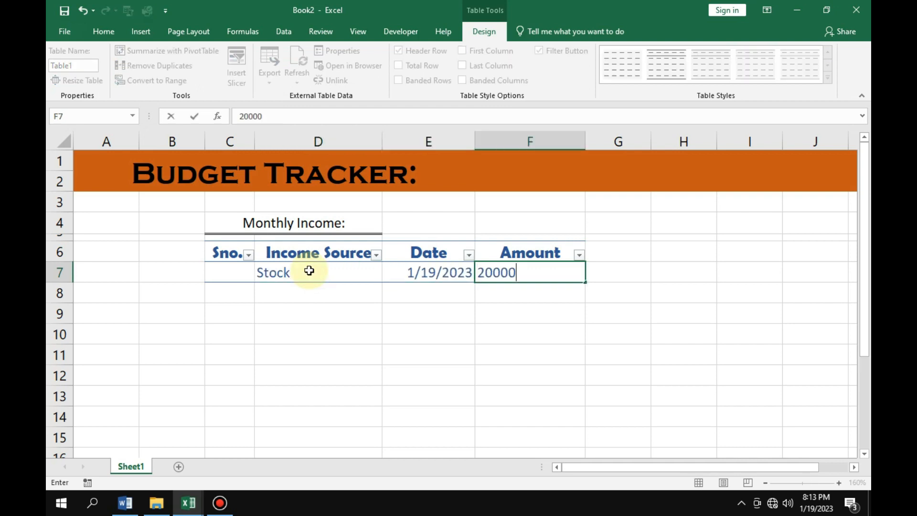
key(Return)
Add row 8 to the income table with source "Youtube", date 1/19/2023 and amount 50.
text(Youtube)
key(Tab)
text(1/19/2023)
Add row 9 to the income table with source "Income", date 1/19/2023 and amount 45000.
key(Tab)
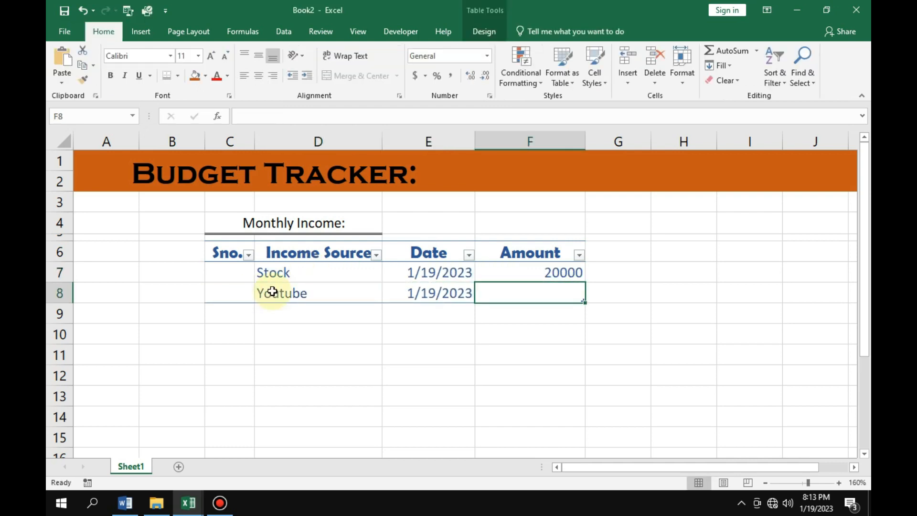
text(50)
key(Return)
click(269, 313)
text(Income)
key(Tab)
text(1/19/2023)
Add row 10 to the income table with source "Rent", date 1/19/2023 and amount 20000.
key(Tab)
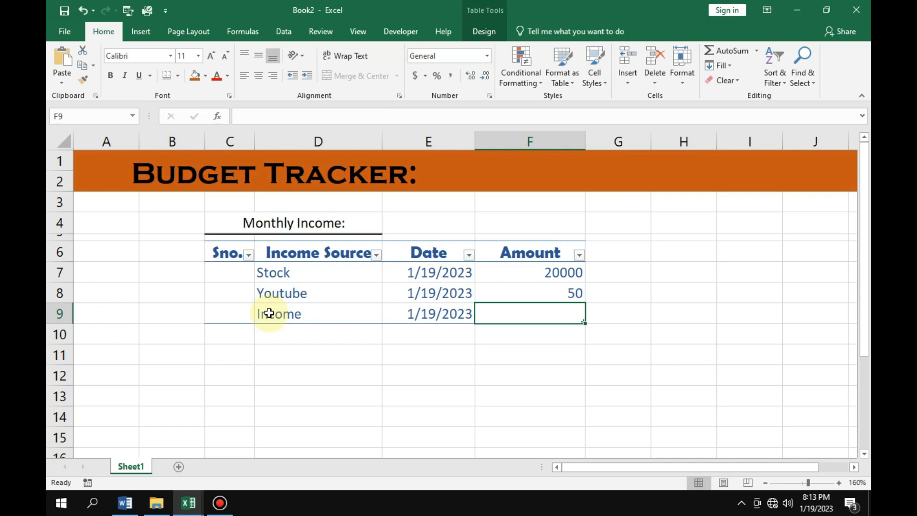
text(45000)
key(Return)
text(Rent)
Add row 11 to the income table with source "Commision", date 1/19/2023 and amount 25000.
key(Tab)
text(1/19/2023)
key(Tab)
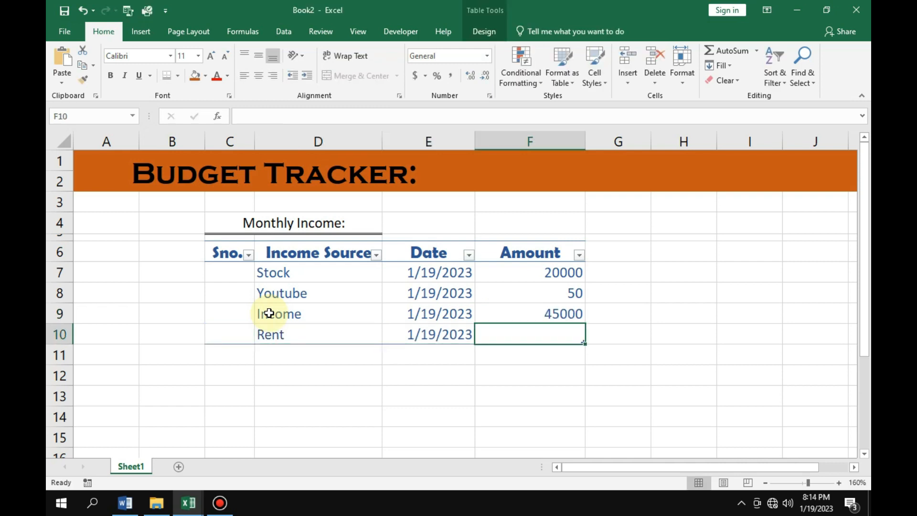
text(20000)
key(Return)
text(Commision)
key(Tab)
text(1/19/2023)
key(Tab)
text(25000)
key(Return)
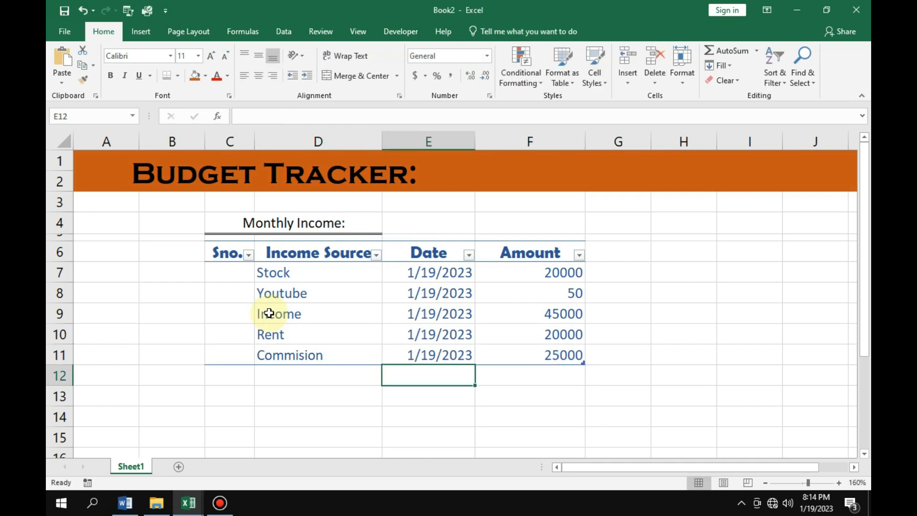
Number the income entries 1 to 5 in the Sno. column, filling the series from C7 to C11.
key(Left)
click(239, 273)
text(1)
drag(254, 282, 254, 362)
click(262, 373)
click(274, 406)
click(305, 397)
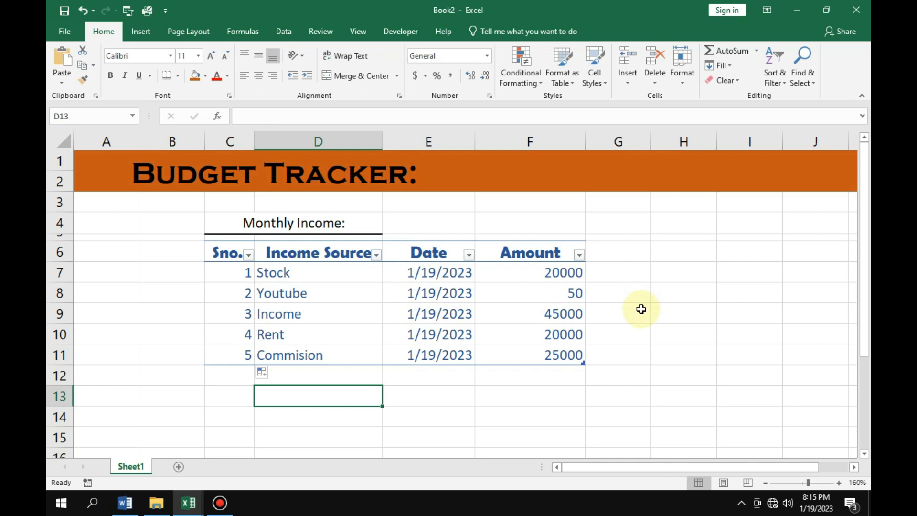
click(661, 292)
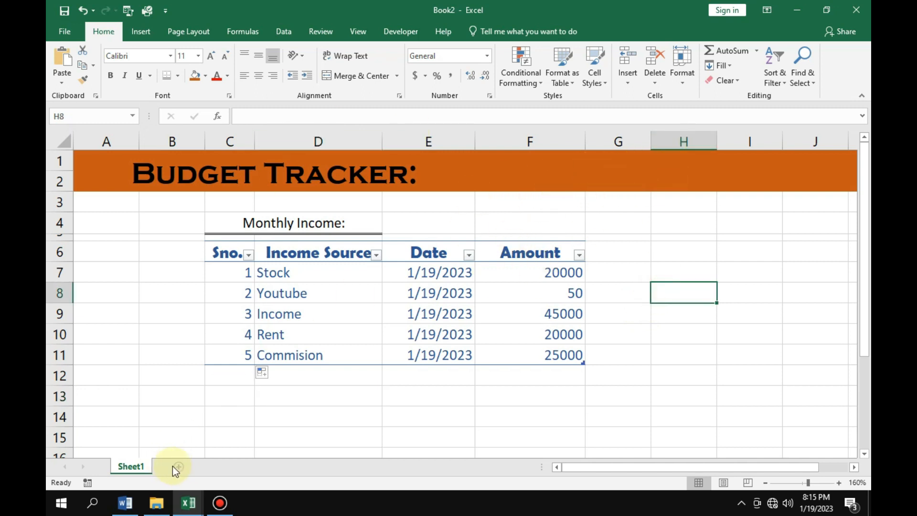
Rename the Sheet1 worksheet as "Income".
double_click(140, 469)
key(Return)
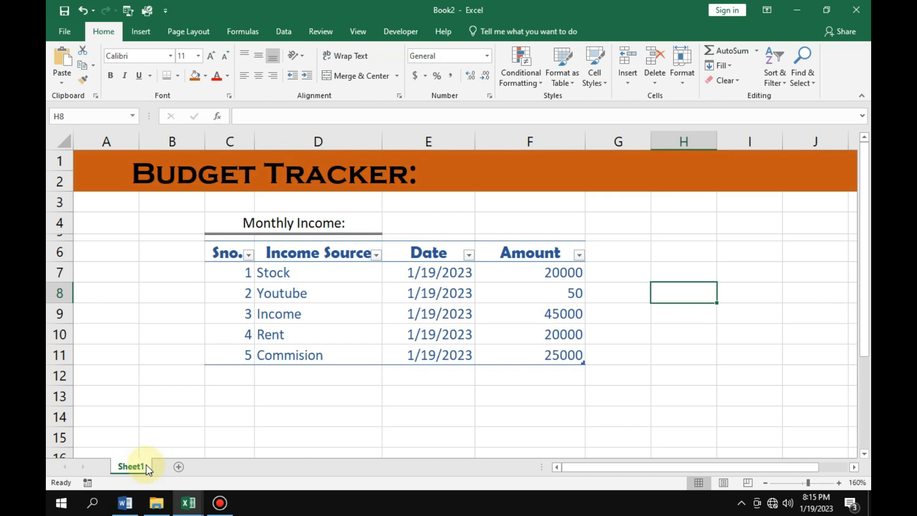
key(BackSpace)
double_click(139, 466)
key(BackSpace)
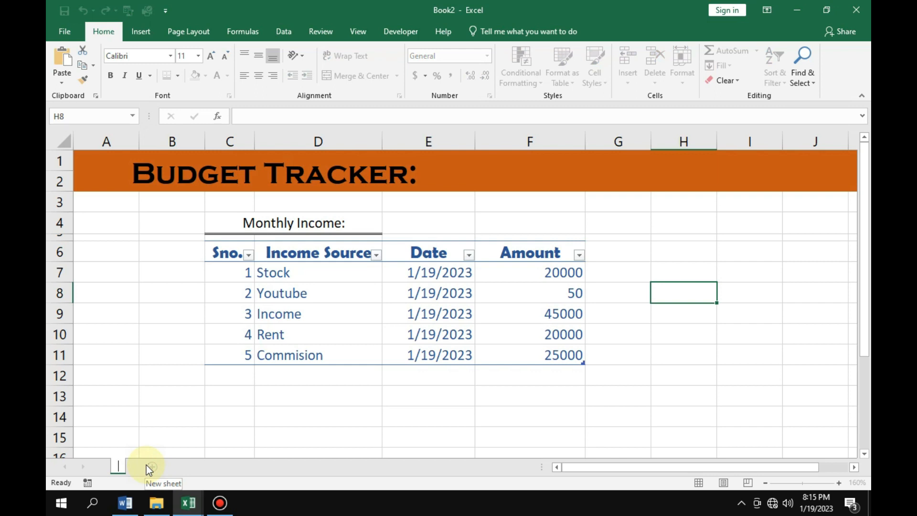
text(Income)
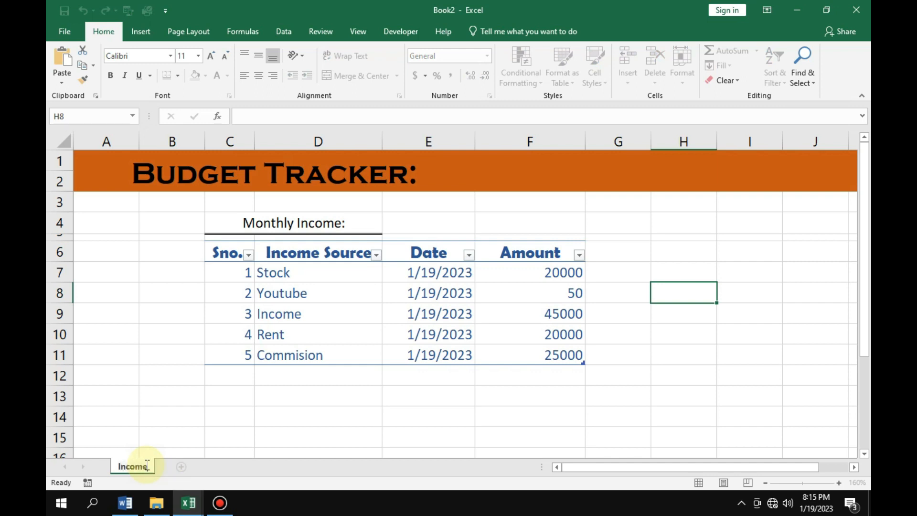
click(193, 438)
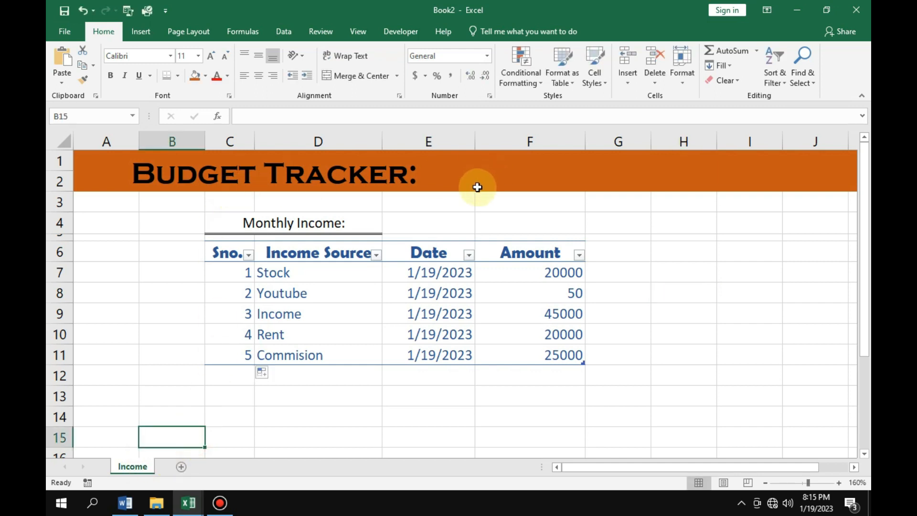
Draw a rounded rectangle in the title banner above column F, label it "Income" and size it to about 0.32" by 0.7".
click(140, 32)
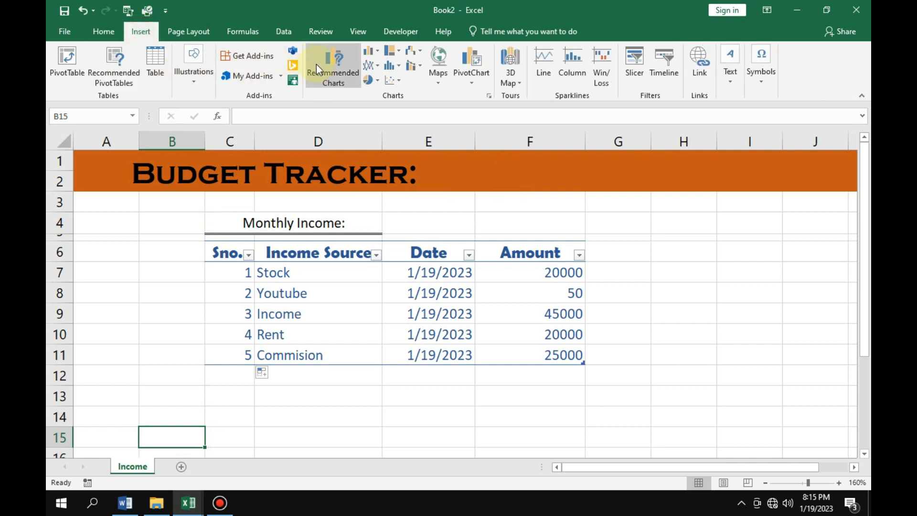
click(195, 76)
click(246, 129)
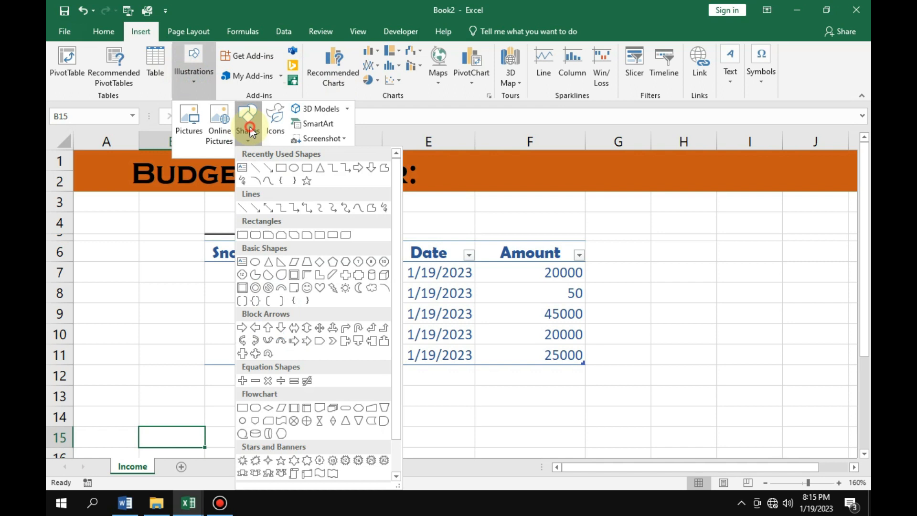
click(308, 170)
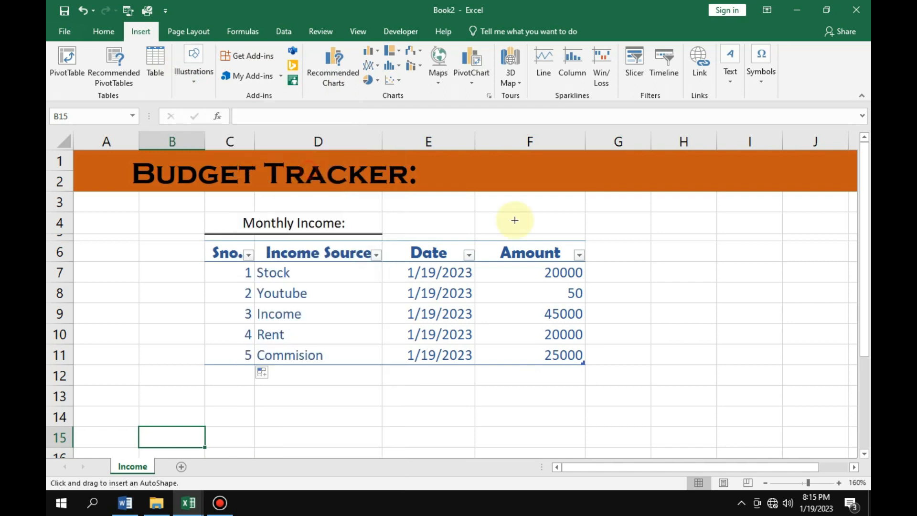
drag(482, 159, 538, 172)
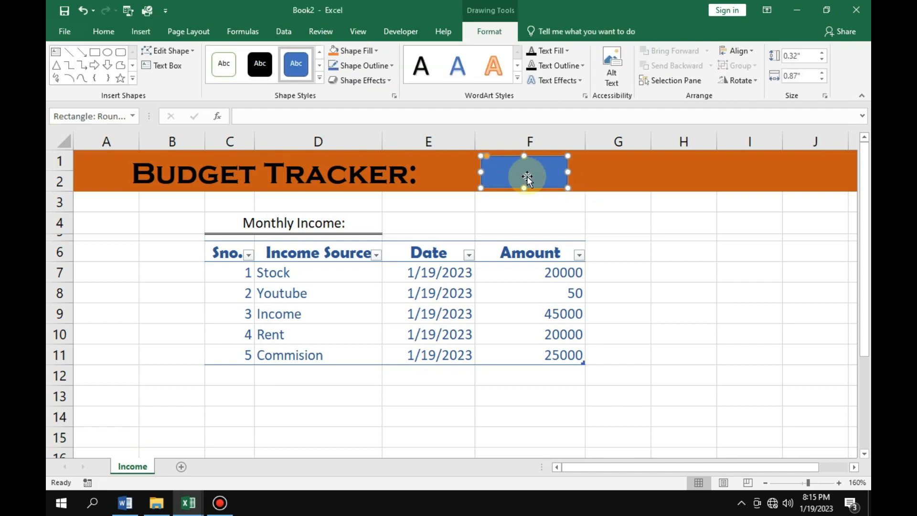
text(Income)
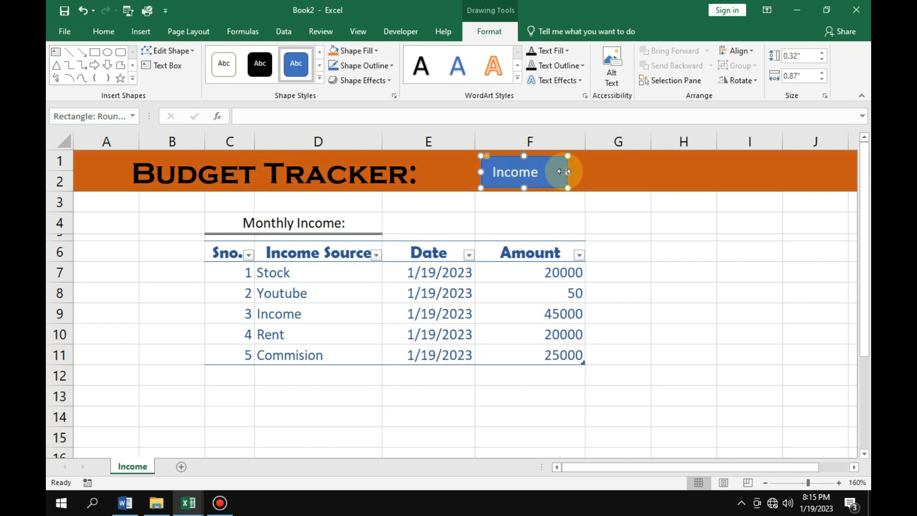
drag(559, 174, 549, 174)
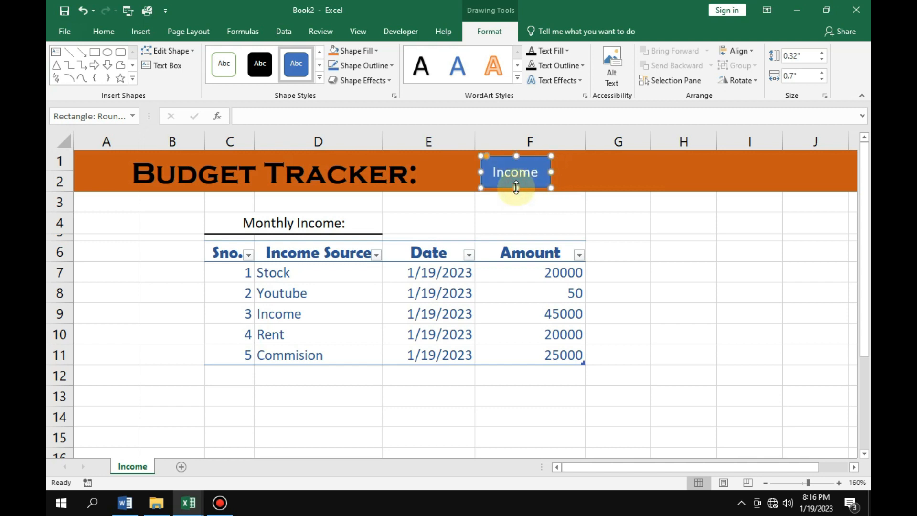
Duplicate the Income shape beside it in the banner, relabel the copy "Expenses" and widen it to about 0.86".
key(ctrl+d)
drag(526, 175, 592, 160)
click(618, 173)
key(BackSpace)
key(BackSpace)
key(BackSpace)
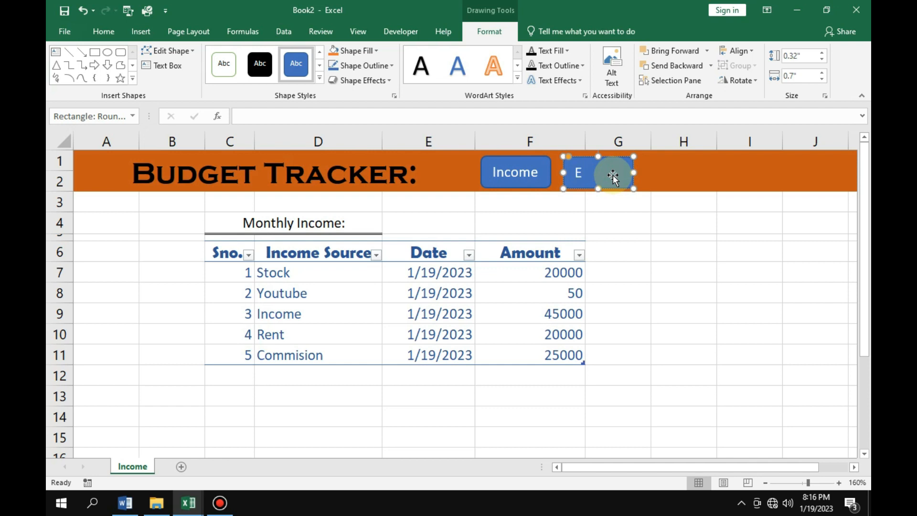
text(Expenses)
drag(635, 174, 649, 175)
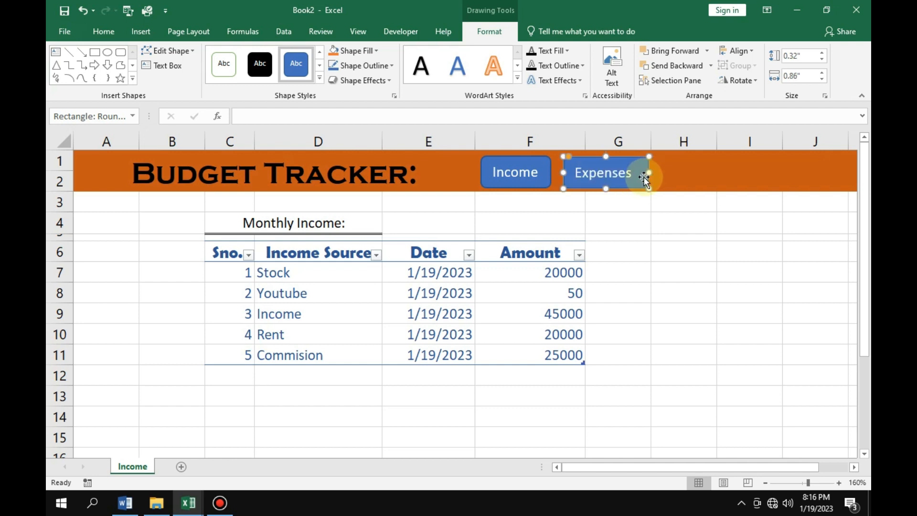
Duplicate the Expenses shape as a "Saving" shape about 0.65" wide, and place a copy of that one beside it in the banner.
key(ctrl+d)
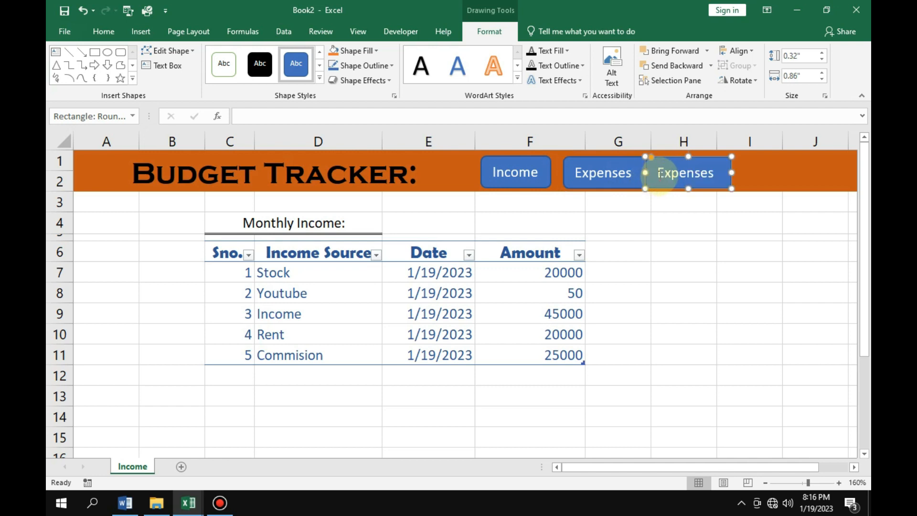
drag(673, 158, 688, 158)
click(729, 174)
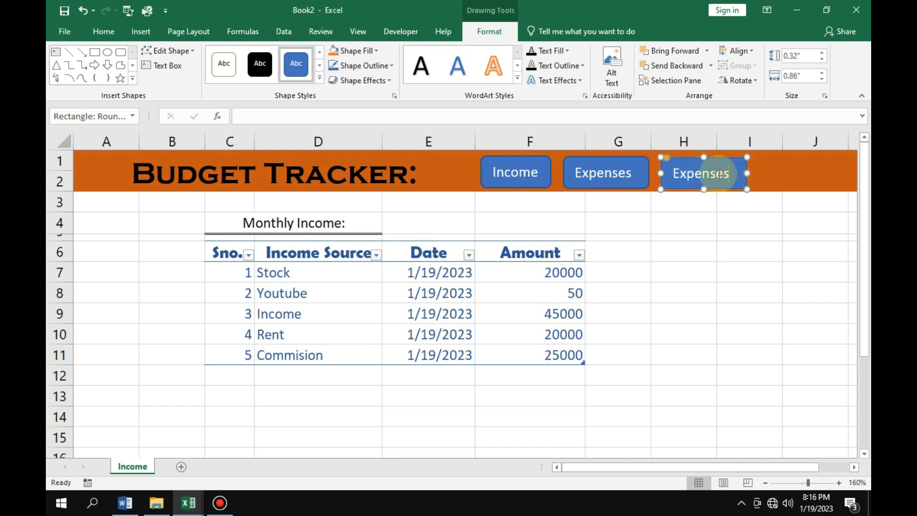
key(BackSpace)
key(BackSpace)
key(BackSpace)
key(BackSpace)
key(BackSpace)
key(BackSpace)
key(BackSpace)
key(BackSpace)
text(Saving)
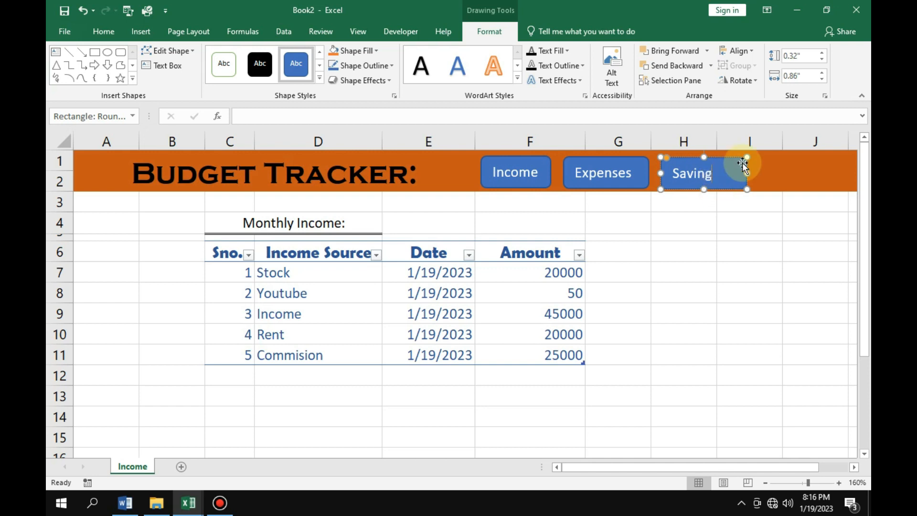
drag(746, 173, 764, 158)
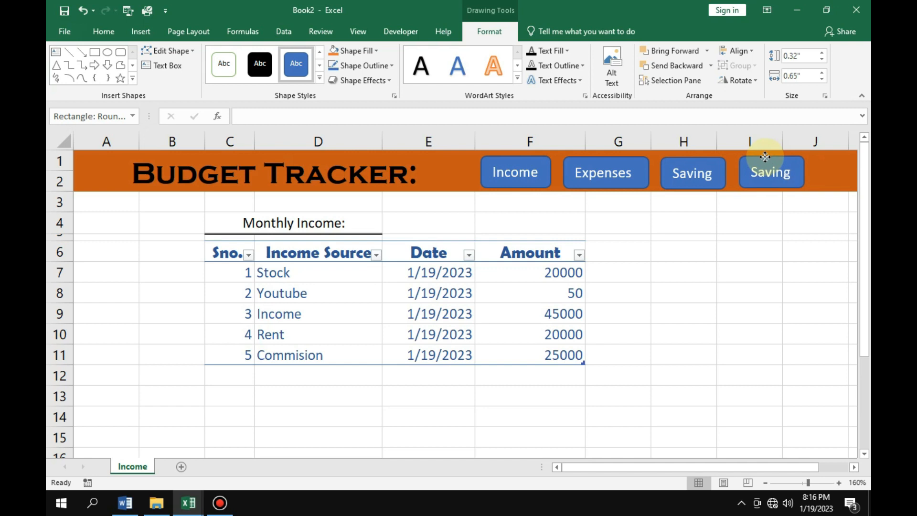
Relabel the second Saving shape at the banner's end as "Summary" and widen it to about 0.83".
click(790, 172)
key(BackSpace)
key(BackSpace)
key(BackSpace)
key(BackSpace)
key(BackSpace)
key(BackSpace)
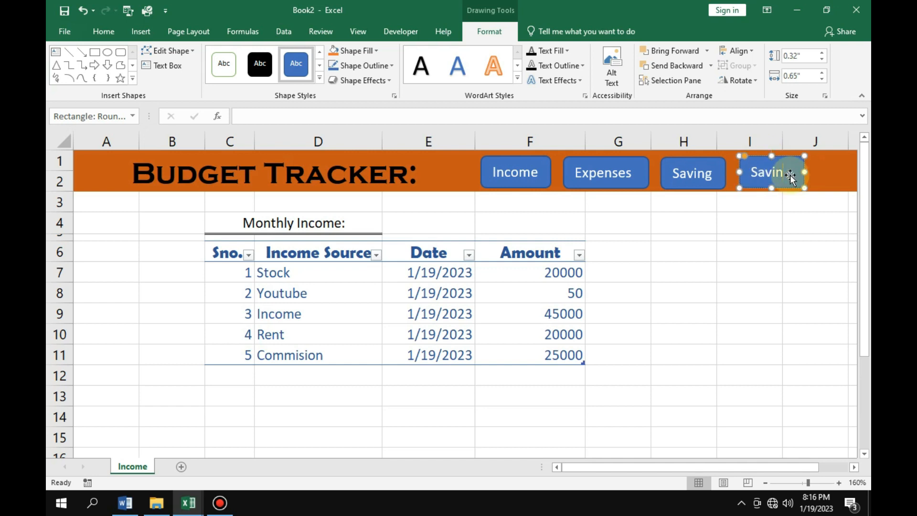
text(Sum)
drag(804, 172, 822, 172)
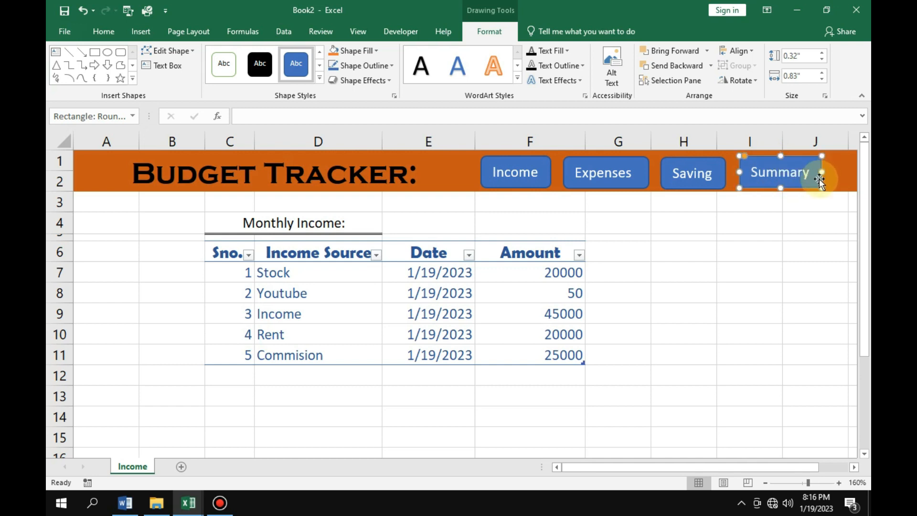
click(779, 243)
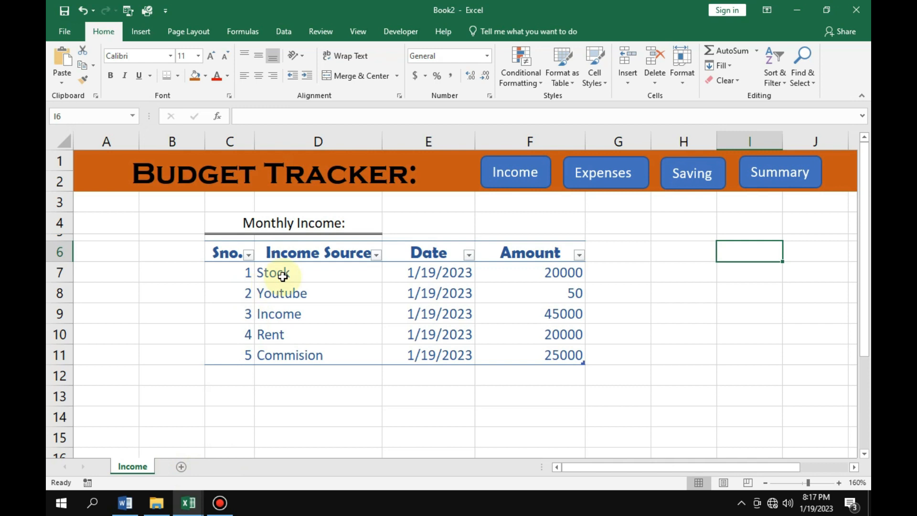
Create a copy of the Income worksheet in the same workbook, placed before the original.
right_click(131, 466)
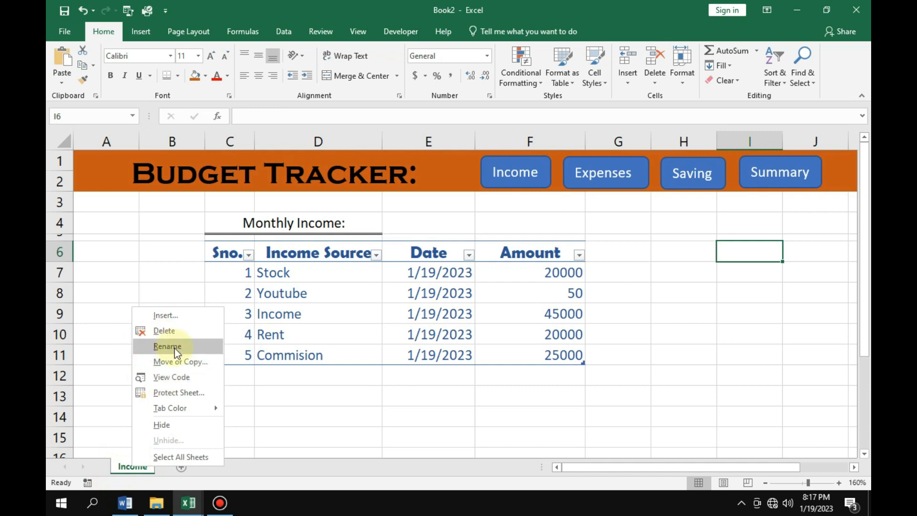
click(169, 363)
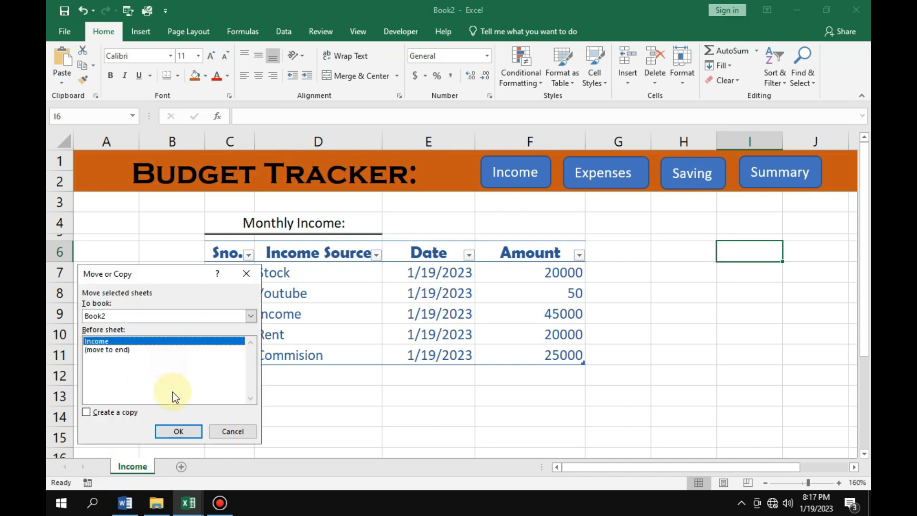
click(86, 412)
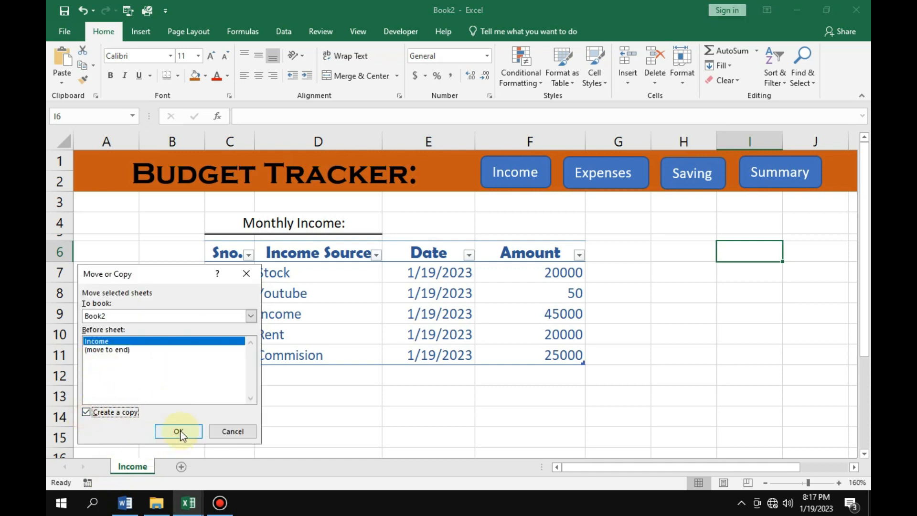
click(178, 432)
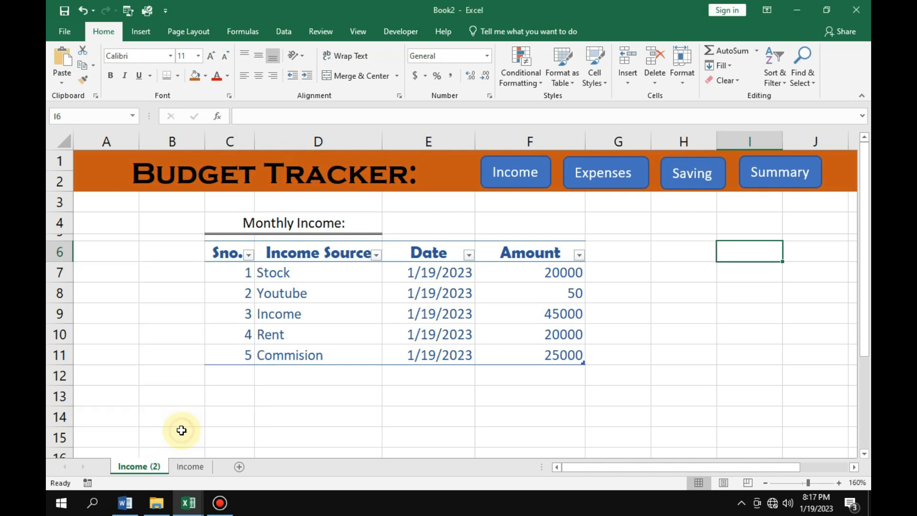
Rename the copied worksheet as "Expenses".
double_click(157, 467)
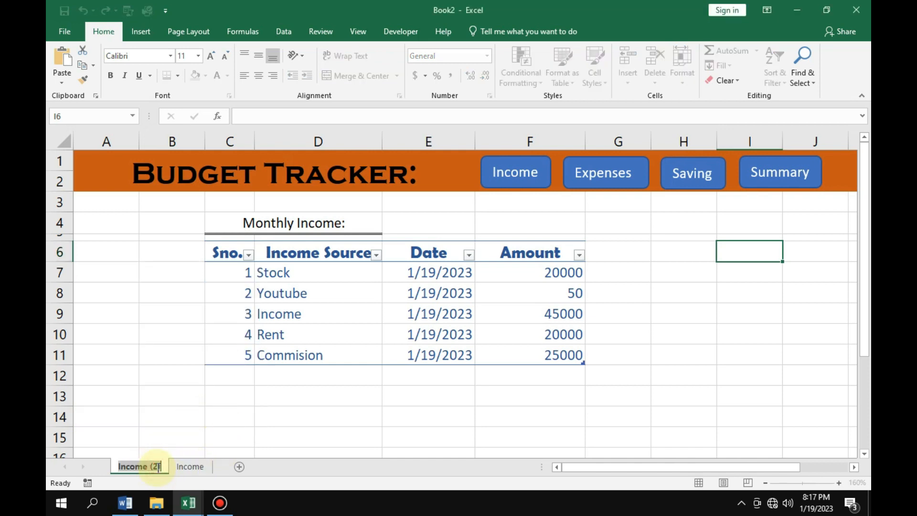
key(BackSpace)
text(Expenses)
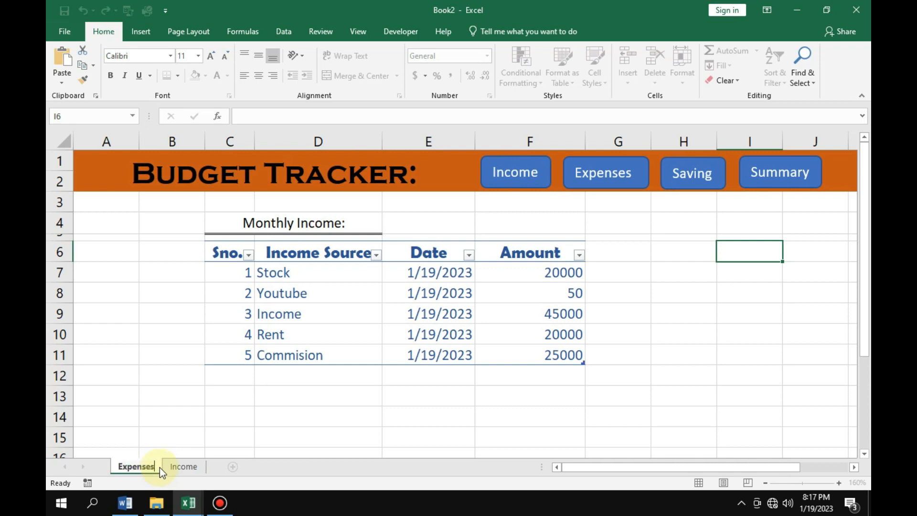
click(199, 353)
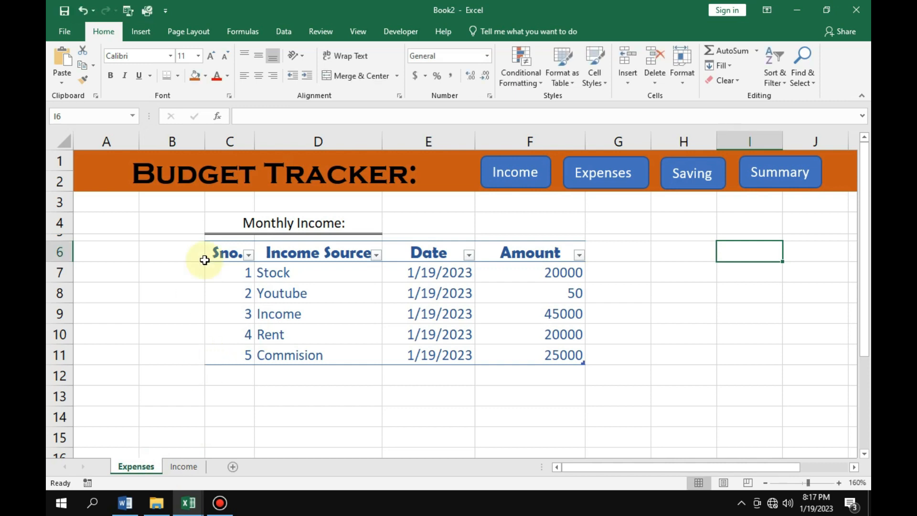
double_click(292, 223)
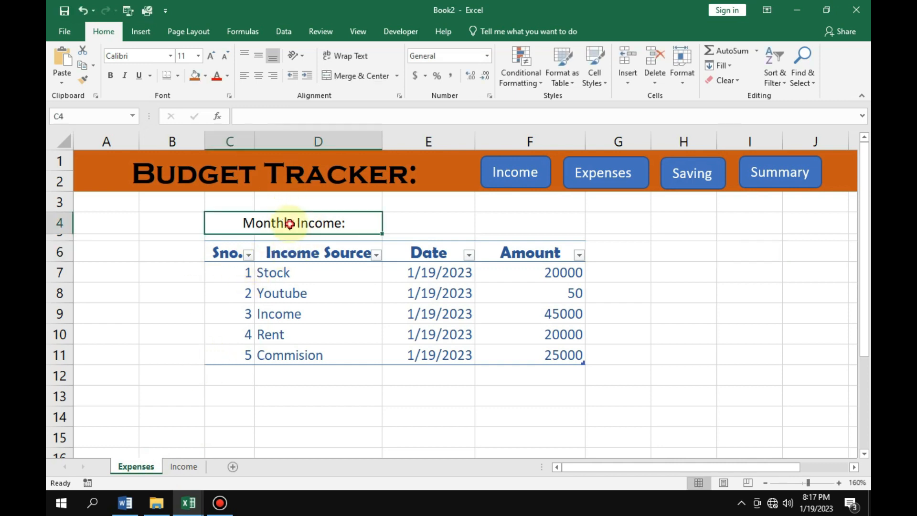
key(BackSpace)
key(BackSpace)
key(BackSpace)
key(BackSpace)
key(BackSpace)
key(BackSpace)
key(BackSpace)
key(BackSpace)
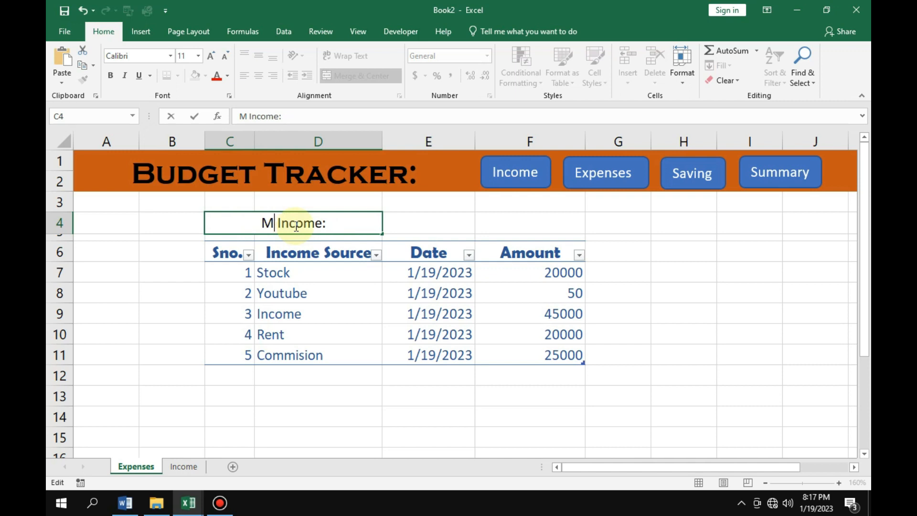
key(ctrl+z)
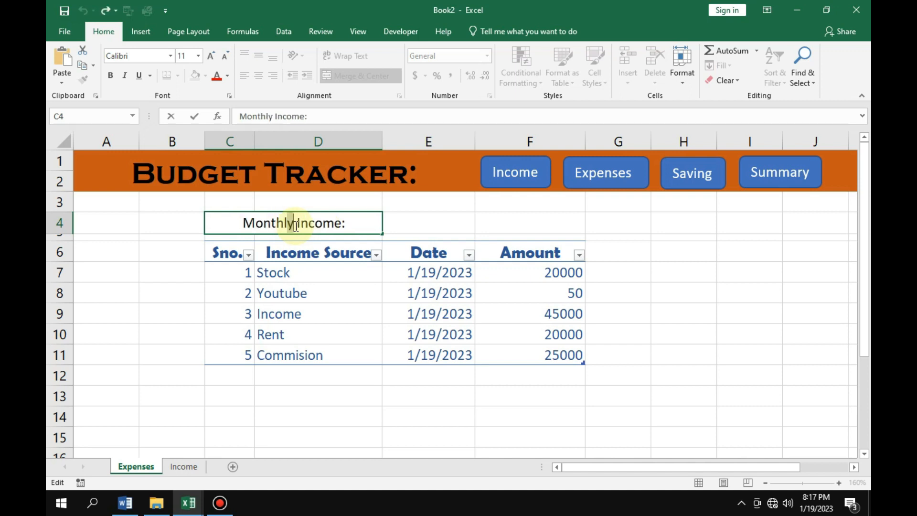
Change the table heading in C4 of the Expenses sheet to "Monthly Expenses:".
key(Delete)
key(Delete)
key(Delete)
key(Delete)
key(Delete)
key(Delete)
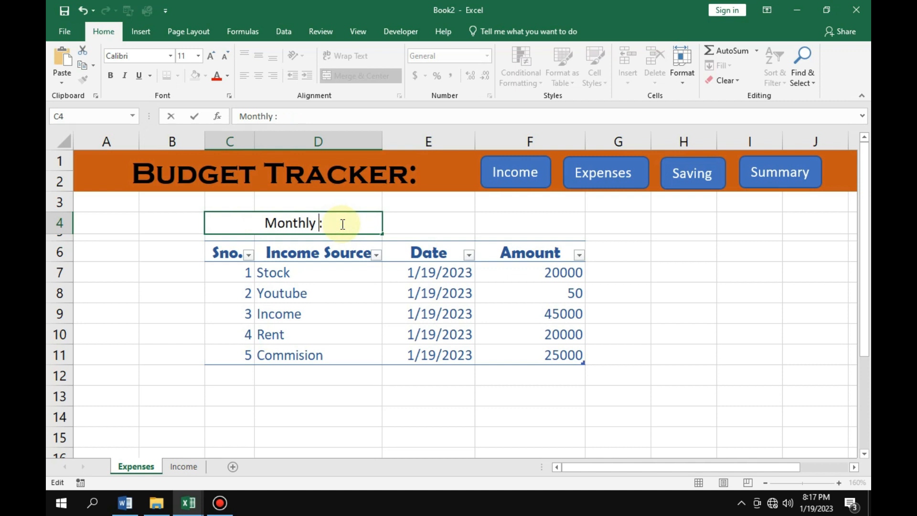
text(Expenses)
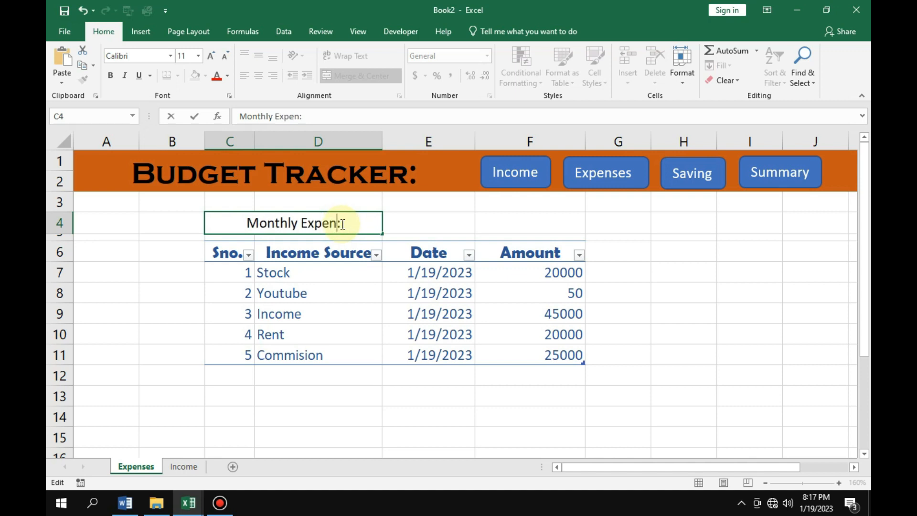
Change the column header in D6 to "Expenses Source".
click(321, 256)
double_click(321, 255)
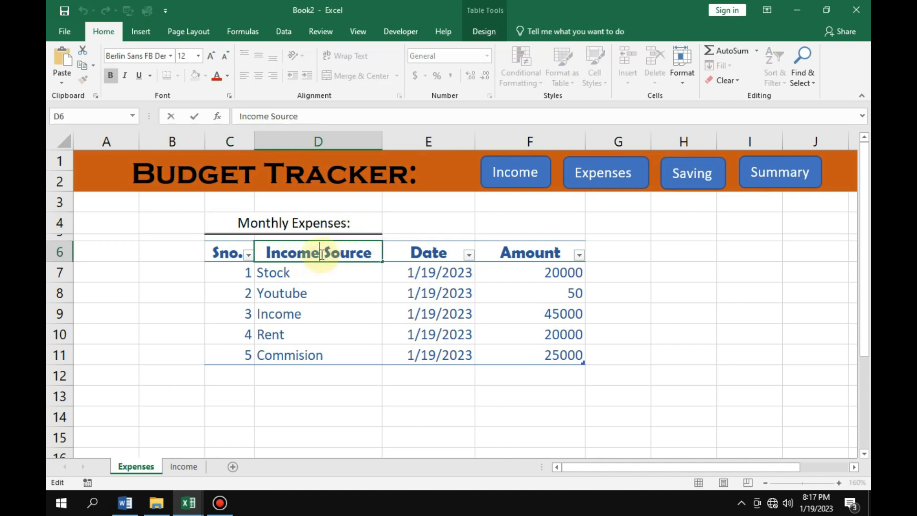
key(BackSpace)
key(BackSpace)
key(BackSpace)
key(BackSpace)
key(BackSpace)
key(BackSpace)
text(E)
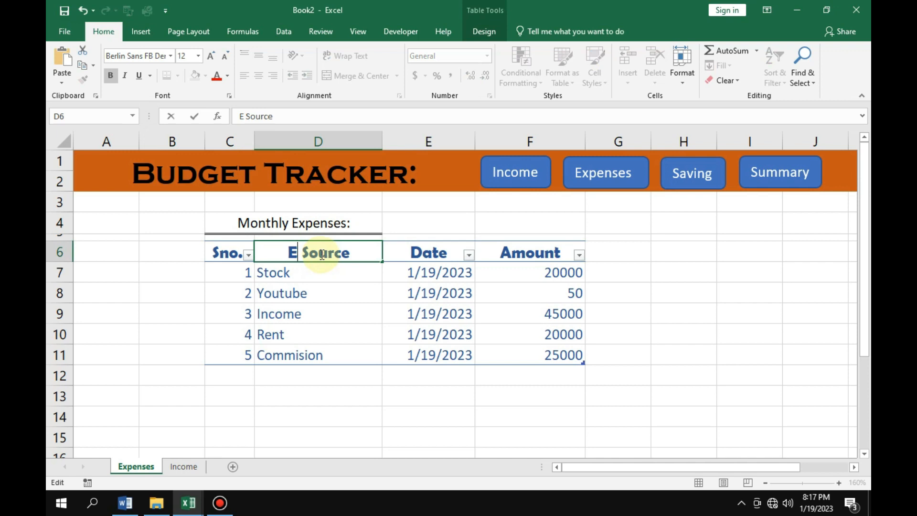
text(xpense)
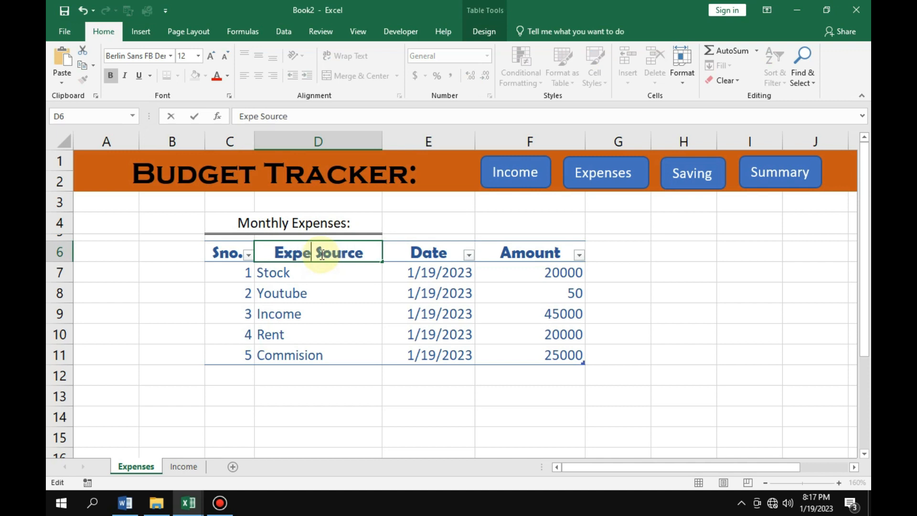
text(s)
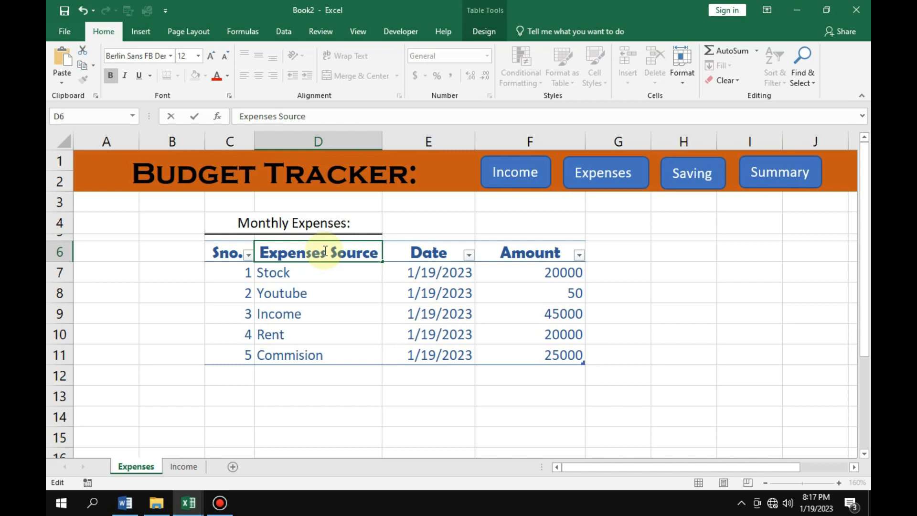
Change the first entry in row 7 to source "Shoping" with amount 2000.
click(287, 275)
key(BackSpace)
text(Shoping)
click(554, 275)
double_click(581, 274)
key(BackSpace)
Change the second expense entry in row 8 to source "Computer" with amount 30000.
double_click(319, 293)
key(BackSpace)
key(BackSpace)
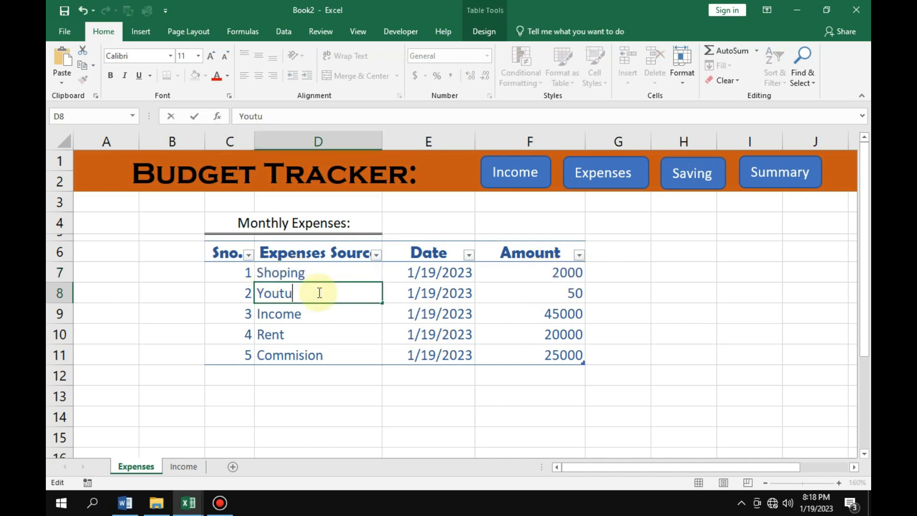
text(Computer)
double_click(552, 296)
text(3)
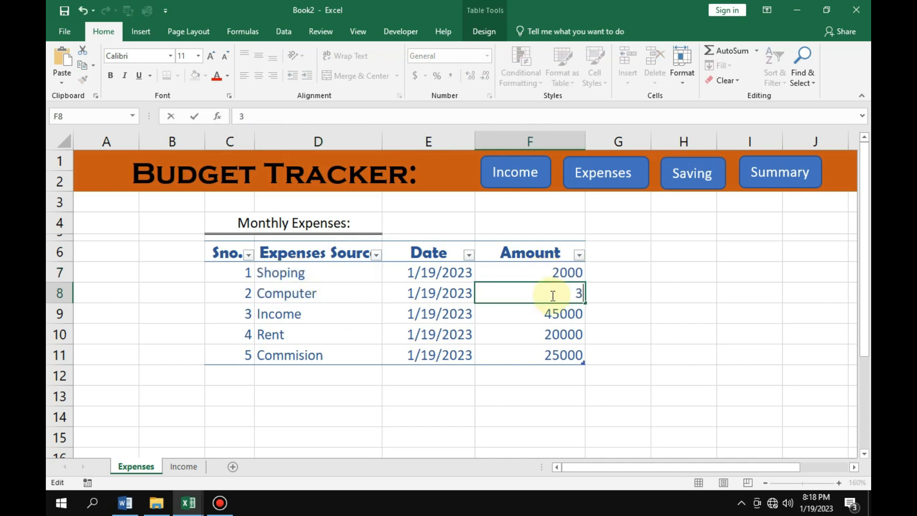
text(0000)
Change the third expense entry in row 9 to source "Mobile Bill" with amount 589.
double_click(320, 320)
key(BackSpace)
key(BackSpace)
key(BackSpace)
key(BackSpace)
text(Mobile Bill)
double_click(580, 311)
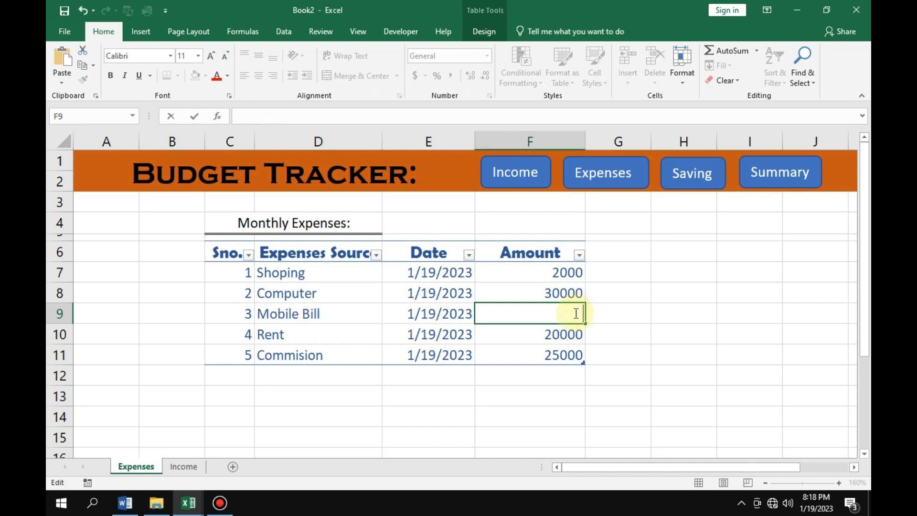
text(589)
Change the fifth expense entry in row 11 to source "Groccery" with amount 2500.
click(317, 334)
click(342, 354)
text(Othe)
text(roccery)
click(542, 356)
text(2500)
Add an expense entry in row 12 with source "Other Bill", date 1/19/2023 and amount 3000.
click(287, 377)
text(Other)
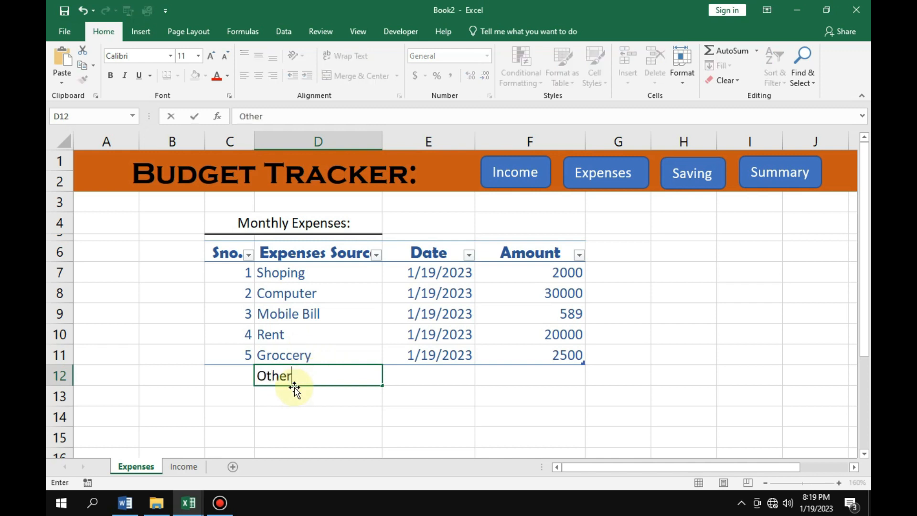
text( Bill)
click(415, 374)
text(1/19/2023)
click(542, 374)
text(3000)
click(363, 418)
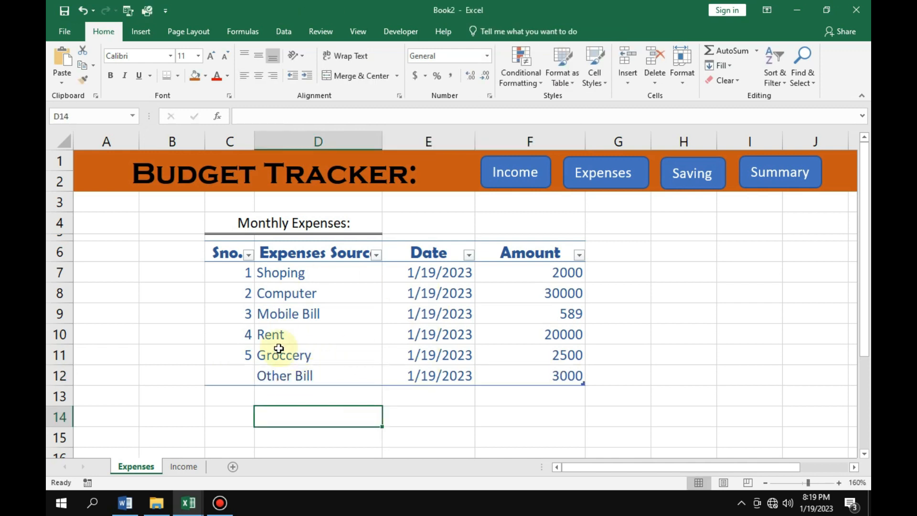
Create two copies of the Expenses worksheet within Book2, placed before the original.
right_click(136, 471)
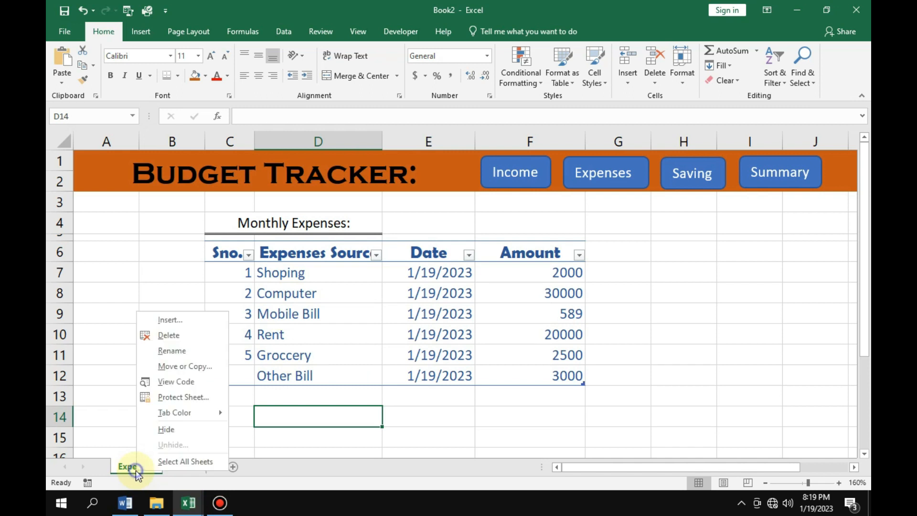
click(199, 368)
click(113, 411)
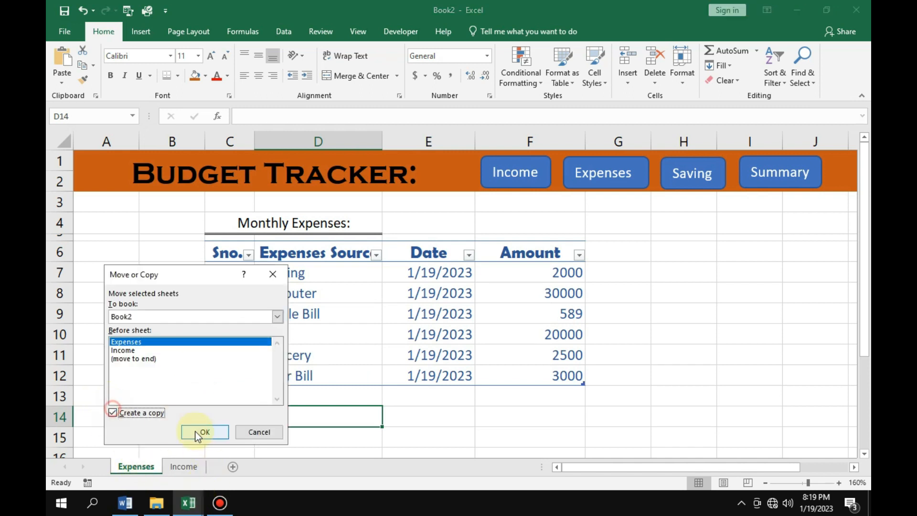
click(204, 432)
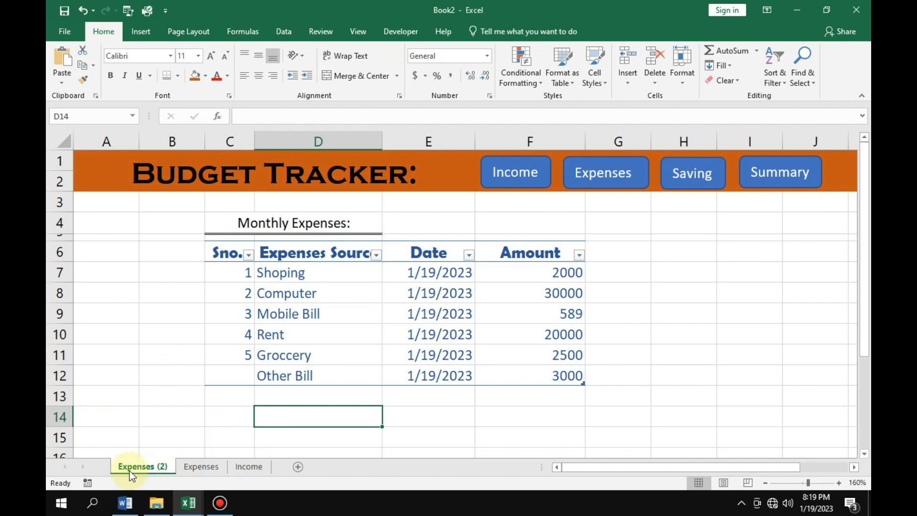
right_click(154, 473)
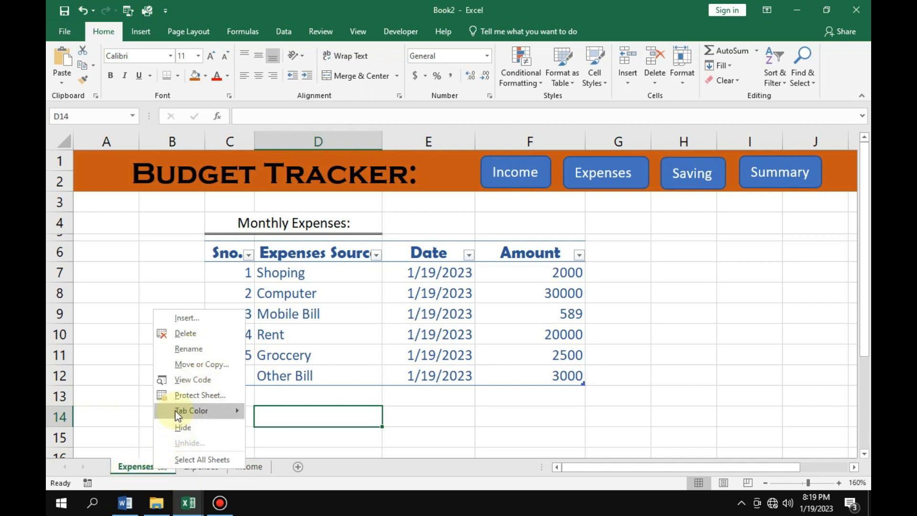
click(198, 363)
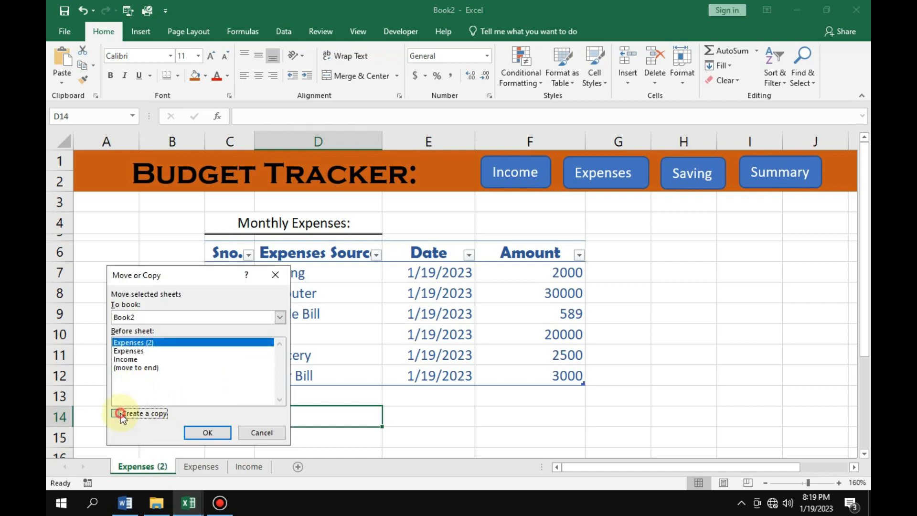
click(211, 431)
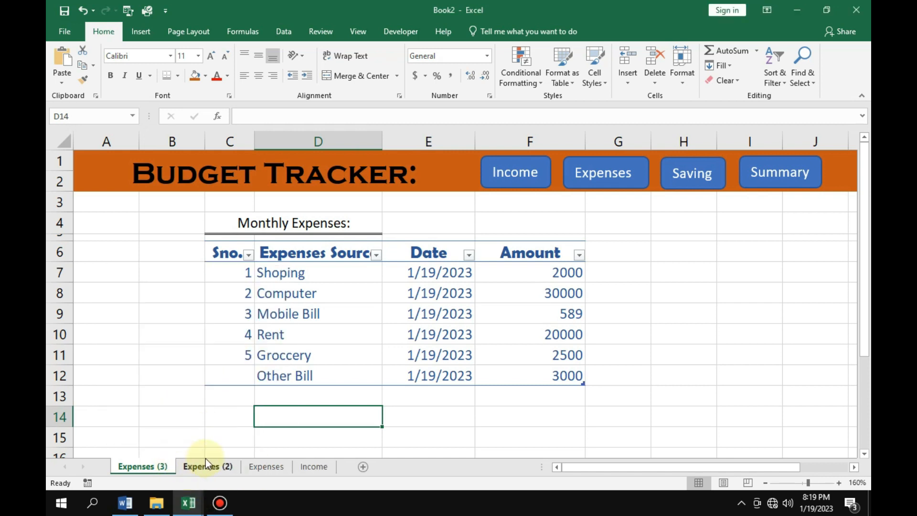
Rename the "Expenses (2)" worksheet as "Saving".
double_click(227, 468)
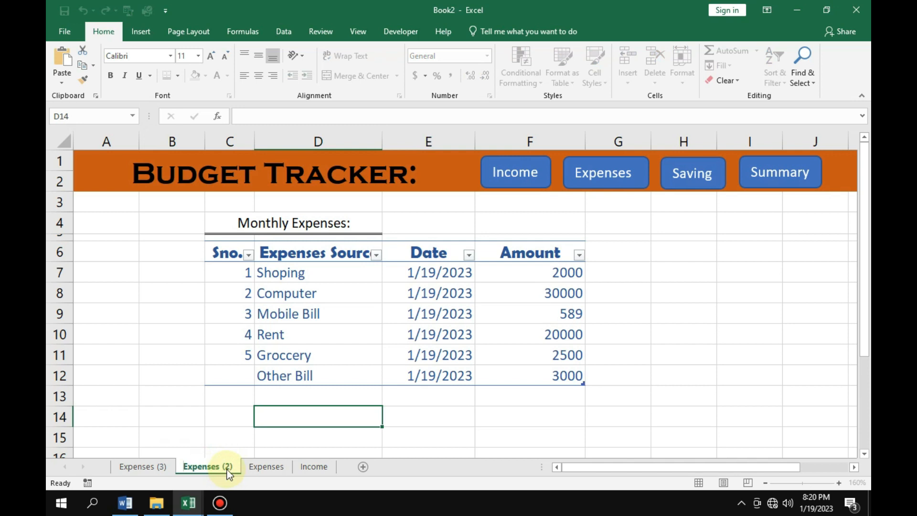
text(Sa)
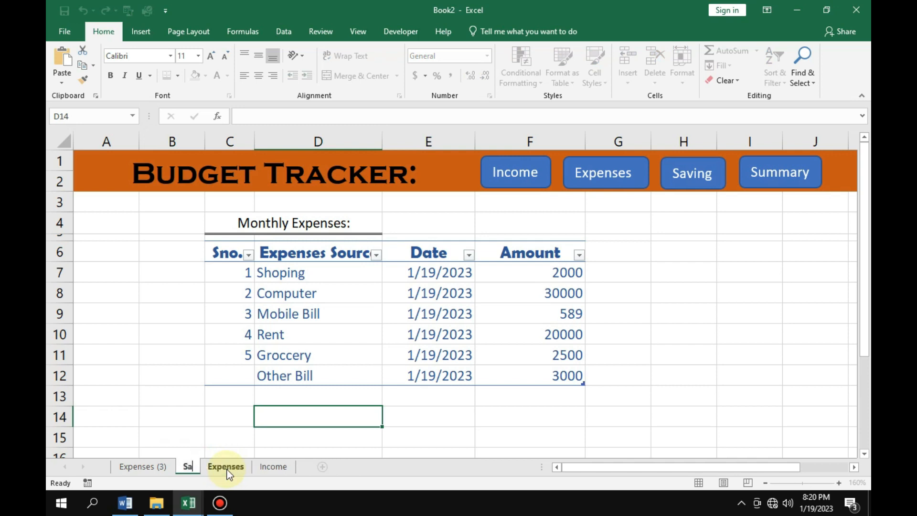
text(ving)
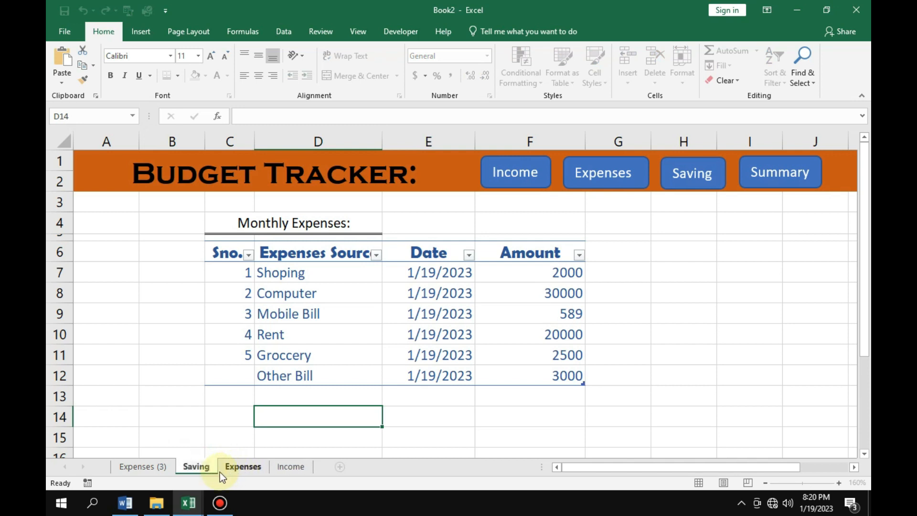
Rename the "Expenses (3)" worksheet as "Summary".
double_click(164, 465)
key(BackSpace)
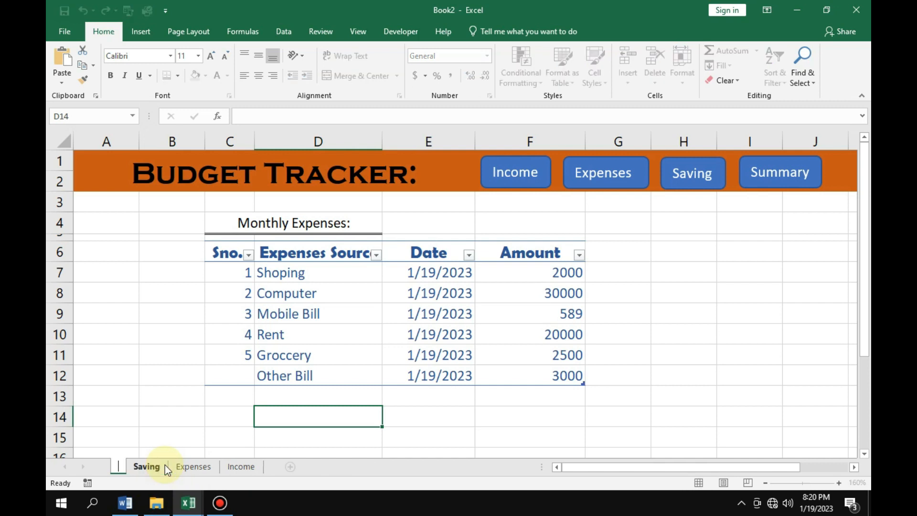
text(S)
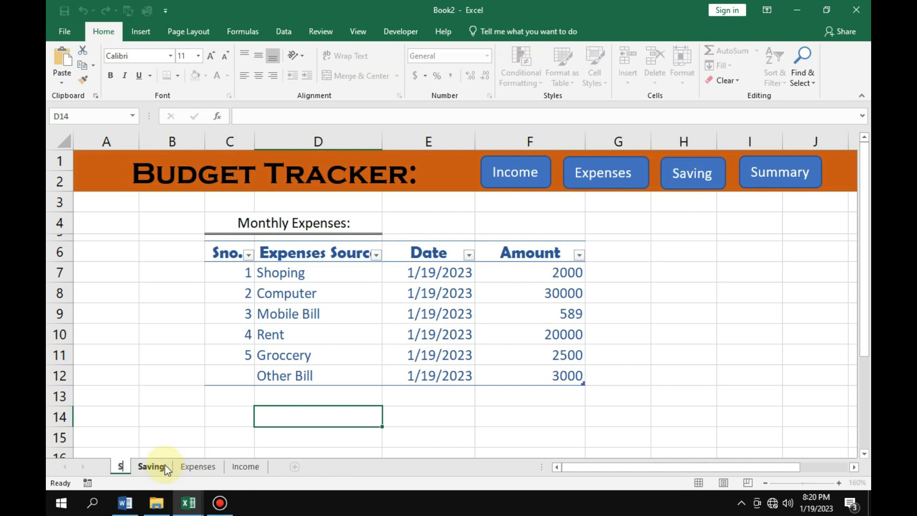
text(ummary)
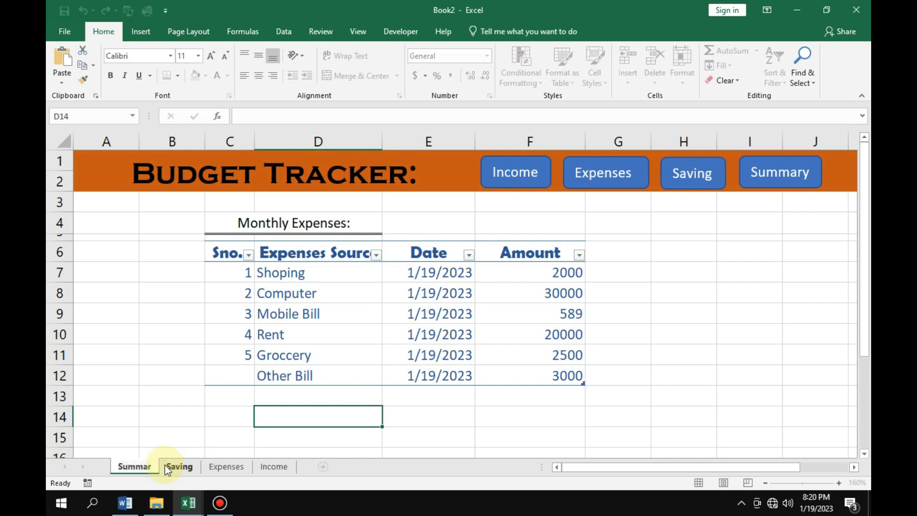
click(180, 419)
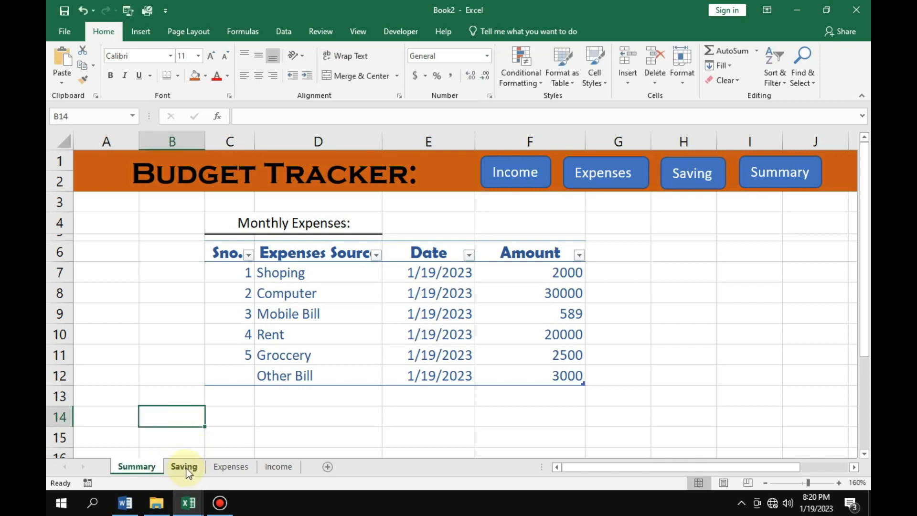
Change the table heading in C4 of the Saving sheet to "Monthly Saving:".
click(187, 471)
double_click(344, 222)
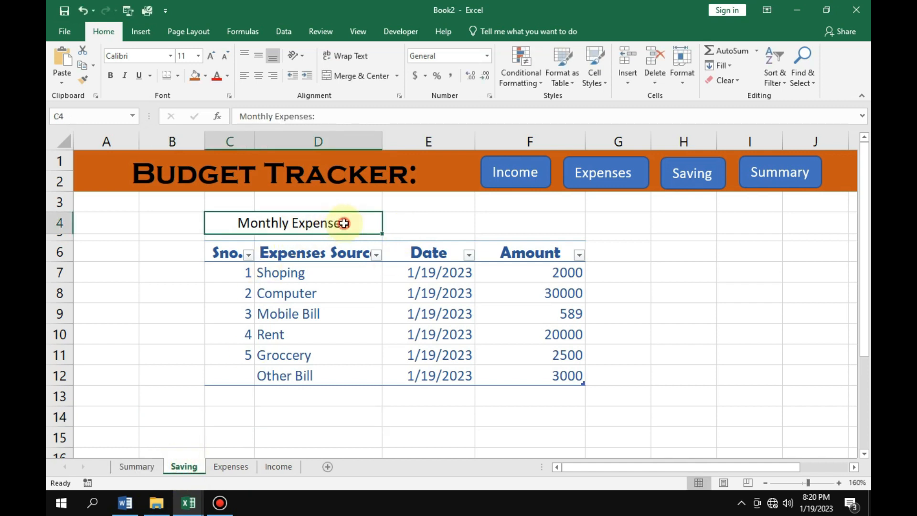
key(BackSpace)
key(BackSpace)
key(BackSpace)
key(BackSpace)
key(BackSpace)
key(BackSpace)
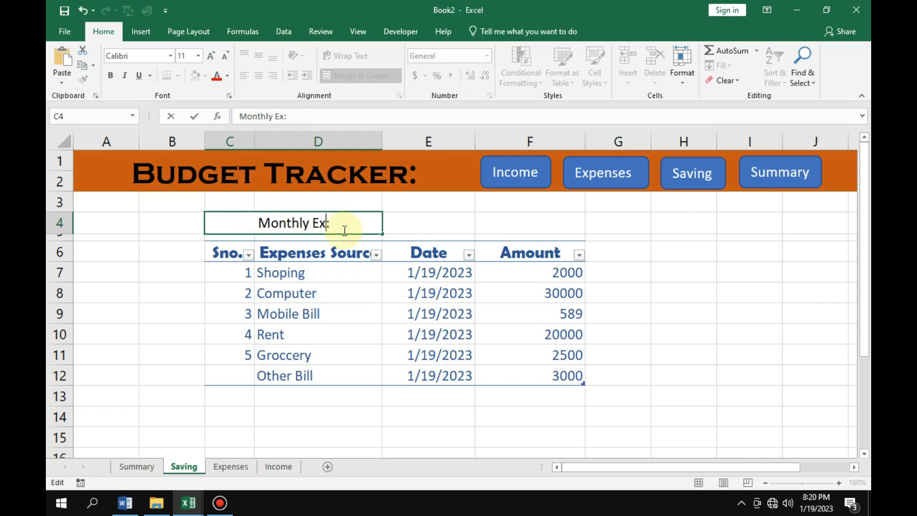
text(Saving)
Change the column header in D6 of the Saving sheet to "Saving Source".
double_click(329, 255)
key(BackSpace)
key(BackSpace)
key(BackSpace)
key(BackSpace)
key(BackSpace)
key(BackSpace)
key(BackSpace)
key(BackSpace)
text(Saving)
Change the first saving entry in row 7 to source "Share" with amount 5000.
double_click(321, 276)
key(BackSpace)
key(BackSpace)
key(BackSpace)
key(BackSpace)
key(BackSpace)
key(BackSpace)
text(hare)
click(562, 272)
text(5000)
Change the second saving entry in row 8 to source "Bank" with amount 3000.
double_click(325, 293)
text(Bank)
double_click(562, 293)
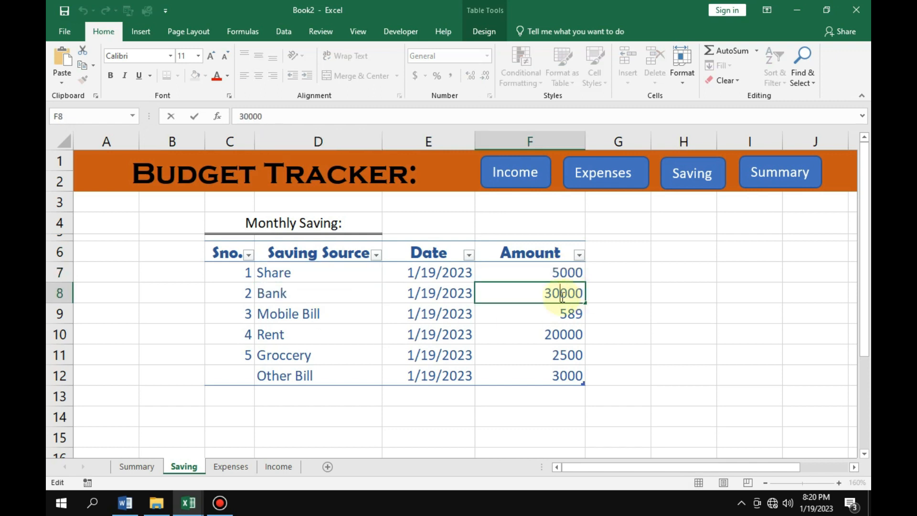
key(BackSpace)
Change the third saving entry in row 9 to source "Real Estate" with amount 20000.
double_click(323, 314)
key(BackSpace)
key(BackSpace)
key(BackSpace)
key(BackSpace)
key(BackSpace)
key(BackSpace)
key(BackSpace)
key(BackSpace)
key(BackSpace)
key(BackSpace)
key(BackSpace)
text(Real )
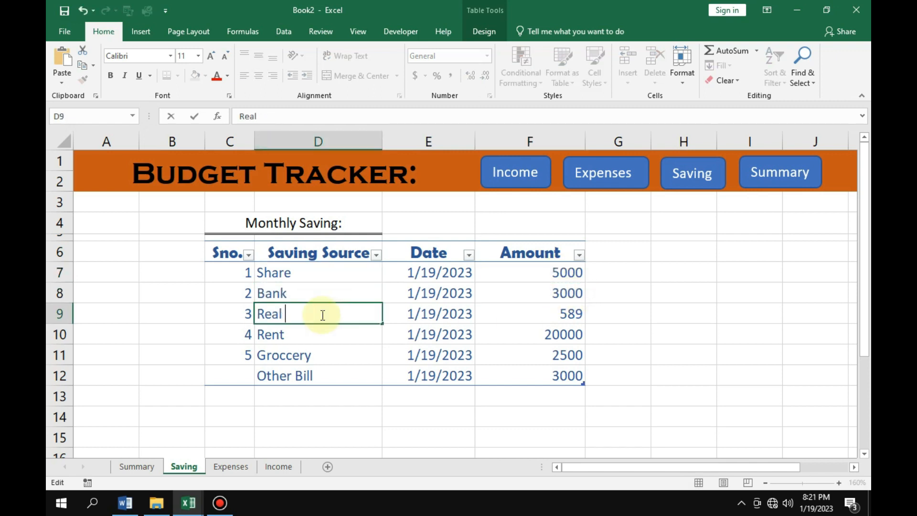
text(Estate)
click(563, 313)
text(20000)
Change the fourth saving entry in row 10 to source "Piggy Bank" with amount 200.
double_click(304, 333)
key(BackSpace)
key(BackSpace)
key(BackSpace)
key(BackSpace)
text(Piggy )
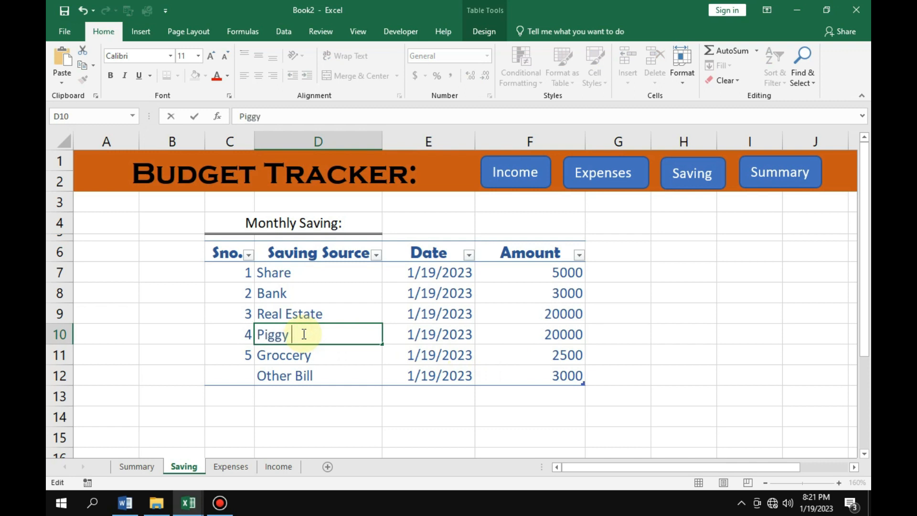
text(Bank)
double_click(574, 336)
key(BackSpace)
key(BackSpace)
Clear the leftover Groccery and Other Bill entries in rows 11 and 12 of the Saving table.
drag(242, 358, 549, 391)
key(Delete)
click(618, 451)
click(239, 359)
Clear the Monthly Expenses heading and the whole expenses table from the Summary sheet.
click(148, 470)
drag(163, 223, 647, 448)
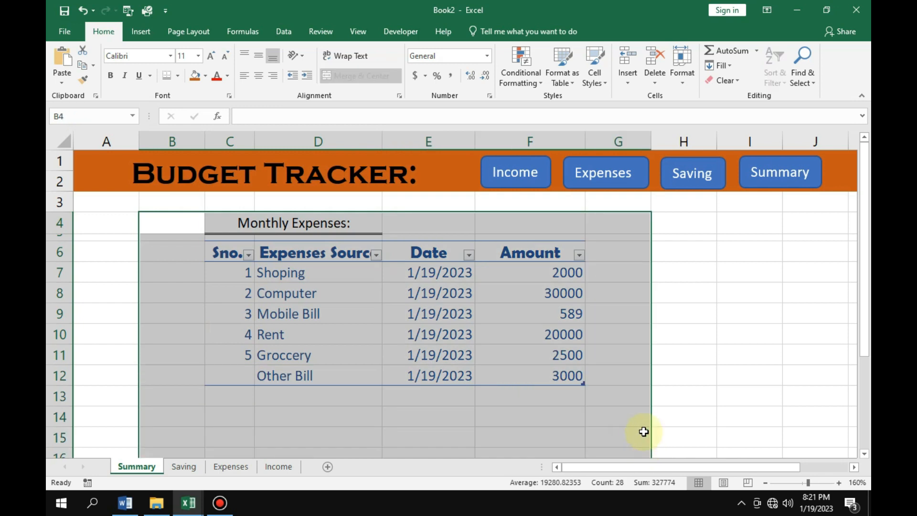
key(Delete)
click(277, 237)
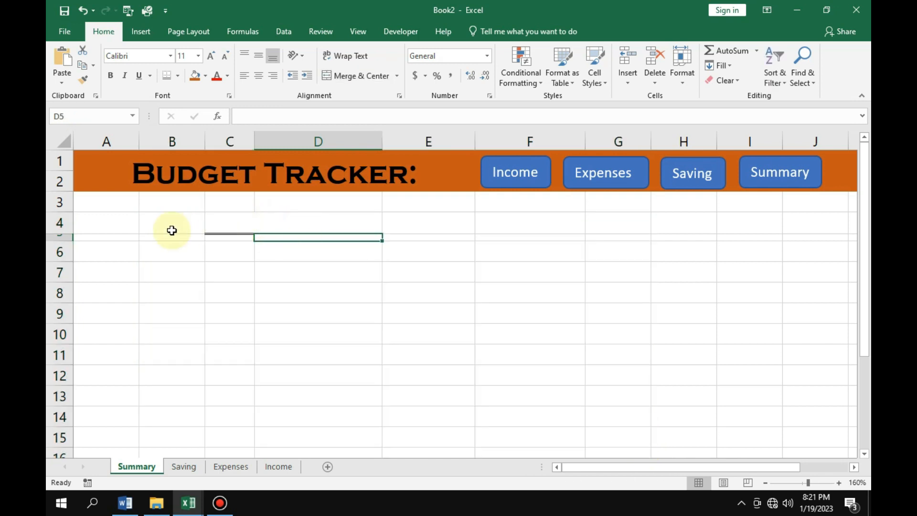
Delete the narrow row 5 and the underlined heading row 4 from the Summary sheet.
click(53, 239)
right_click(54, 238)
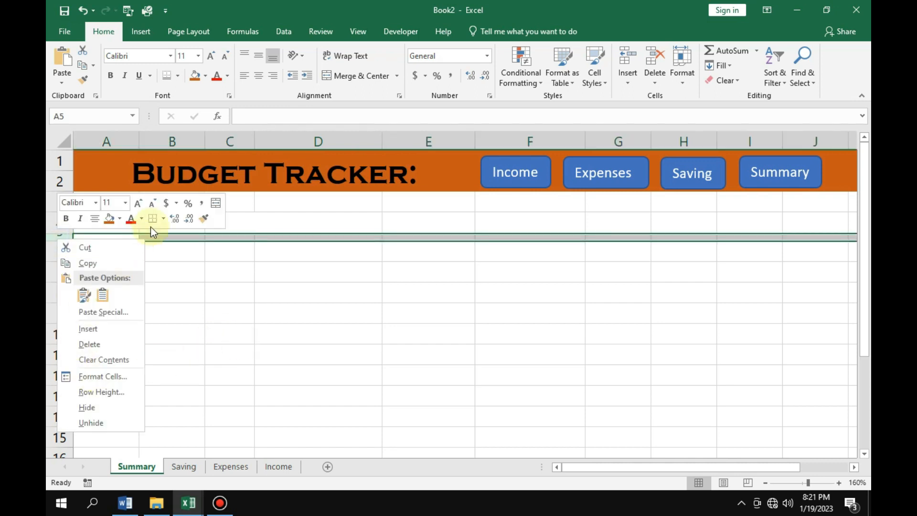
click(99, 345)
click(225, 305)
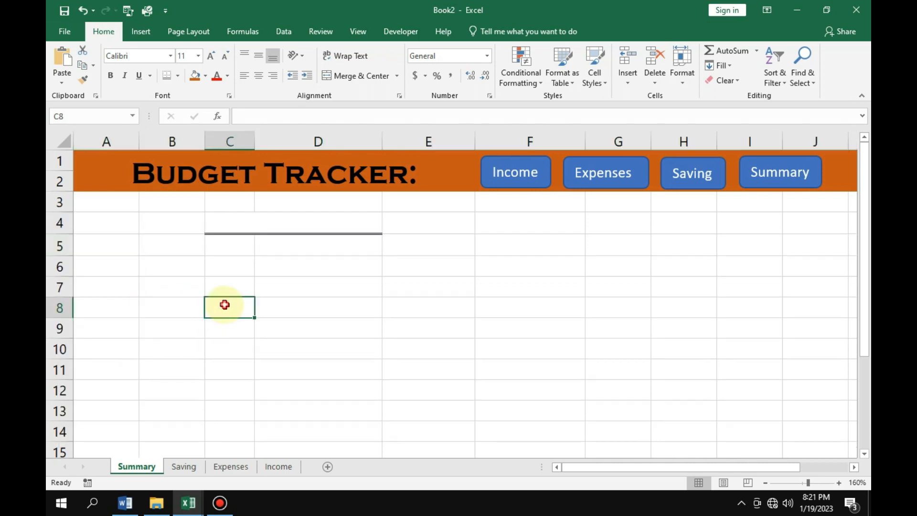
right_click(56, 223)
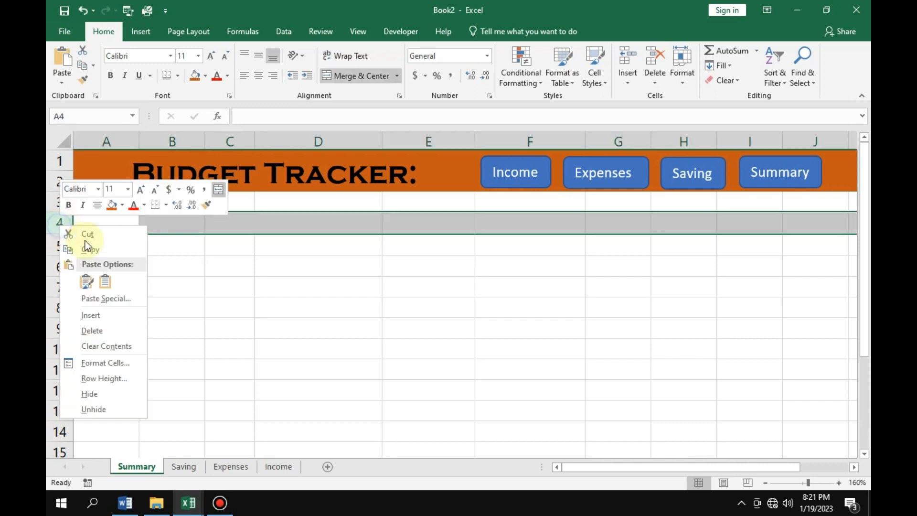
click(97, 334)
click(266, 325)
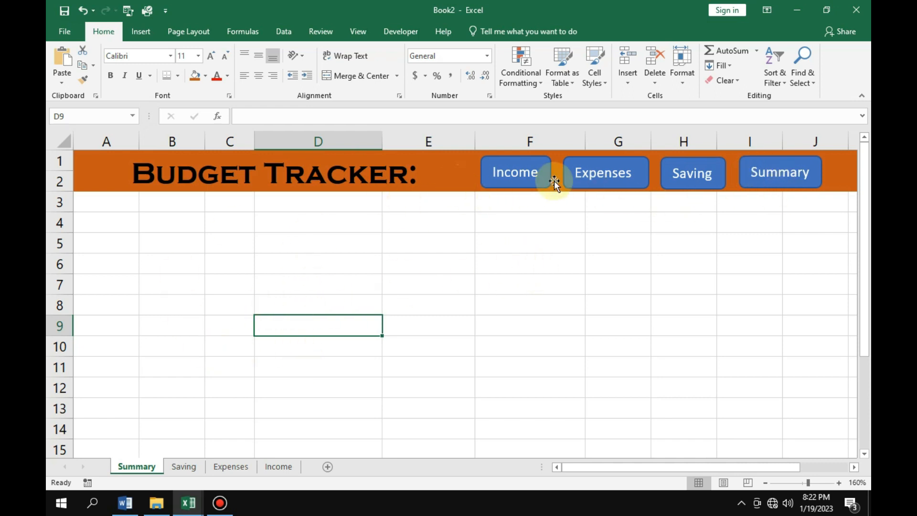
click(276, 467)
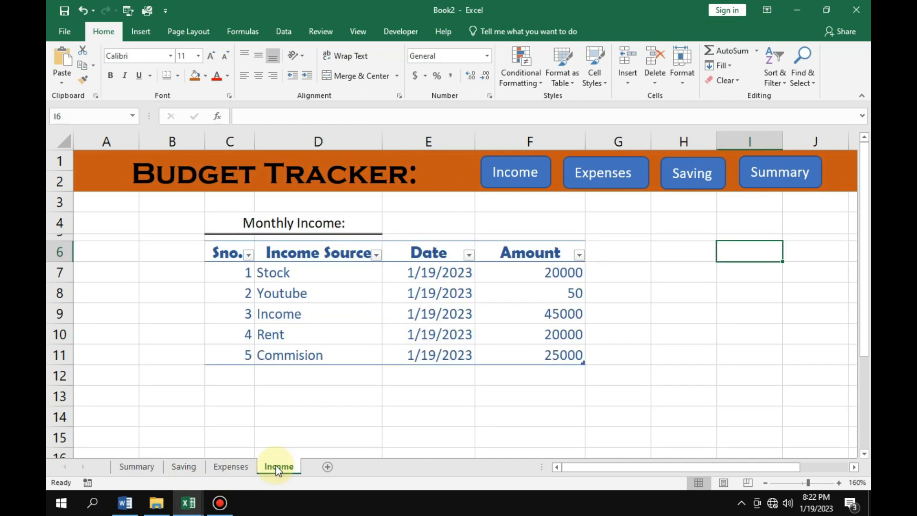
click(231, 467)
click(184, 467)
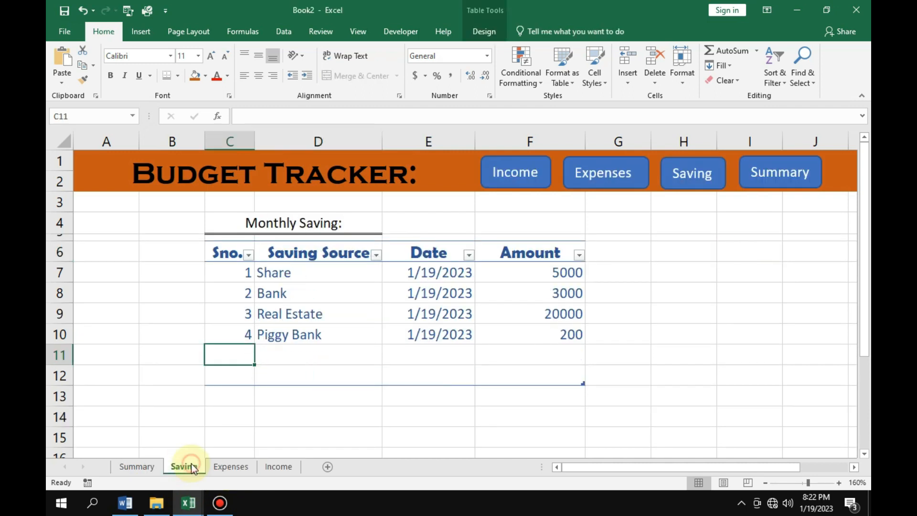
On the Income sheet, hyperlink the Income banner button to cell A1 of the Income sheet in this document.
click(268, 468)
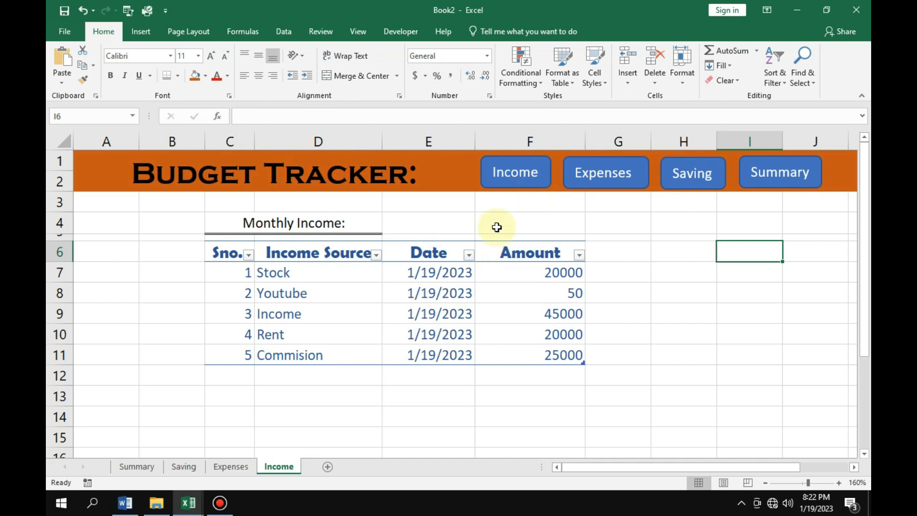
click(516, 187)
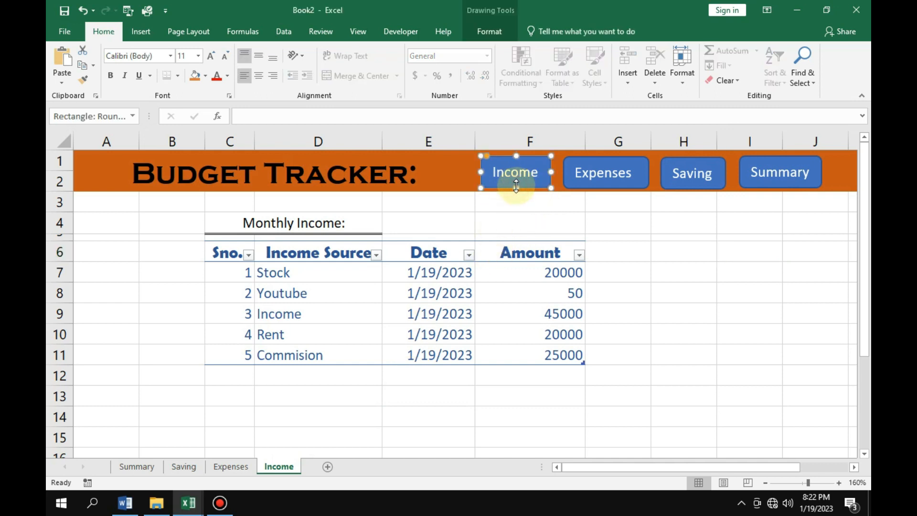
right_click(517, 187)
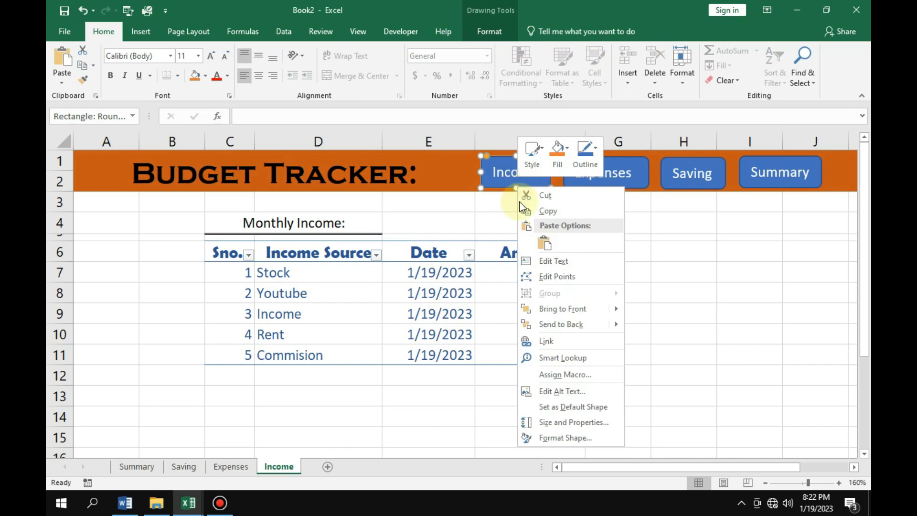
click(557, 336)
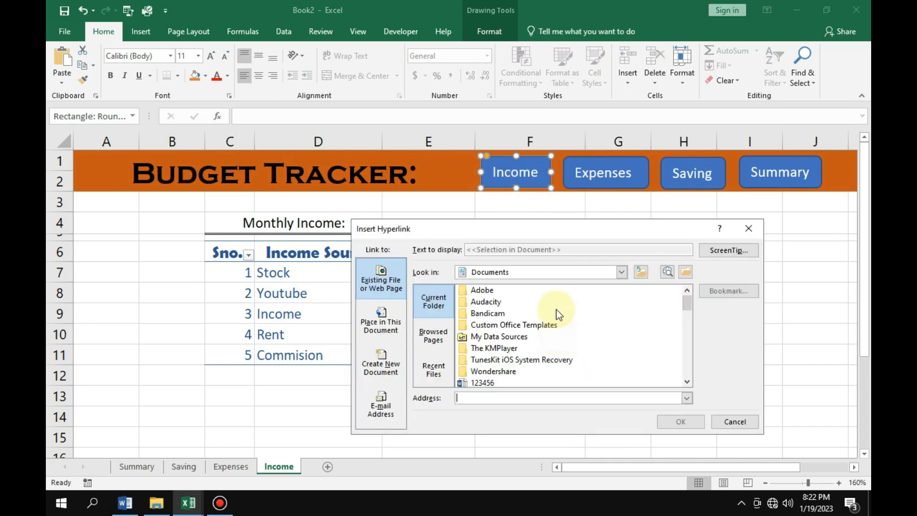
click(383, 327)
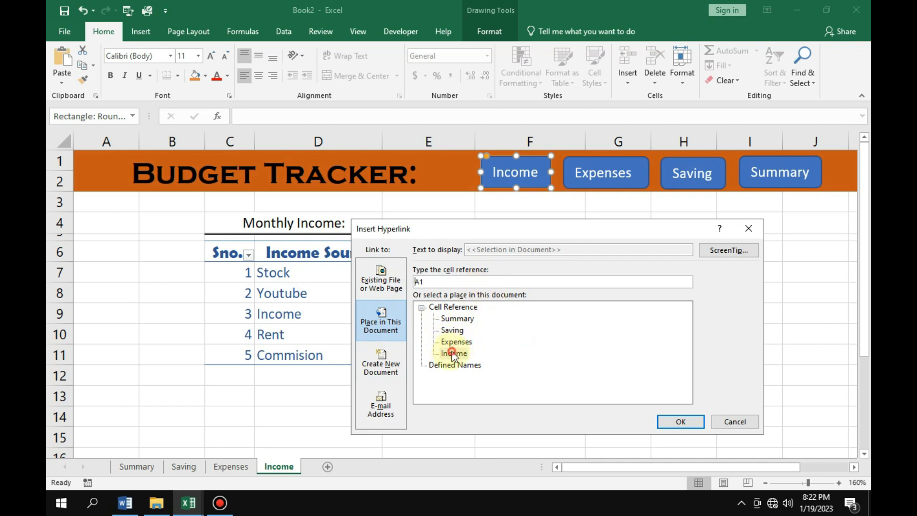
click(687, 427)
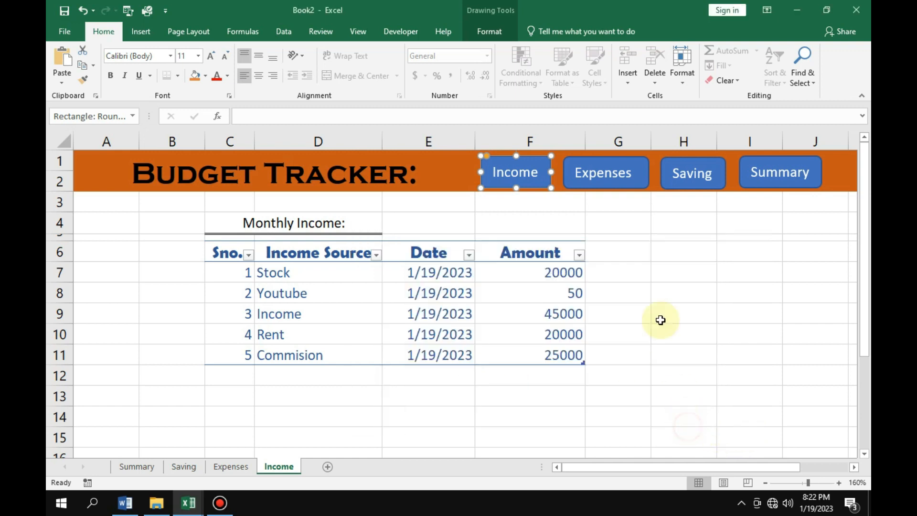
Hyperlink the Income sheet's Expenses banner button to cell A1 of the Expenses sheet.
click(618, 182)
right_click(613, 182)
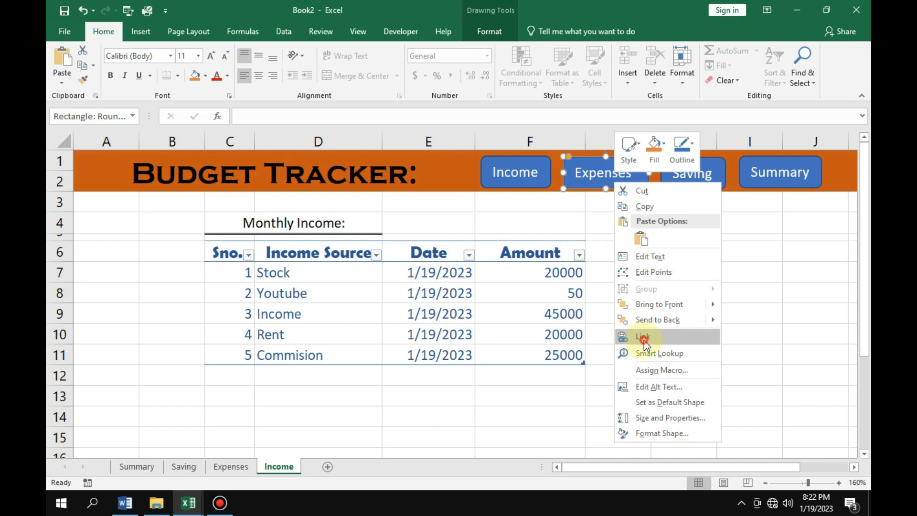
click(638, 336)
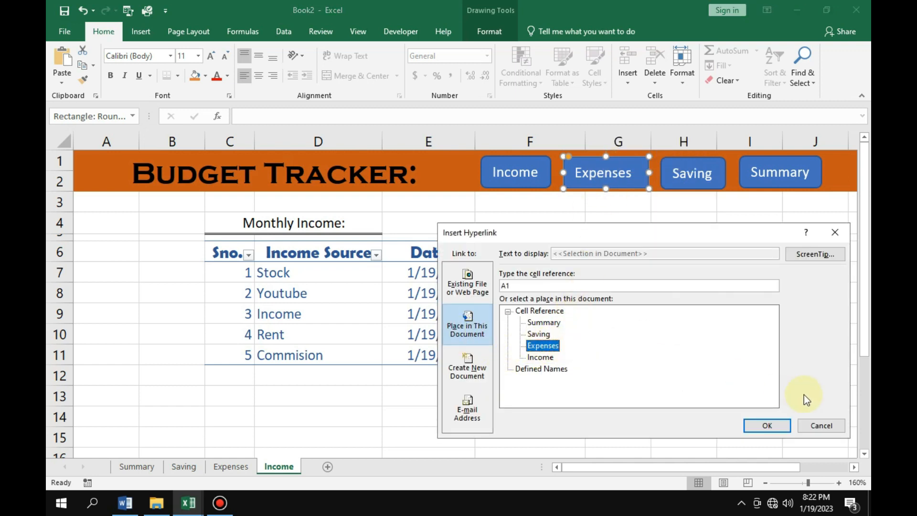
click(767, 425)
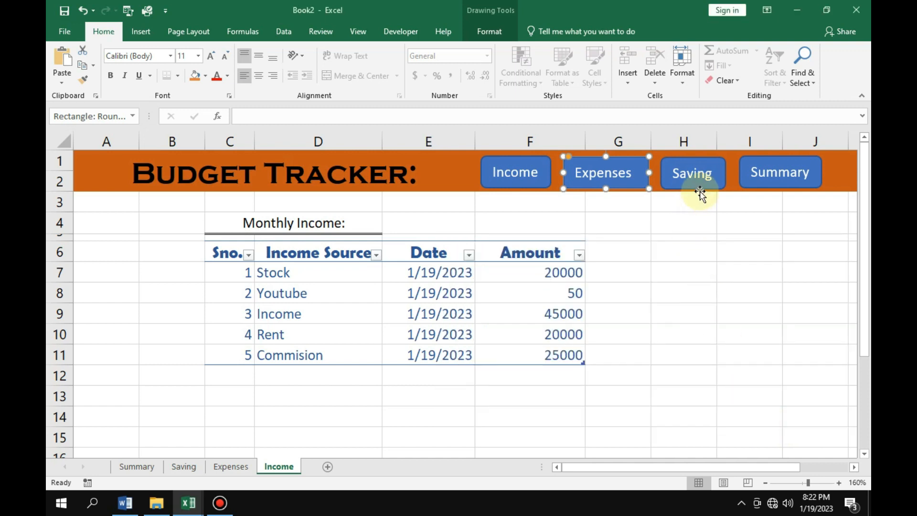
Hyperlink the Income sheet's Saving banner button to cell A1 of the Saving sheet.
click(701, 184)
right_click(701, 184)
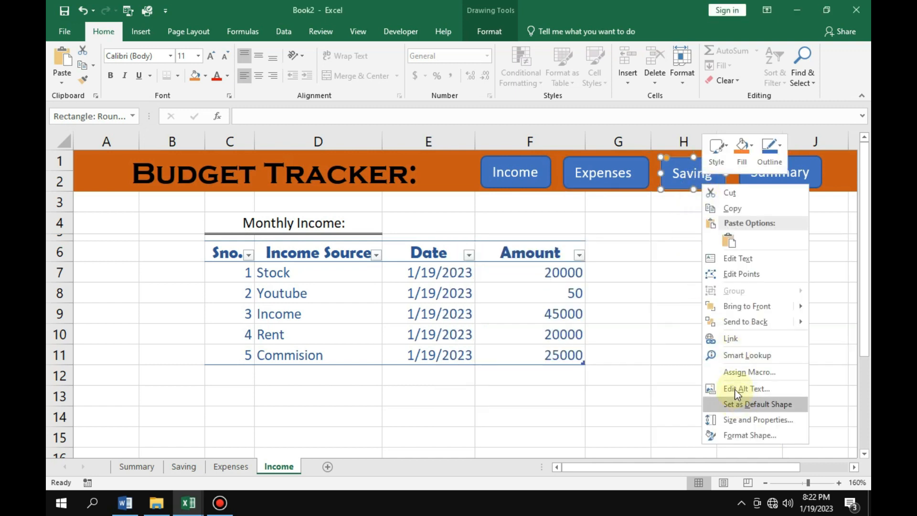
click(736, 338)
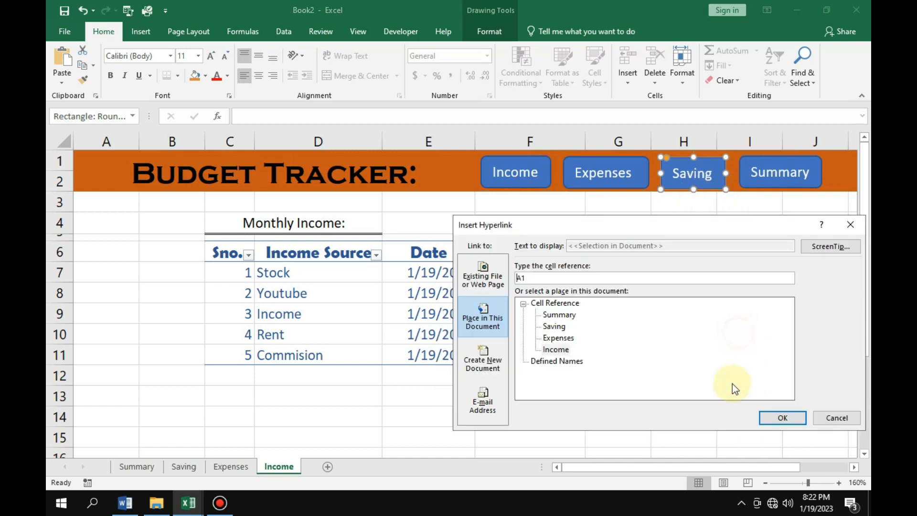
click(554, 326)
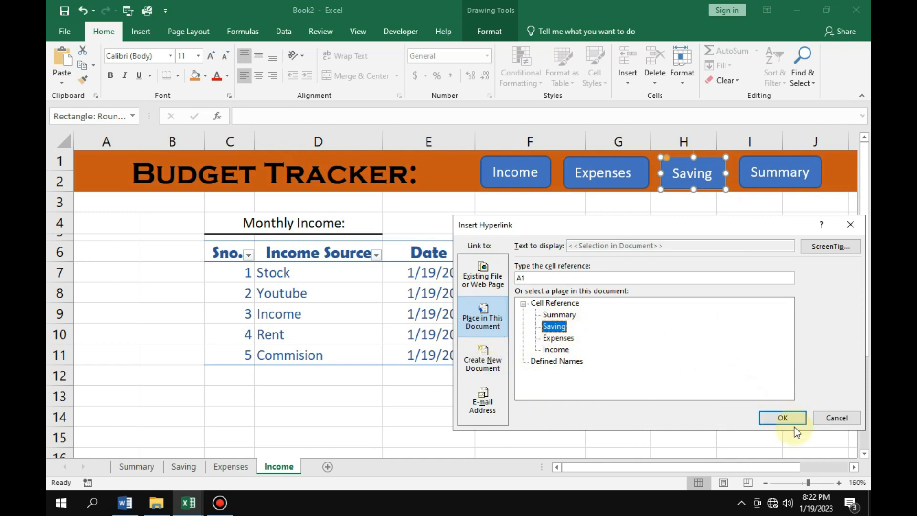
click(783, 418)
Hyperlink the Income sheet's Summary banner button to cell A1 of the Summary sheet and deselect it.
click(783, 179)
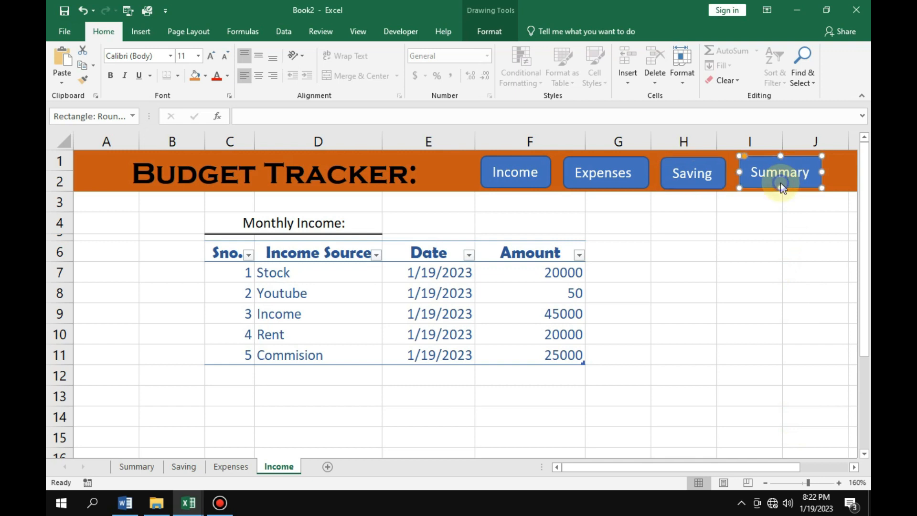
right_click(780, 182)
click(708, 338)
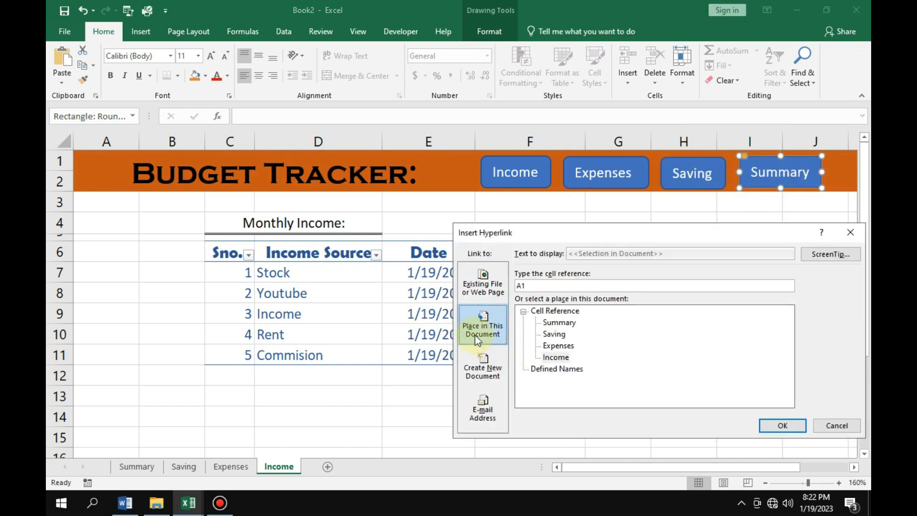
click(559, 324)
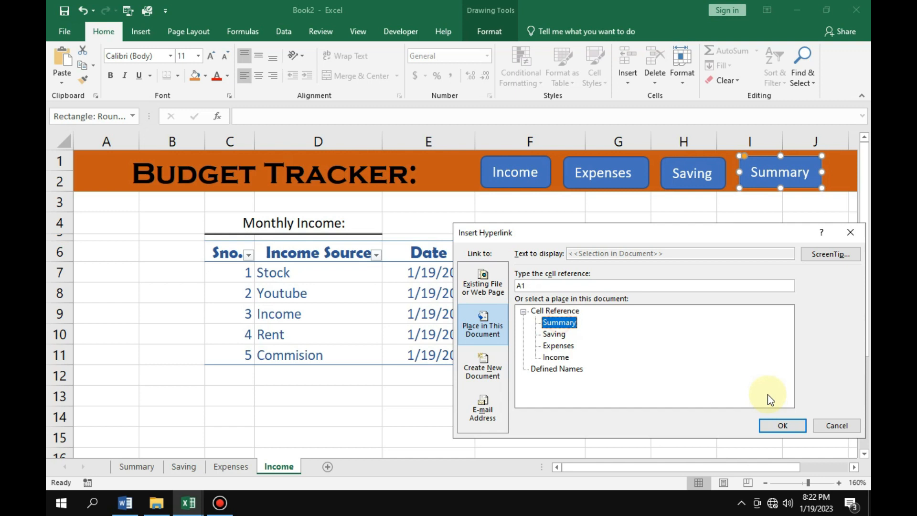
click(782, 425)
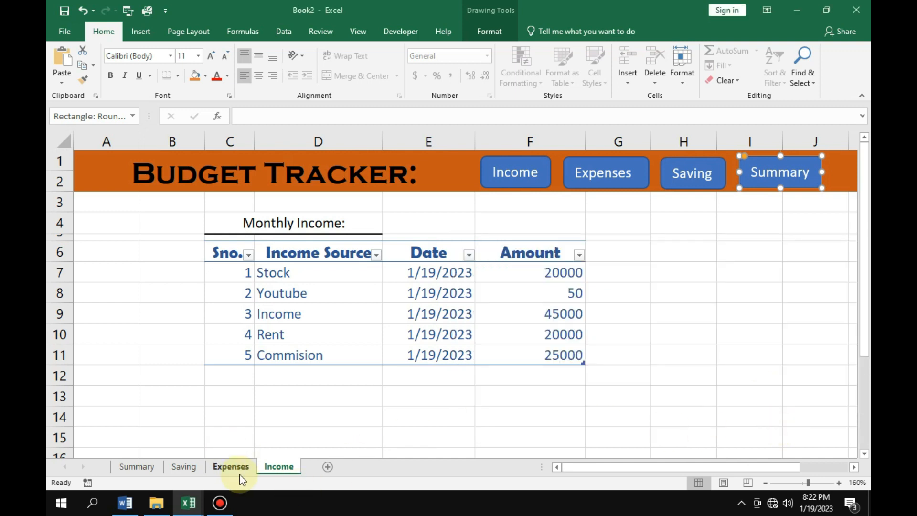
click(747, 292)
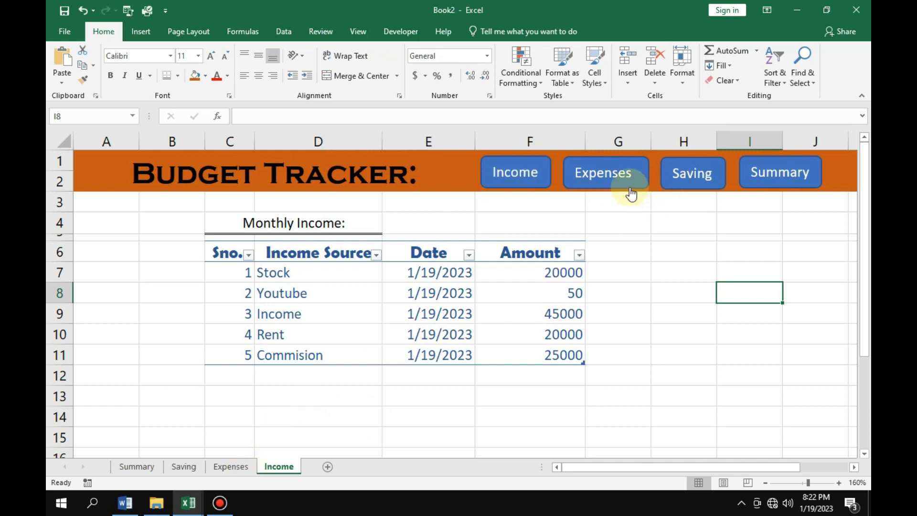
Test the Expenses hyperlink from the Income sheet, and fill the Income sheet's Income button with dark red.
click(612, 173)
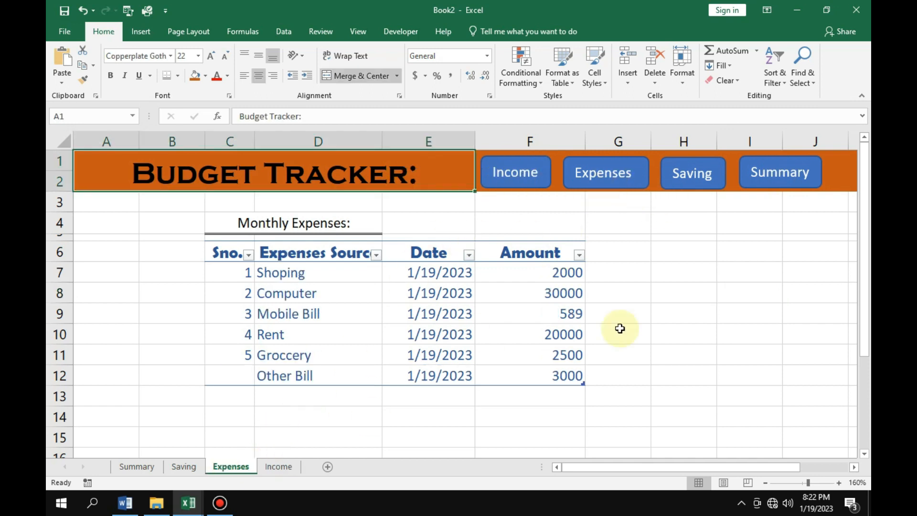
click(636, 256)
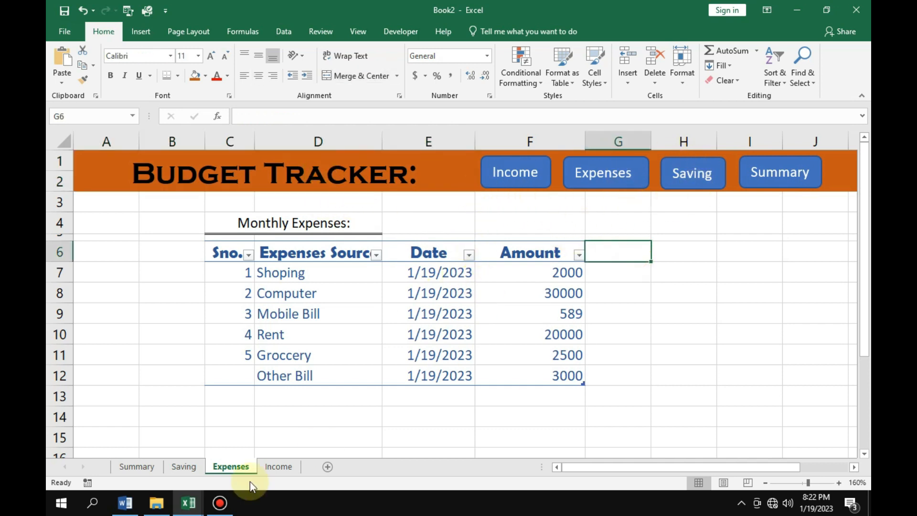
click(205, 76)
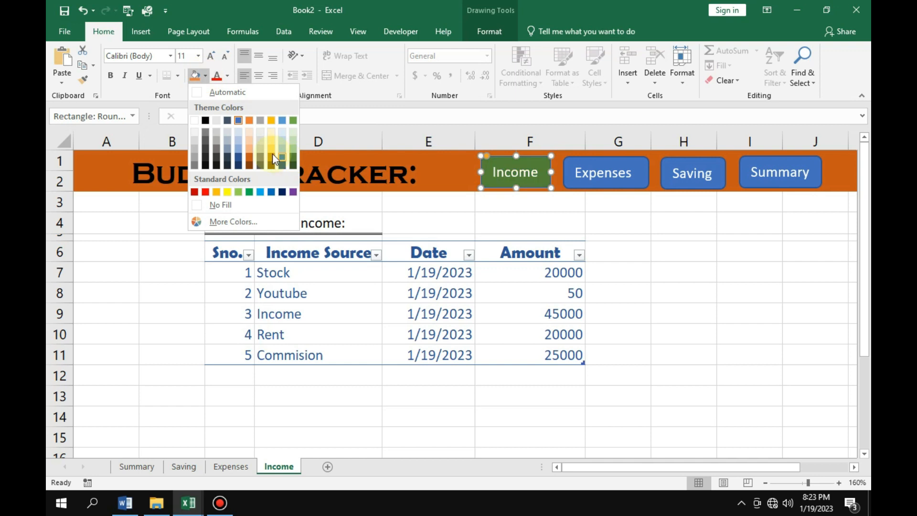
click(196, 193)
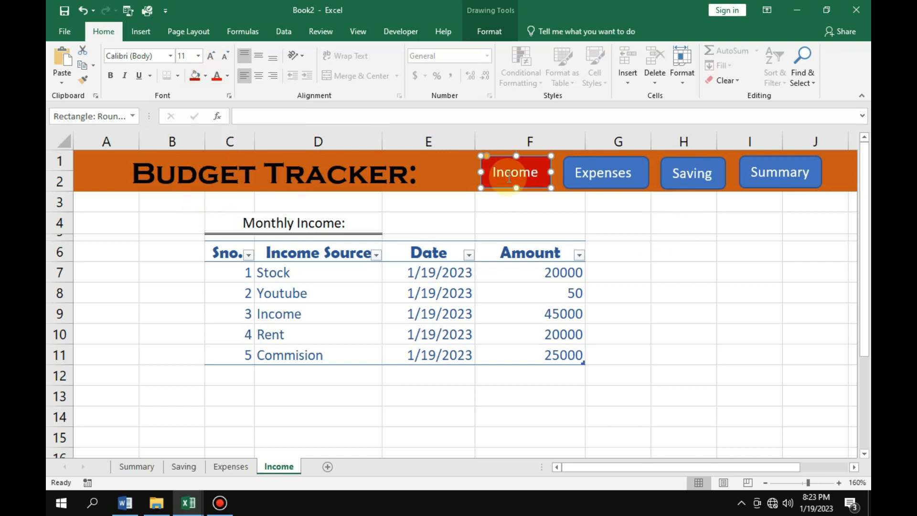
click(764, 293)
Test the Income and Expenses buttons by switching between the Income and Expenses sheets.
click(513, 177)
click(607, 181)
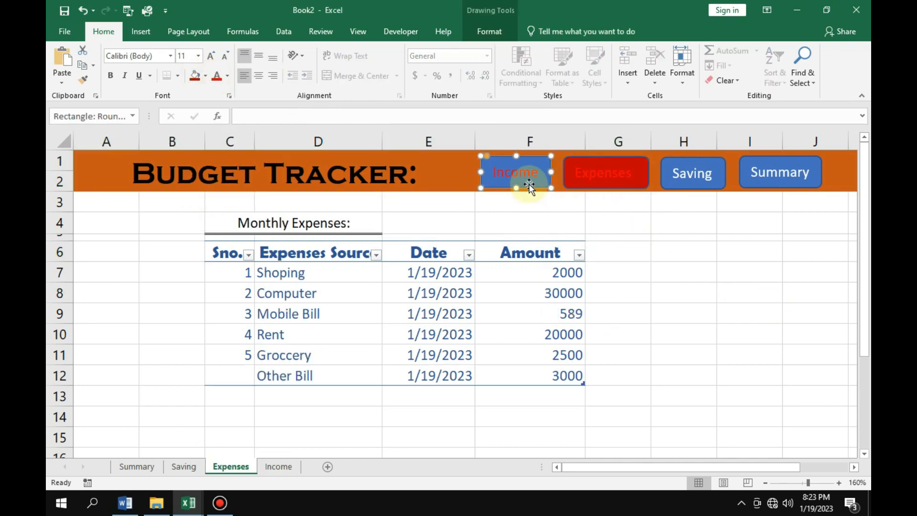
click(526, 184)
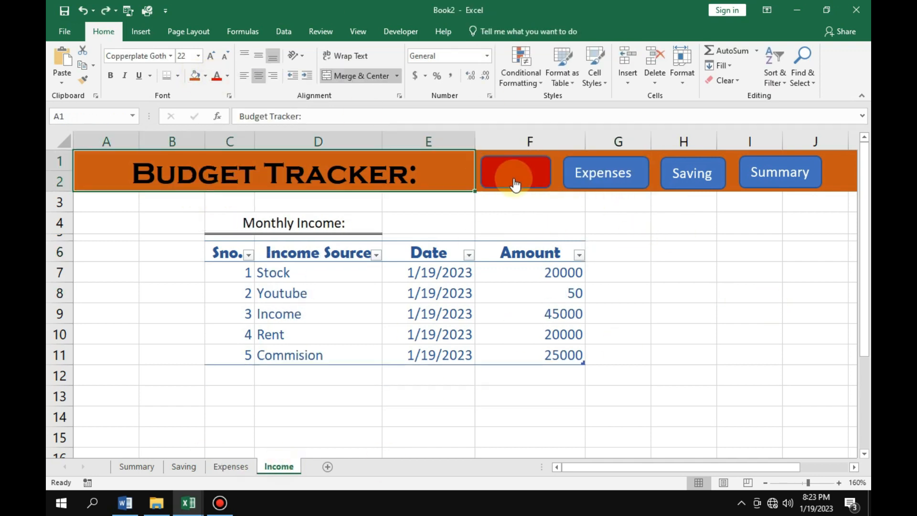
Apply the red font colour to the Income button on the Income sheet and the Expenses button on the Expenses sheet.
ctrl+click(514, 184)
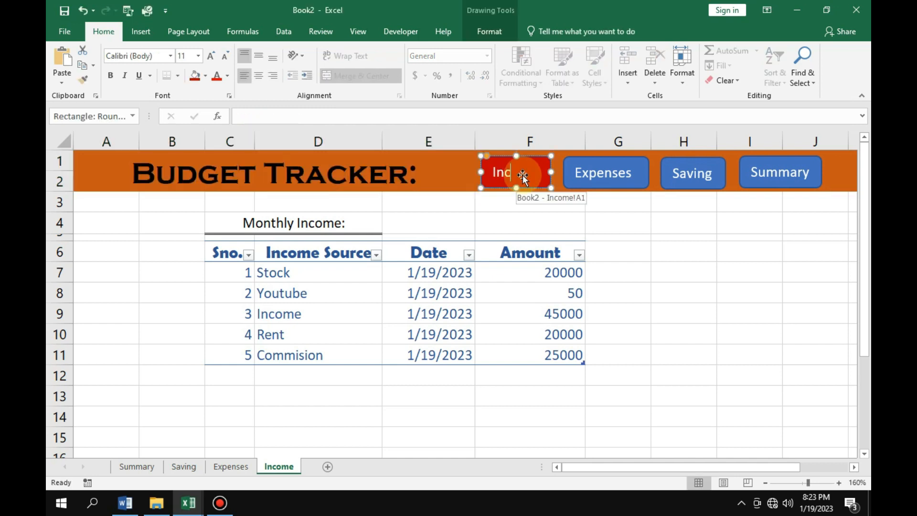
click(218, 77)
click(597, 220)
click(603, 177)
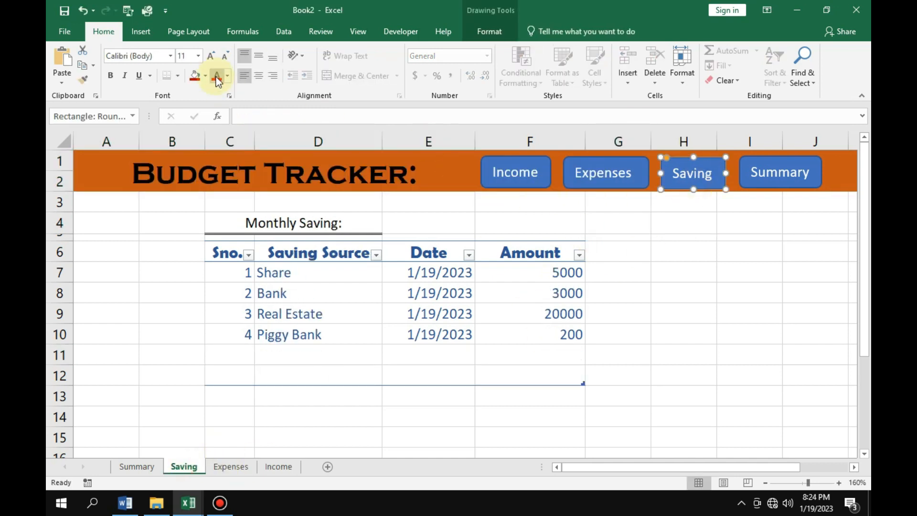
click(218, 76)
Repeat the red font colour on the Summary button of the Summary sheet.
click(137, 466)
ctrl+click(767, 184)
key(F4)
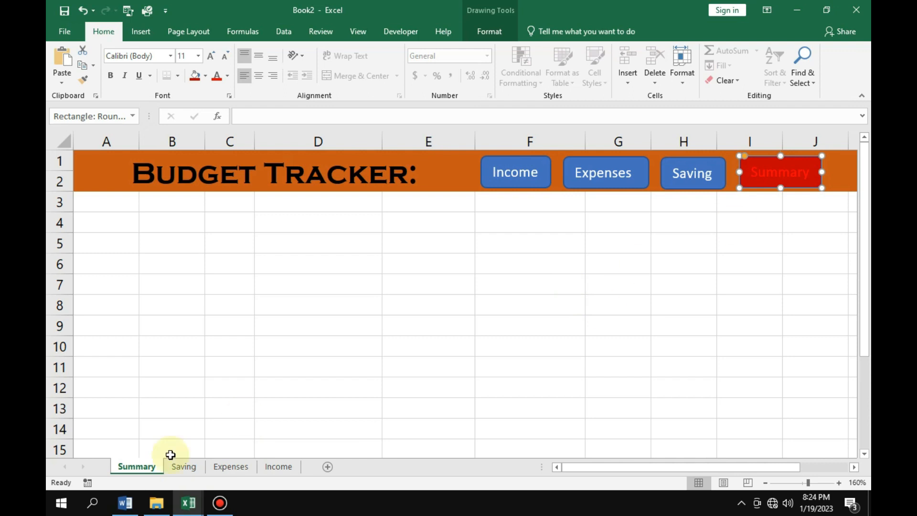
On the Expenses sheet, hyperlink the Income banner button to the Income sheet.
click(279, 466)
click(231, 466)
ctrl+click(531, 182)
key(ctrl+k)
click(466, 355)
click(695, 423)
Hyperlink the Expenses sheet's own Expenses banner button to the Expenses sheet.
click(604, 185)
right_click(621, 185)
click(650, 341)
click(558, 337)
click(782, 417)
On the Expenses sheet, hyperlink the Saving banner button to the Saving sheet.
right_click(676, 187)
click(703, 341)
click(553, 333)
click(781, 423)
On the Expenses sheet, hyperlink the Summary banner button to the Summary sheet and deselect it.
right_click(759, 184)
click(788, 336)
click(558, 317)
click(795, 422)
click(683, 253)
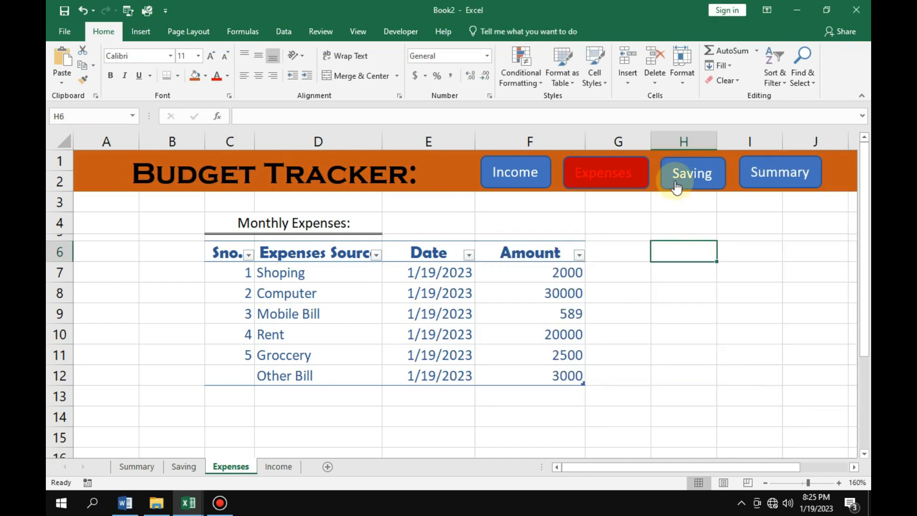
Follow the Saving link to the Saving sheet and hyperlink its Income banner button to the Income sheet.
click(675, 186)
right_click(510, 184)
click(557, 341)
click(454, 354)
click(682, 423)
On the Saving sheet, hyperlink the Expenses and Saving banner buttons to the sheets of the same names.
right_click(620, 186)
click(658, 341)
click(553, 343)
click(554, 329)
click(782, 420)
On the Saving sheet, hyperlink the Summary banner button to the Summary sheet.
right_click(776, 184)
click(726, 340)
click(559, 318)
click(782, 422)
Follow the Summary link to the Summary sheet and hyperlink its Income banner button to the Income sheet.
click(780, 179)
right_click(521, 174)
click(454, 353)
click(683, 421)
On the Summary sheet, hyperlink the Expenses banner button to the Expenses sheet.
right_click(586, 182)
click(621, 338)
click(517, 342)
click(742, 422)
On the Summary sheet, hyperlink the Saving and Summary banner buttons to the sheets of the same names.
right_click(697, 185)
click(725, 340)
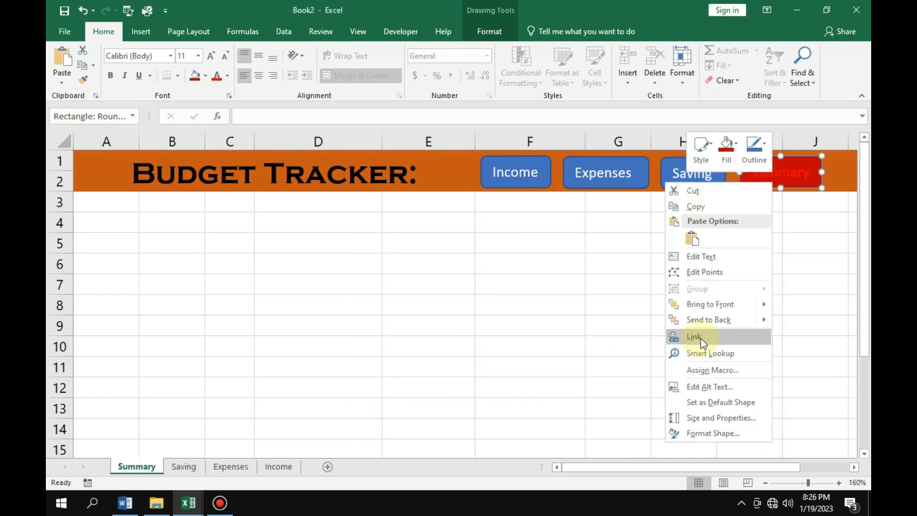
click(700, 339)
click(559, 318)
click(782, 421)
click(683, 325)
Test the Income, Expenses, Saving and Summary button hyperlinks by navigating back and forth through all four sheets, ending on Summary.
click(515, 177)
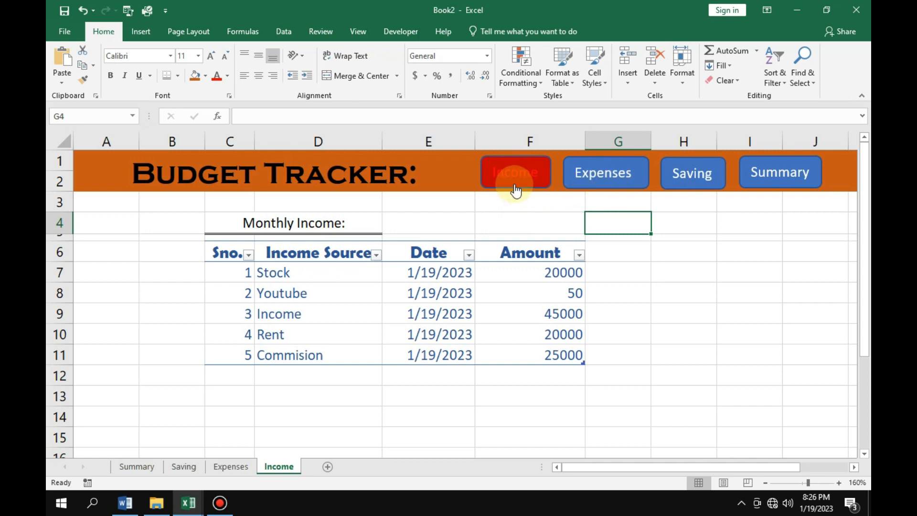
click(619, 181)
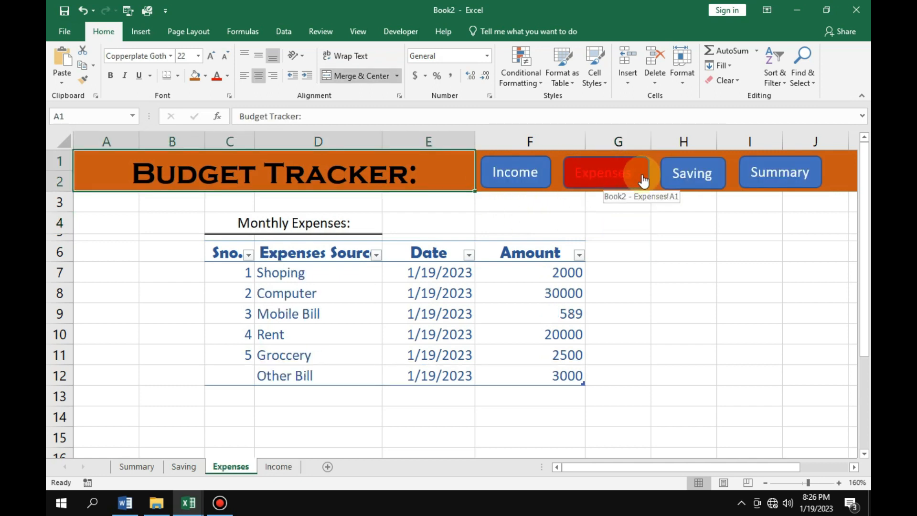
click(701, 178)
click(791, 176)
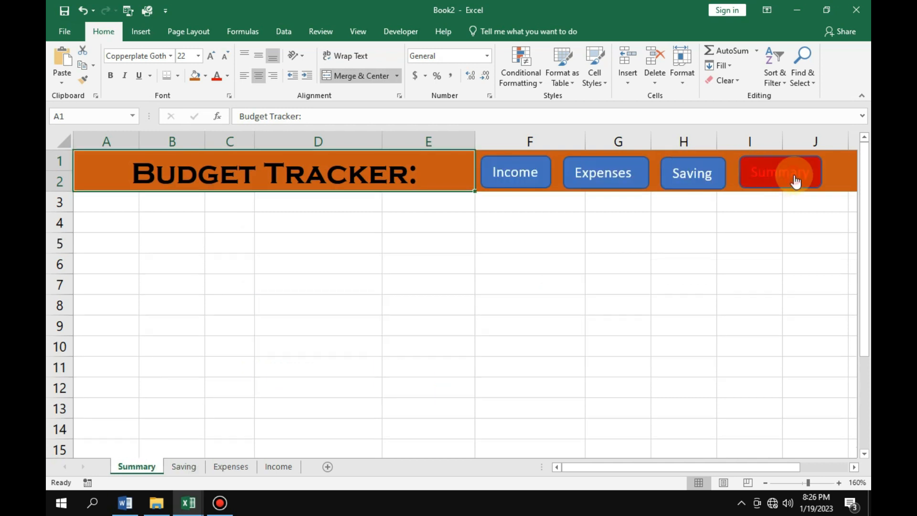
click(721, 182)
click(616, 177)
click(515, 174)
click(610, 180)
click(685, 173)
click(761, 180)
click(687, 184)
click(620, 172)
click(525, 171)
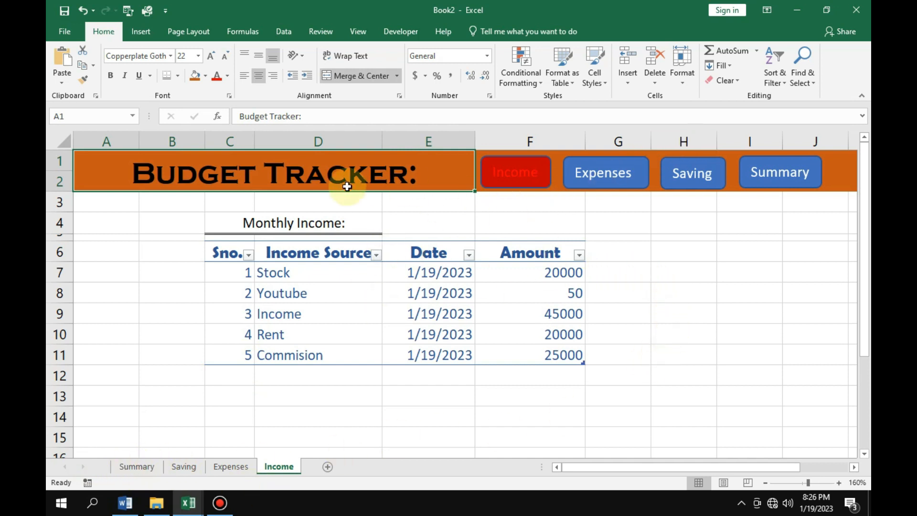
click(684, 331)
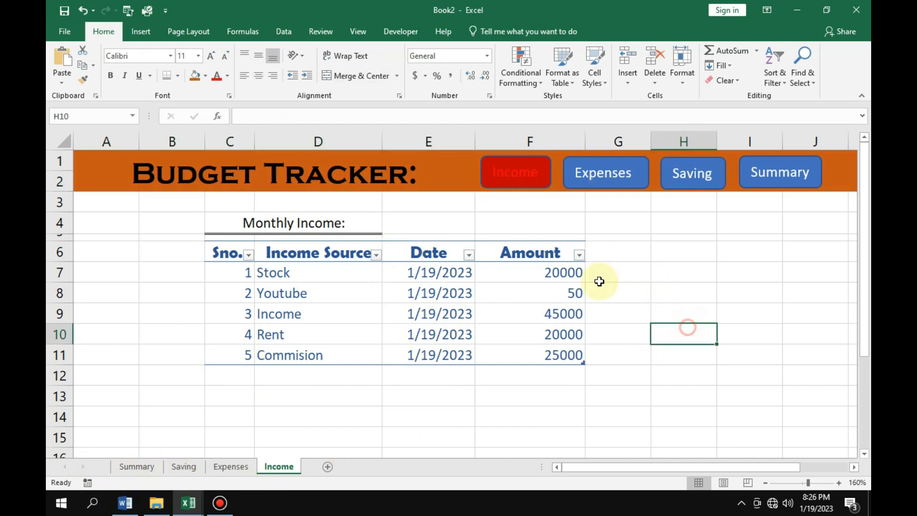
click(606, 173)
click(690, 174)
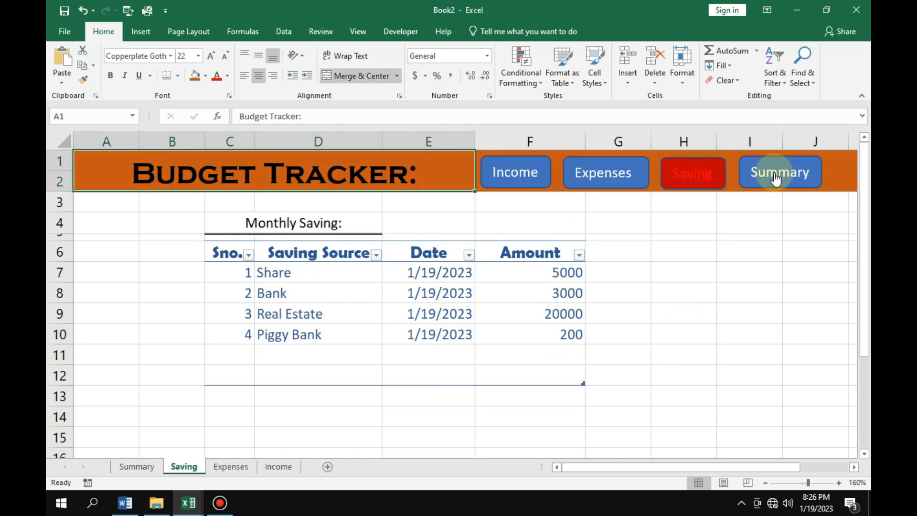
click(750, 182)
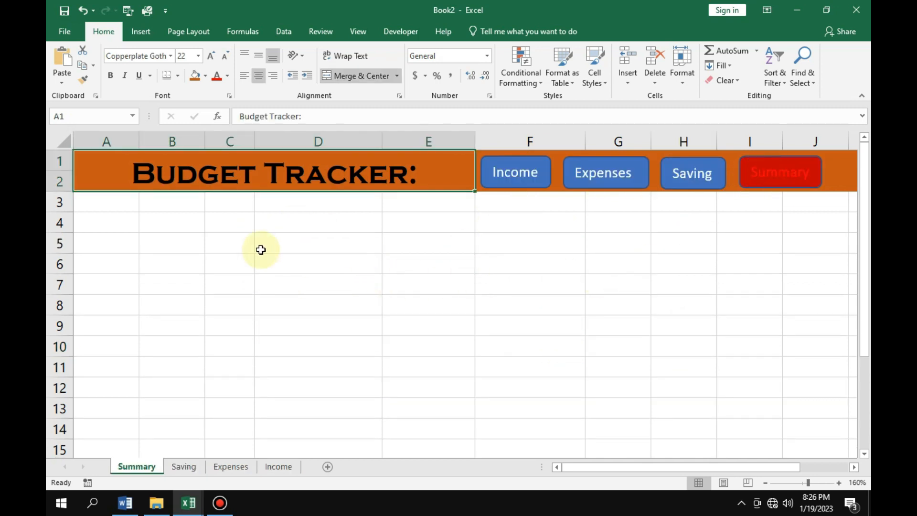
Merge and center cells A4:D4 on the Summary sheet and enter the label "Income Spent in this Month (%)".
drag(225, 224, 271, 225)
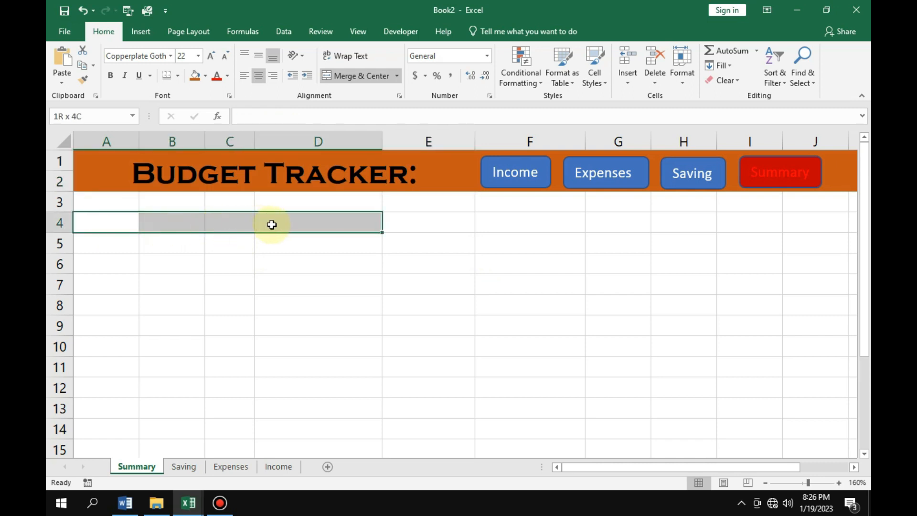
click(359, 76)
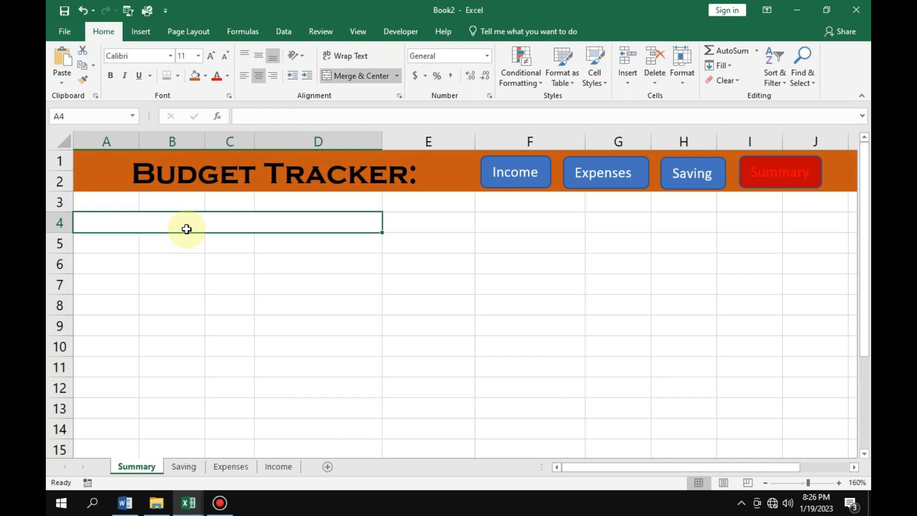
text(Income )
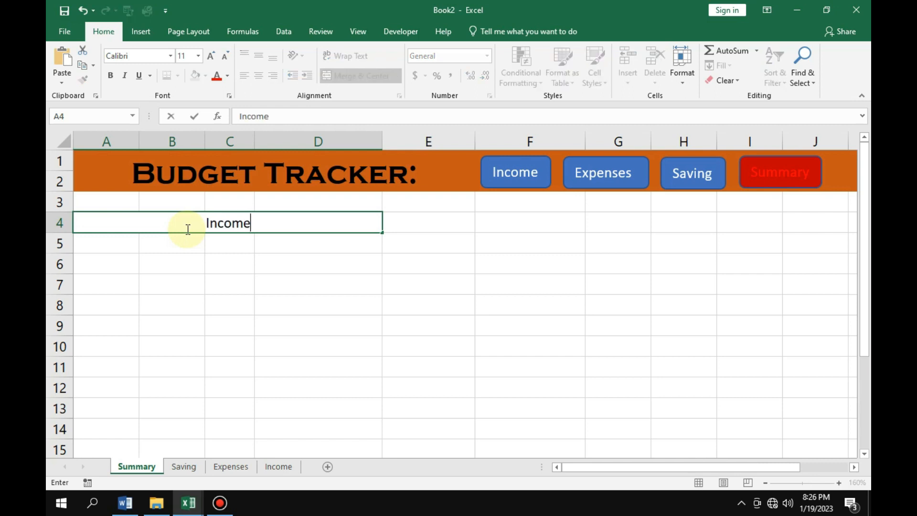
text(Spent )
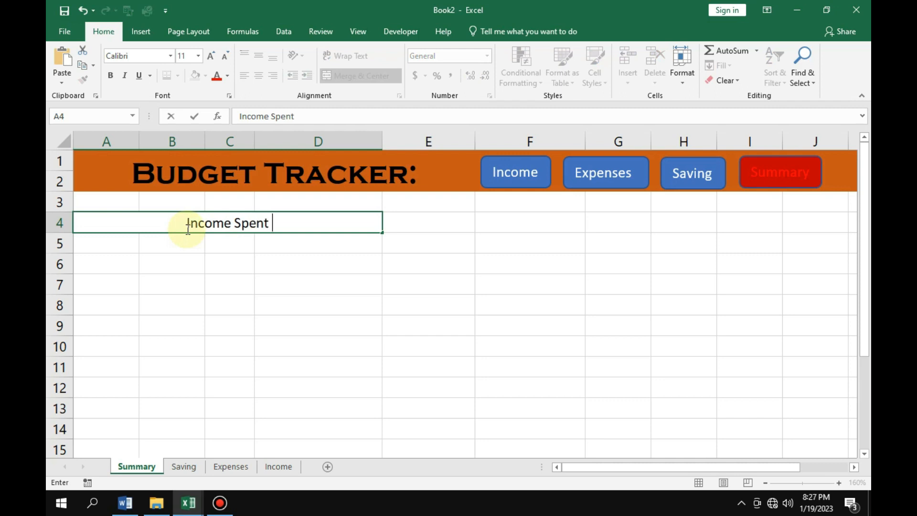
text(in this )
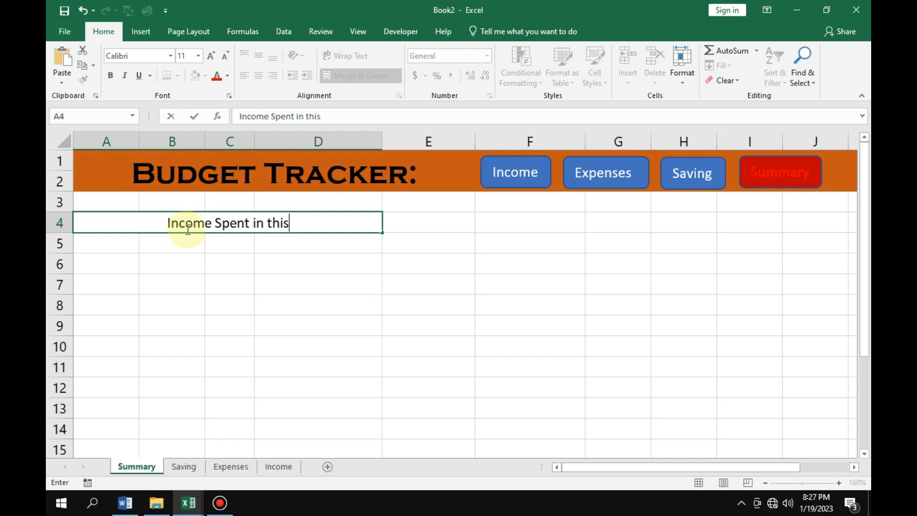
text(Month)
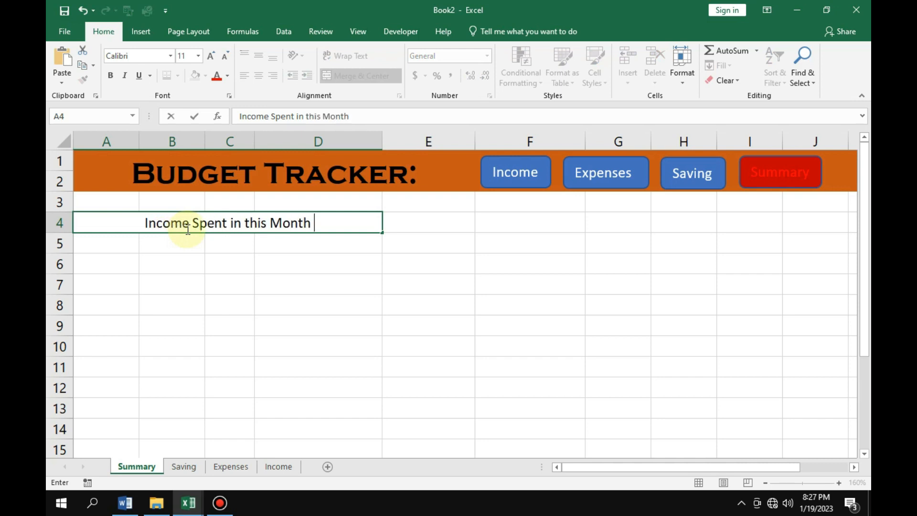
text( ()
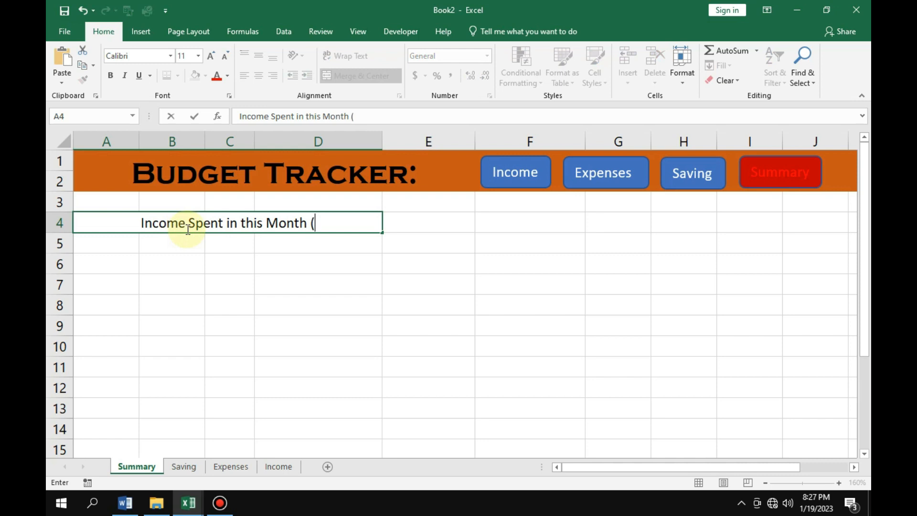
text(%))
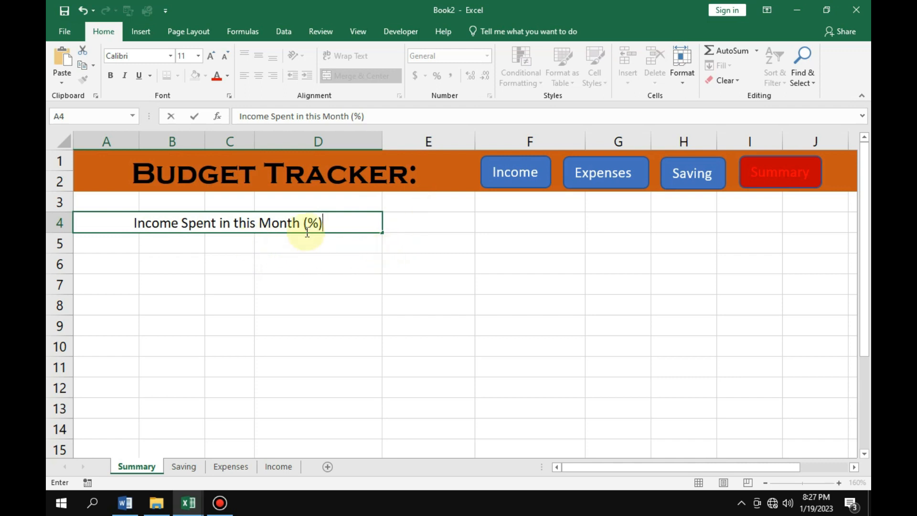
click(481, 285)
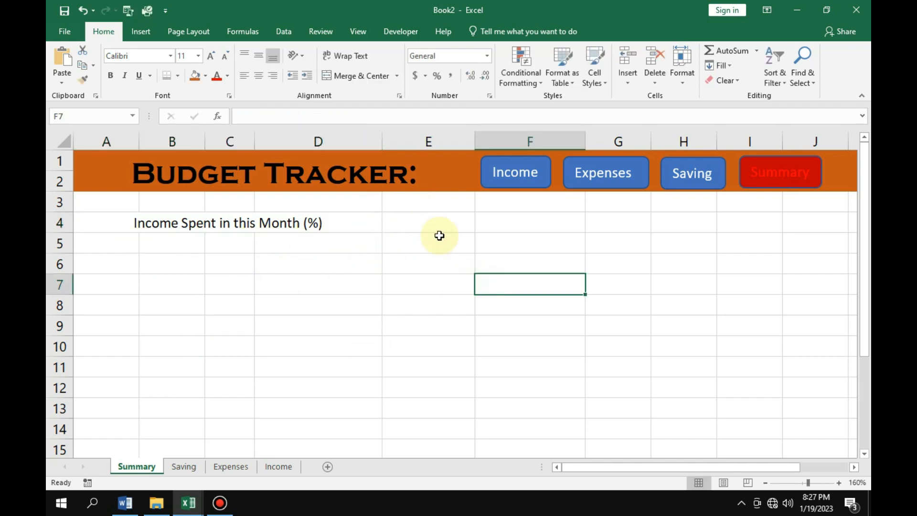
Paste the copied "Summary" heading into cell E4.
click(442, 228)
text(Summary)
click(448, 244)
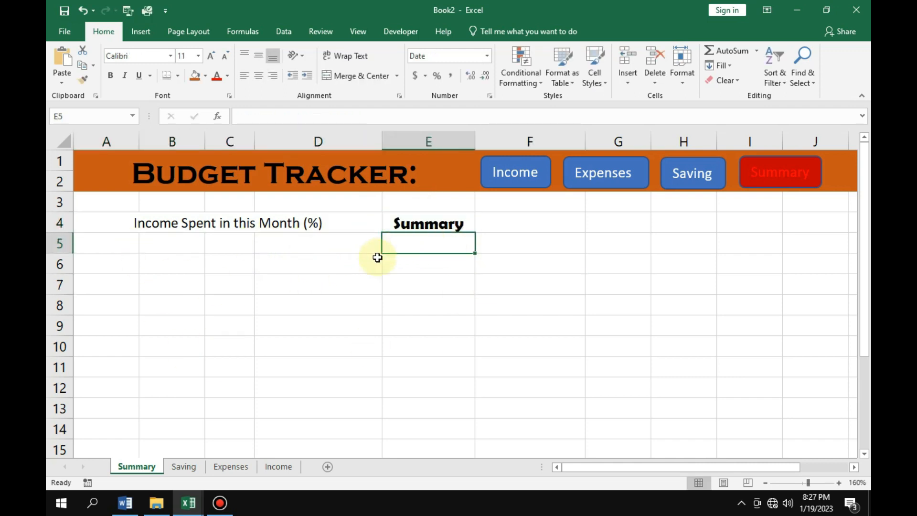
click(407, 262)
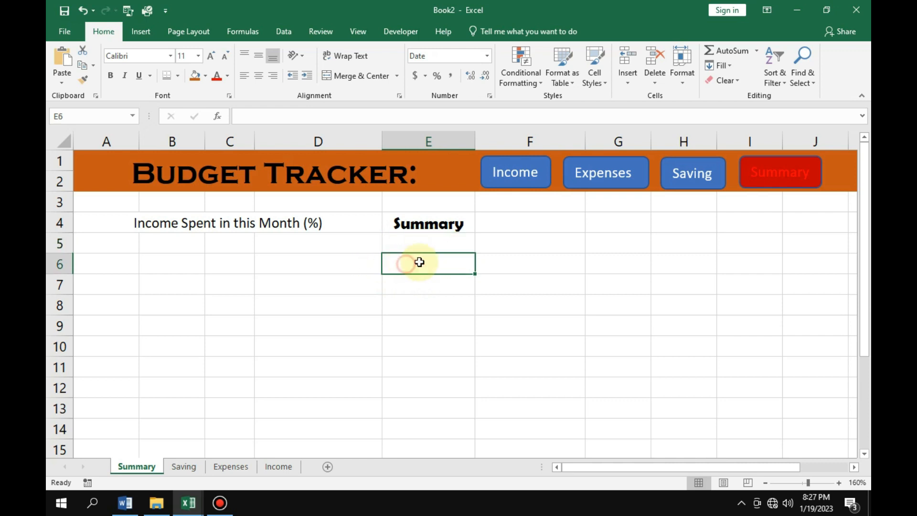
Format the Summary heading in E4 as bold red 14-point text with a double bottom border.
click(409, 222)
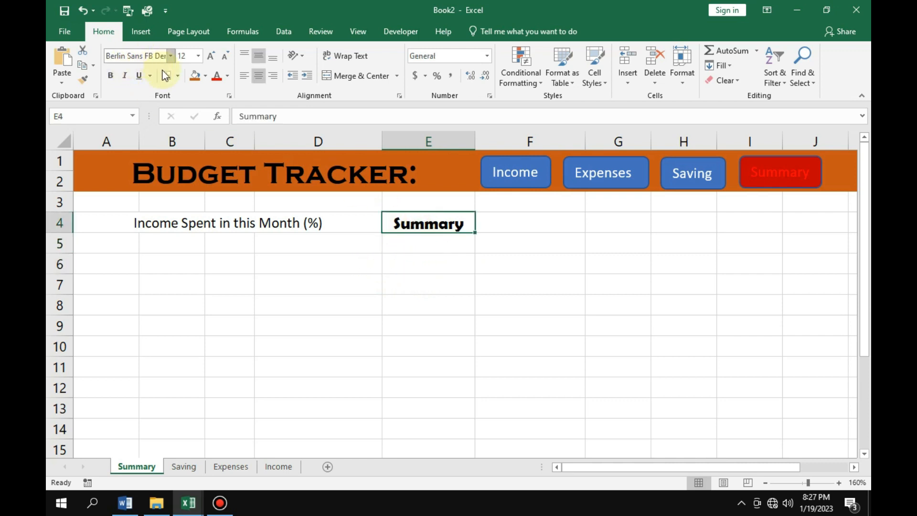
click(219, 76)
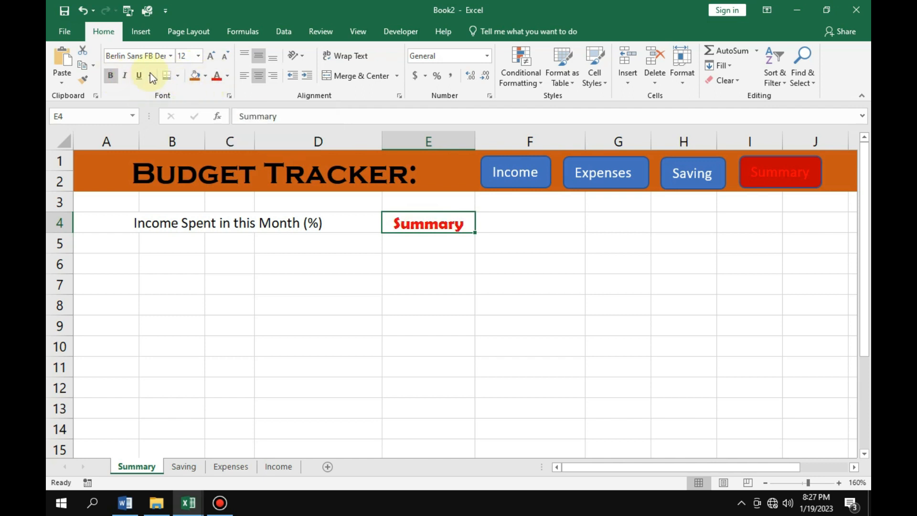
click(212, 55)
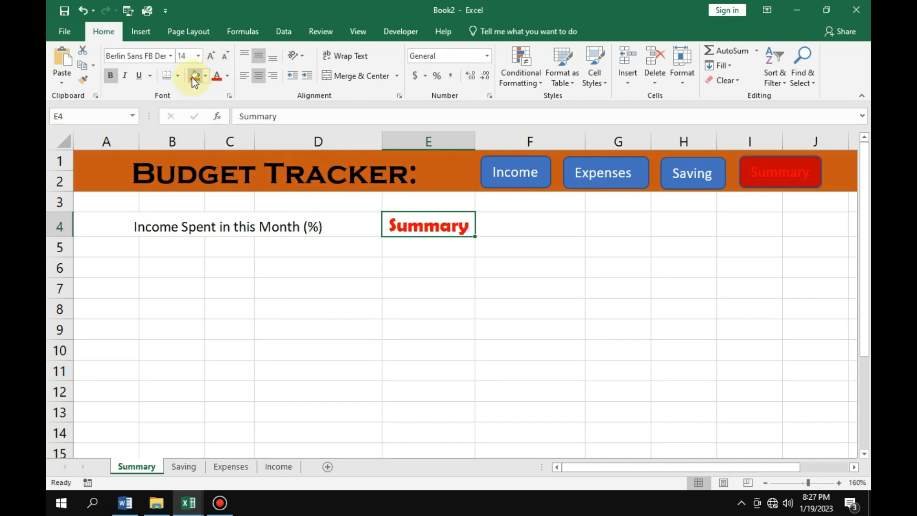
click(168, 78)
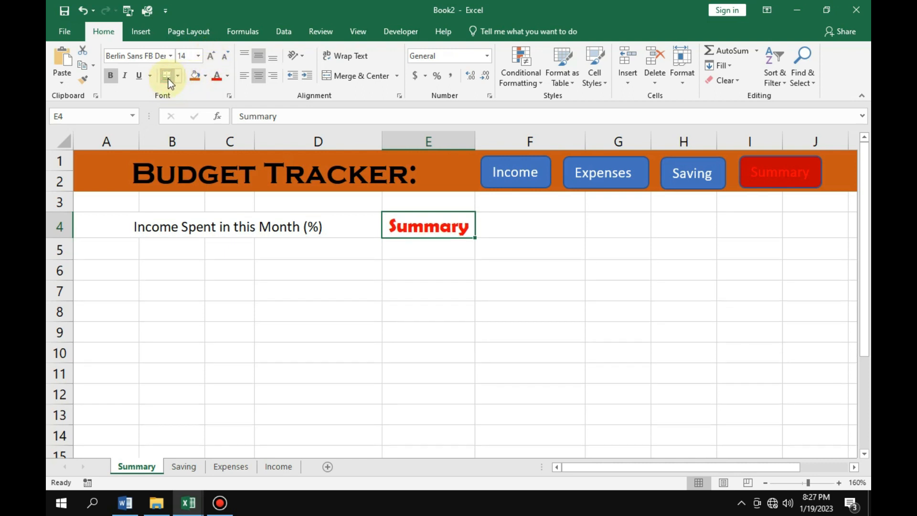
click(443, 296)
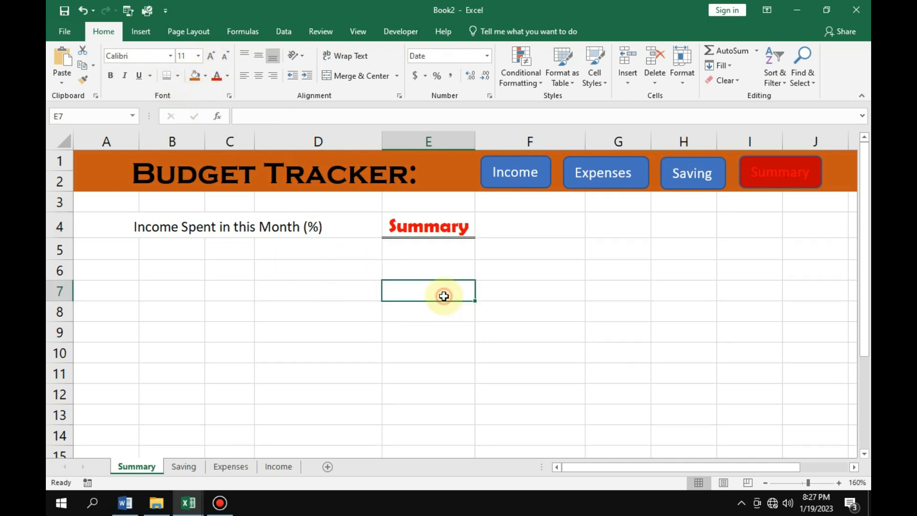
Enter the label "Monthly Income" in cell E6 under the Summary heading.
click(399, 270)
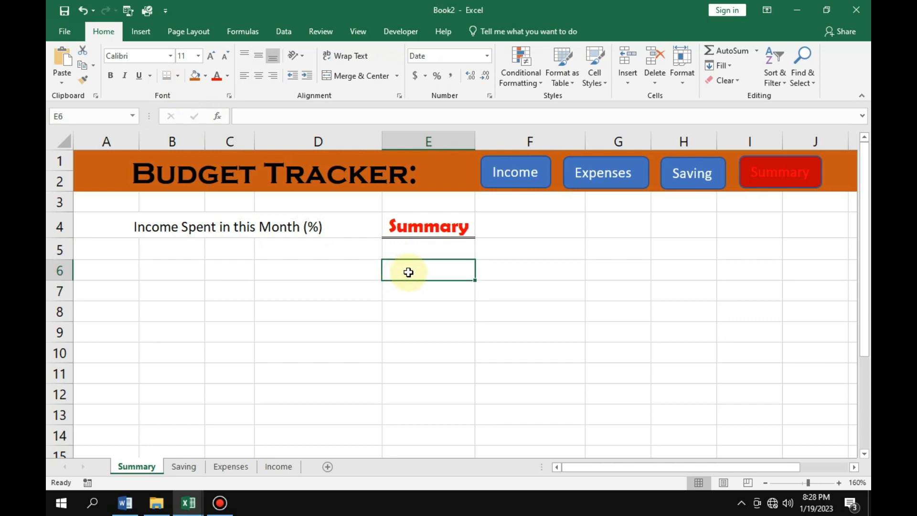
text(Mo)
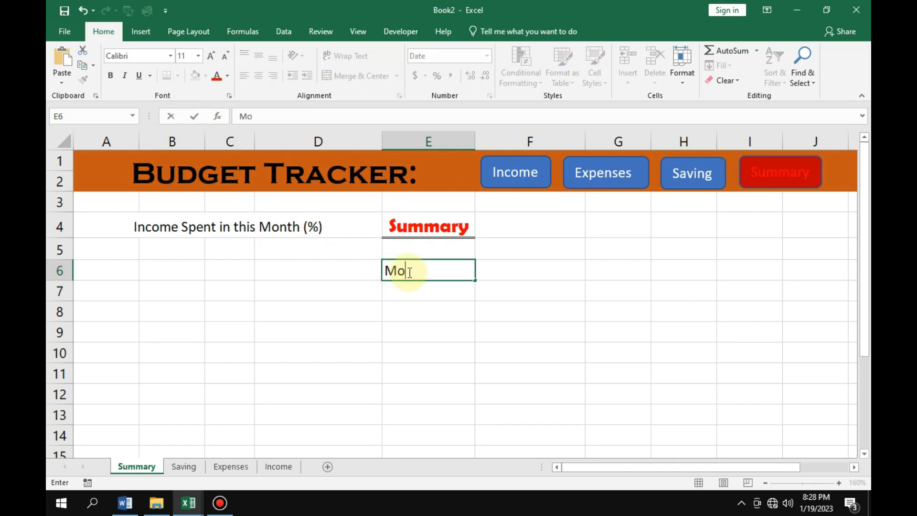
text(nthly I)
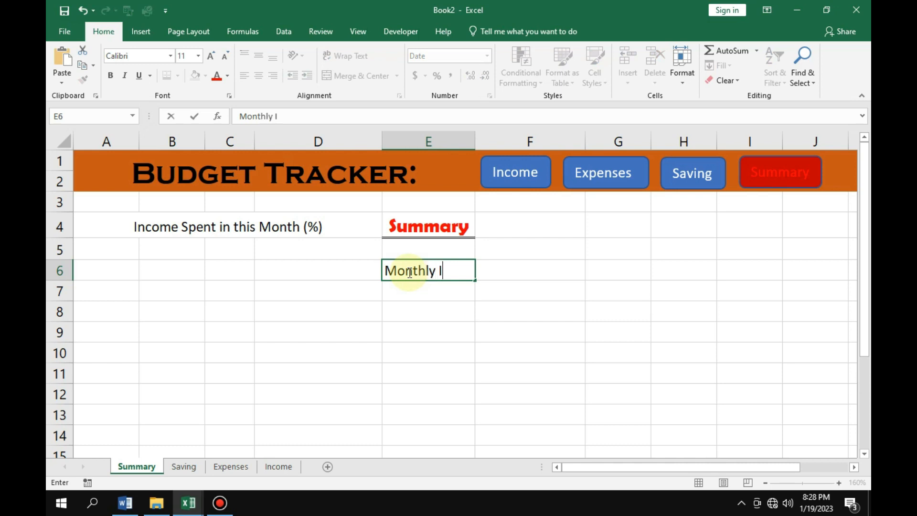
text(ncome)
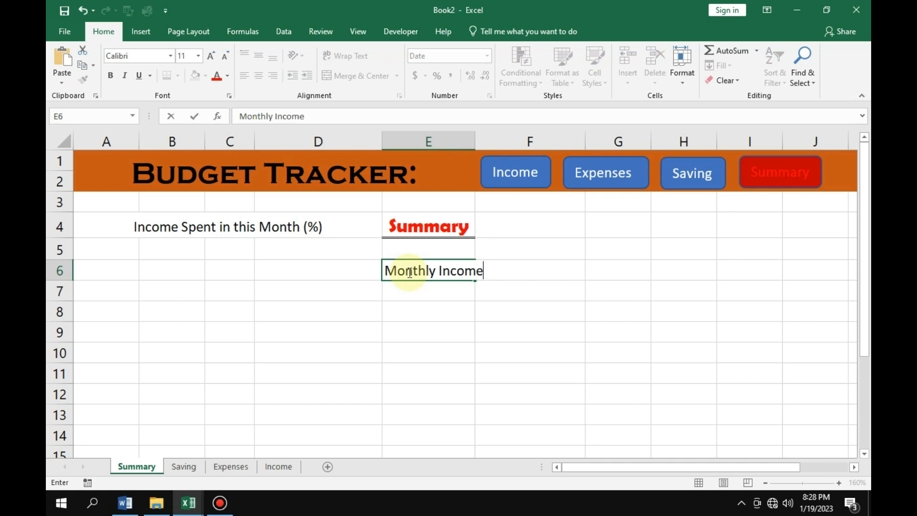
key(Return)
key(Return)
key(Return)
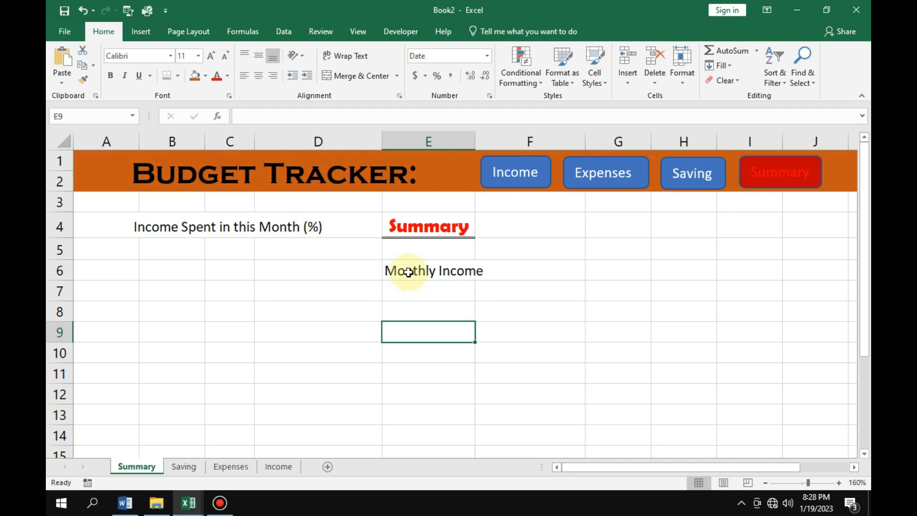
Enter the label "Monthly Expenses" in cell E9, three rows below the Monthly Income label.
key(F2)
text(Monthly )
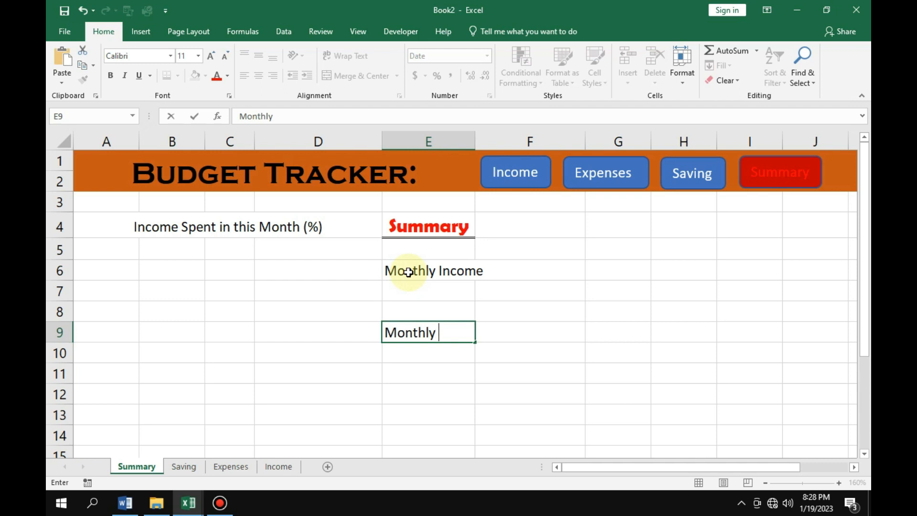
text(Expenses)
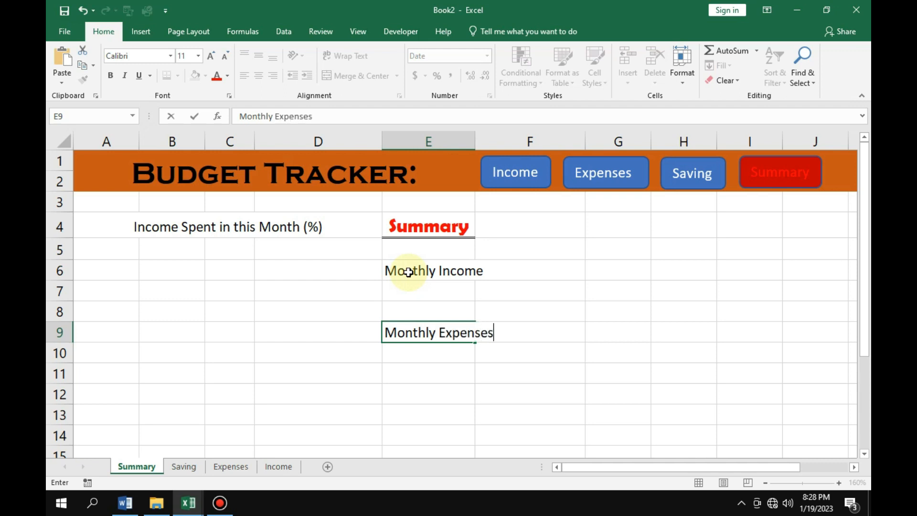
key(Return)
key(Return)
key(Return)
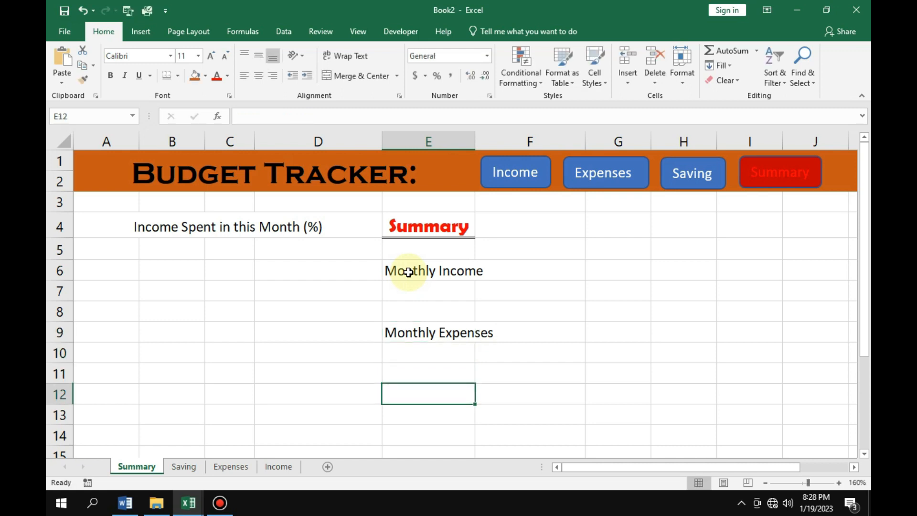
Enter the label "Monthly Saving" in cell E12, three rows below the Monthly Expenses label.
text(Mo)
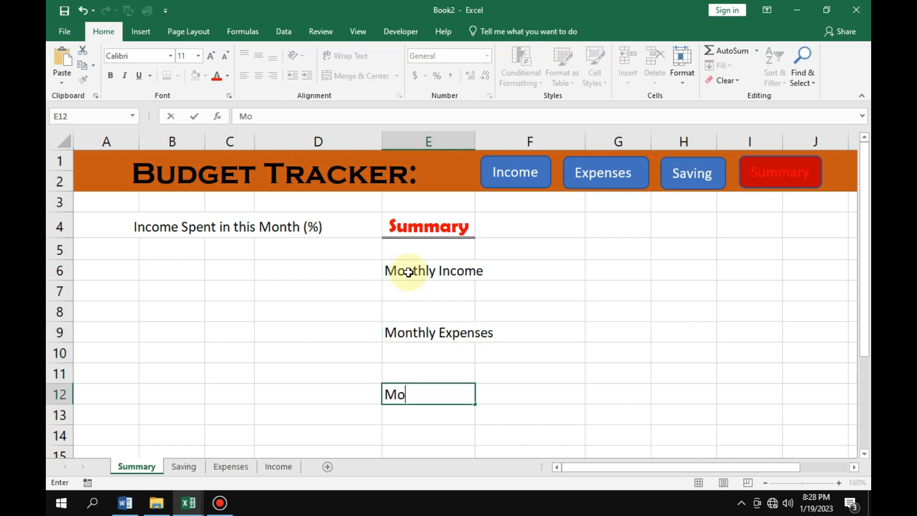
text(nthly S)
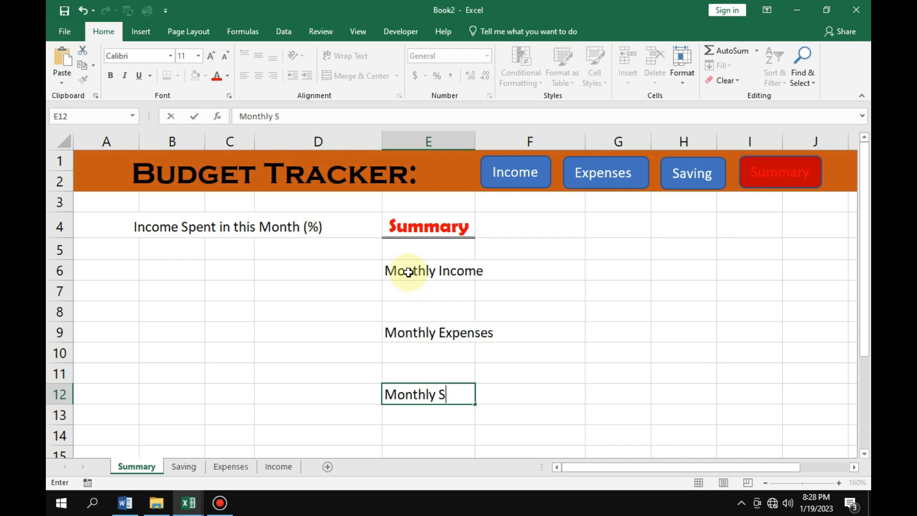
text(aving)
key(Return)
key(Return)
key(Return)
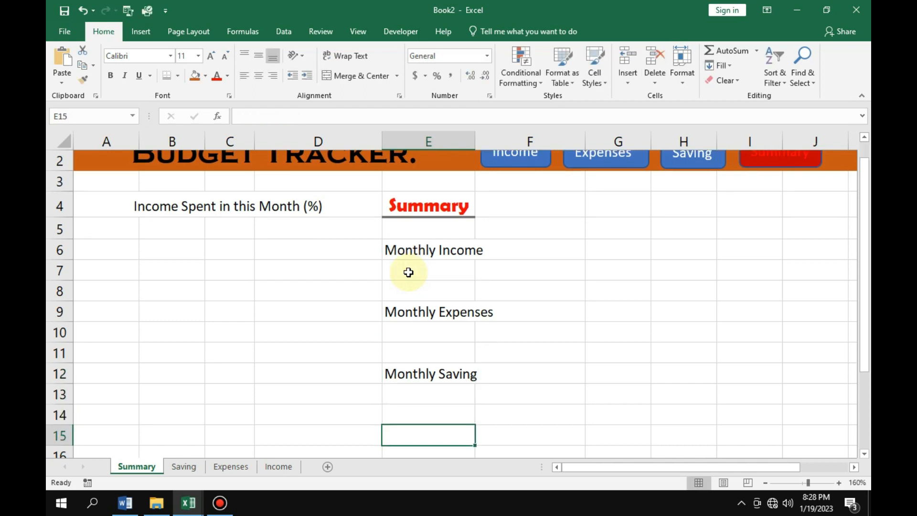
Enter the label "Remaing Balance" in cell E15, three rows below the Monthly Saving label.
ctrl+scroll(408, 272, down, 1)
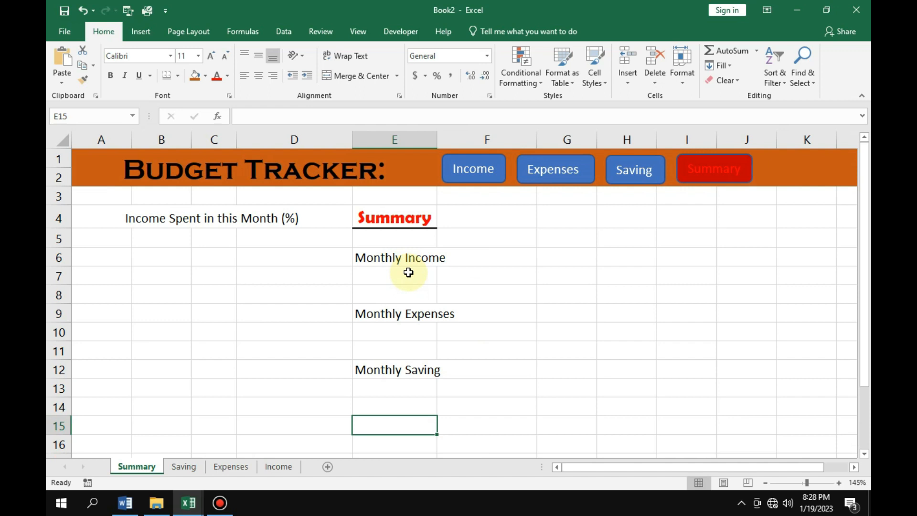
ctrl+scroll(407, 299, down, 1)
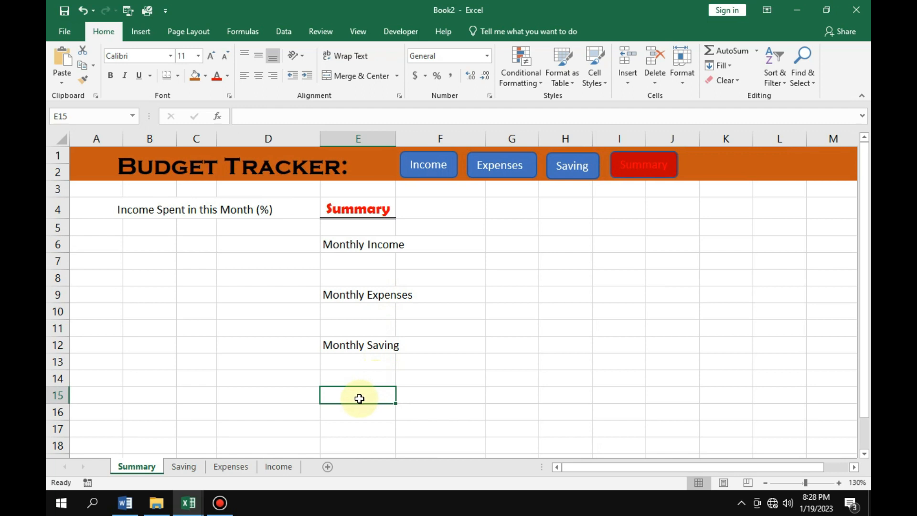
ctrl+scroll(359, 398, up, 1)
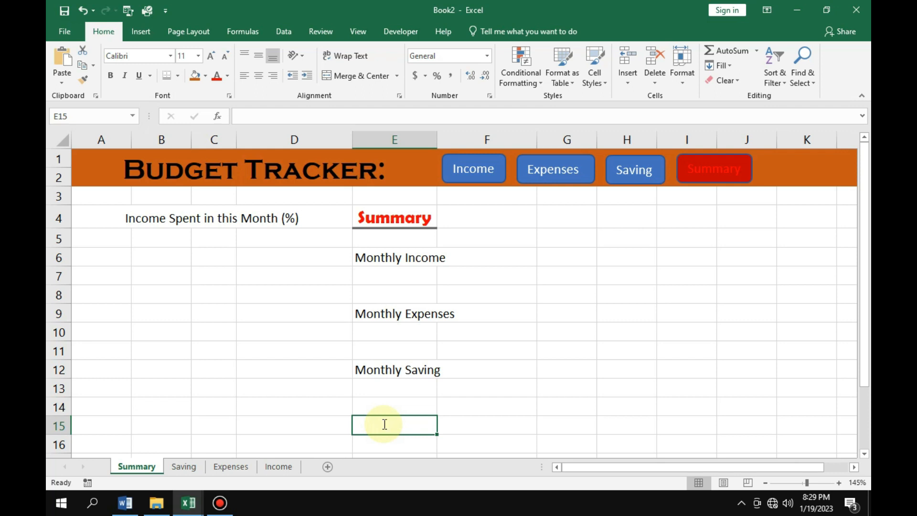
text(Rem)
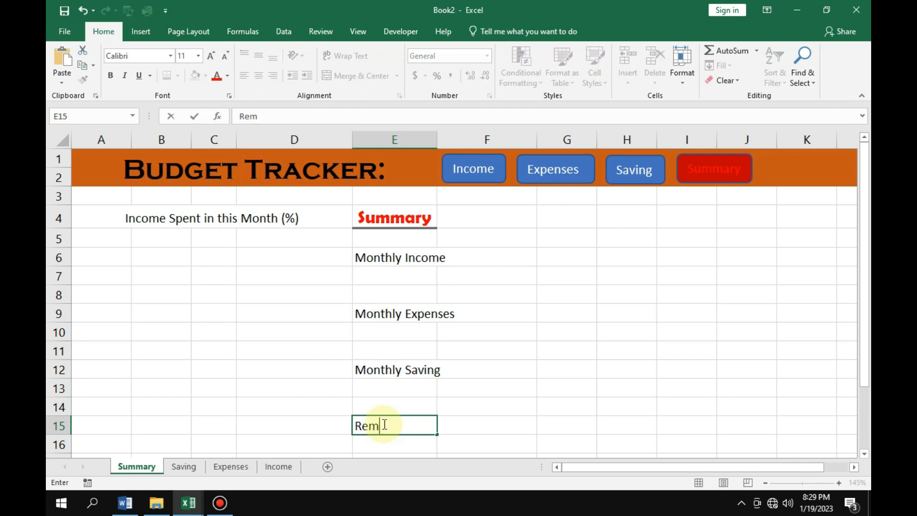
text(aing Bala)
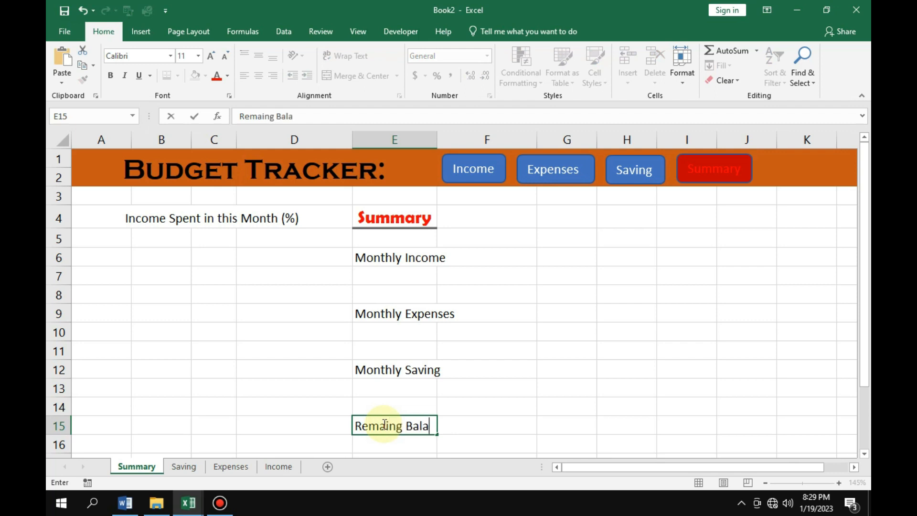
text(nce)
Merge cells E6:F6 holding the Monthly Income label without centering the text.
click(407, 256)
click(411, 258)
click(393, 259)
drag(430, 258, 456, 258)
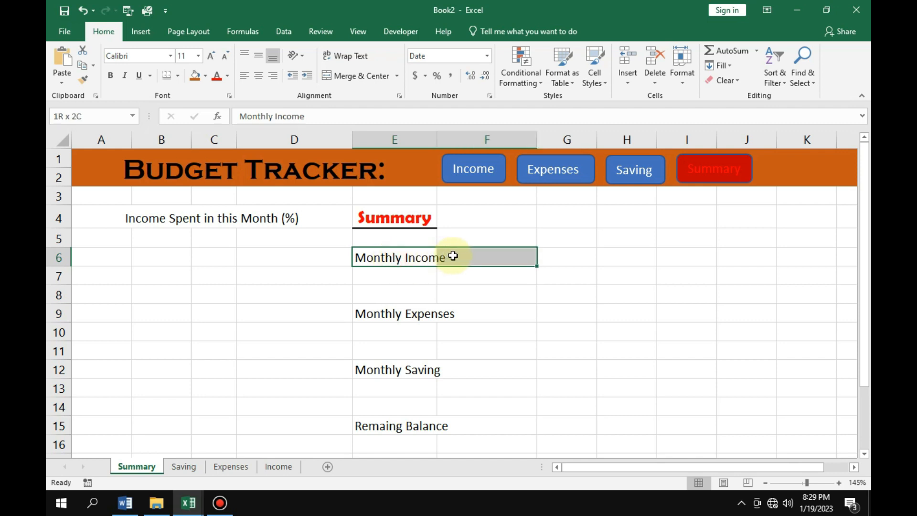
click(396, 77)
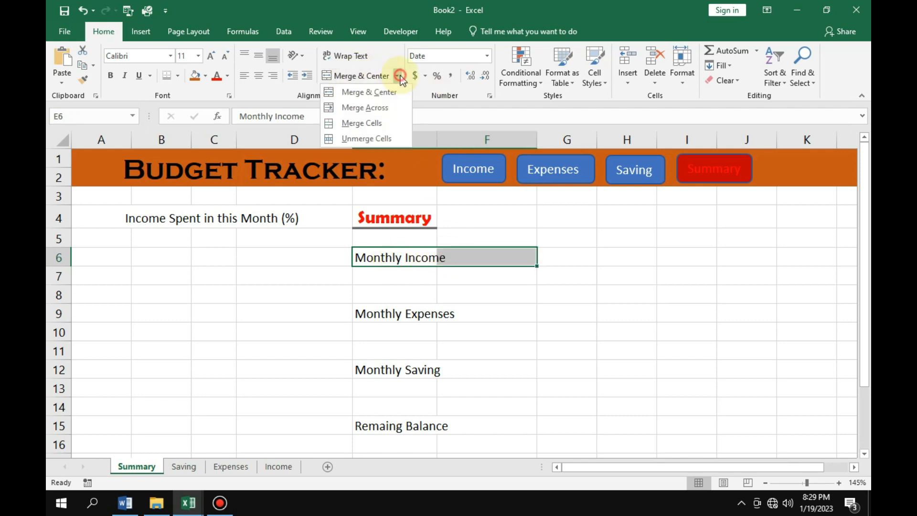
click(368, 123)
Merge E9:F9, E12:F12 and E15:F15 for the Monthly Expenses, Monthly Saving and Remaing Balance labels without centering them.
drag(442, 313, 457, 308)
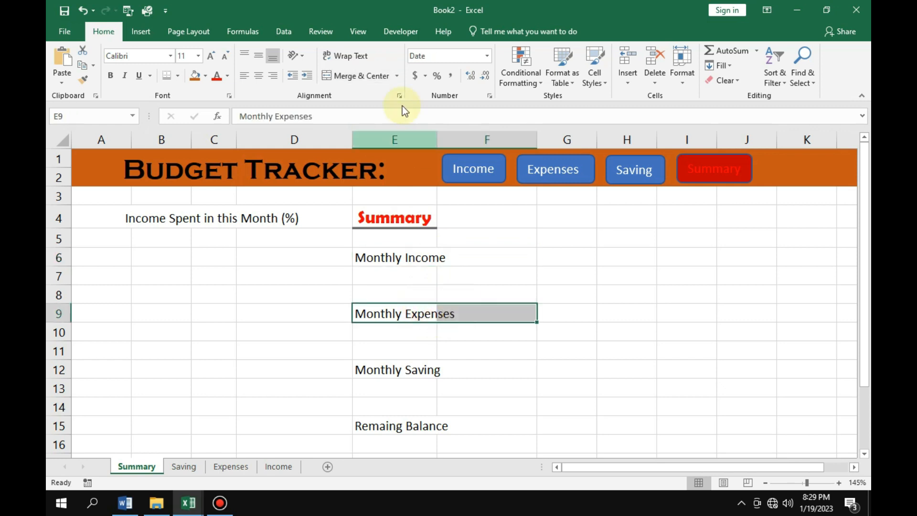
click(397, 76)
click(378, 125)
drag(401, 370, 460, 369)
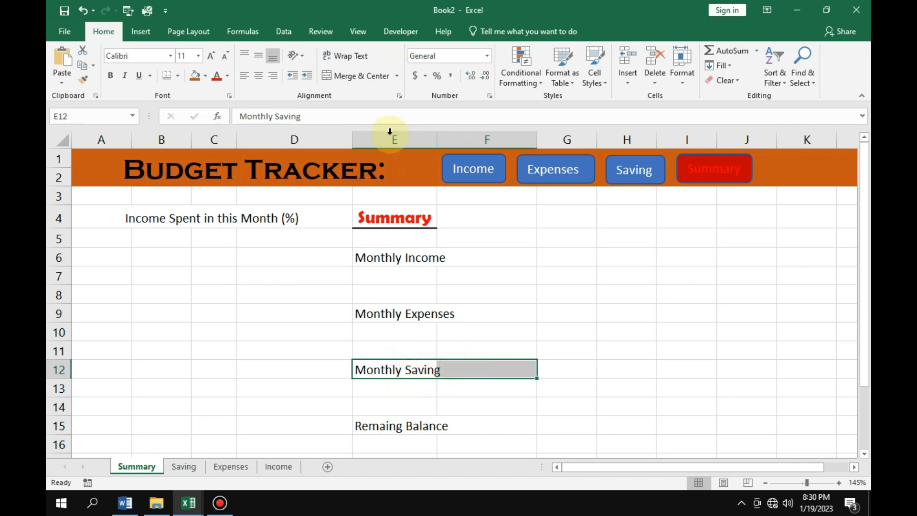
click(397, 76)
click(373, 125)
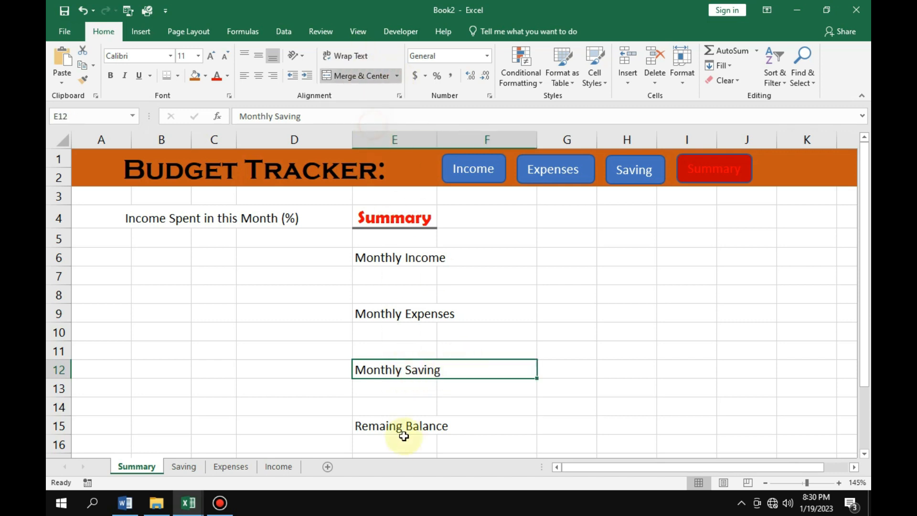
drag(416, 426, 454, 421)
click(397, 76)
click(379, 122)
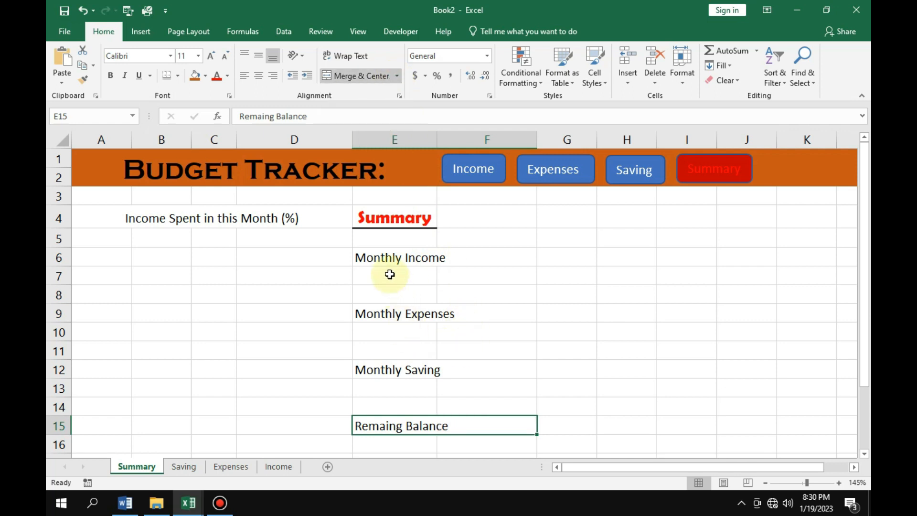
Format the four merged labels in E6, E9, E12 and E15 as 12-point bold with a bottom double border.
click(371, 257)
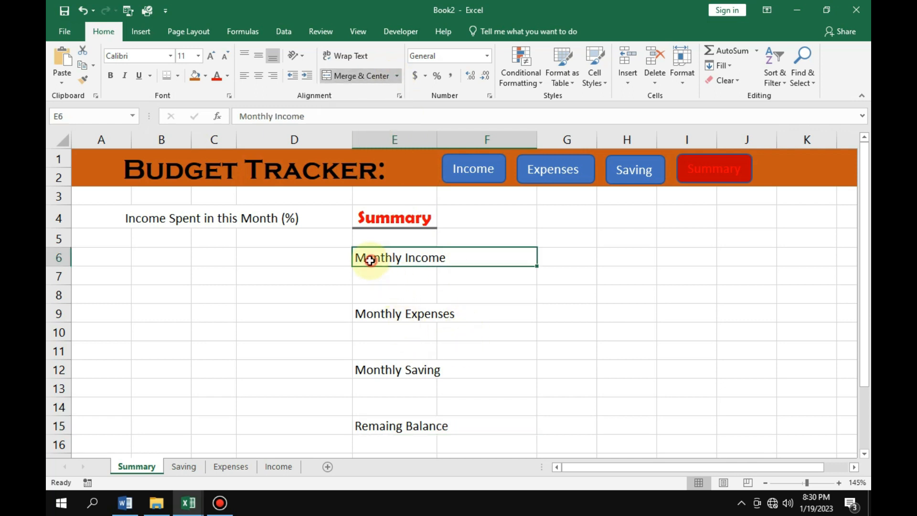
ctrl+click(388, 316)
ctrl+click(398, 372)
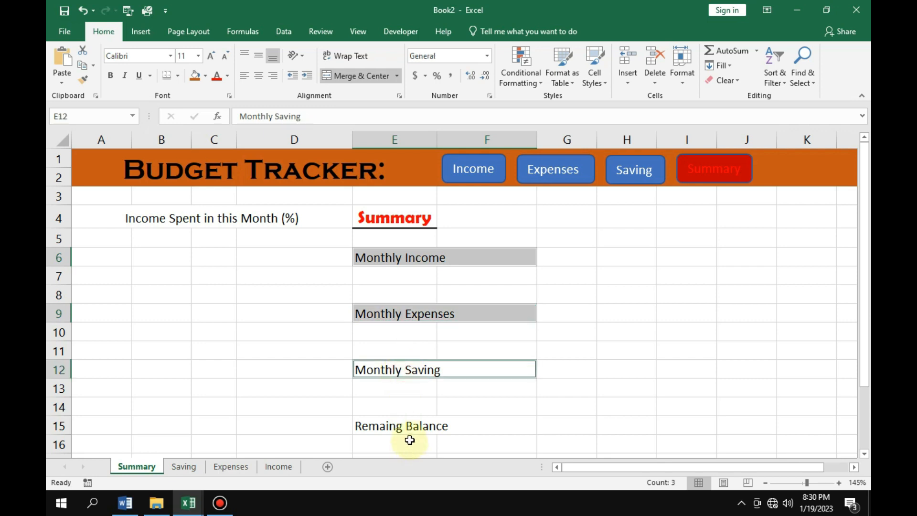
ctrl+click(405, 425)
click(211, 57)
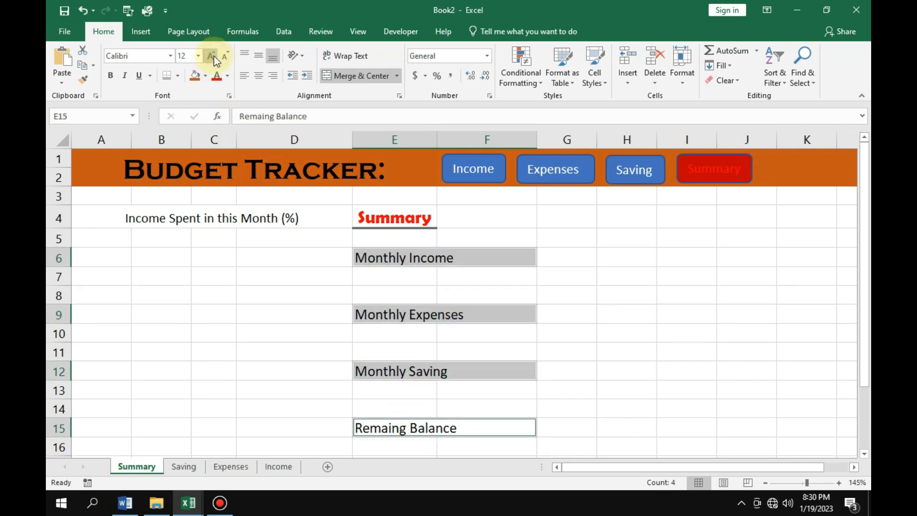
click(111, 75)
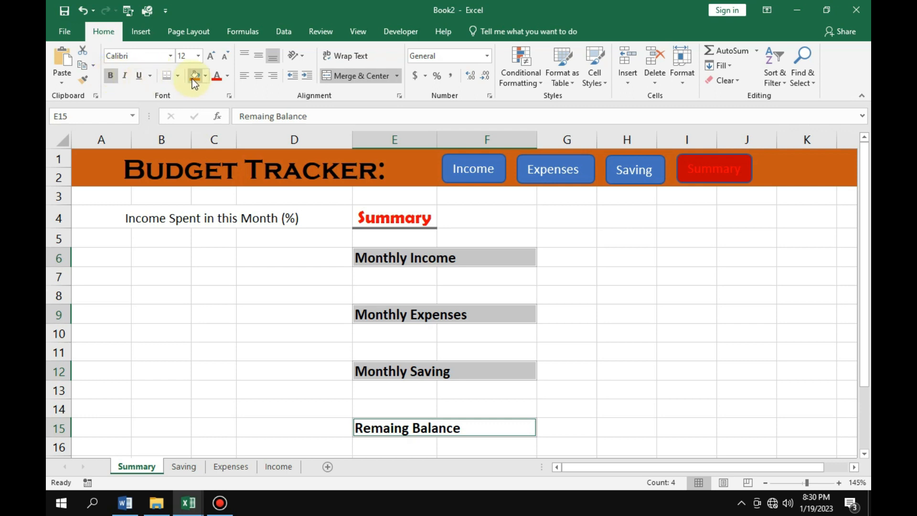
click(174, 78)
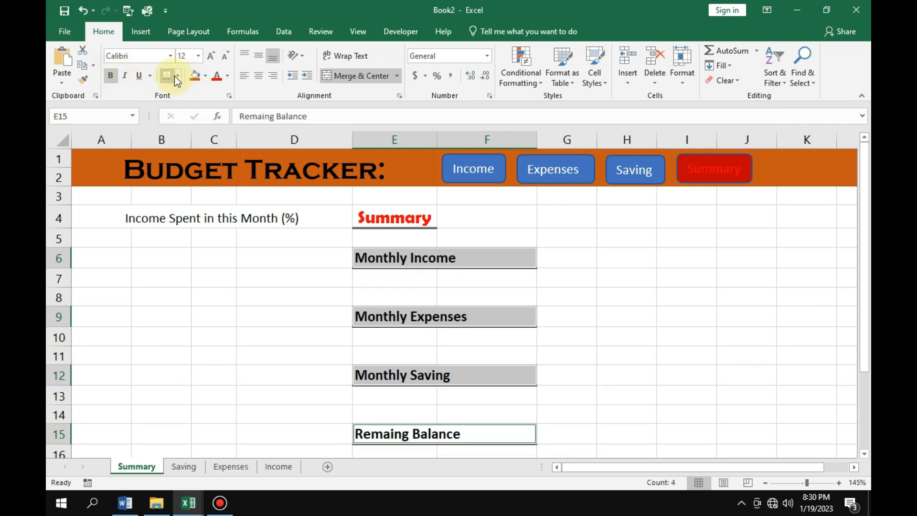
click(583, 313)
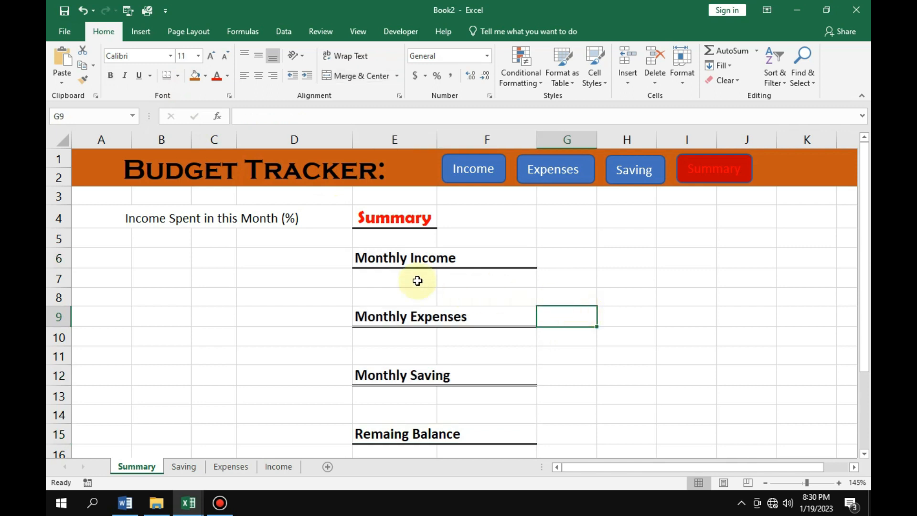
Change the border of the four labels in E6, E9, E12 and E15 to a thick bottom border.
ctrl+click(379, 257)
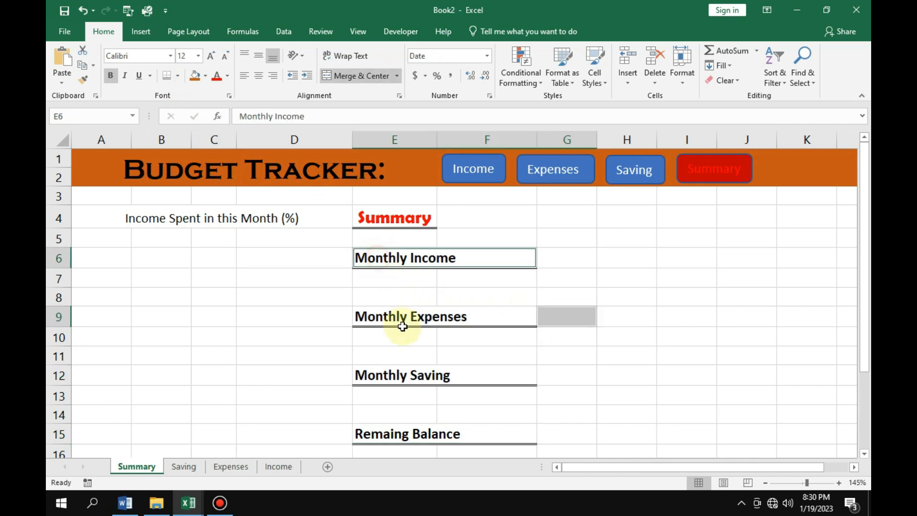
ctrl+click(402, 329)
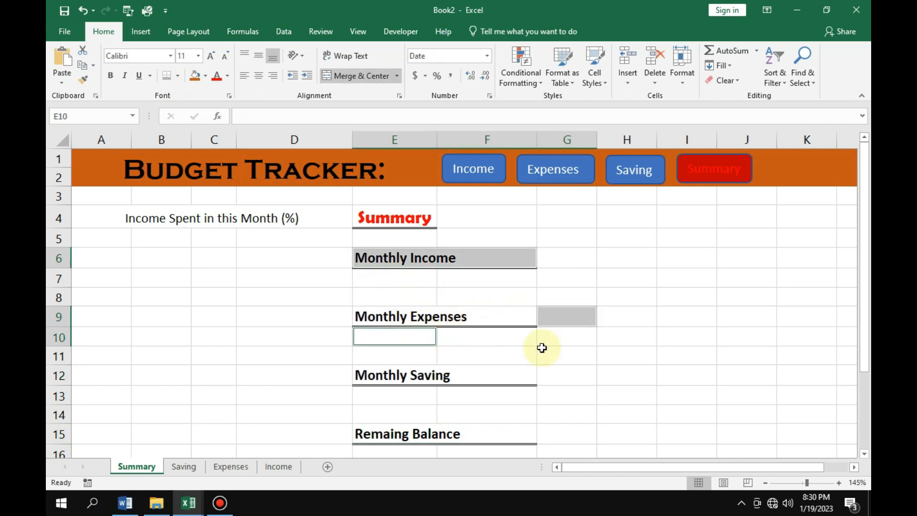
click(607, 352)
ctrl+click(456, 319)
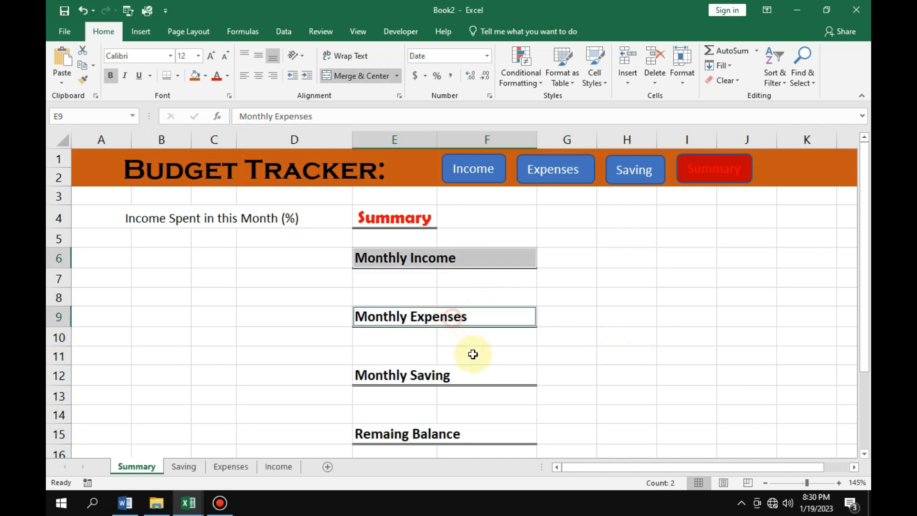
ctrl+click(464, 375)
ctrl+click(471, 434)
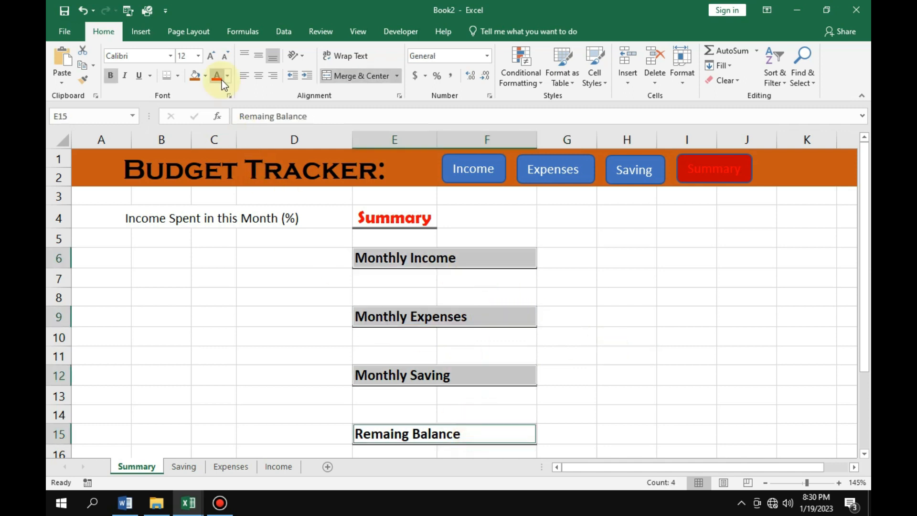
click(177, 76)
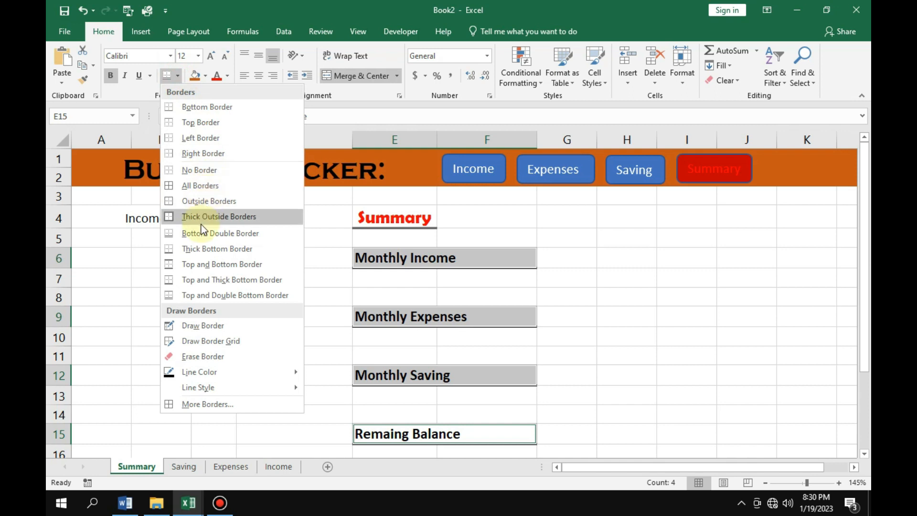
click(209, 250)
click(606, 301)
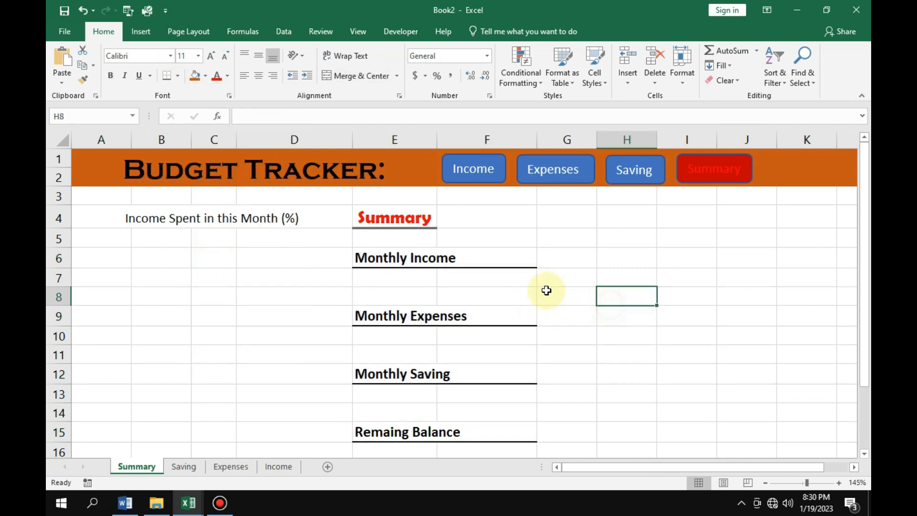
Merge and center E7:F8 under Monthly Income and copy the merged block to E10 under Monthly Expenses.
drag(365, 276, 467, 295)
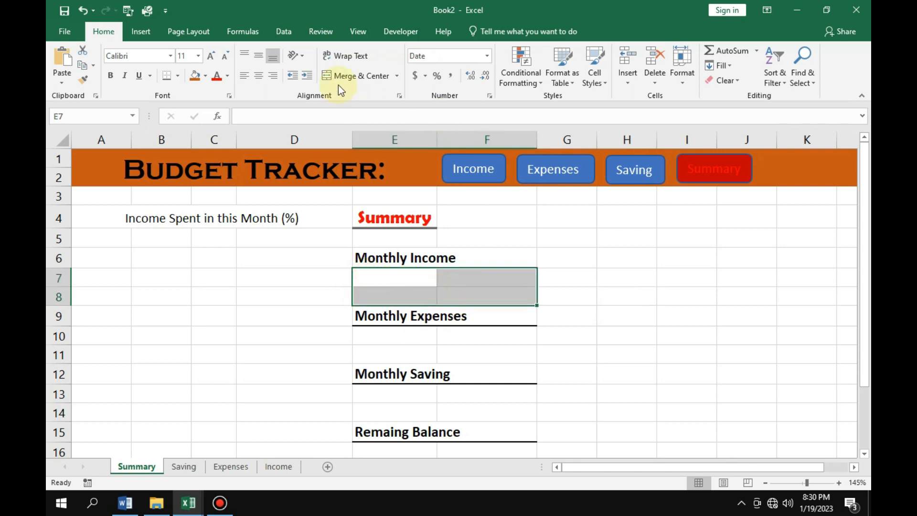
click(355, 75)
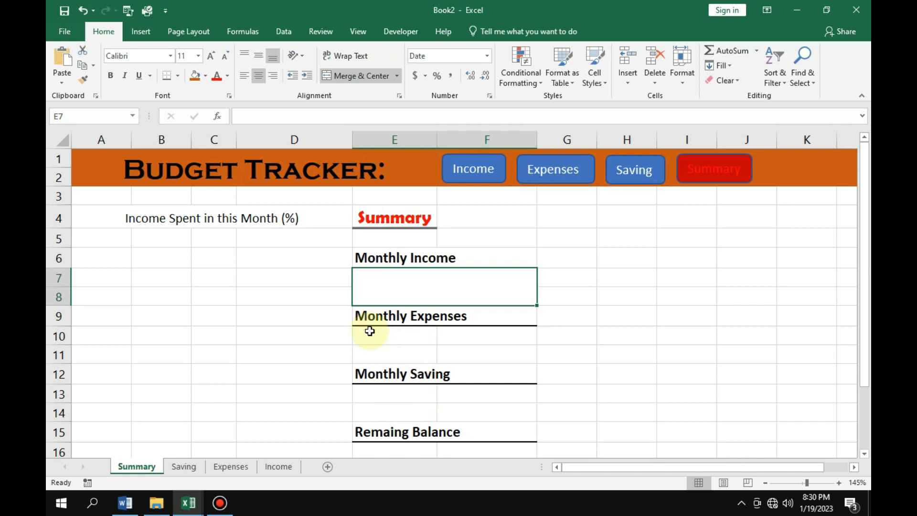
key(ctrl+c)
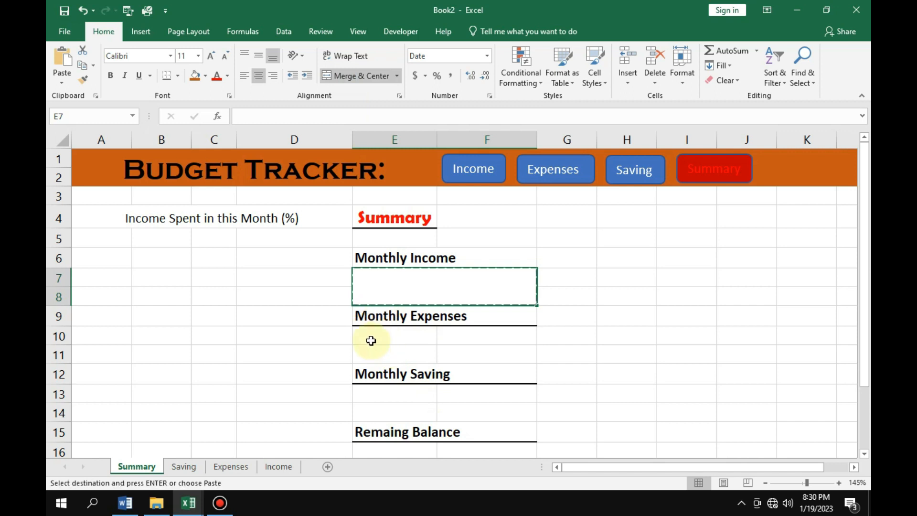
click(365, 334)
key(ctrl+v)
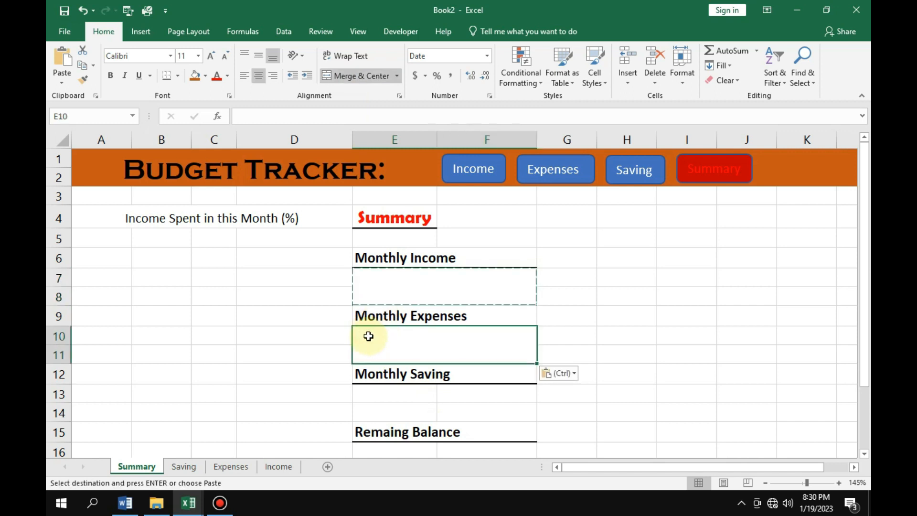
Paste the copied merged block at E13 under Monthly Saving and at E16 under Remaing Balance.
click(374, 395)
key(ctrl+v)
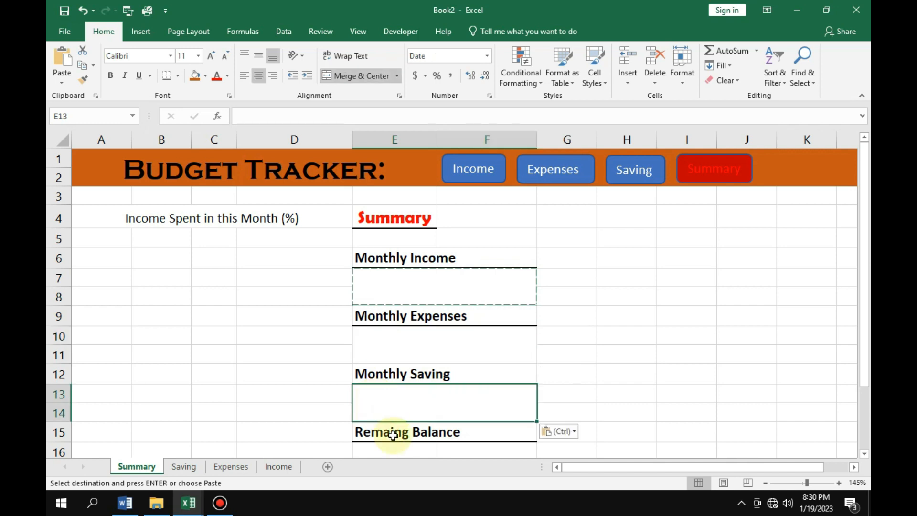
click(374, 447)
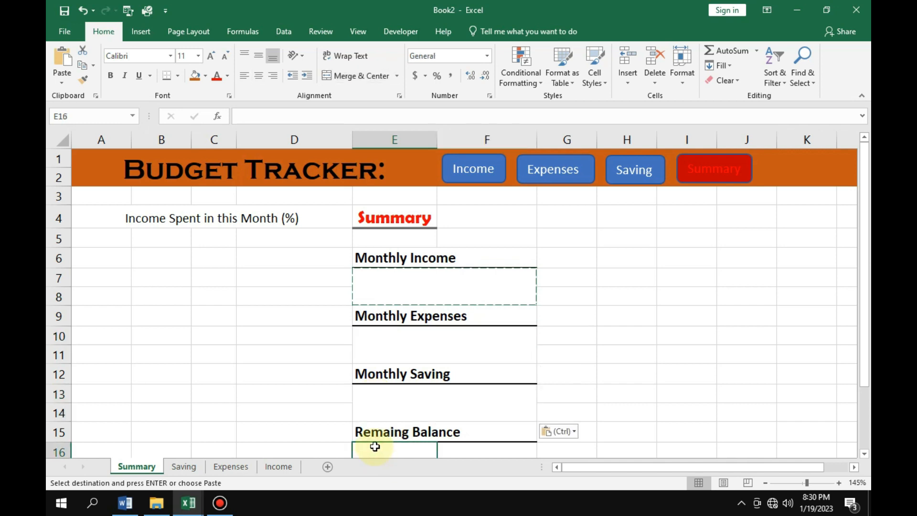
key(ctrl+v)
scroll(454, 382, down, 3)
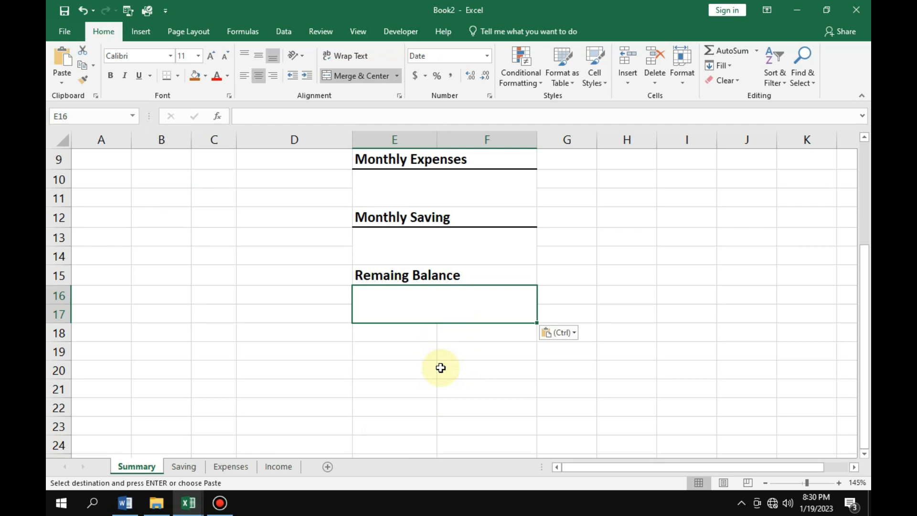
scroll(440, 367, up, 2)
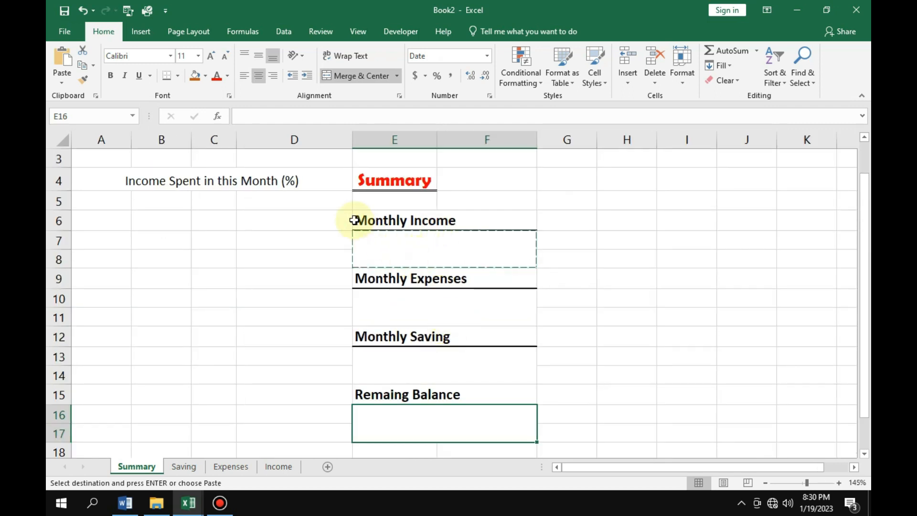
click(408, 256)
click(698, 256)
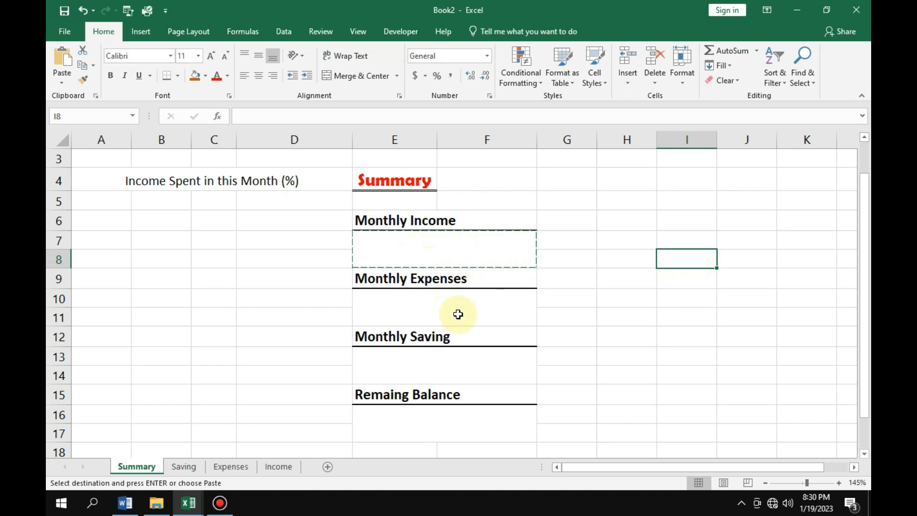
ctrl+scroll(457, 314, down, 1)
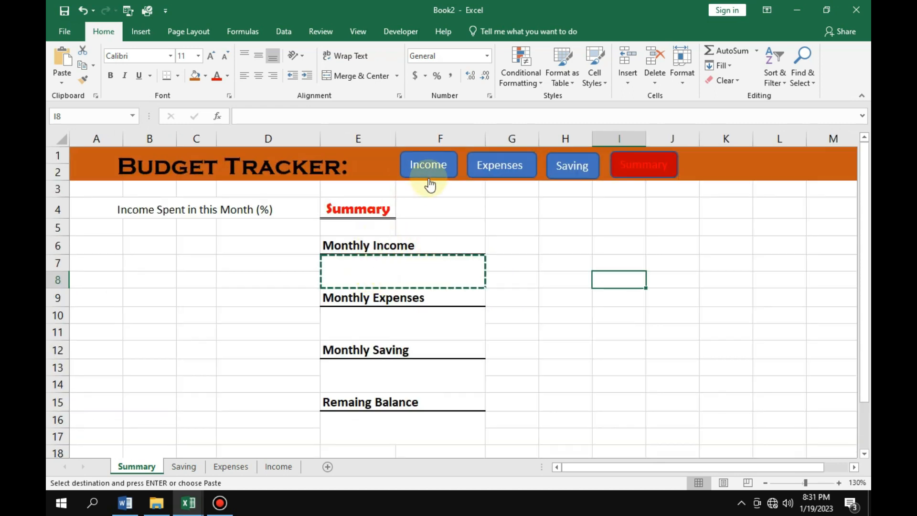
click(364, 270)
text(=)
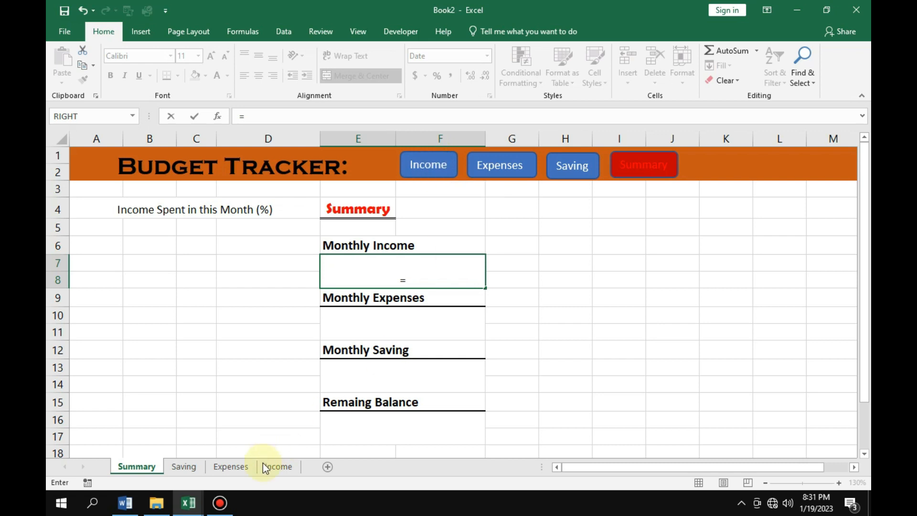
click(276, 467)
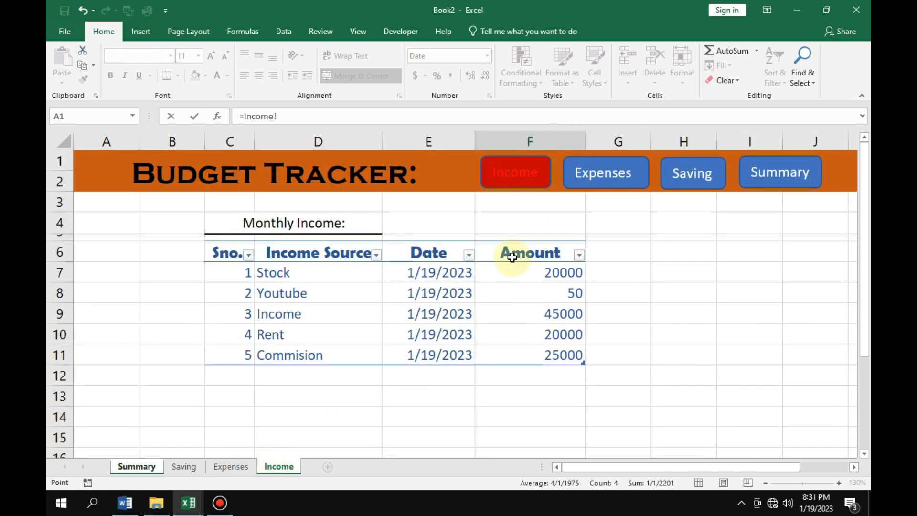
mouse_move(542, 272)
mouse_down()
mouse_move(546, 349)
mouse_move(545, 266)
mouse_up()
click(299, 118)
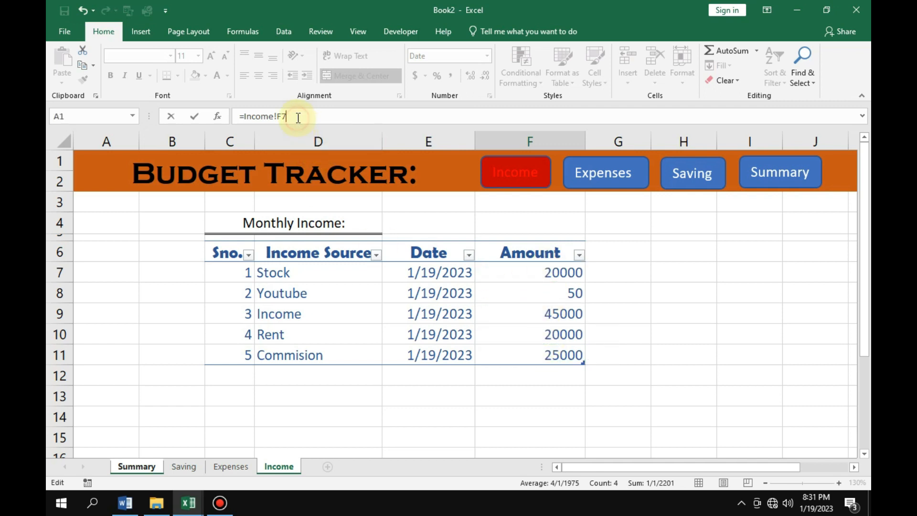
key(BackSpace)
key(BackSpace)
key(BackSpace)
key(BackSpace)
key(BackSpace)
key(BackSpace)
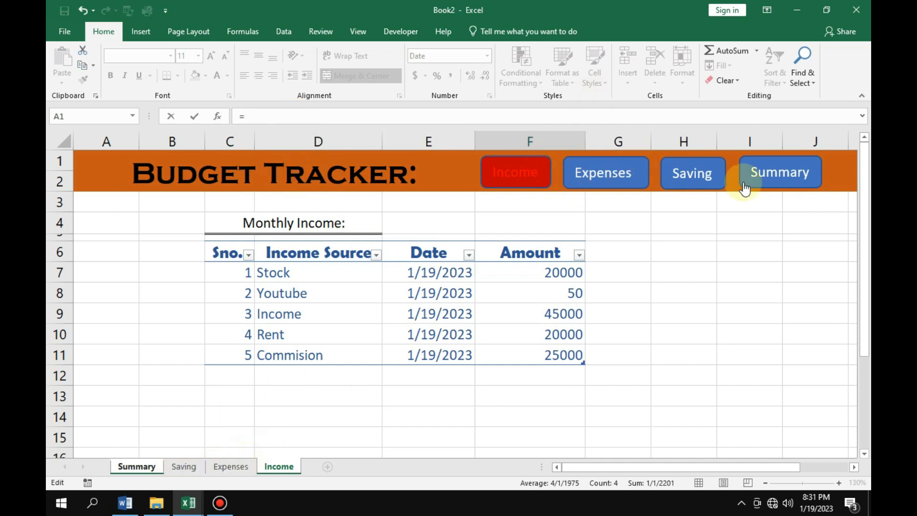
click(787, 174)
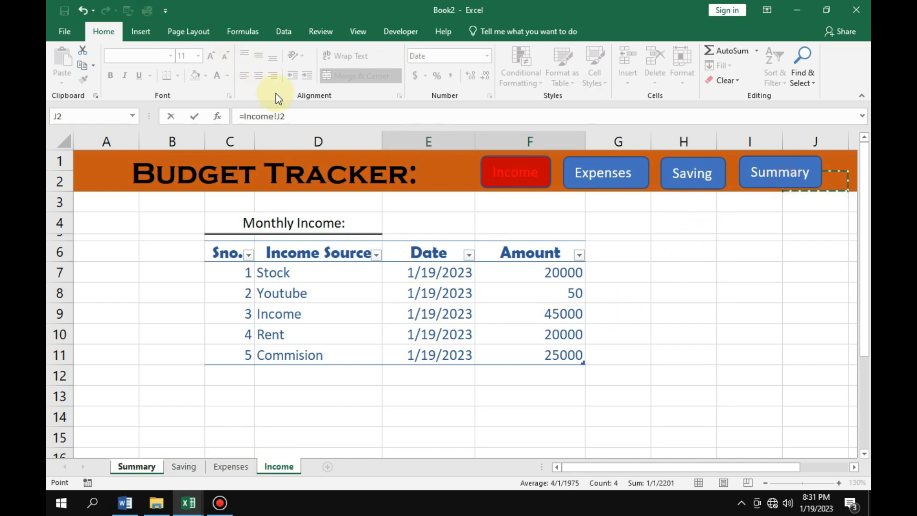
key(BackSpace)
key(BackSpace)
key(BackSpace)
key(BackSpace)
key(BackSpace)
key(BackSpace)
key(BackSpace)
key(BackSpace)
key(BackSpace)
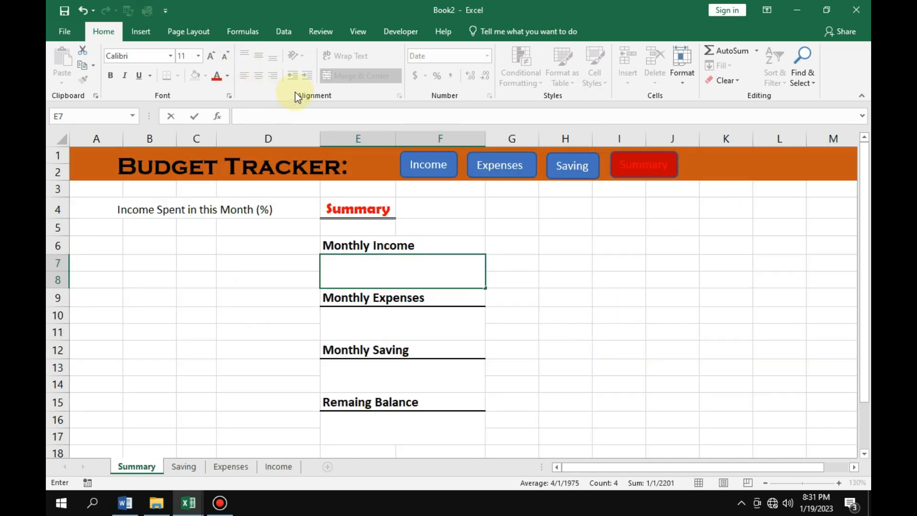
click(653, 187)
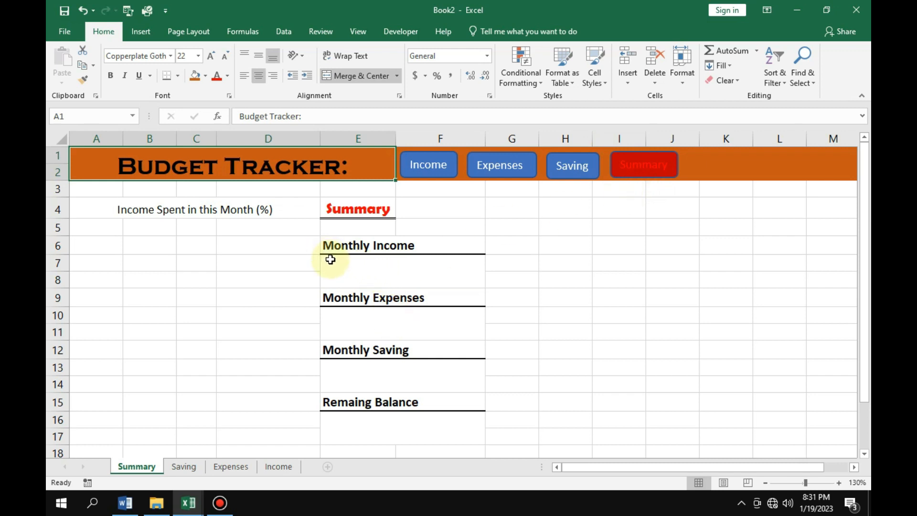
Enter =SUM(Income!F7:F11) in the merged cell E7 under Monthly Income to total the Income sheet's amounts.
click(330, 259)
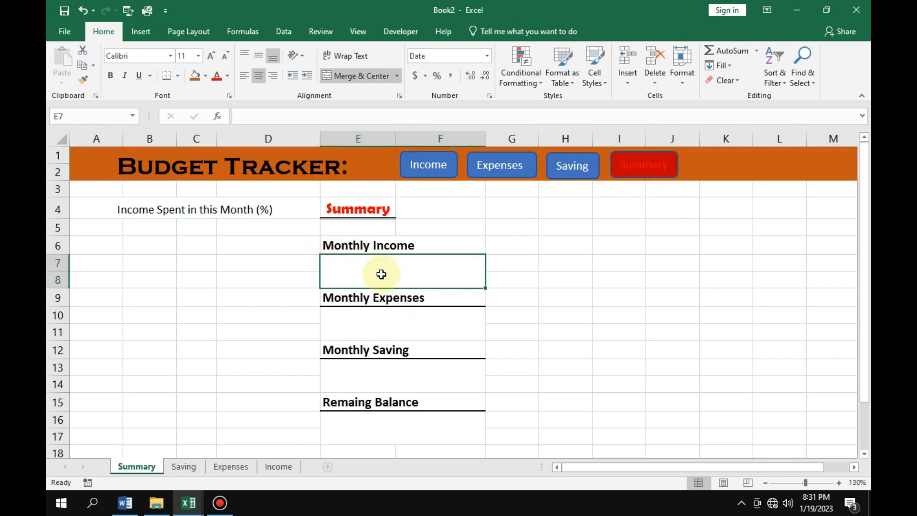
text(=)
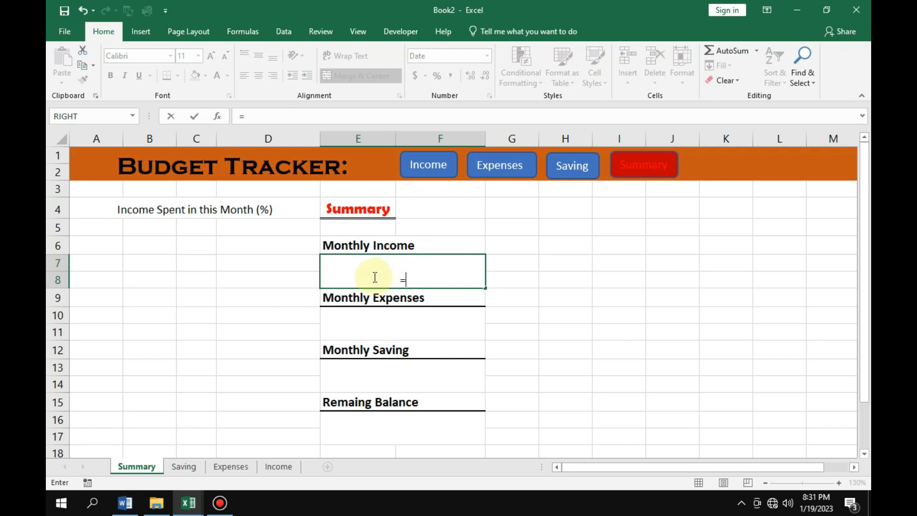
text(sum)
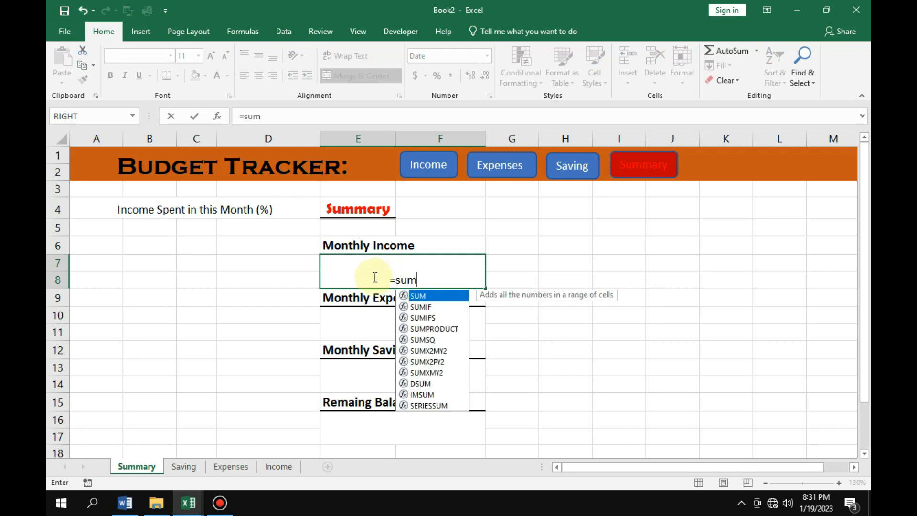
double_click(433, 296)
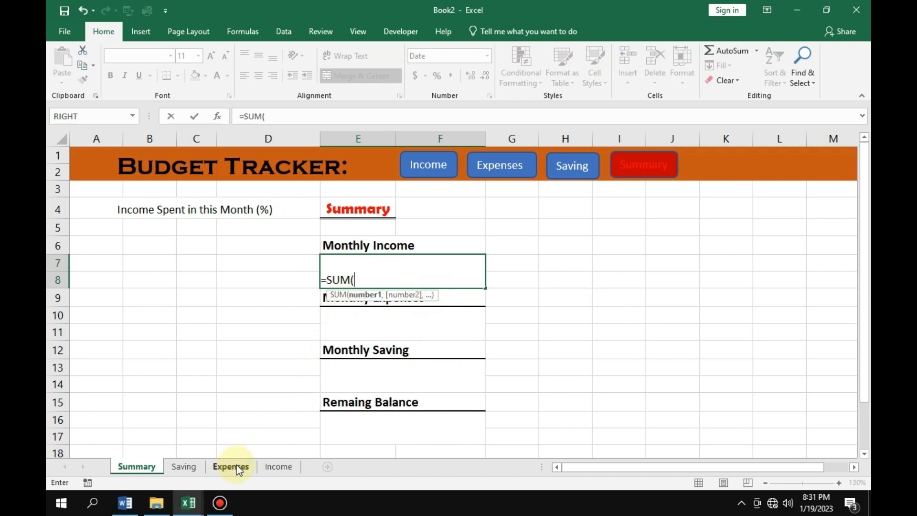
click(277, 467)
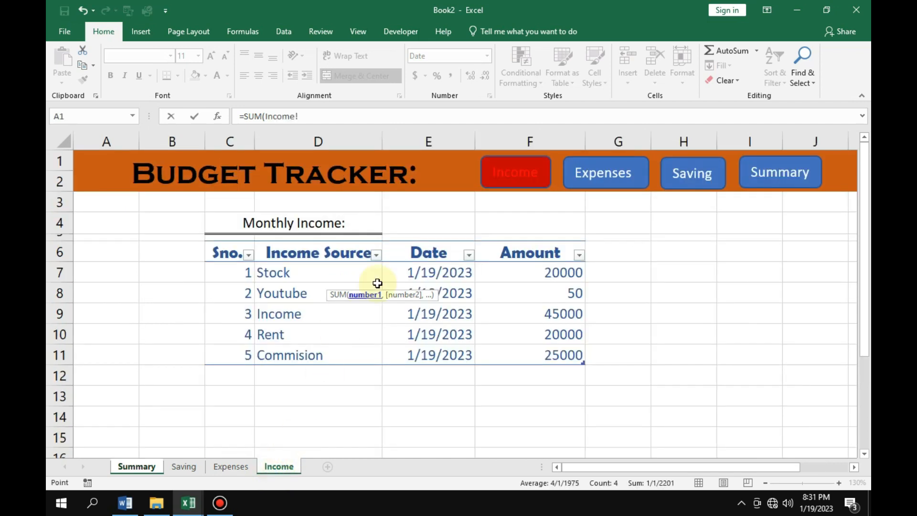
drag(549, 270, 540, 352)
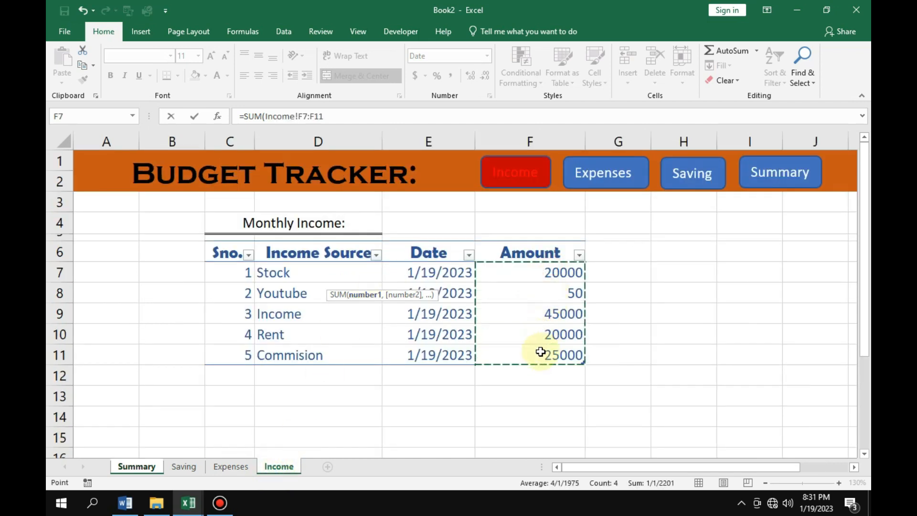
text())
key(Return)
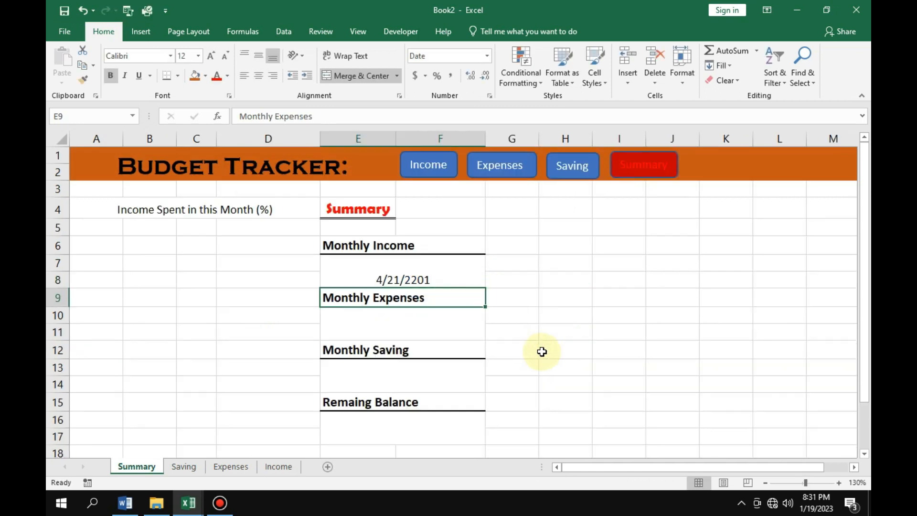
Change the number format of the Monthly Income total in E7 to General.
click(404, 273)
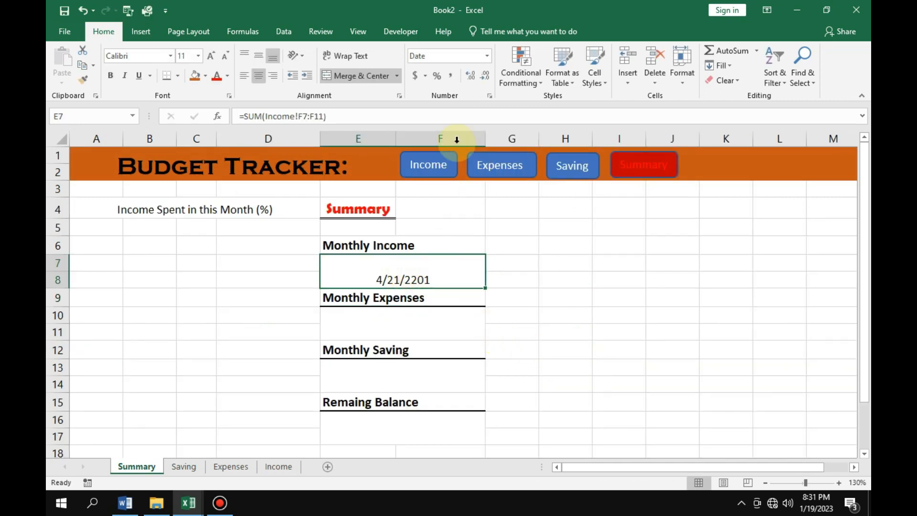
click(489, 56)
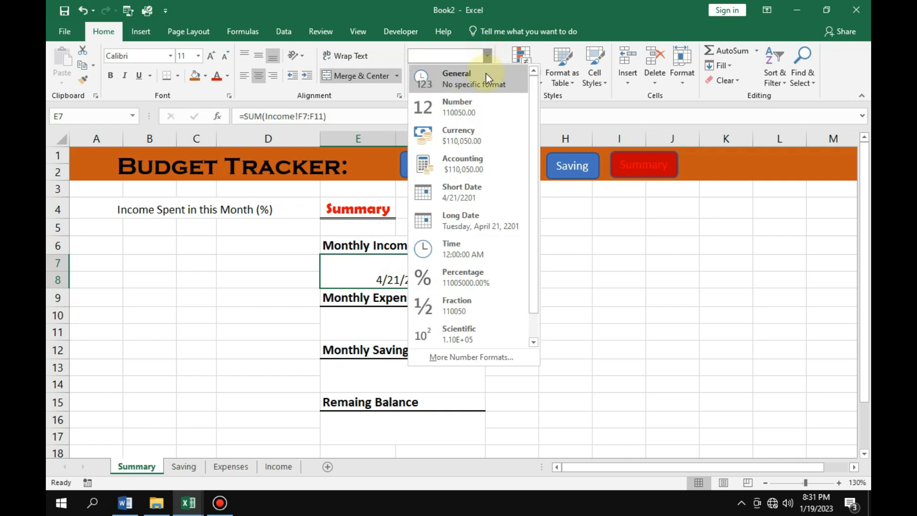
click(483, 76)
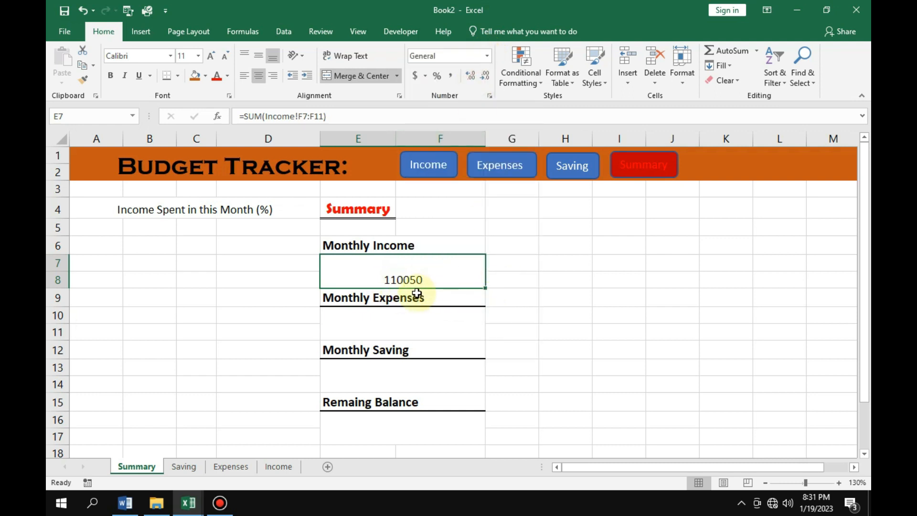
click(426, 76)
click(521, 348)
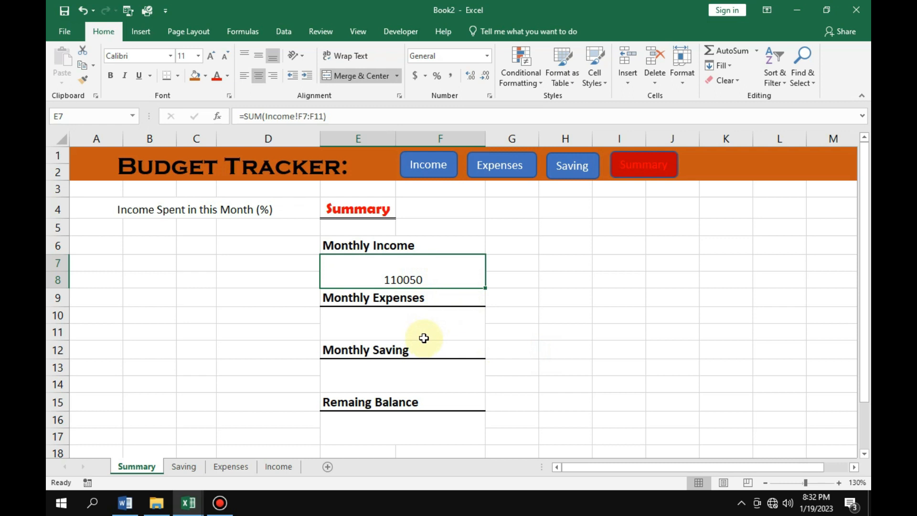
Format the four merged value cells E7, E10, E13 and E16 as Accounting with the ₹ Bengali (India) currency symbol.
ctrl+click(419, 327)
ctrl+click(420, 378)
ctrl+click(417, 426)
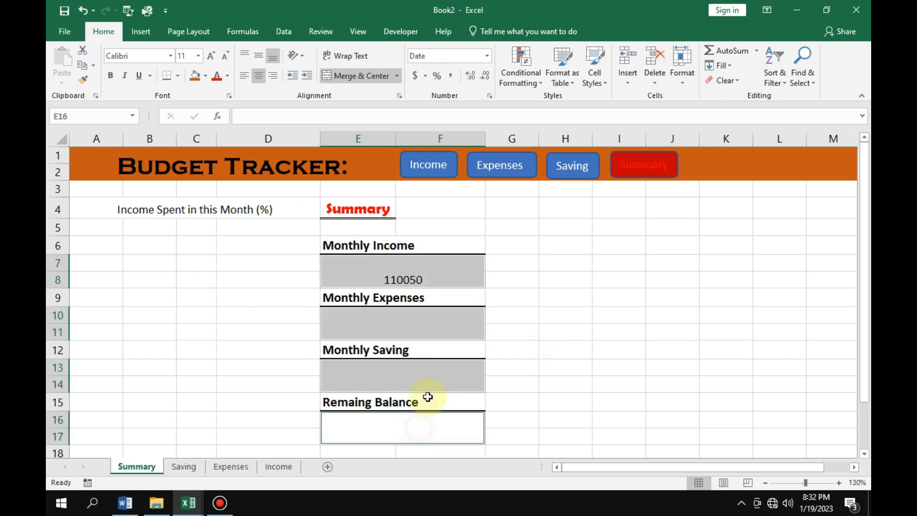
click(425, 75)
click(444, 171)
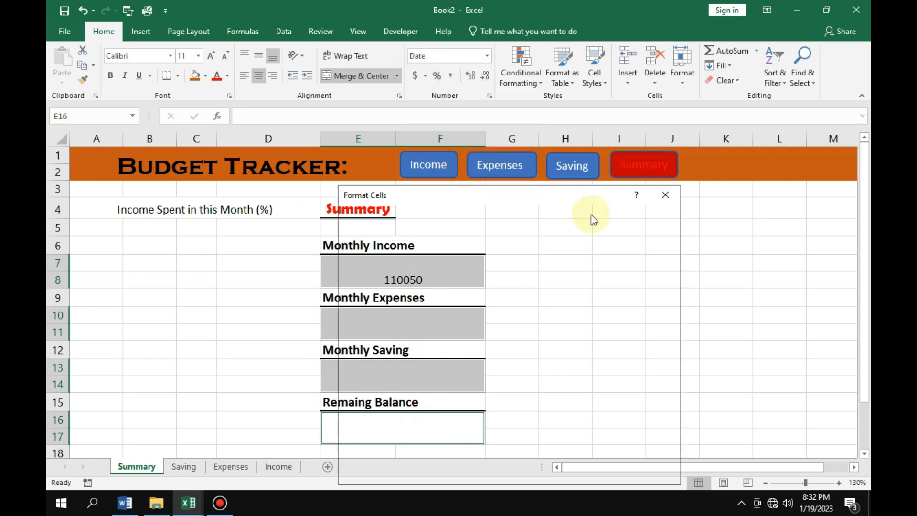
click(663, 288)
scroll(549, 344, down, 5)
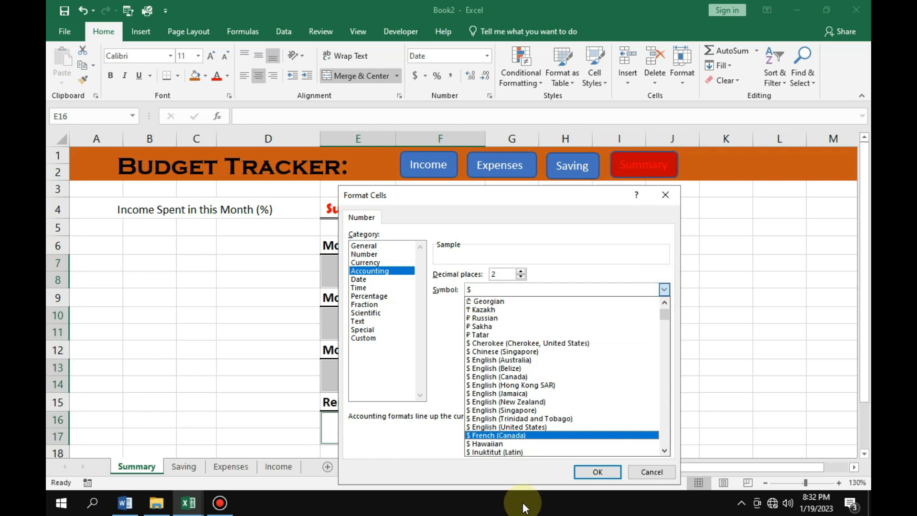
scroll(531, 420, down, 9)
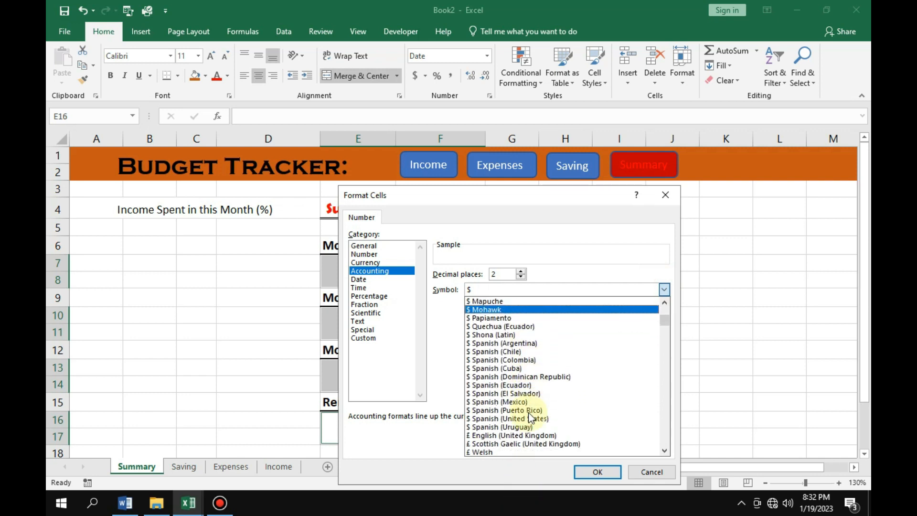
scroll(531, 417, down, 8)
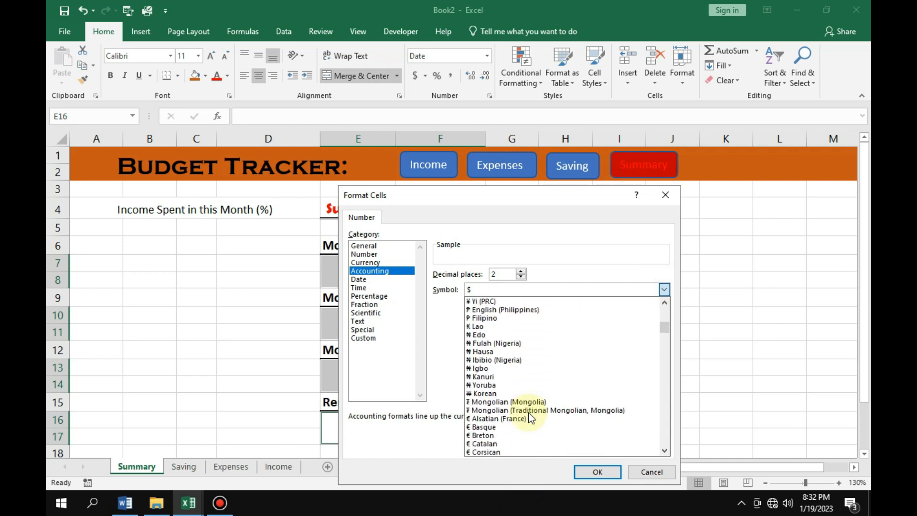
scroll(530, 417, down, 8)
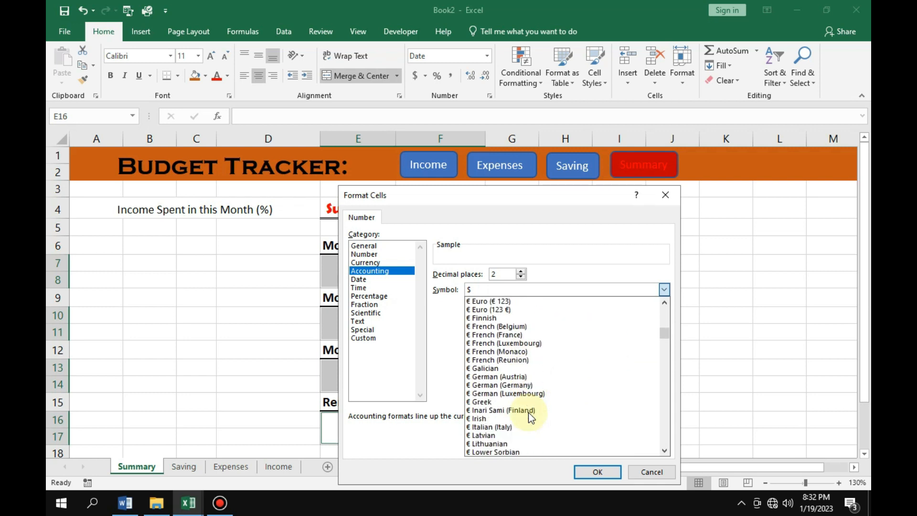
scroll(529, 417, down, 8)
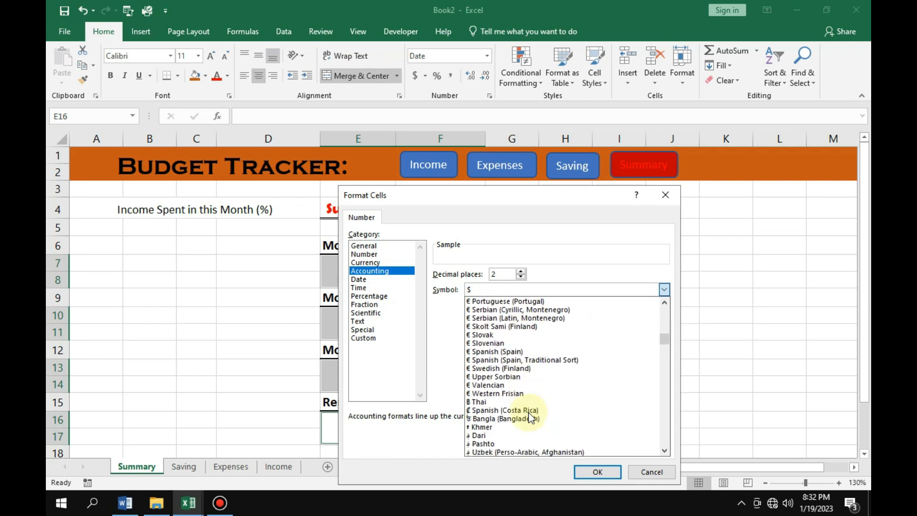
scroll(527, 411, down, 1)
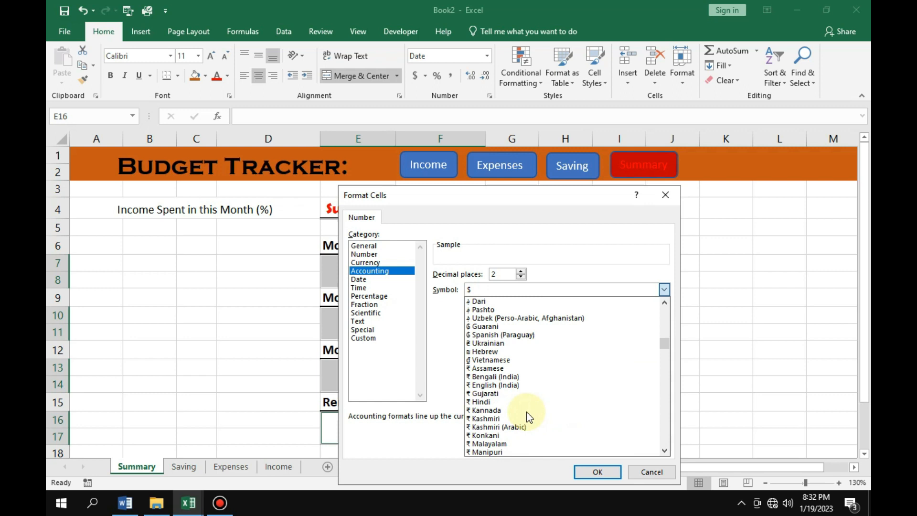
click(502, 374)
click(597, 471)
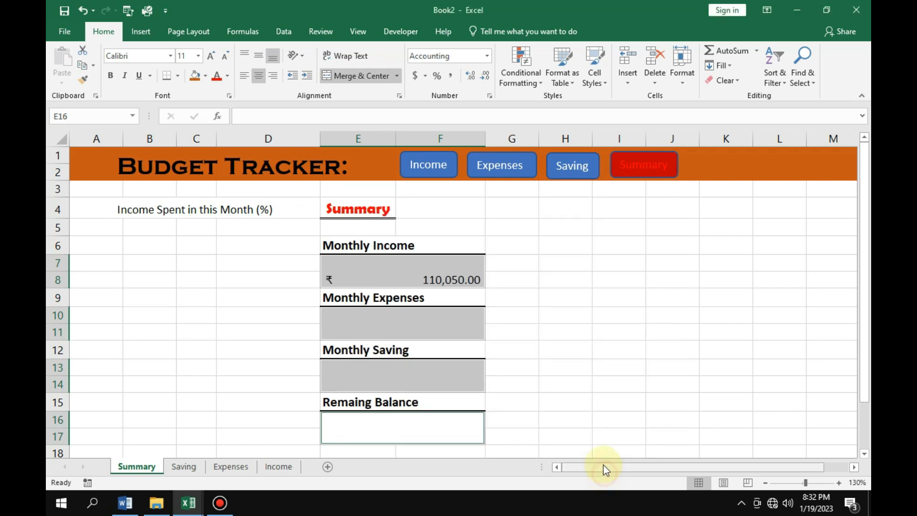
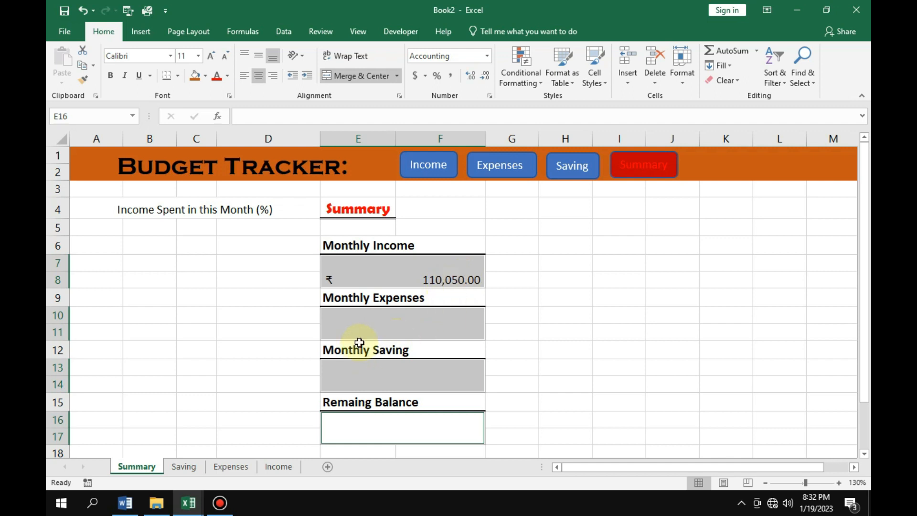
Enter =SUM(Expenses!F7:F12) in the merged cell E10 under Monthly Expenses to total the Expenses sheet's amounts.
click(382, 326)
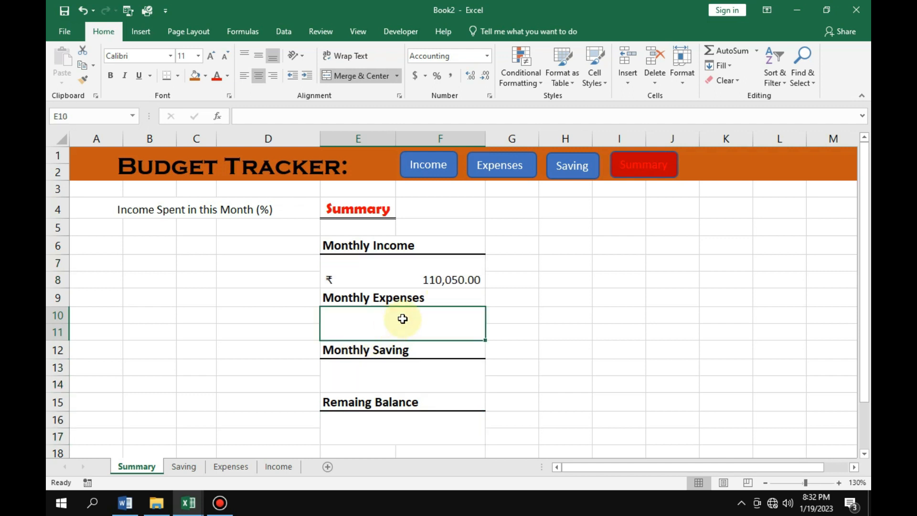
text(=sum)
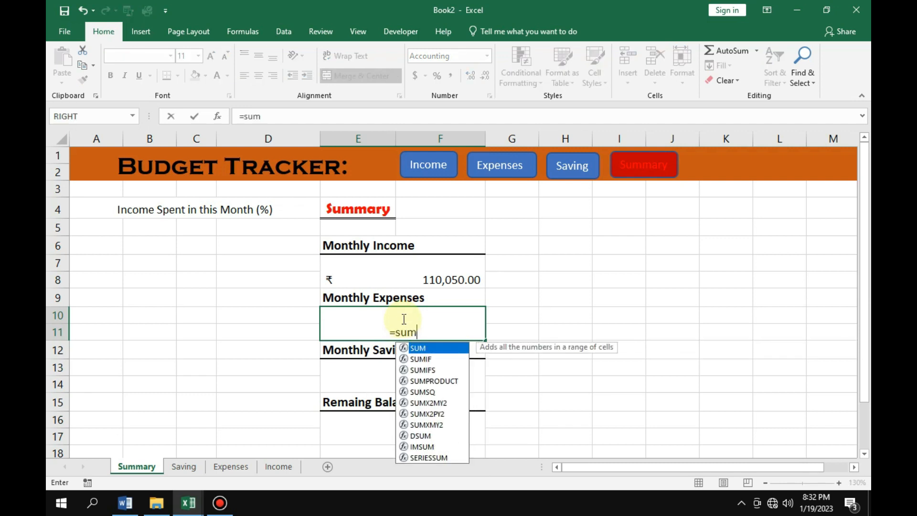
text(()
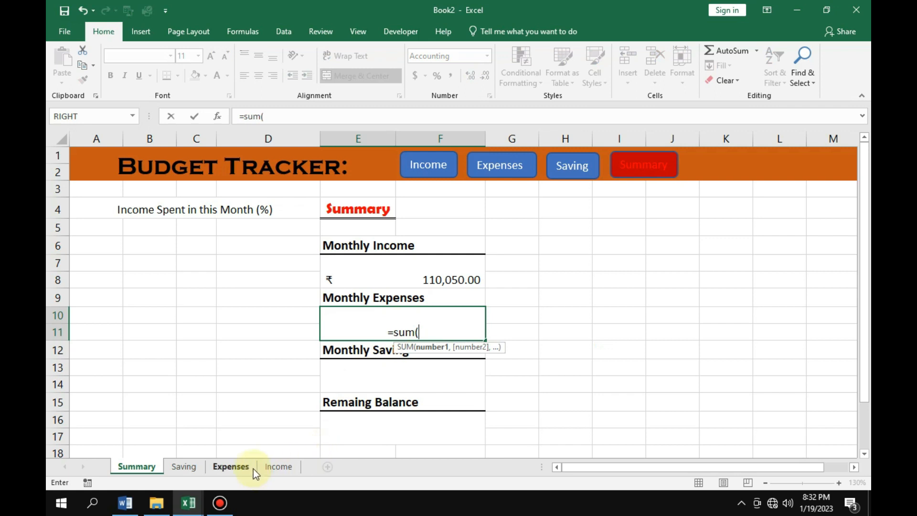
click(243, 463)
drag(527, 268, 547, 372)
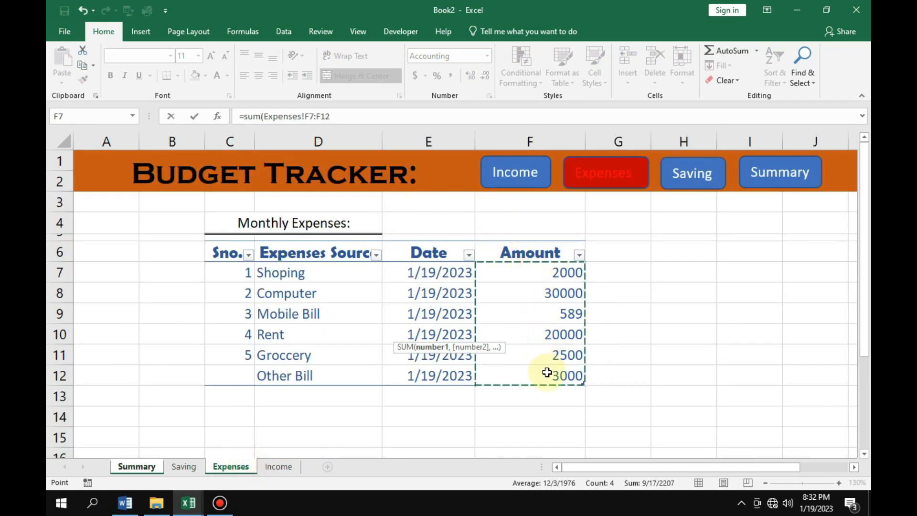
key(Return)
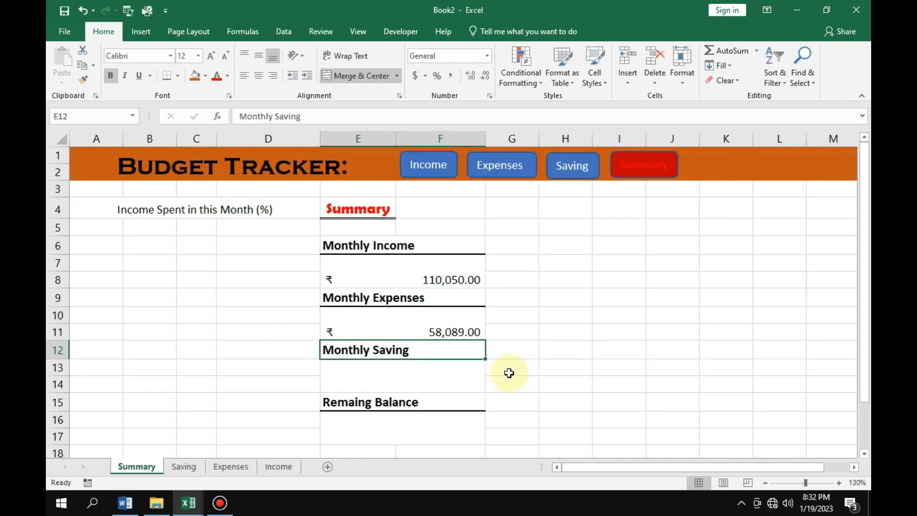
Enter =SUM(Saving!F7:F10) in the merged cell E13 under Monthly Saving to total the Saving sheet's amounts.
click(396, 379)
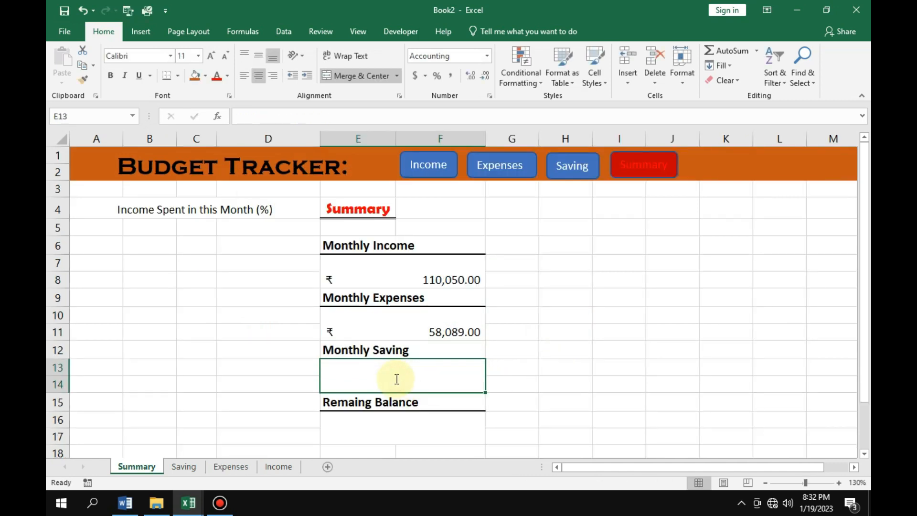
text(=s)
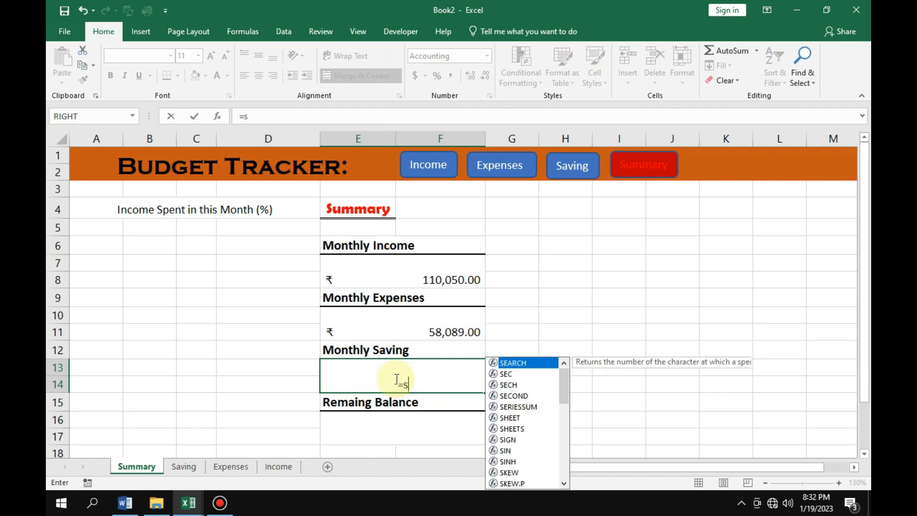
text(um()
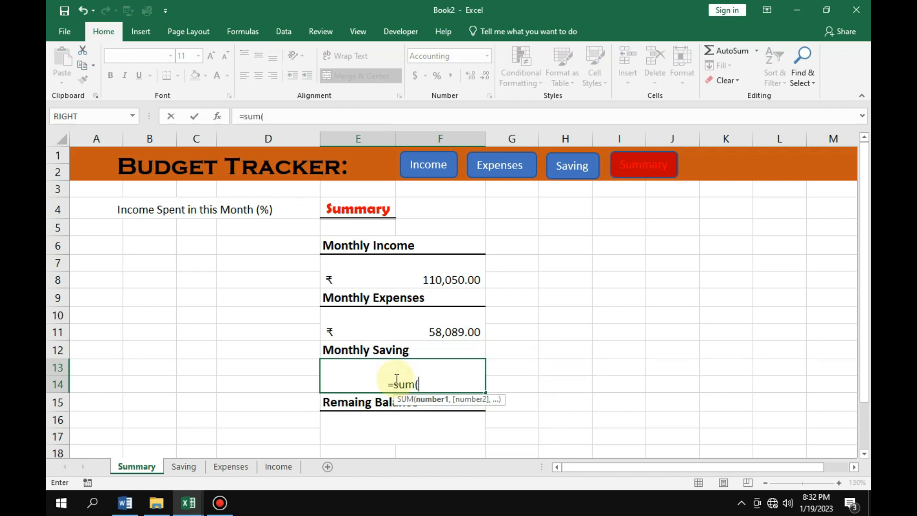
click(183, 466)
drag(544, 268, 558, 330)
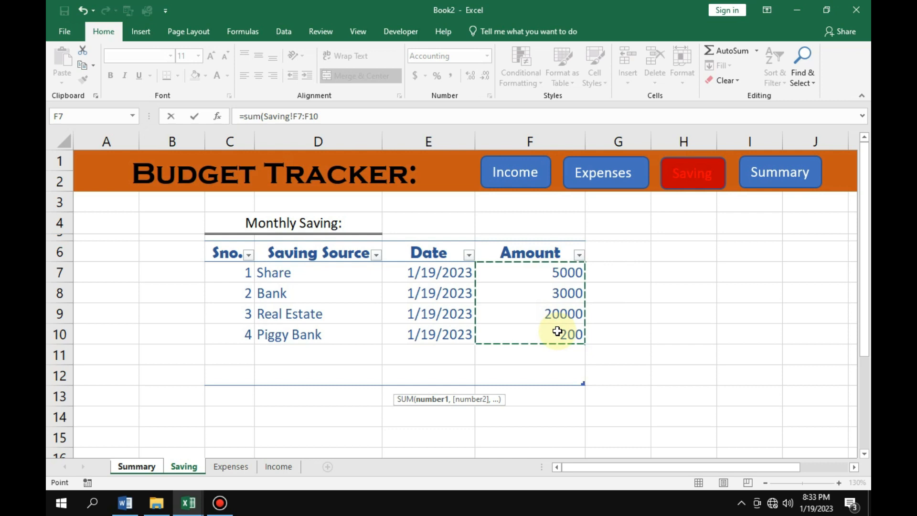
text())
key(Return)
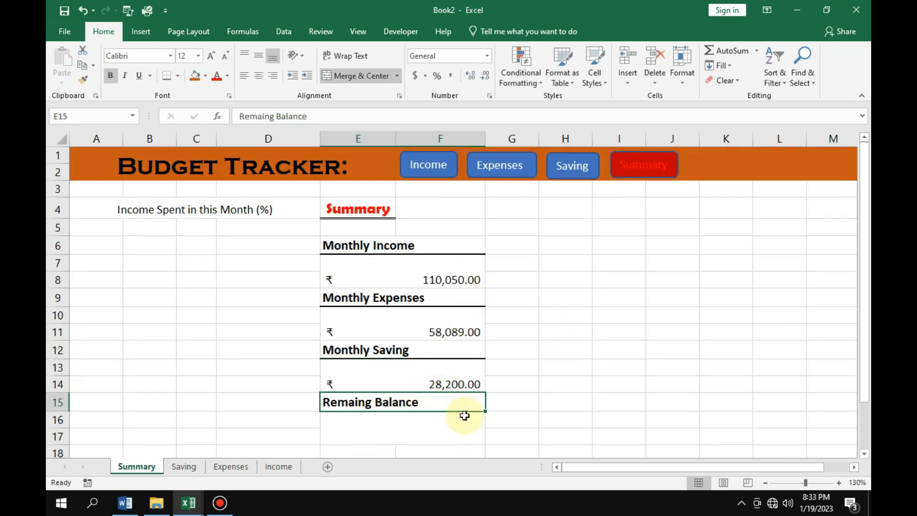
Make the income, expenses and saving totals in E7, E10 and E13 bold and set their font size to 12.
click(389, 275)
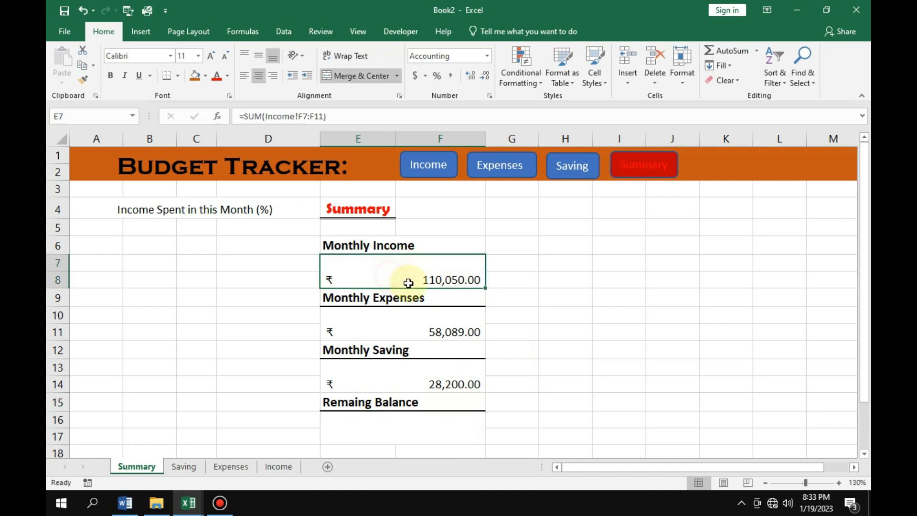
ctrl+click(407, 335)
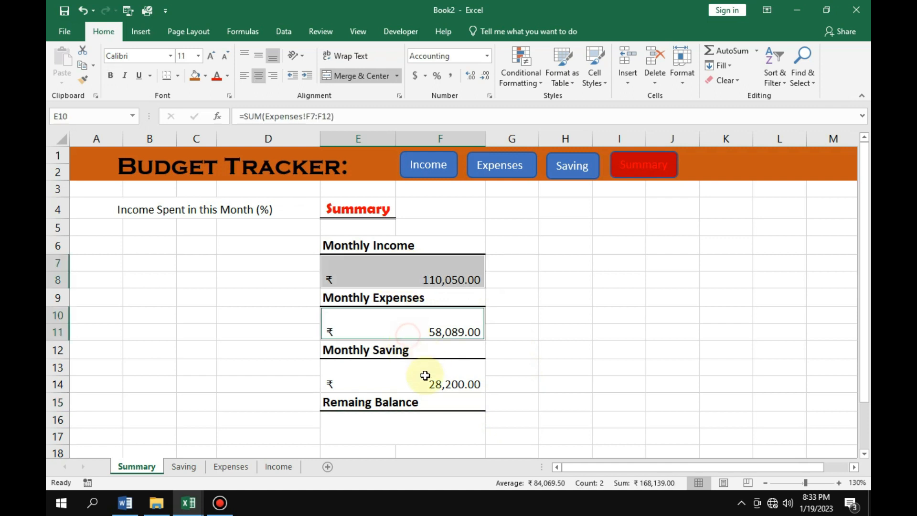
ctrl+click(422, 376)
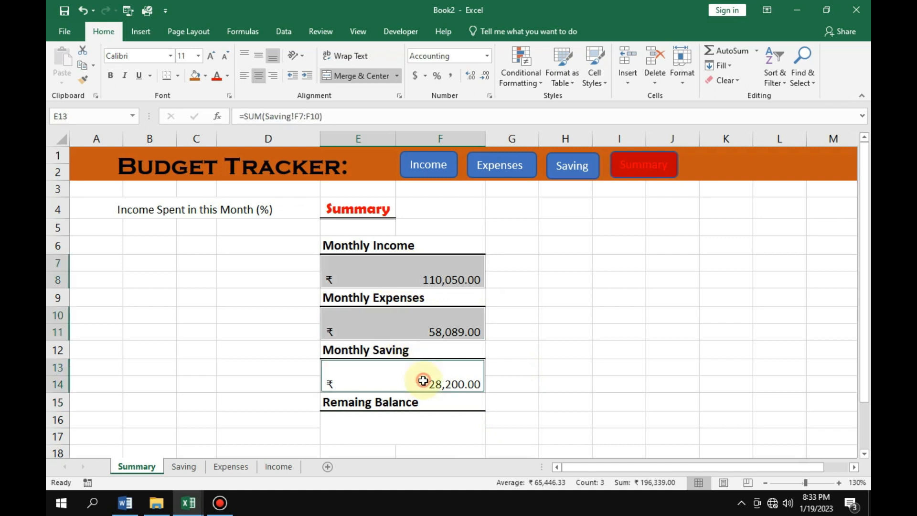
click(109, 77)
click(211, 56)
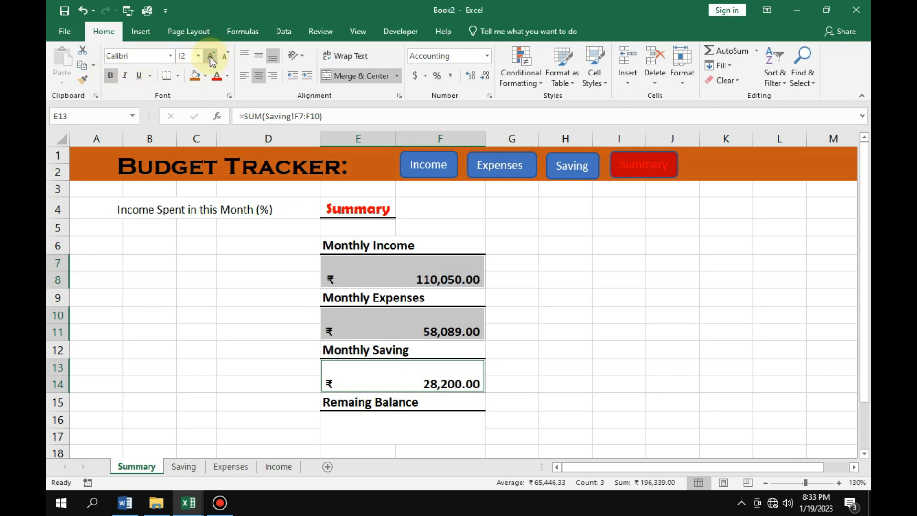
Set the font of the three selected totals to Britannic Bold.
click(157, 54)
key(BackSpace)
text(B)
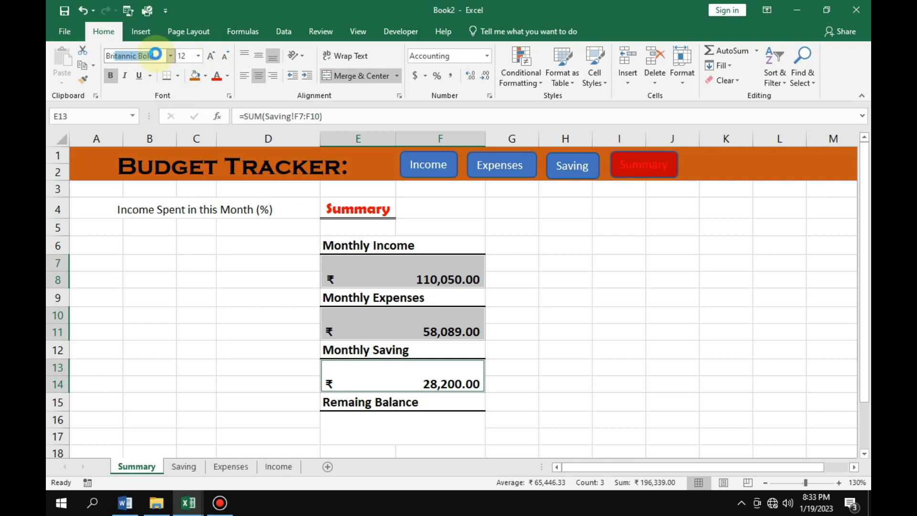
text(ri)
key(Return)
click(578, 340)
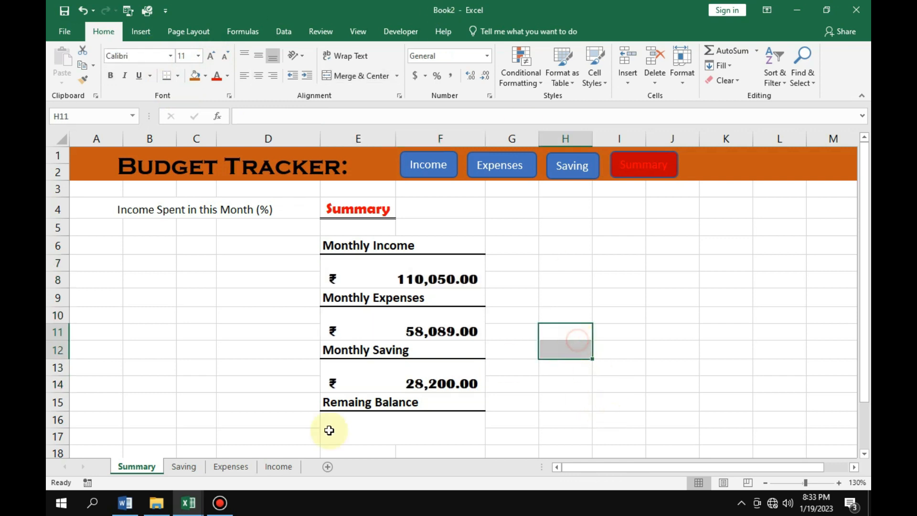
Format the four labels in E6, E9, E12 and E15 with size 14 and the Berlin Sans FB Demi font.
click(343, 245)
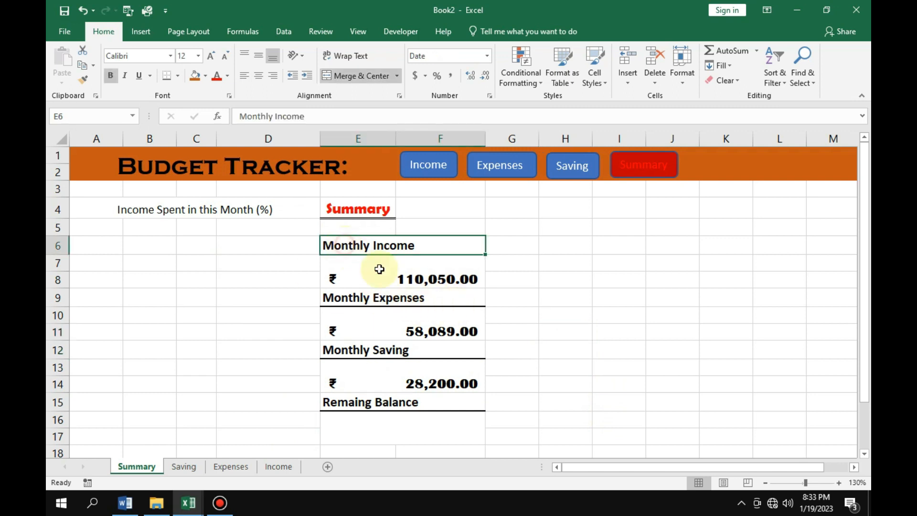
ctrl+click(368, 297)
ctrl+click(373, 349)
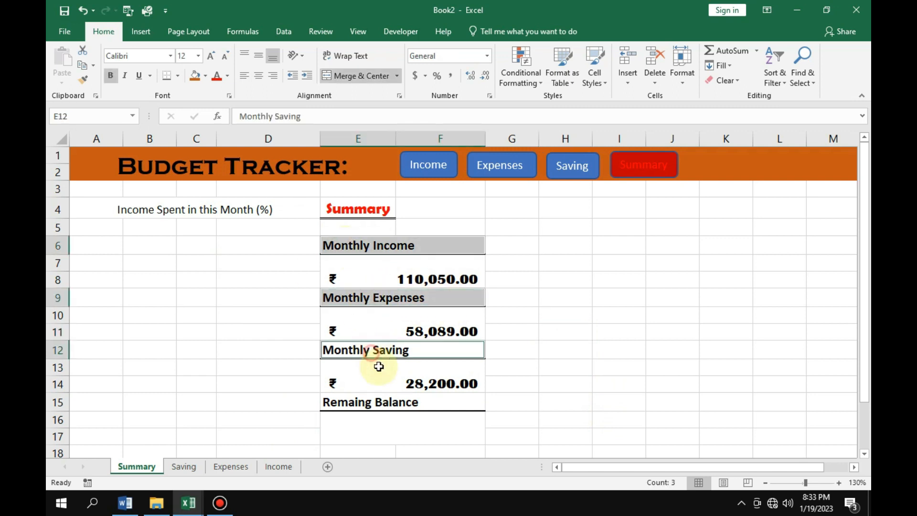
ctrl+click(382, 402)
click(211, 56)
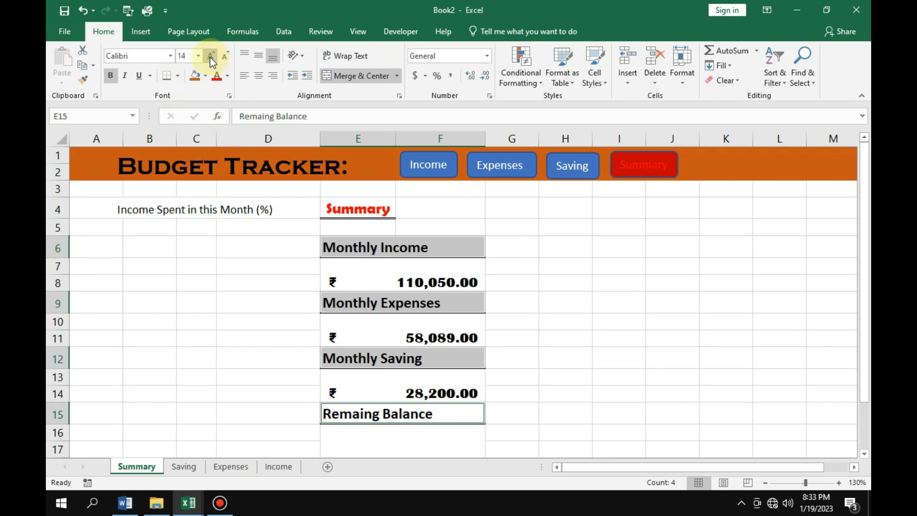
click(146, 58)
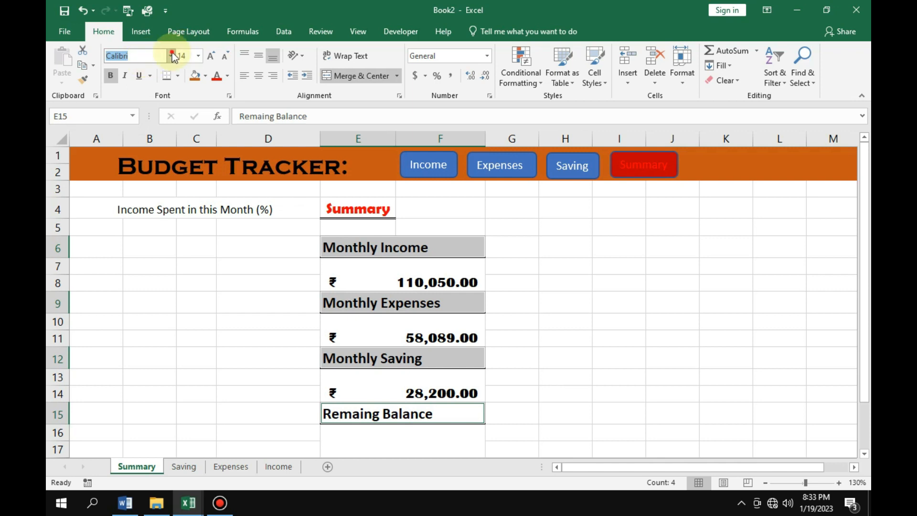
click(170, 56)
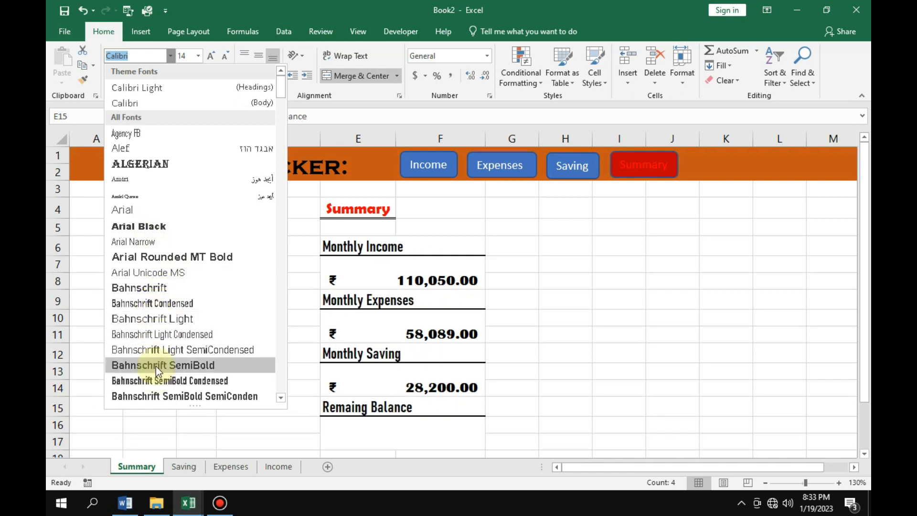
scroll(168, 348, down, 4)
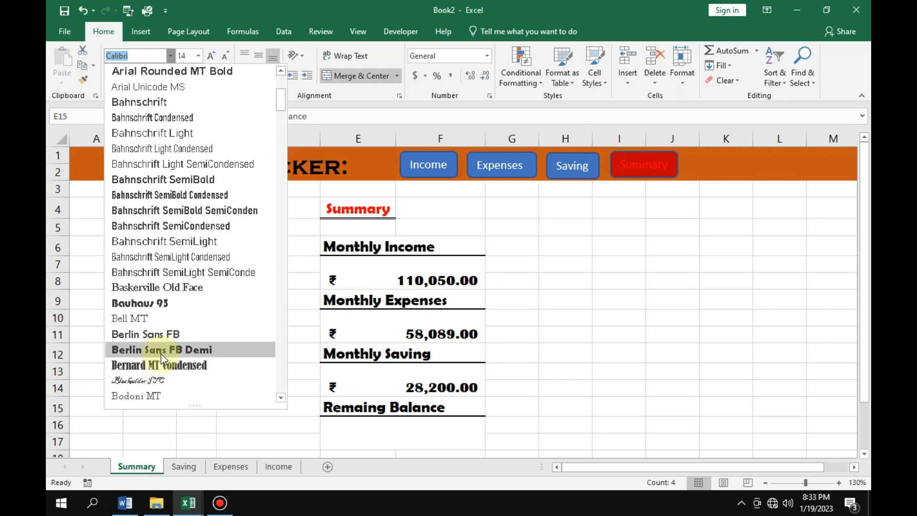
click(162, 354)
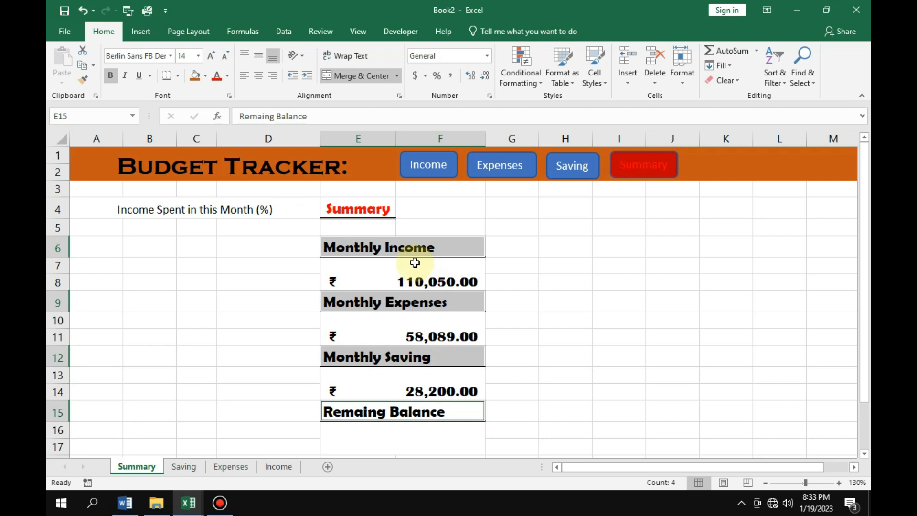
Color the Monthly Income label in E6 with the standard green font color.
click(405, 249)
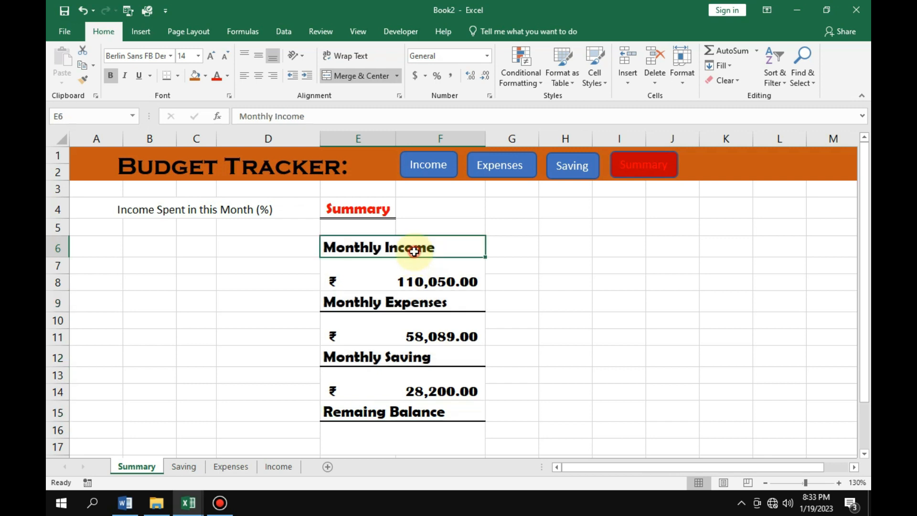
click(228, 77)
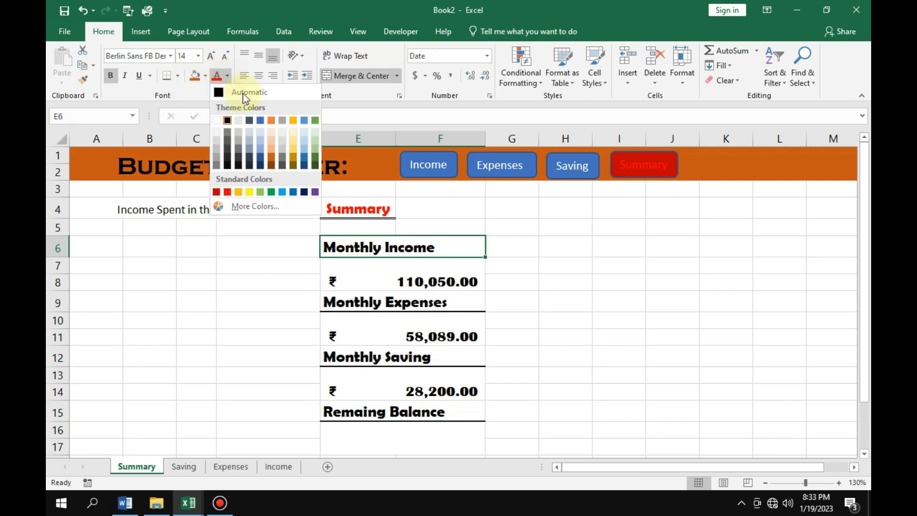
click(271, 192)
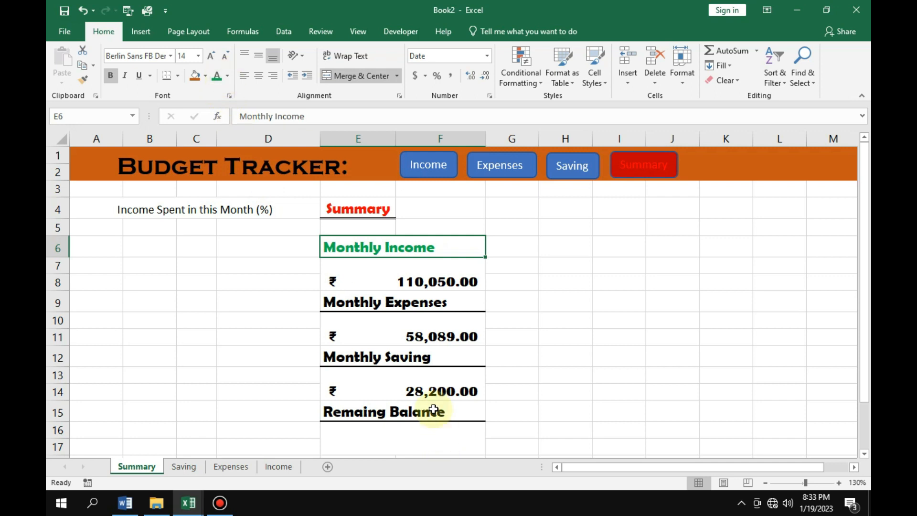
Color the Monthly Expenses label in E9 orange, using a shade from the extended color palette.
click(388, 300)
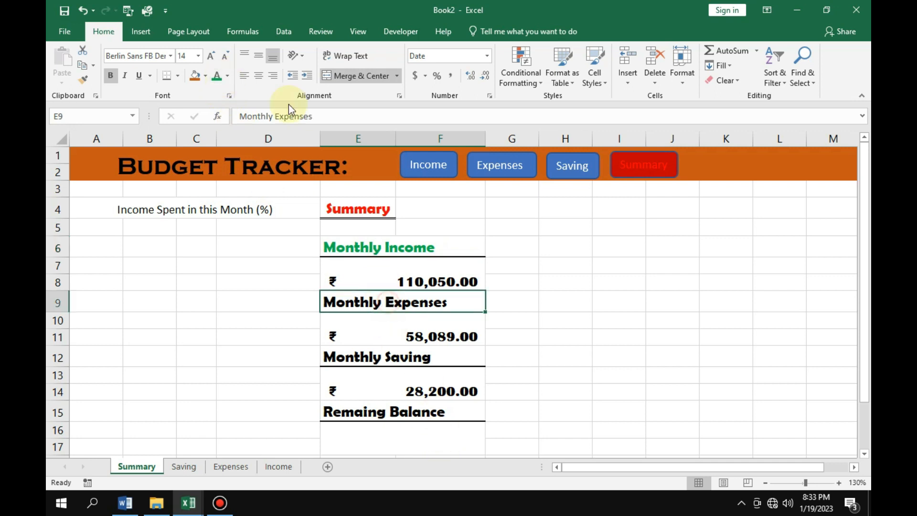
click(227, 76)
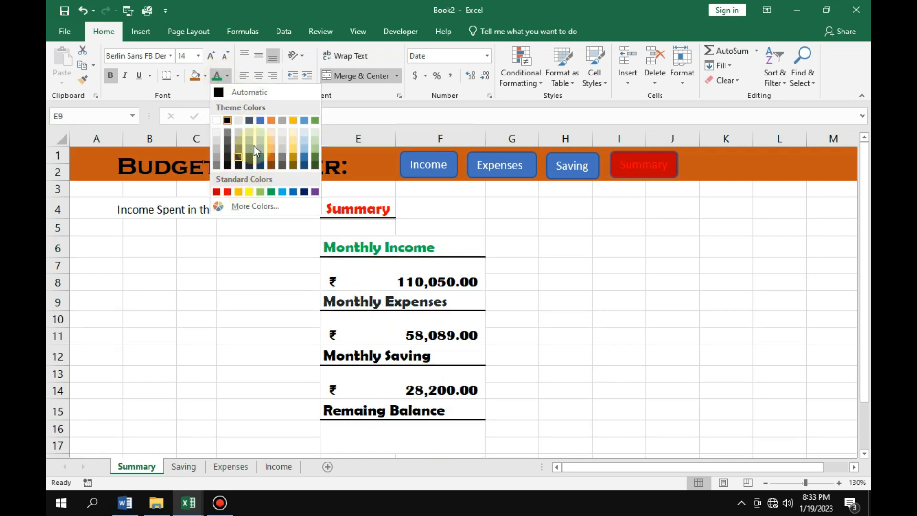
click(241, 206)
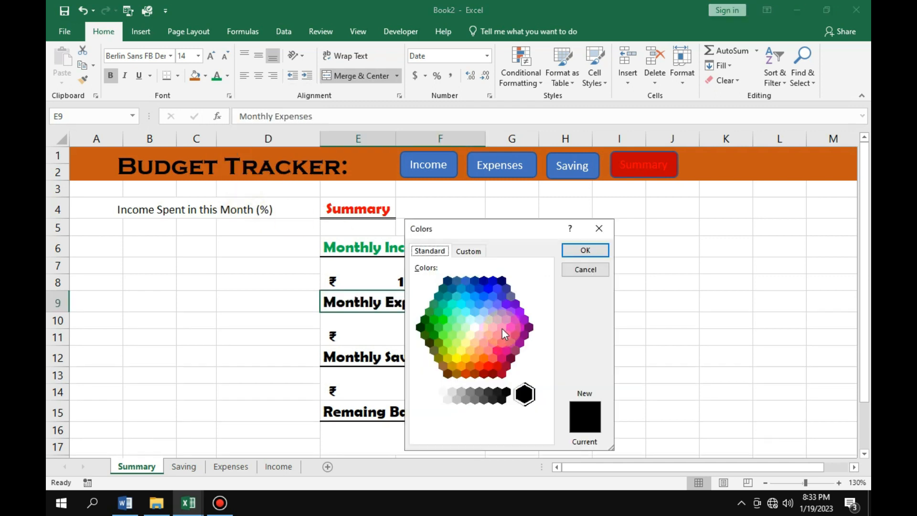
click(483, 356)
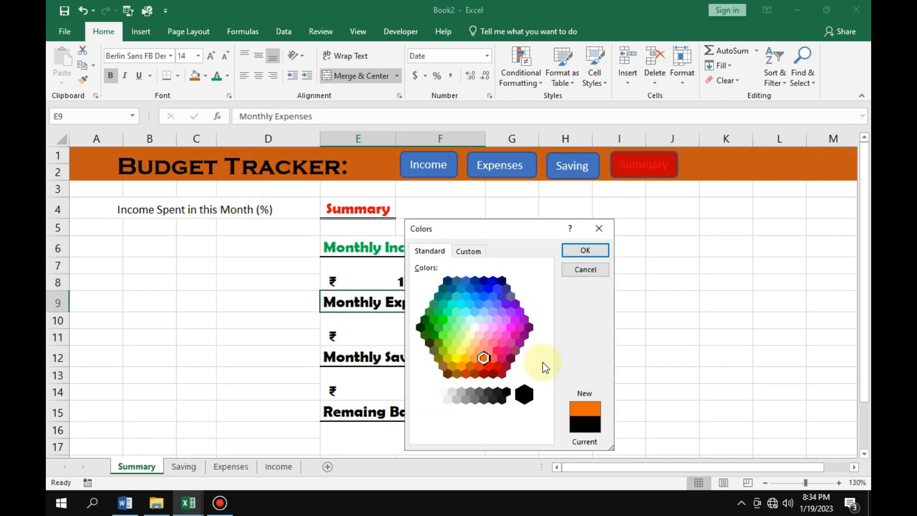
click(585, 249)
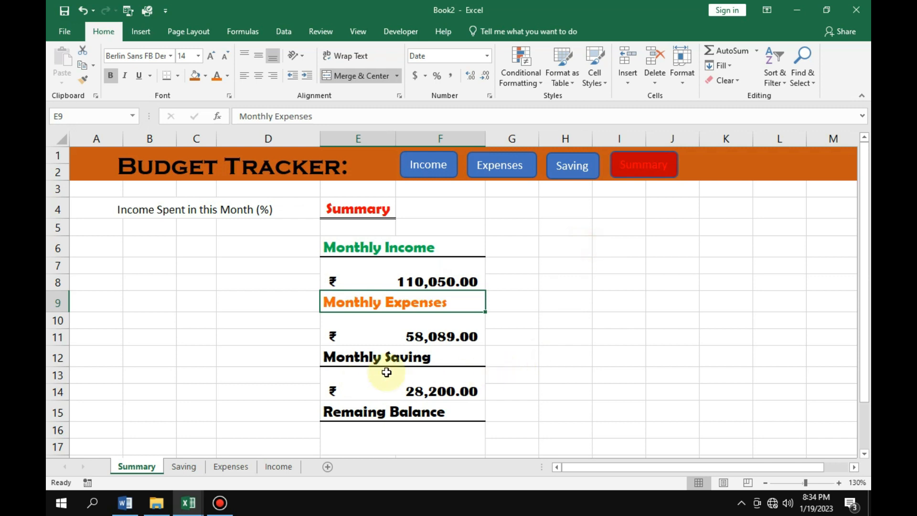
Color the Monthly Saving label in E12 with the standard dark blue font color.
click(406, 355)
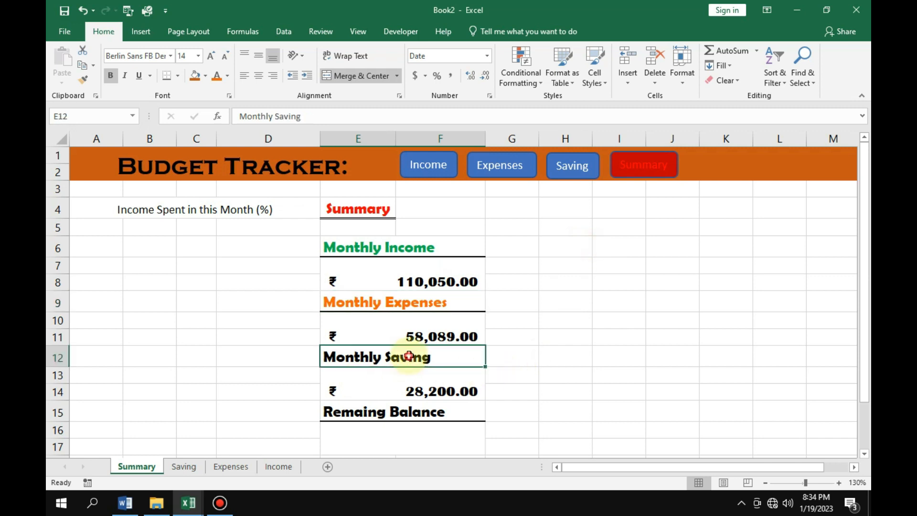
click(228, 76)
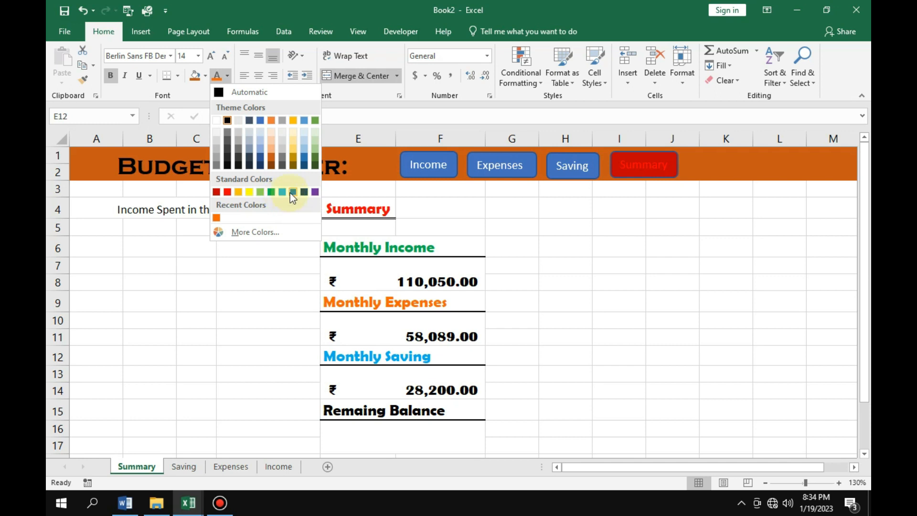
click(302, 192)
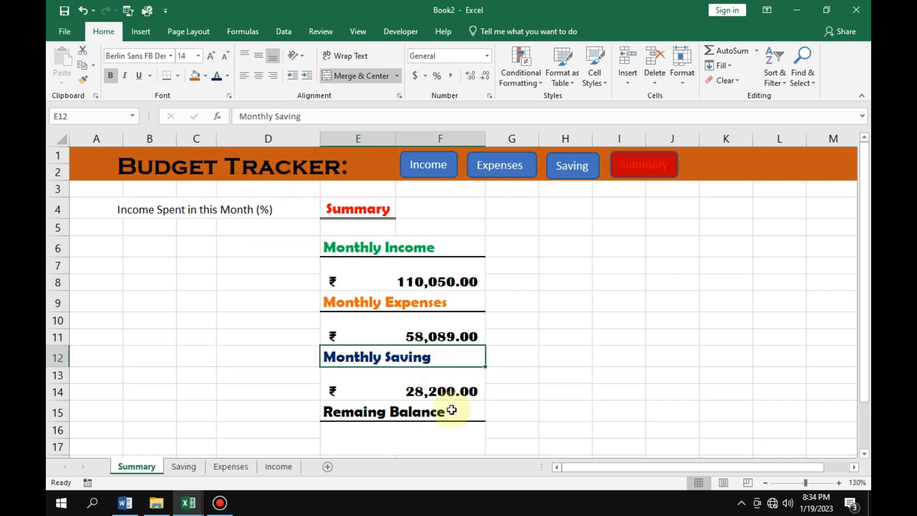
Color the Remaing Balance label in E15 with the standard orange font color.
click(413, 411)
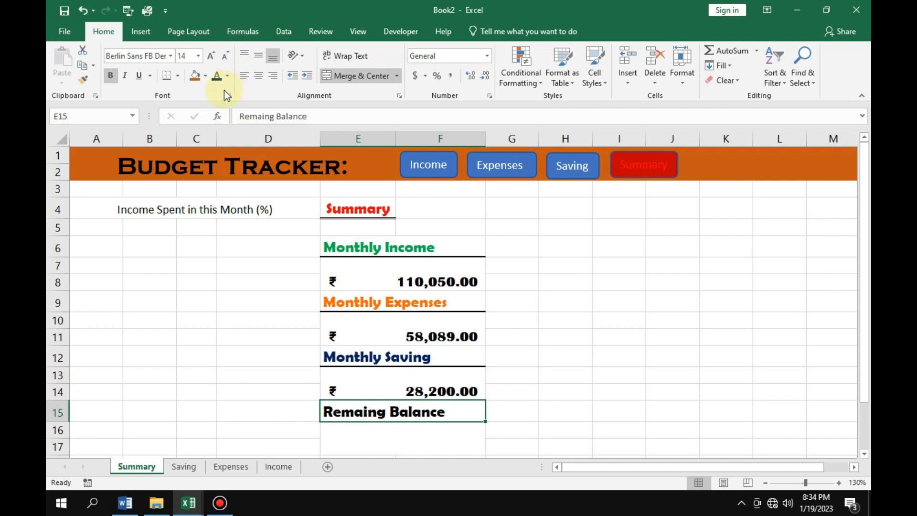
click(228, 76)
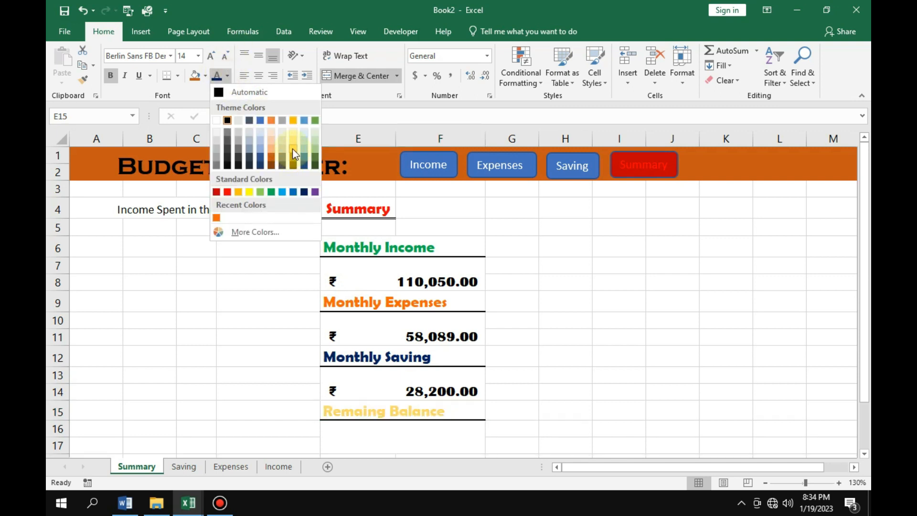
click(237, 192)
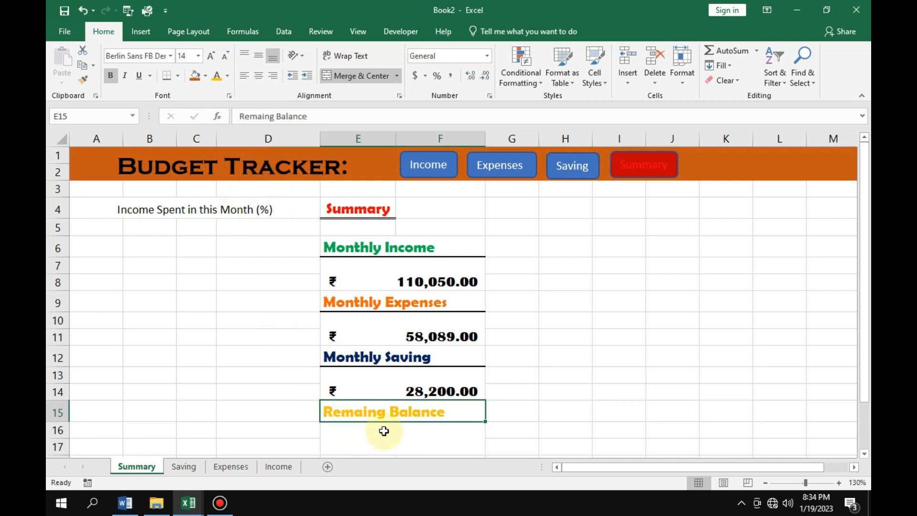
Calculate the remaining balance in merged cell E16 with the formula =E7-E10-E13.
click(401, 449)
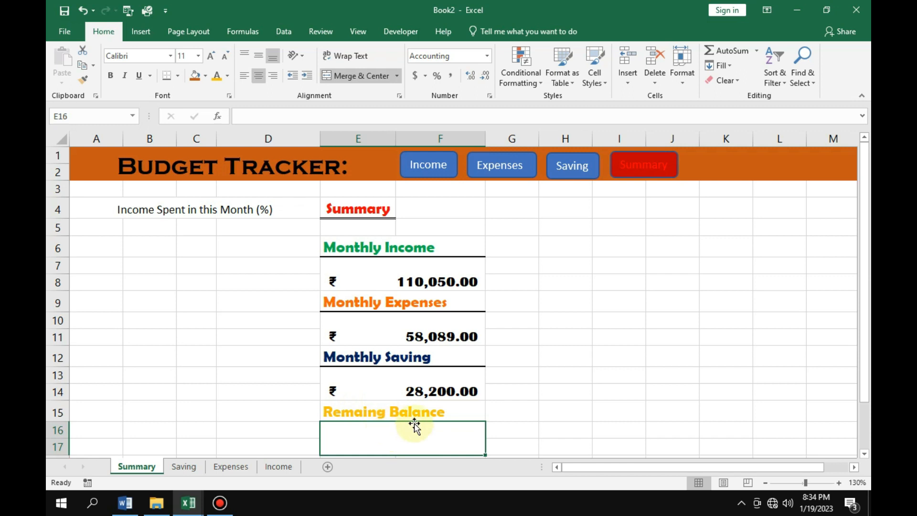
scroll(473, 411, down, 1)
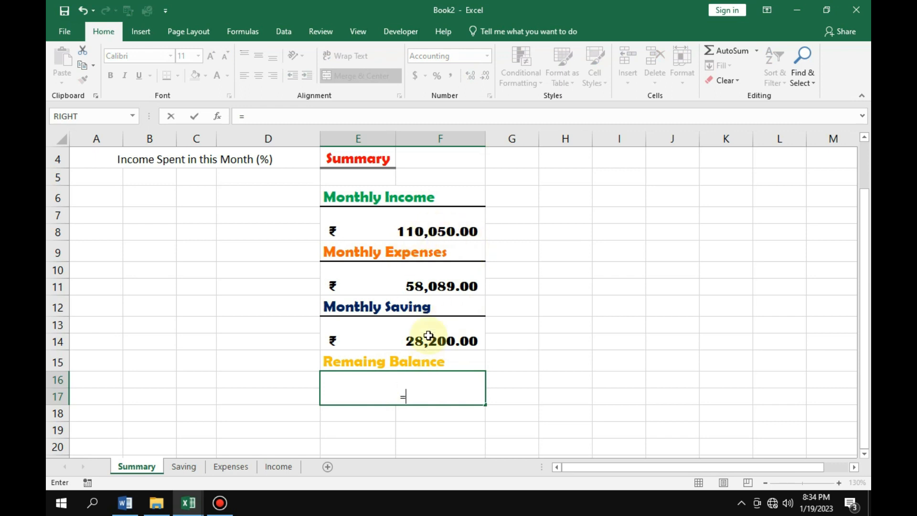
click(427, 231)
text(-)
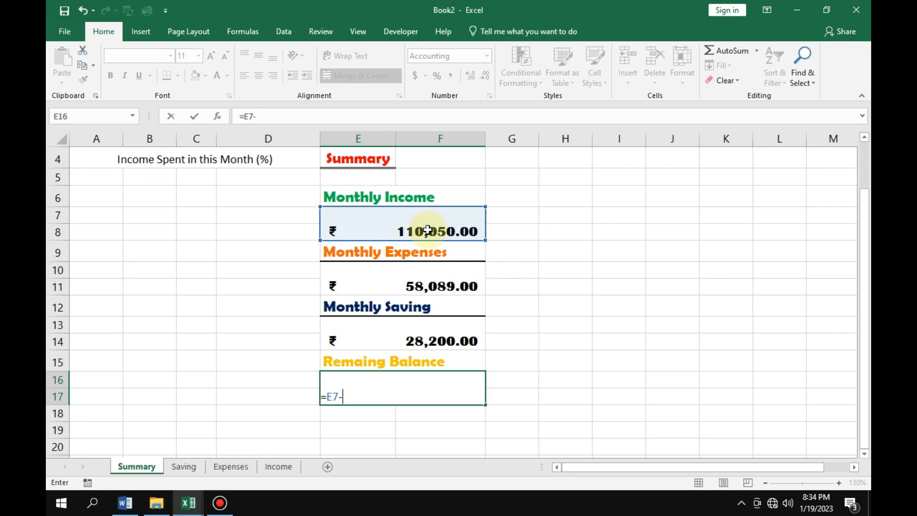
click(426, 286)
text(-)
click(439, 343)
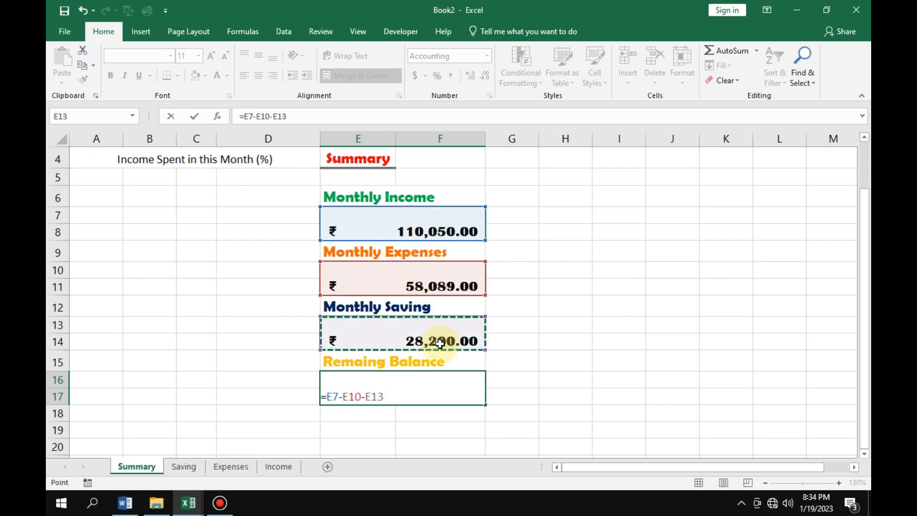
key(Return)
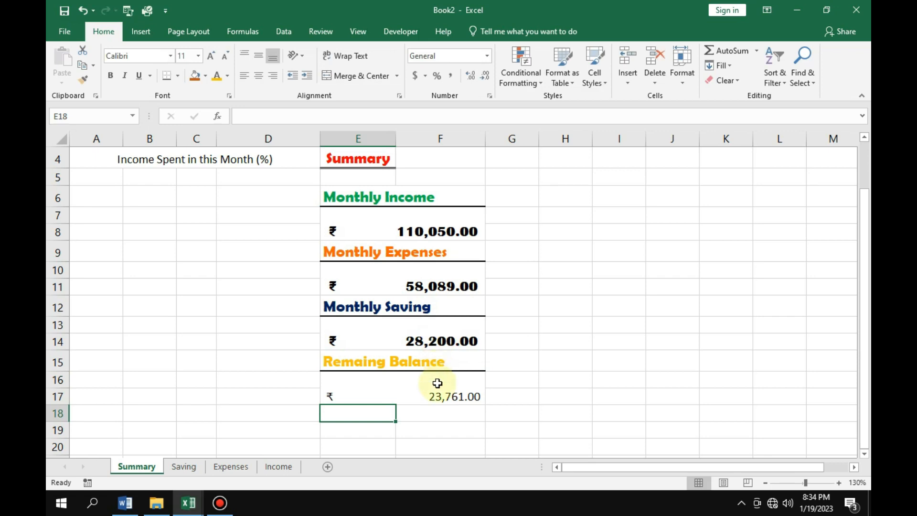
Copy the formatting of the Monthly Saving amount in E13 onto the remaining balance amount in E16.
click(448, 393)
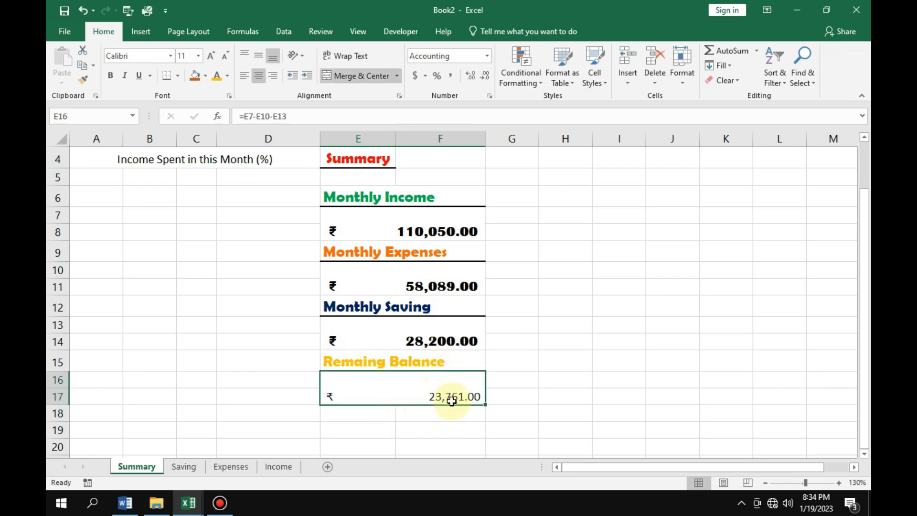
click(404, 336)
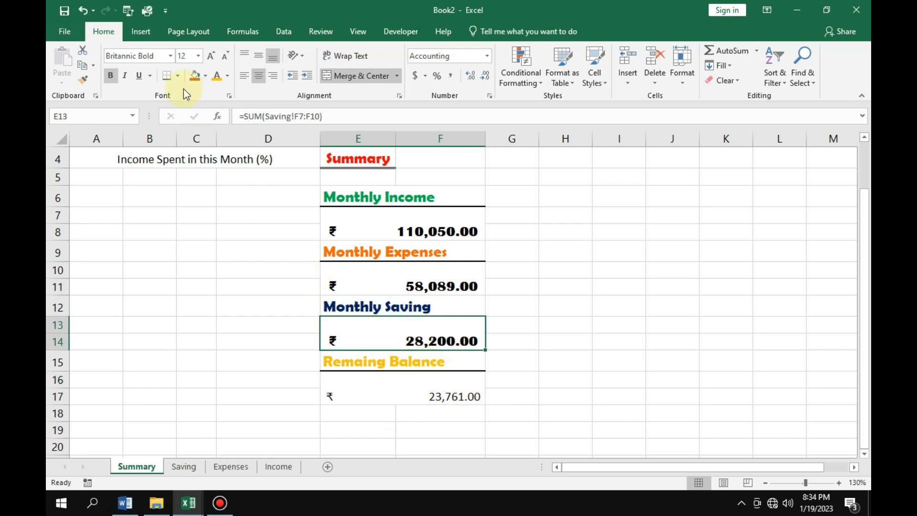
click(79, 79)
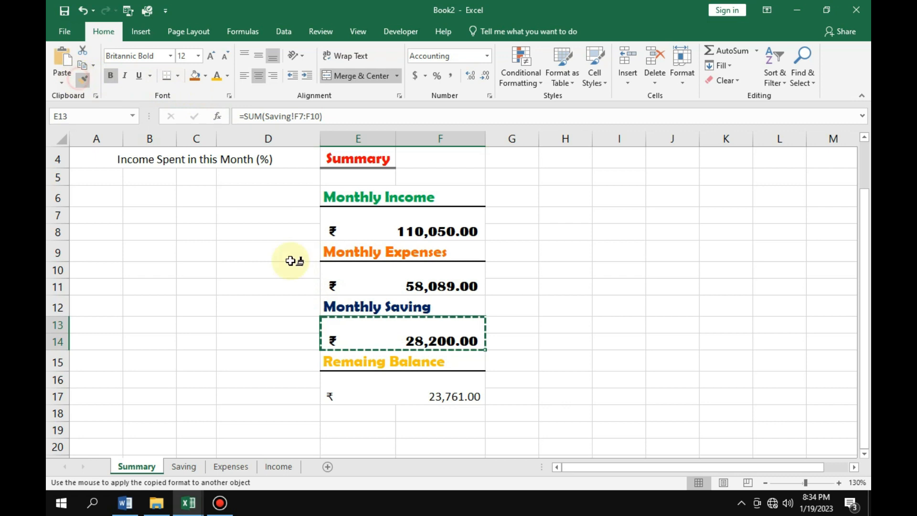
click(424, 394)
click(554, 414)
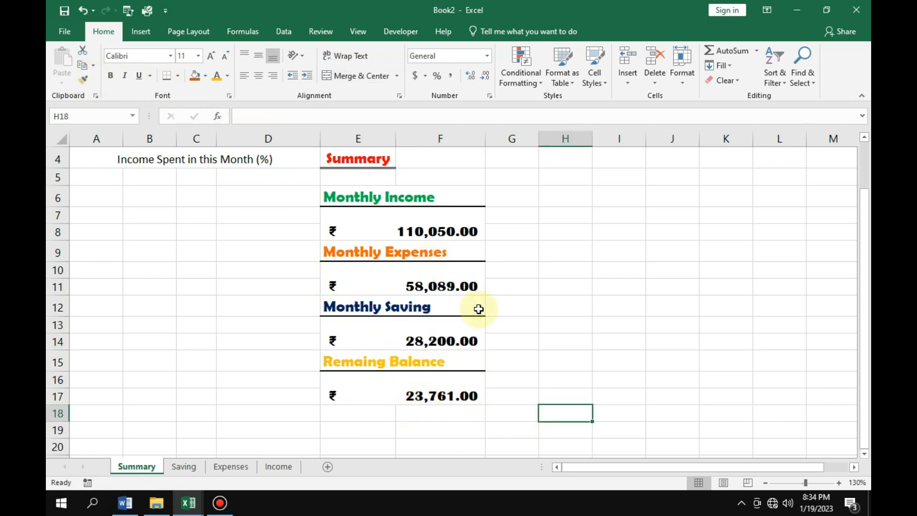
Insert an empty 2-D clustered column chart on the Summary sheet.
scroll(478, 309, down, 1)
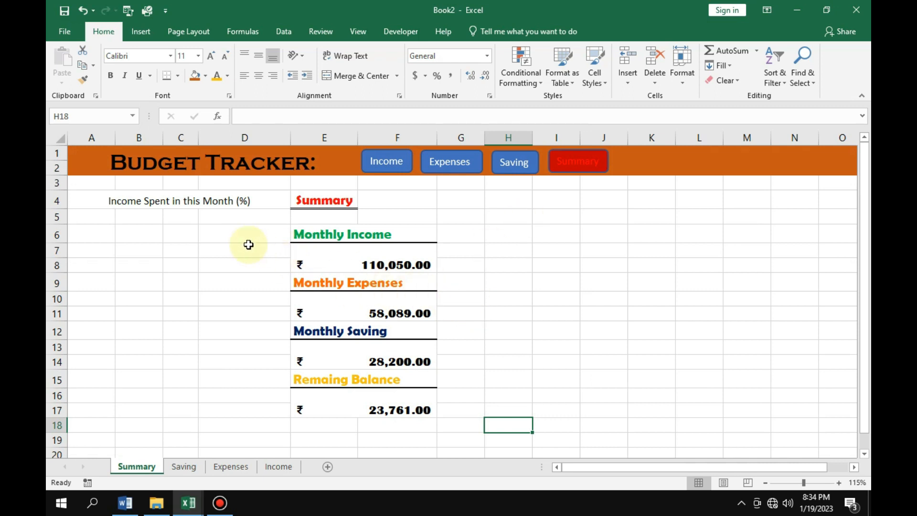
click(143, 34)
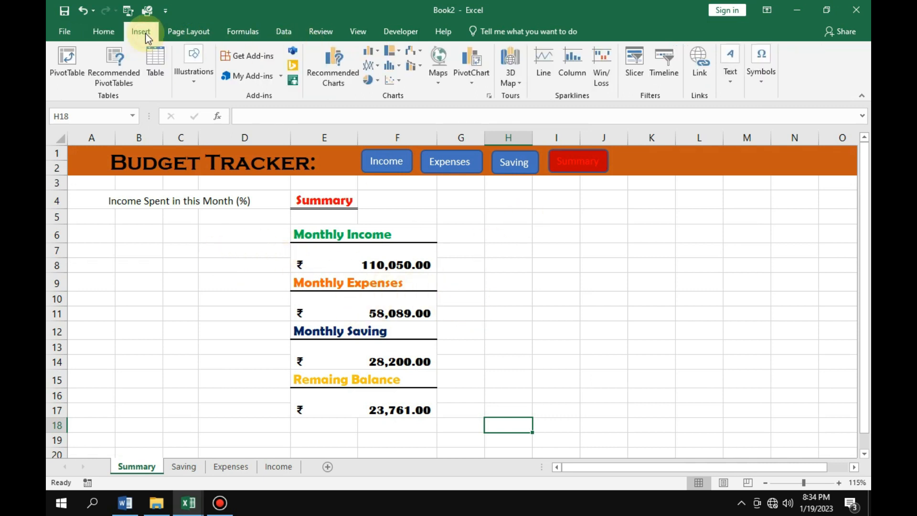
click(377, 50)
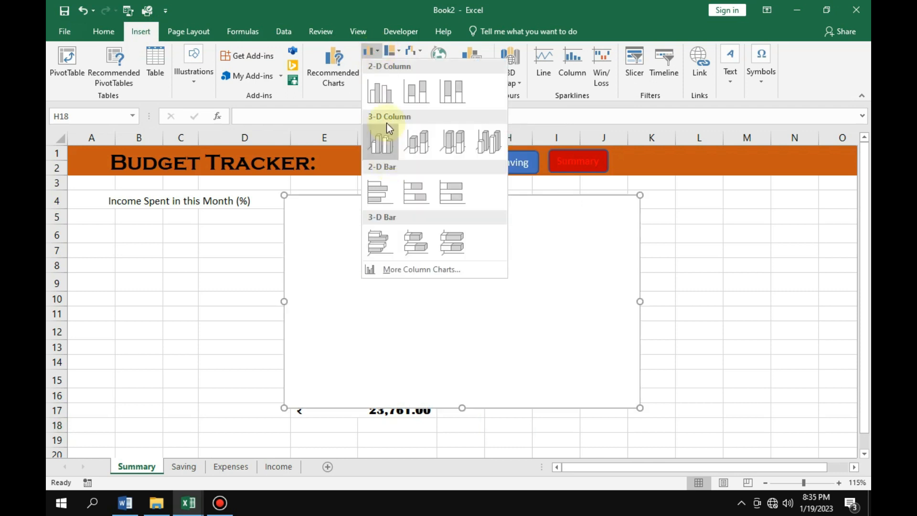
click(380, 95)
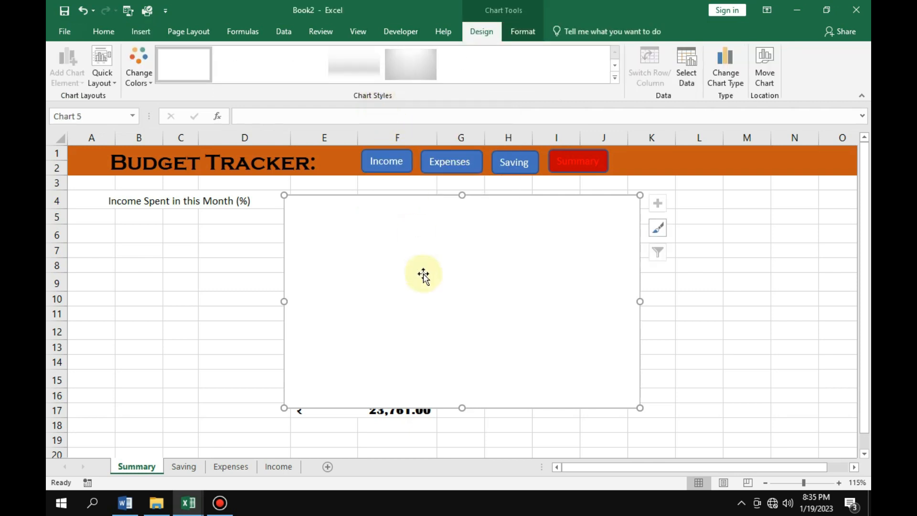
Narrow the empty chart and place it beside the monthly totals, spanning columns G to K.
drag(417, 226, 577, 234)
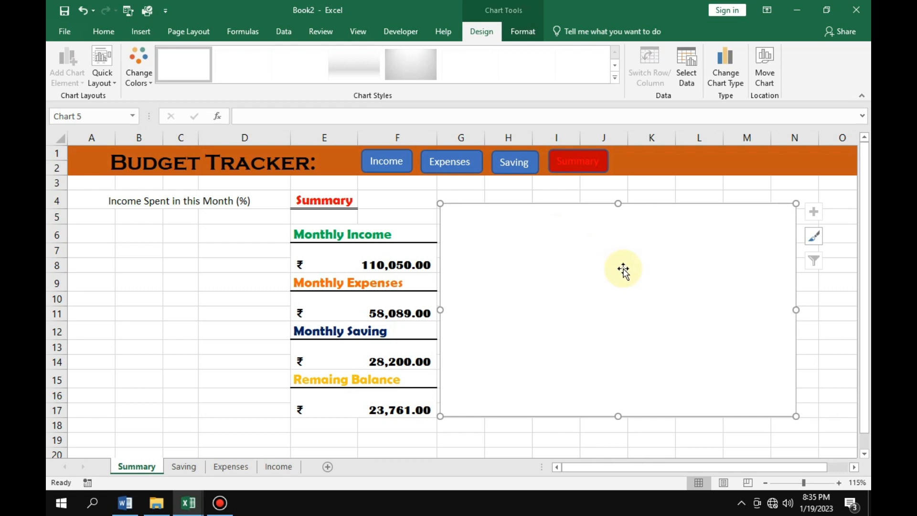
drag(796, 310, 655, 316)
drag(568, 311, 592, 309)
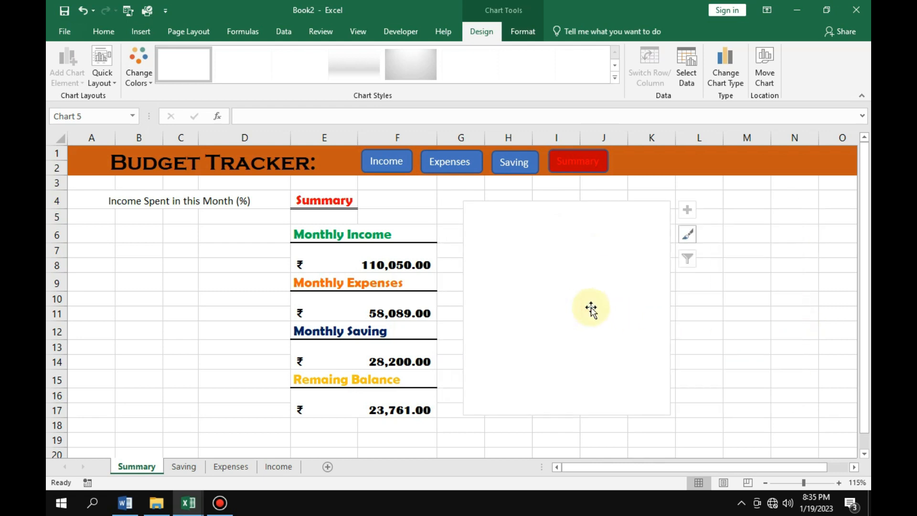
Add a data series named Income to the chart, with =Summary!$E$7 as its values.
right_click(565, 283)
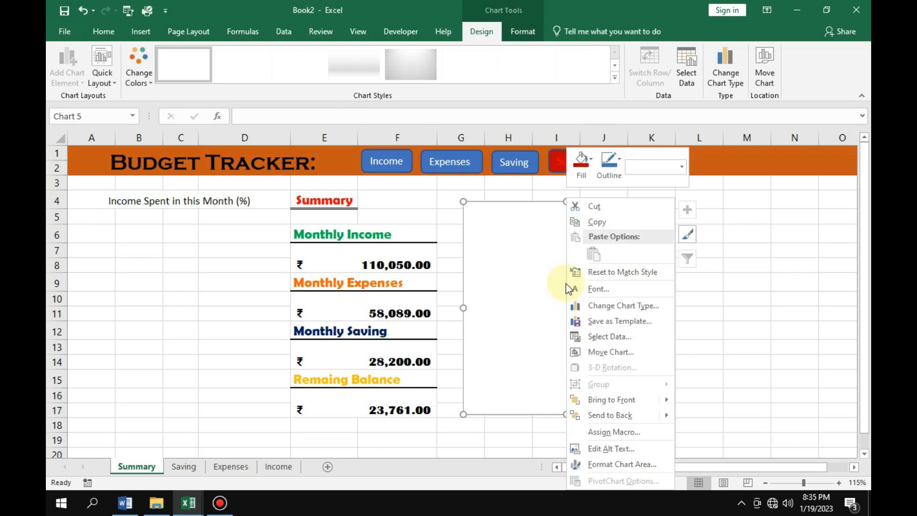
click(610, 337)
drag(444, 261, 555, 217)
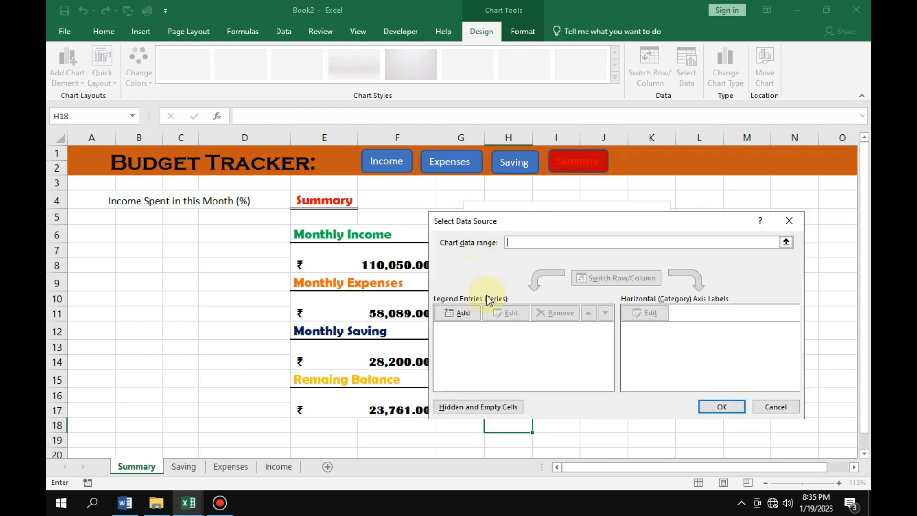
click(457, 313)
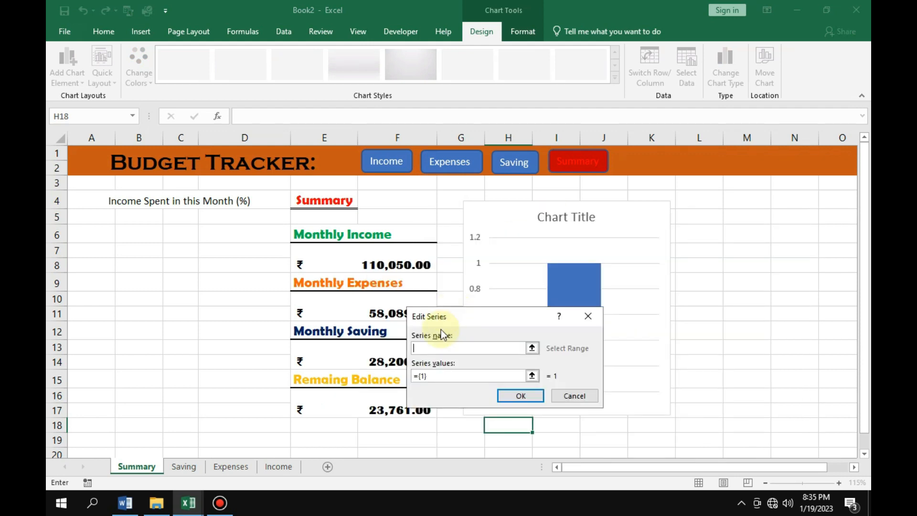
drag(475, 317, 554, 242)
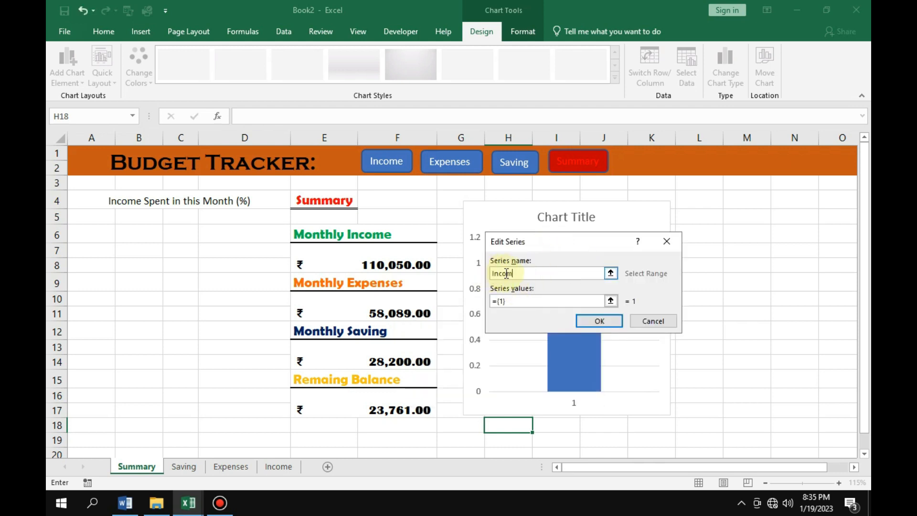
click(512, 299)
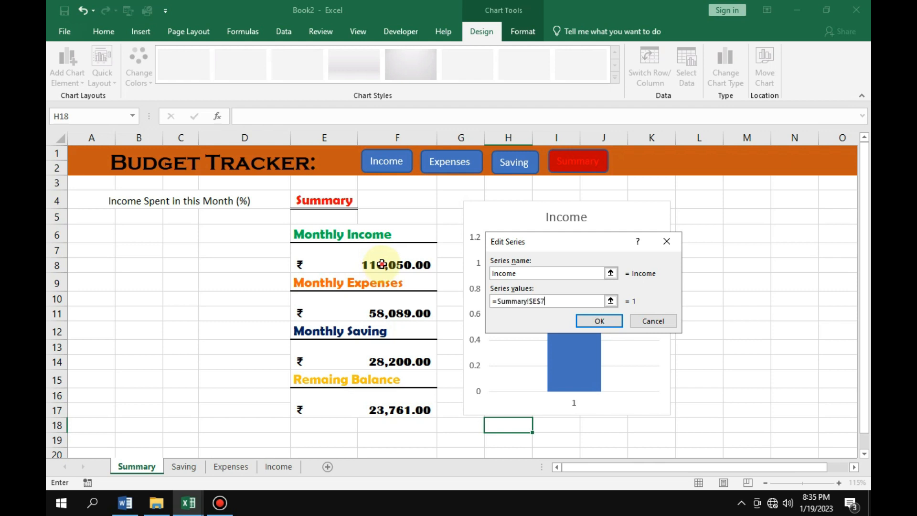
click(599, 321)
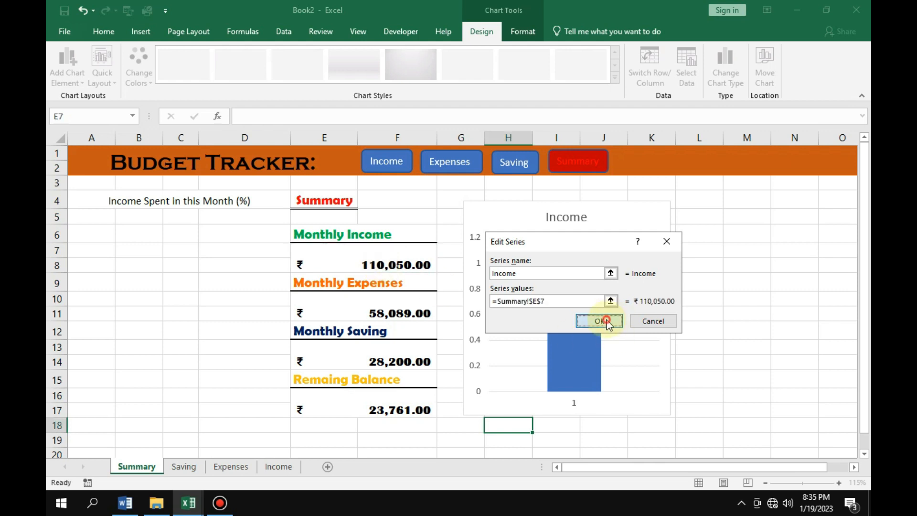
Add a second series named Expense with values =Summary!$E$10, and shift the chart farther from the totals, over columns H to L.
click(463, 313)
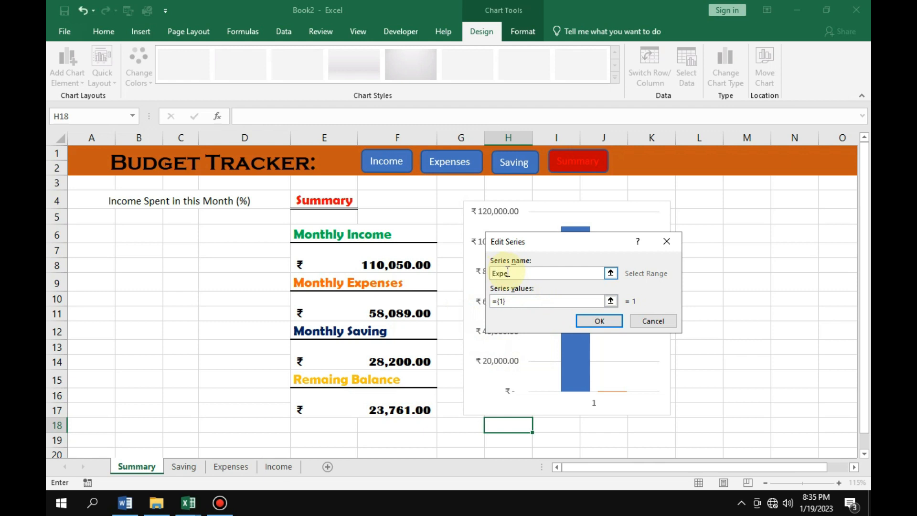
click(511, 302)
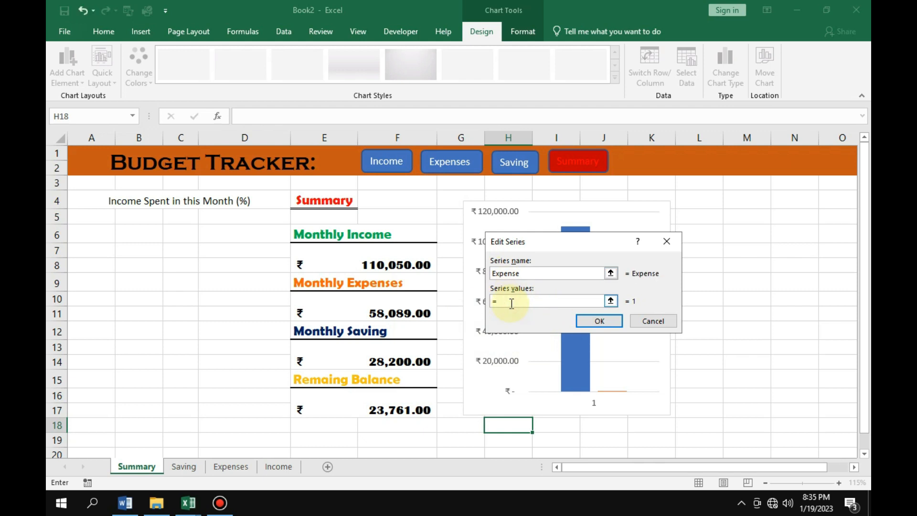
click(387, 311)
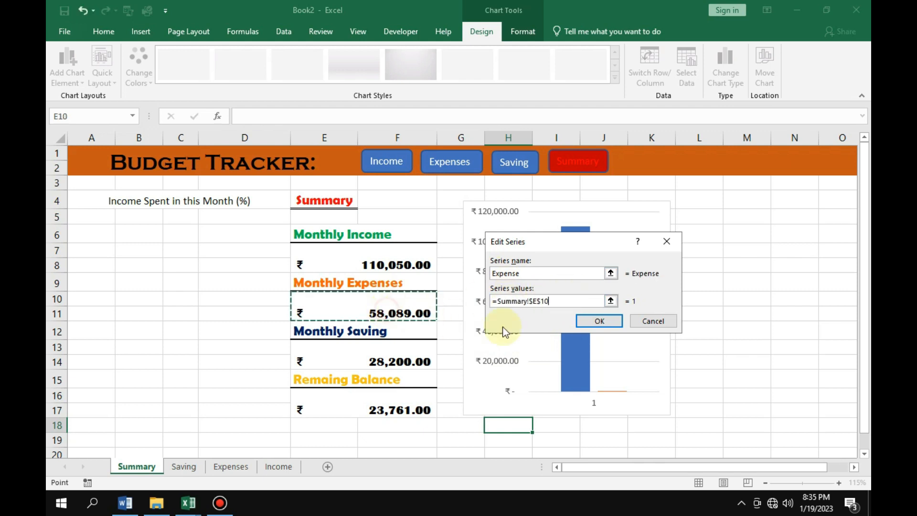
click(600, 321)
click(721, 407)
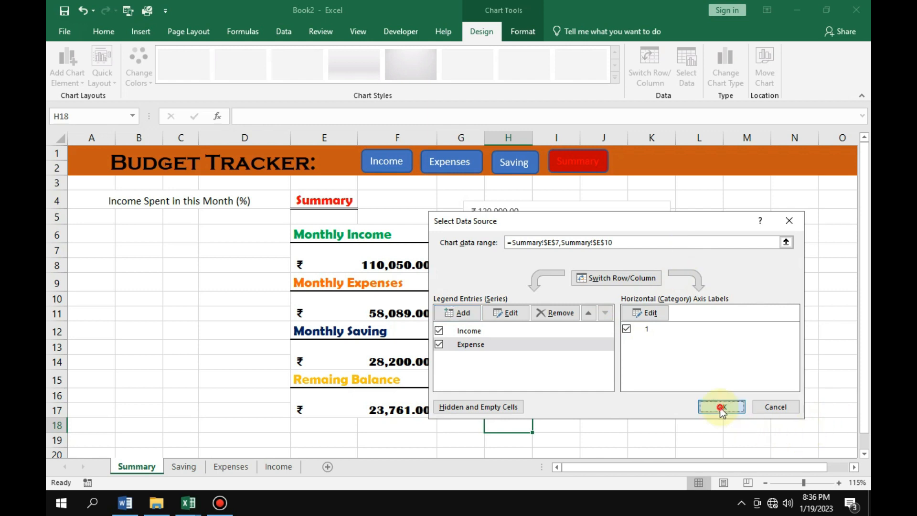
drag(548, 208, 612, 217)
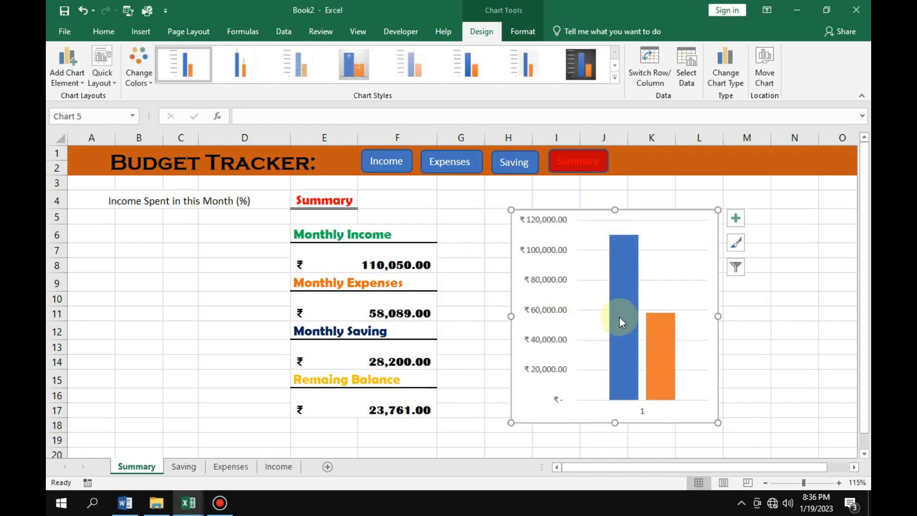
Delete the horizontal axis label and the gridlines from the column chart.
click(642, 412)
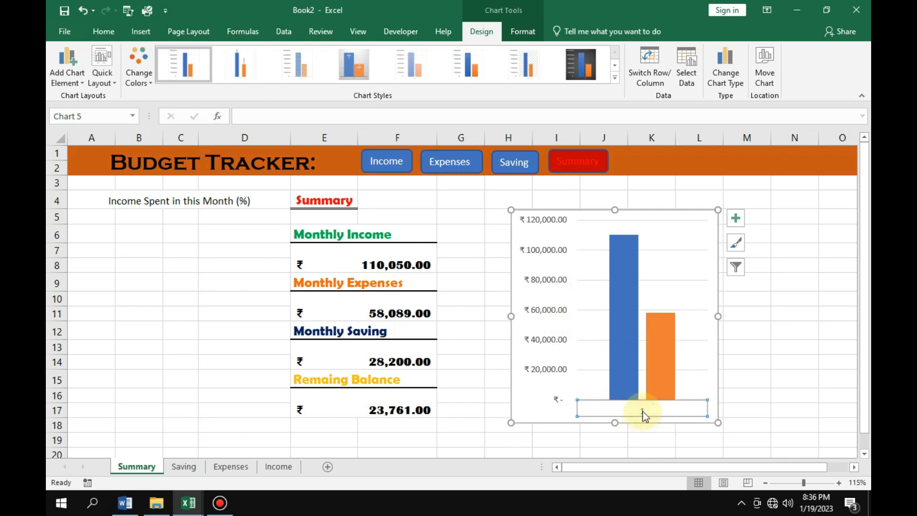
key(Delete)
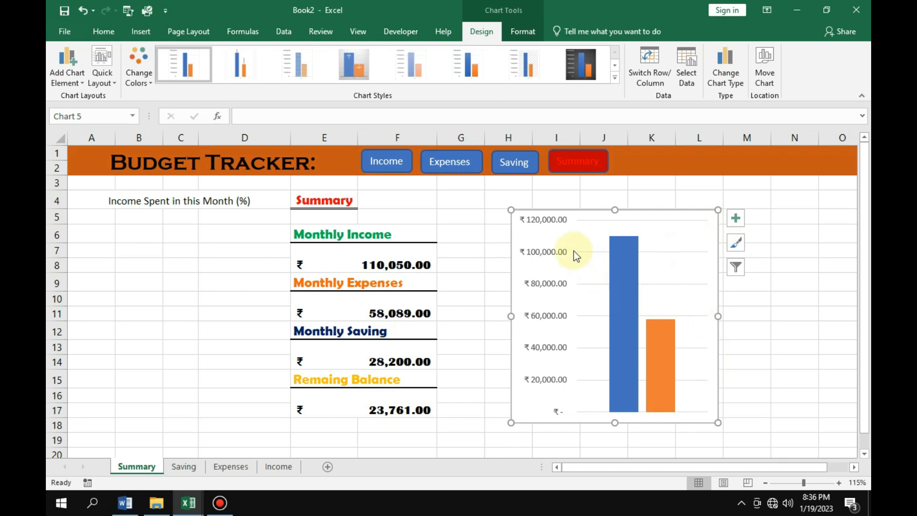
click(694, 252)
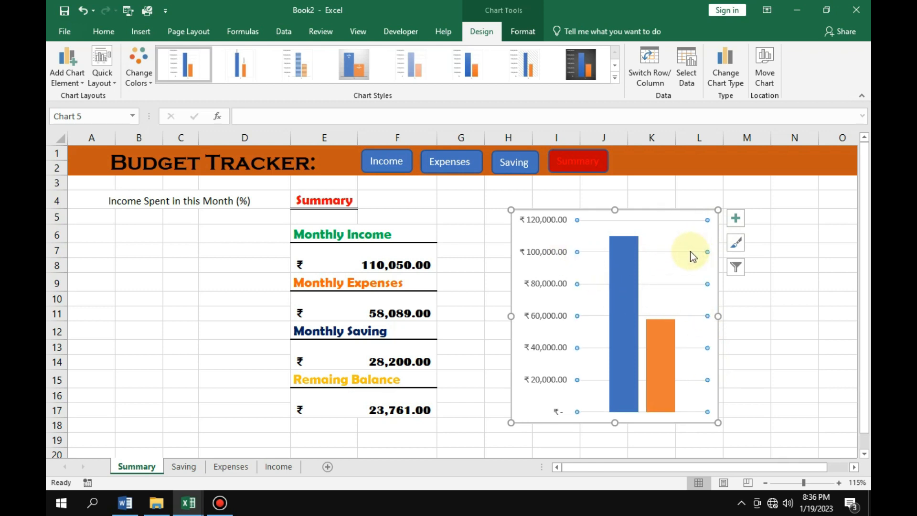
key(Delete)
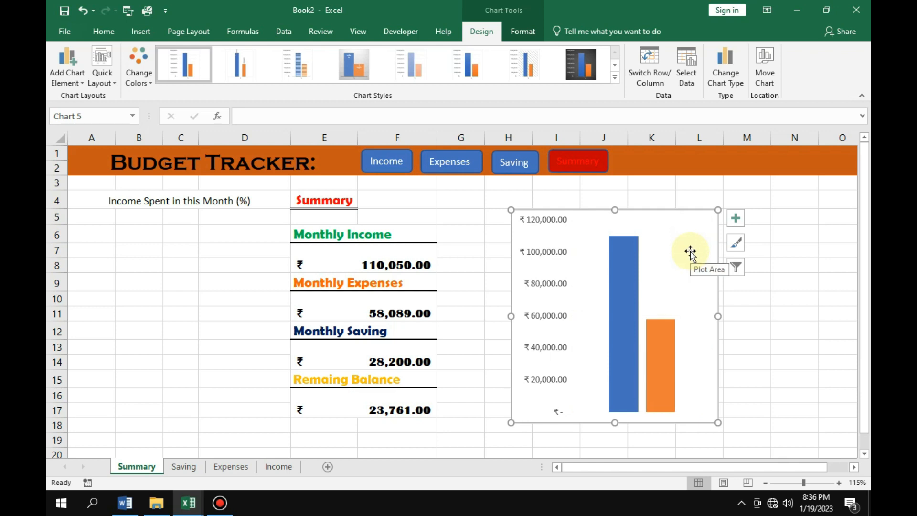
Add a legend to the Income and Expense column chart.
click(735, 218)
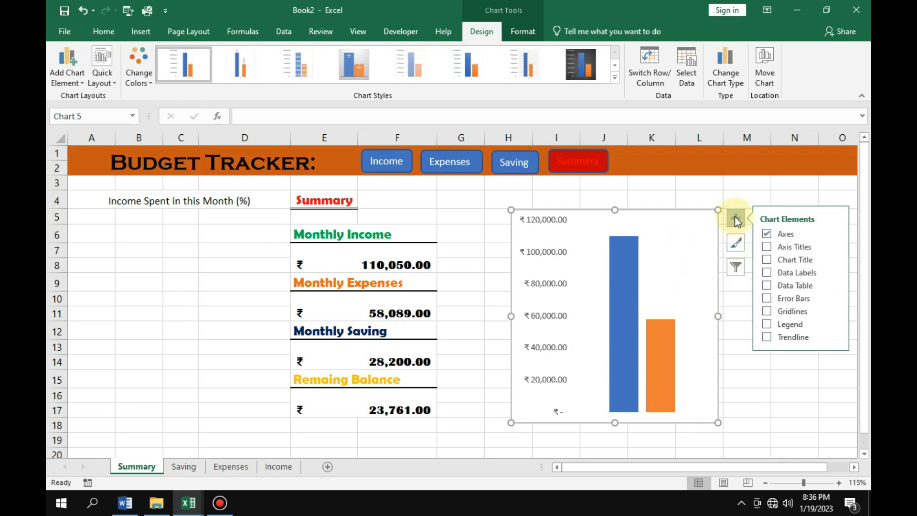
click(767, 328)
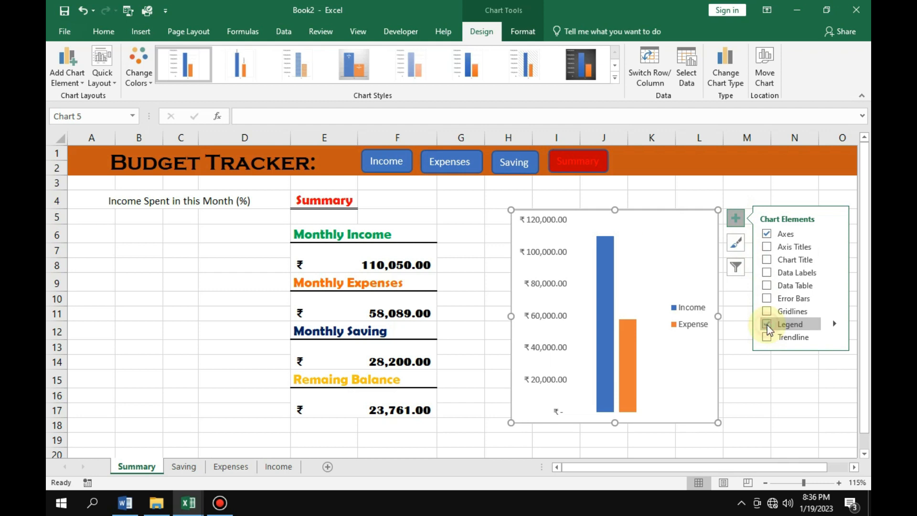
Set the chart legend's position to Bottom.
click(684, 318)
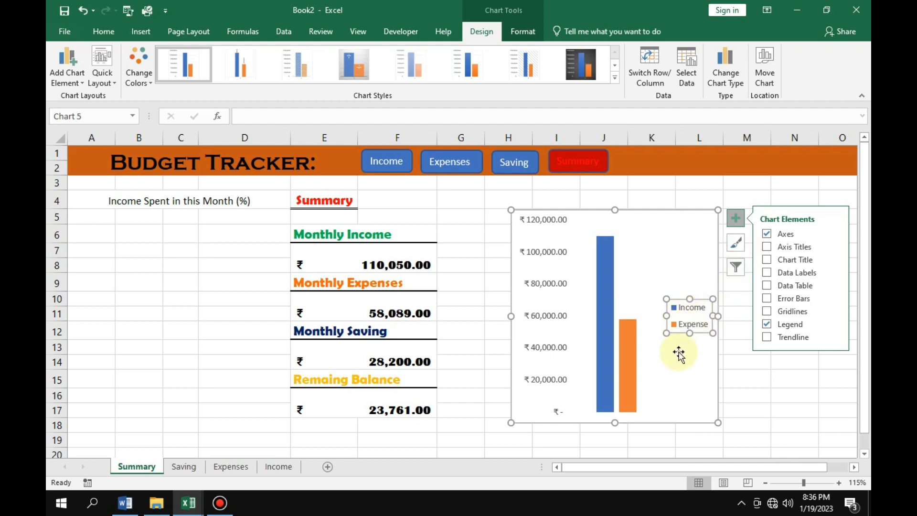
right_click(689, 322)
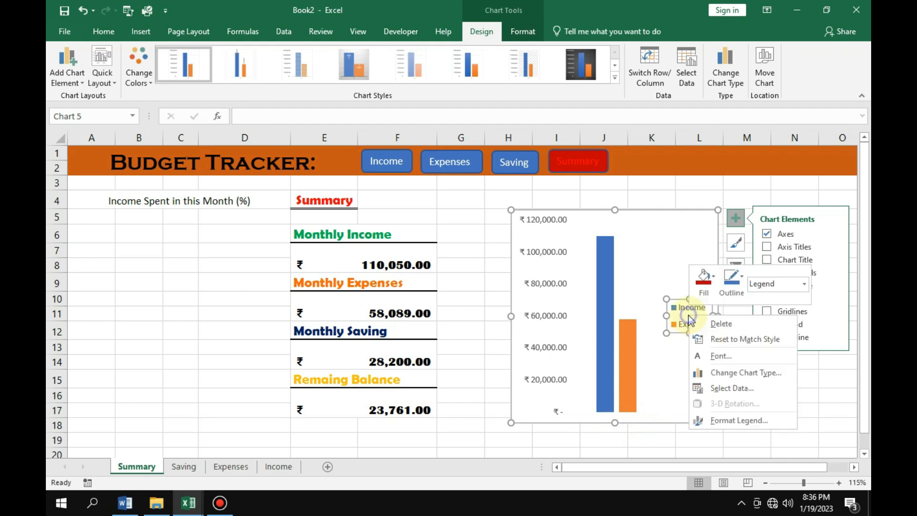
click(721, 421)
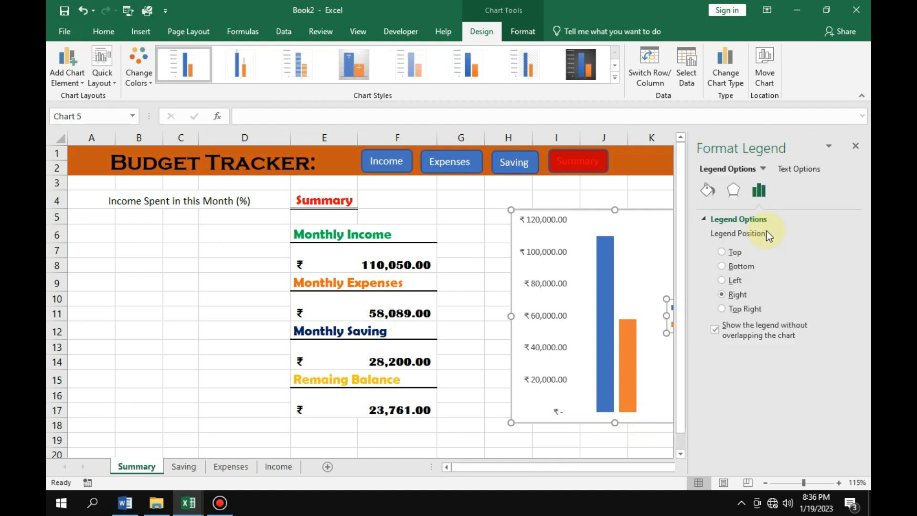
click(722, 266)
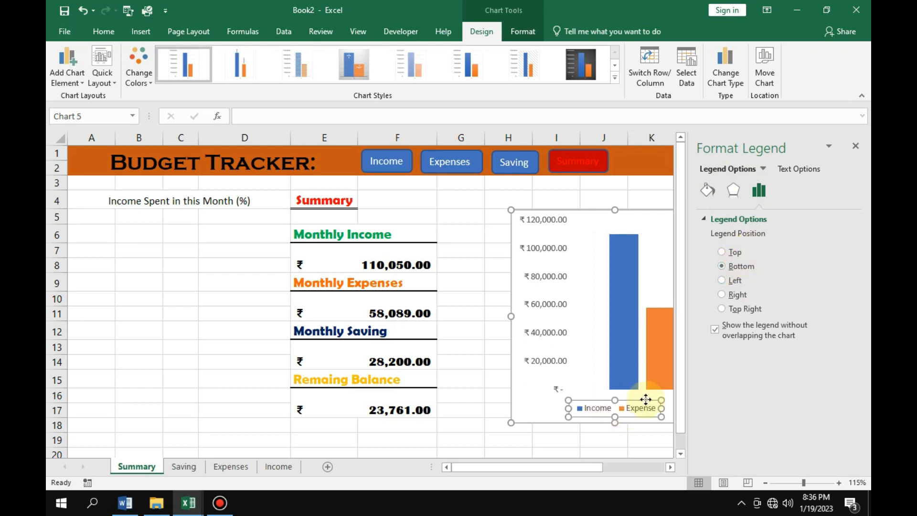
click(855, 146)
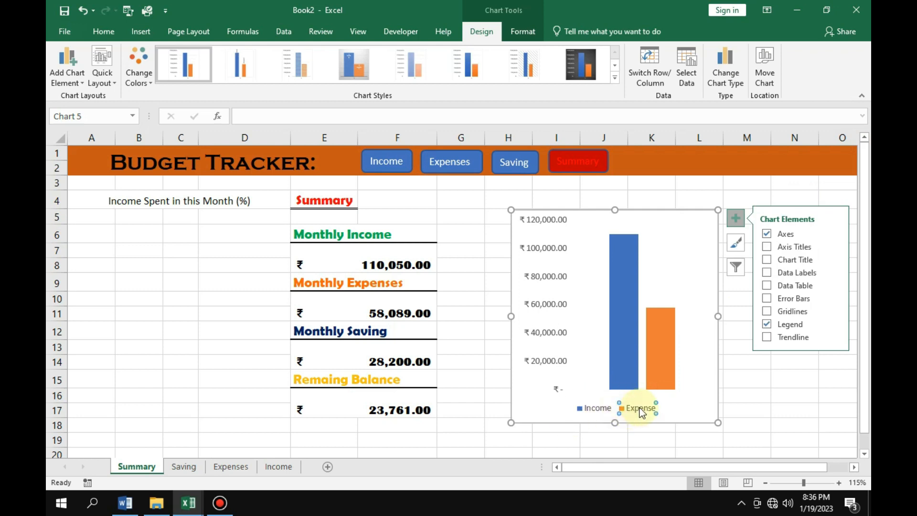
Shift the chart's legend slightly sideways so it sits centred beneath the Income and Expense columns.
click(603, 409)
click(650, 429)
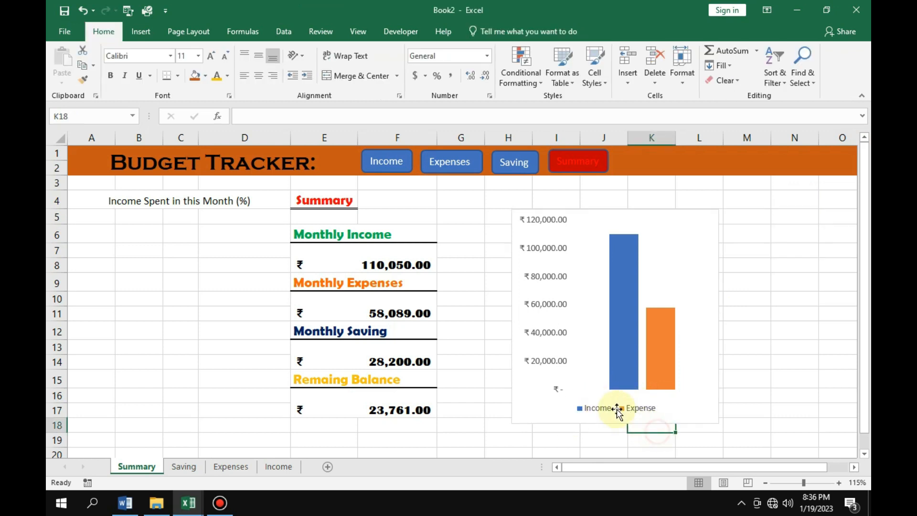
click(601, 416)
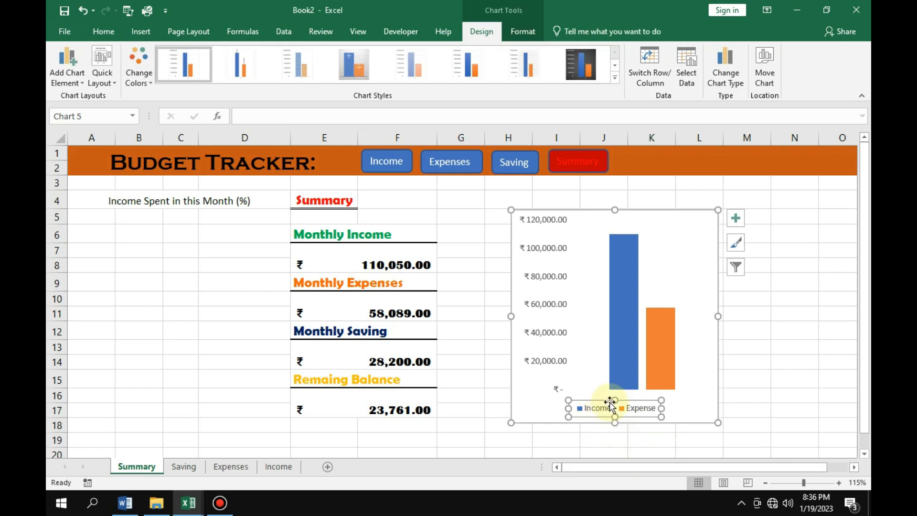
drag(608, 401, 629, 405)
click(637, 442)
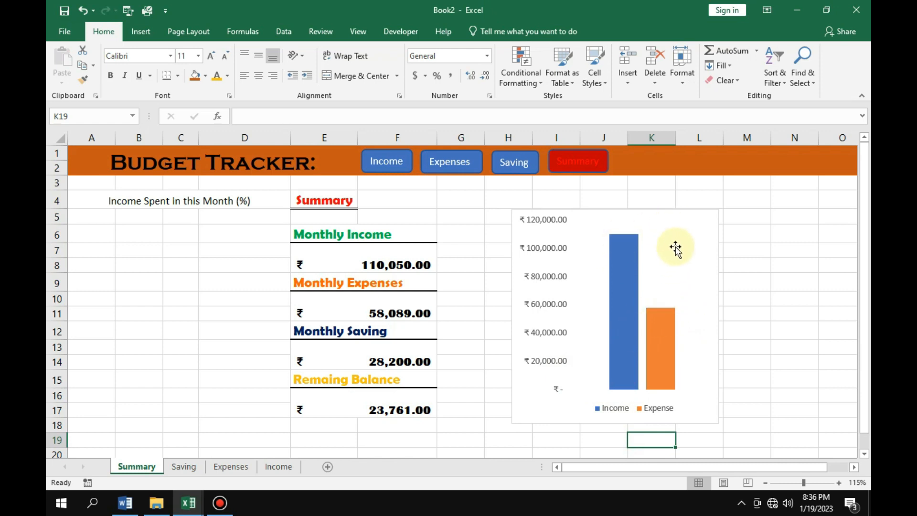
click(703, 301)
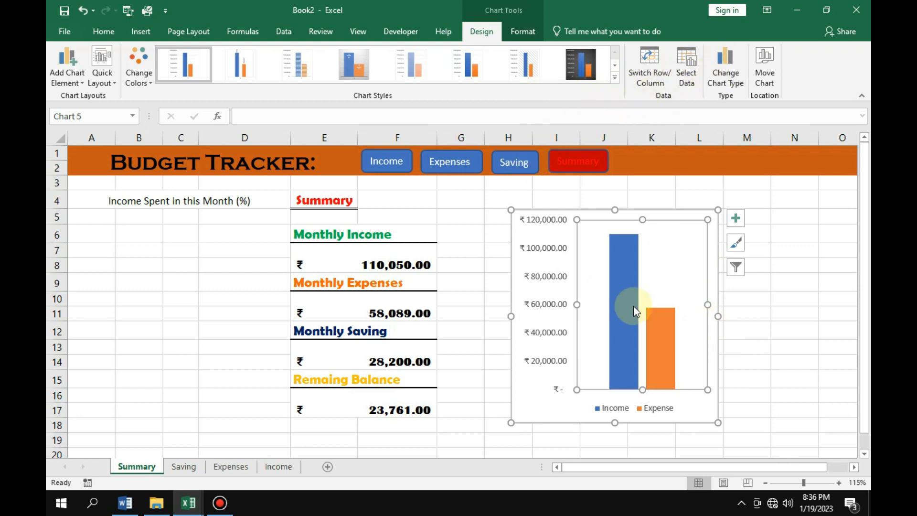
click(755, 358)
click(712, 311)
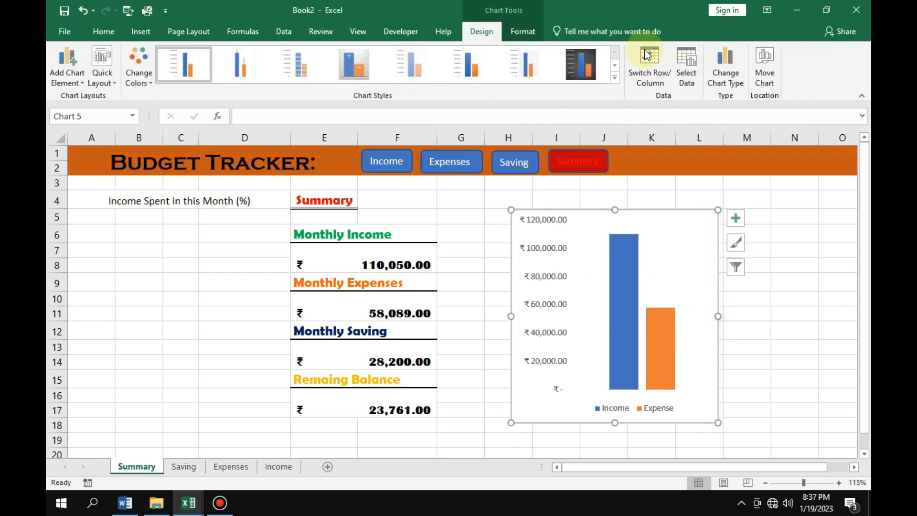
click(615, 79)
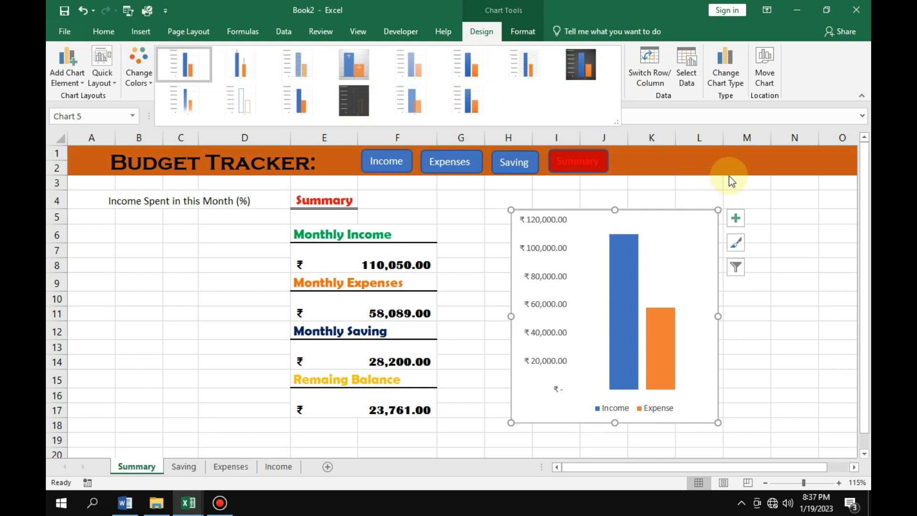
click(793, 333)
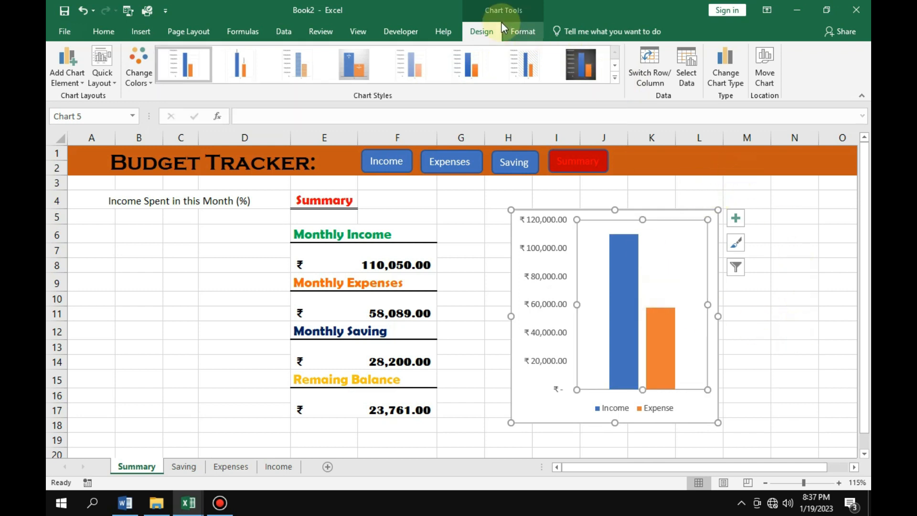
Try to apply the first bevel shape effect to the chart's plot area.
click(523, 31)
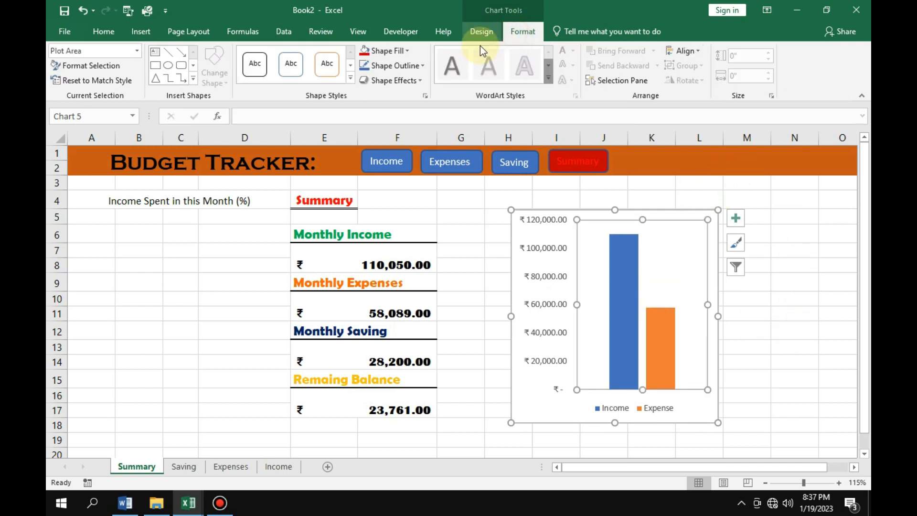
click(410, 85)
mouse_move(403, 248)
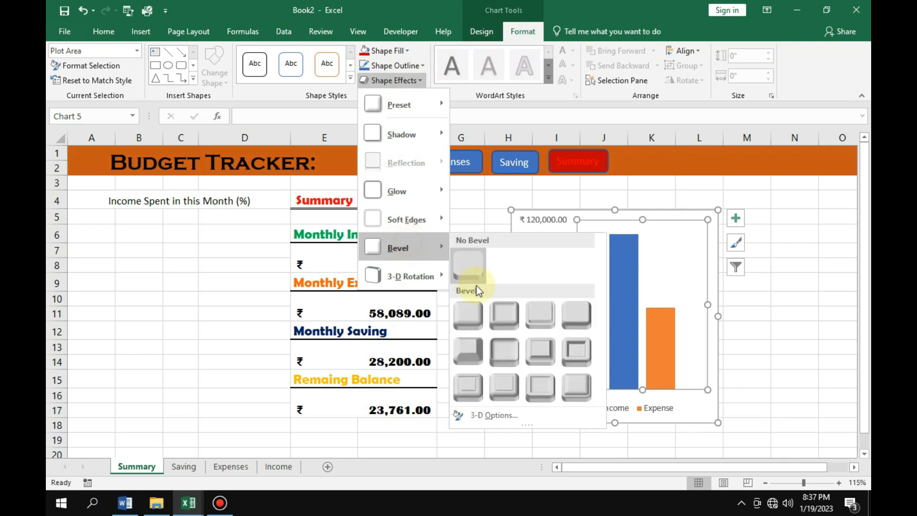
click(470, 318)
click(732, 360)
click(686, 384)
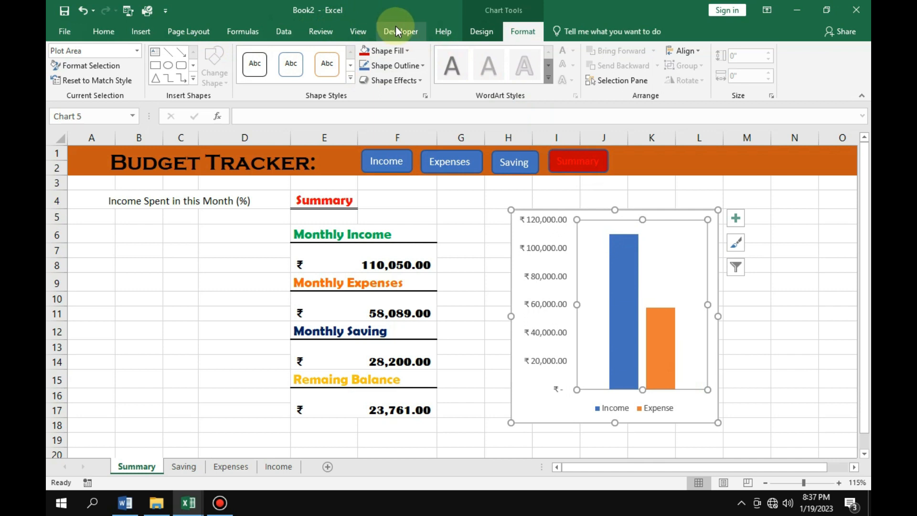
Change the Income and Expense chart's type to 3-D Clustered Column.
click(474, 31)
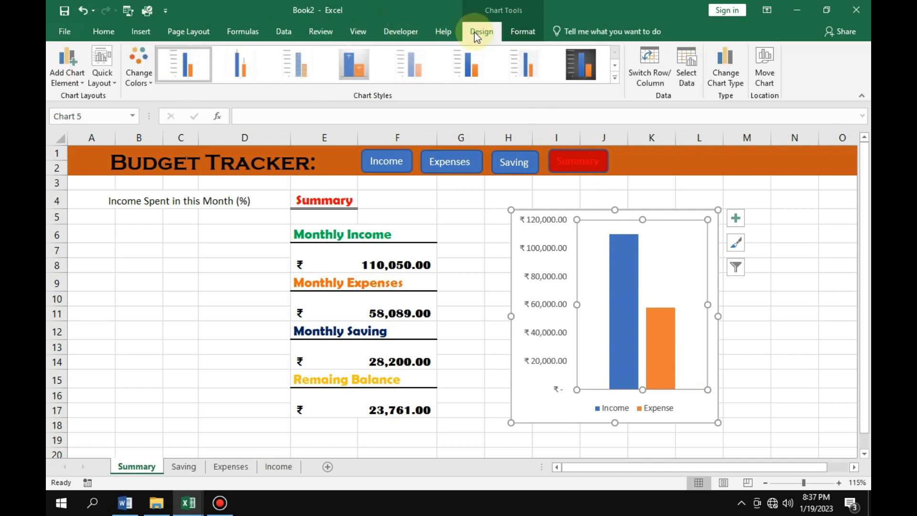
click(726, 80)
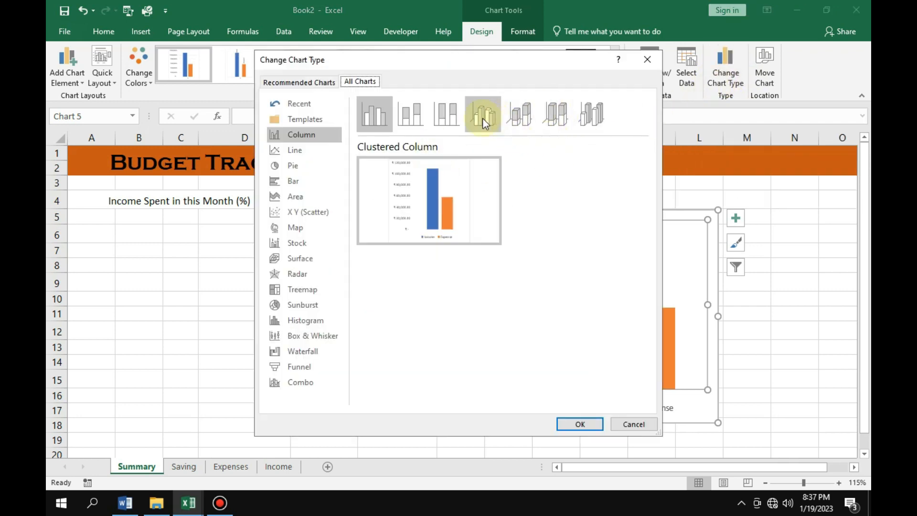
click(485, 120)
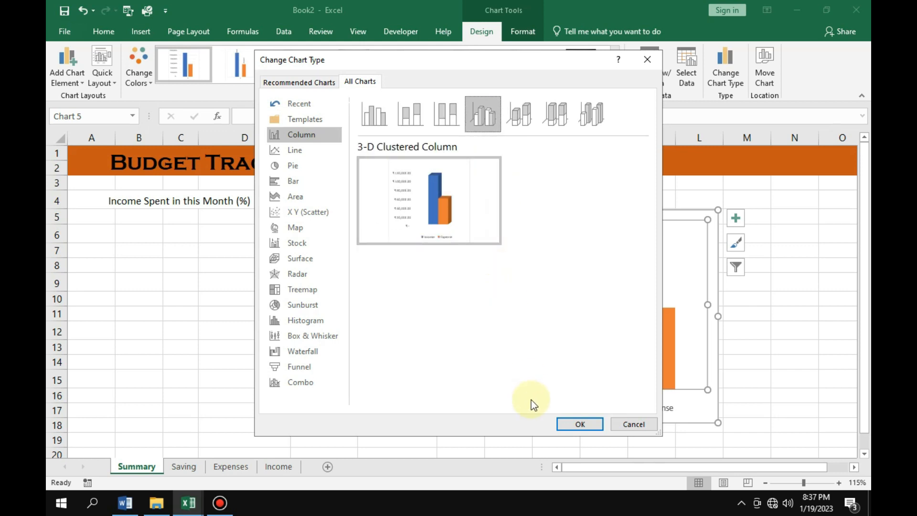
click(569, 428)
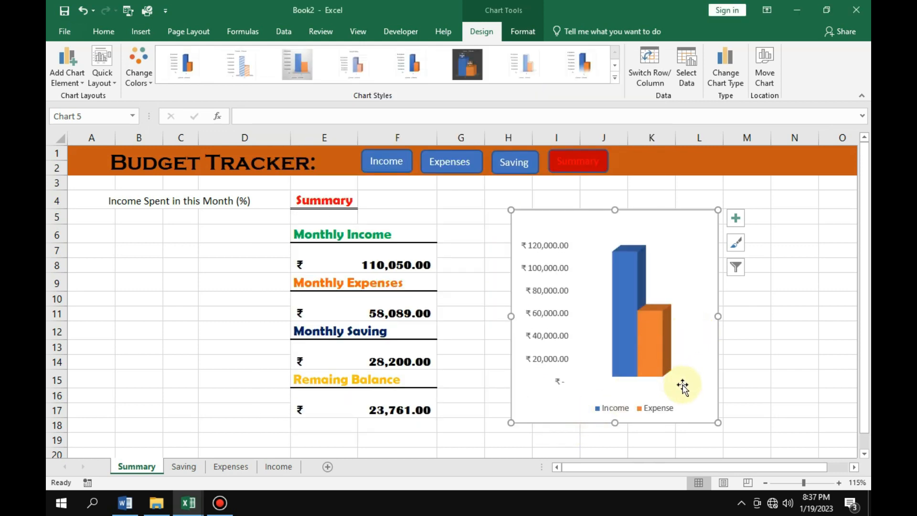
click(777, 311)
Give the 3-D column chart's walls no fill and no outline.
click(694, 297)
click(522, 31)
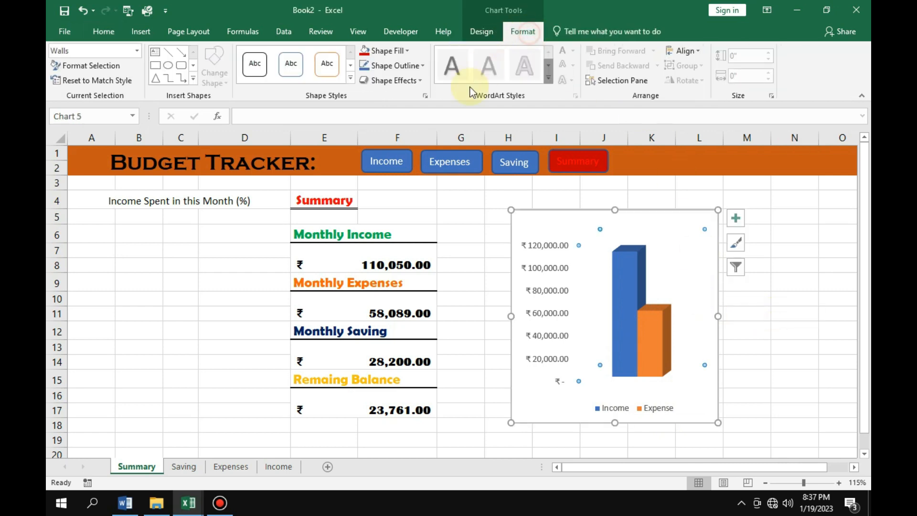
click(387, 51)
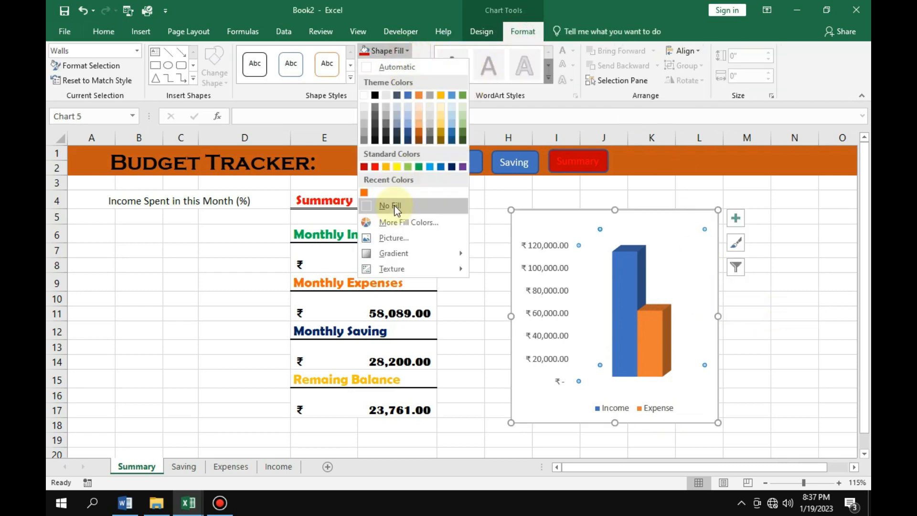
click(393, 205)
click(404, 64)
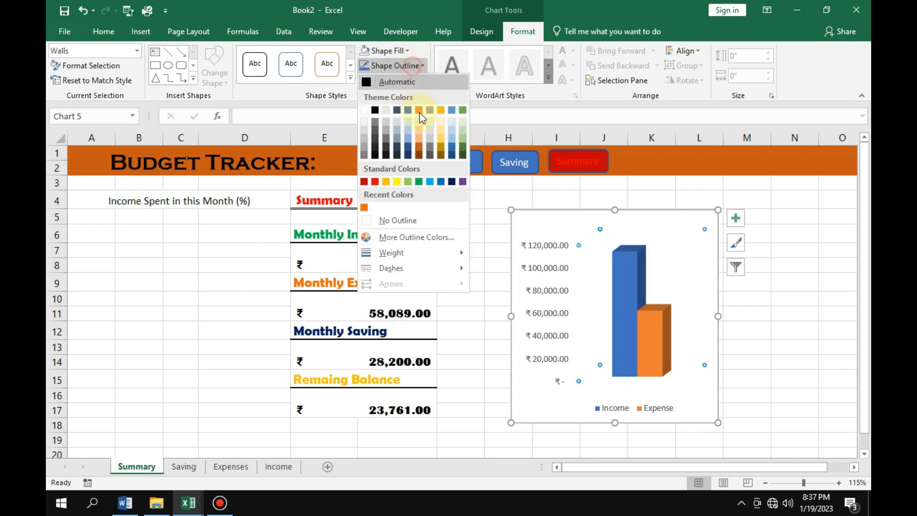
click(405, 219)
click(782, 316)
click(678, 270)
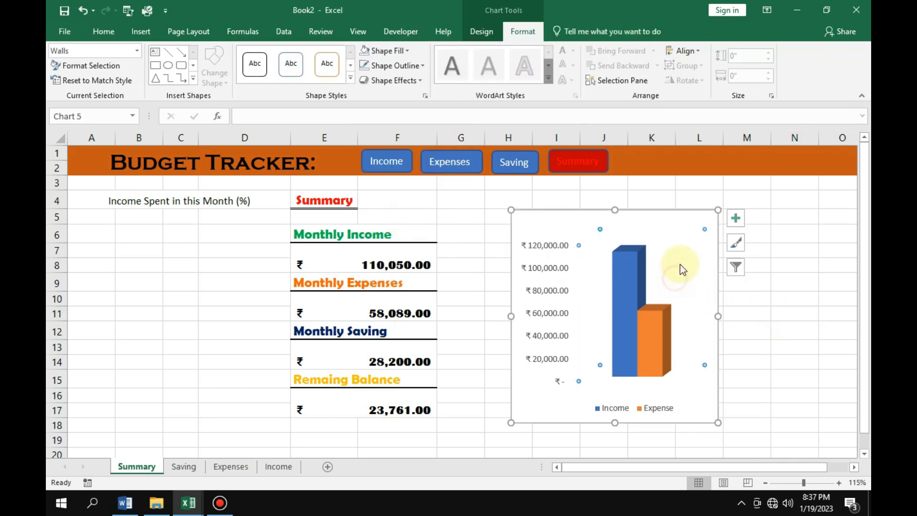
Move the column chart up about one row and give its chart area no fill and no outline.
drag(683, 213, 686, 197)
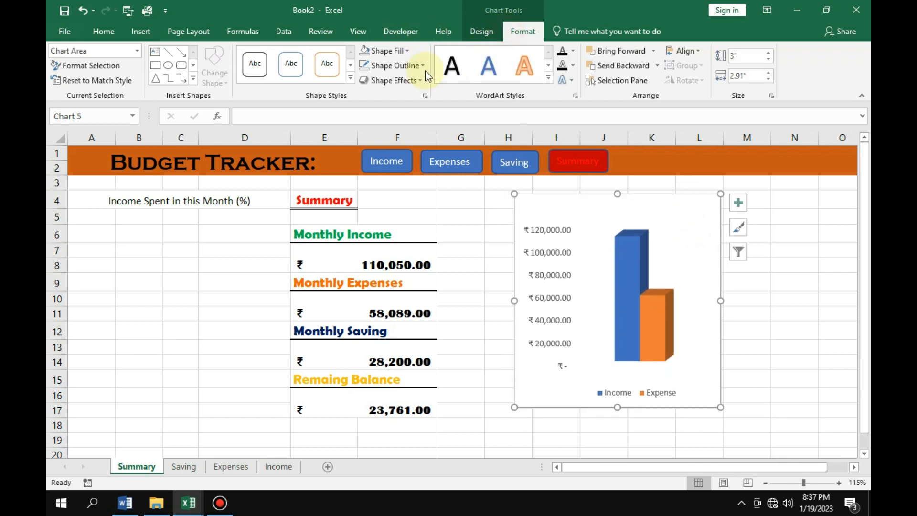
click(397, 50)
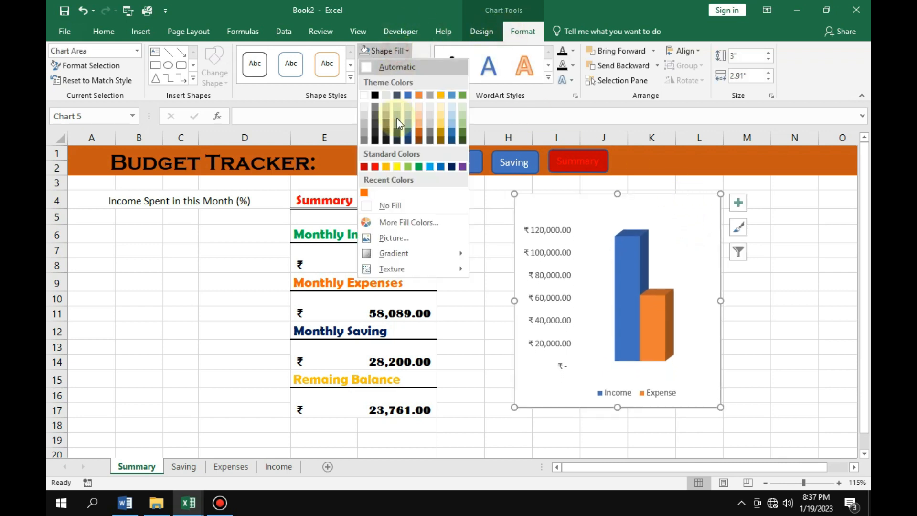
click(379, 203)
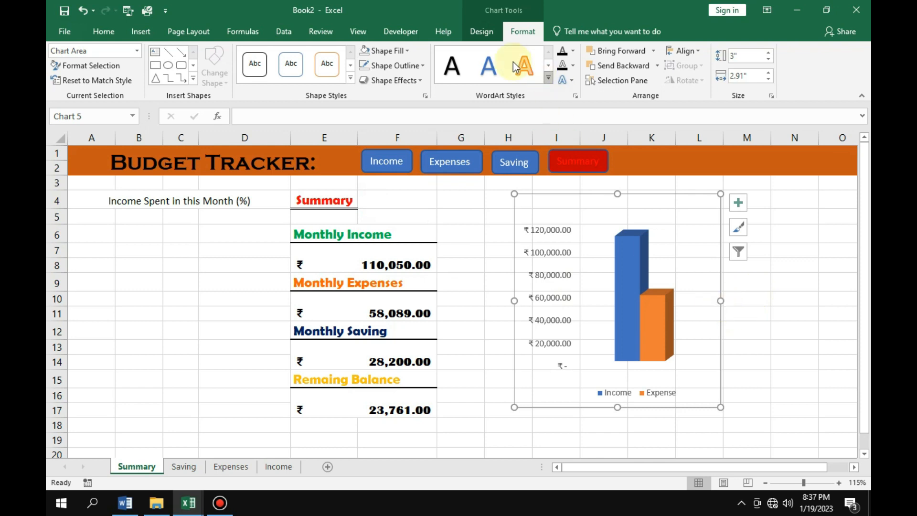
click(400, 65)
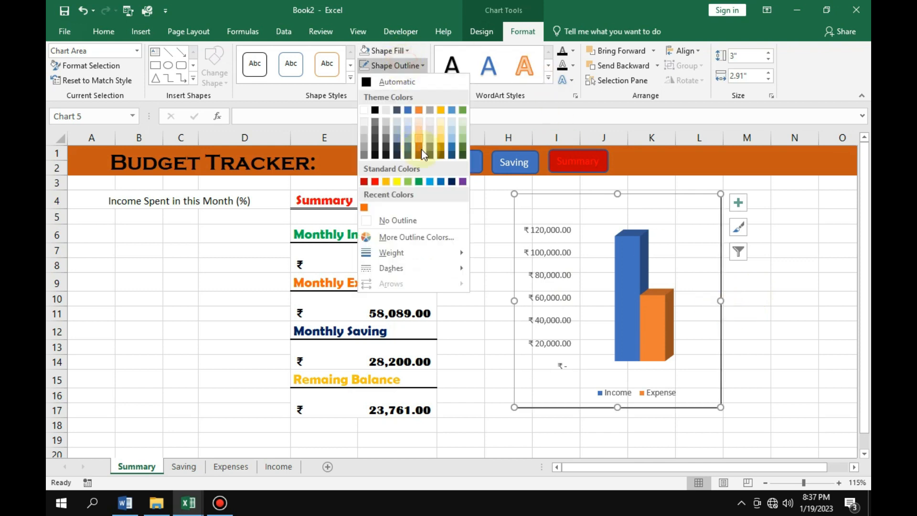
click(403, 219)
click(794, 330)
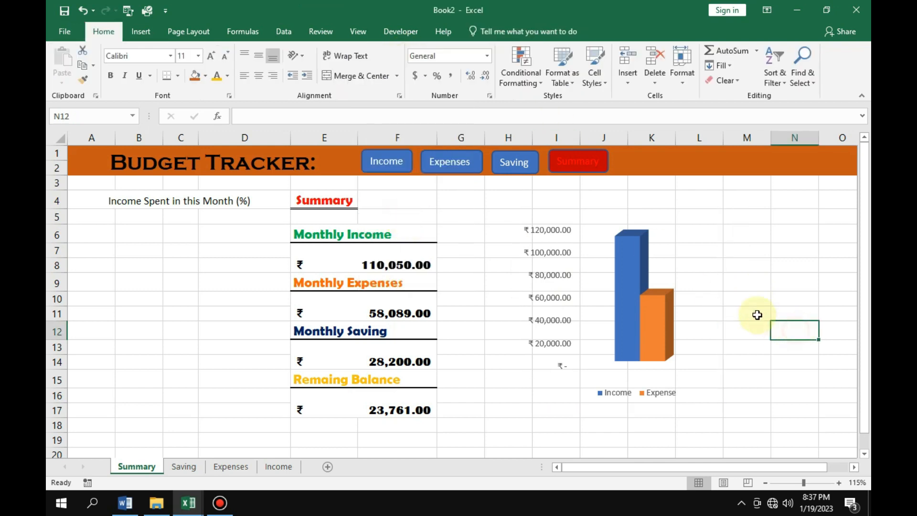
Move the column chart beside the summary totals, over columns G to K.
click(619, 306)
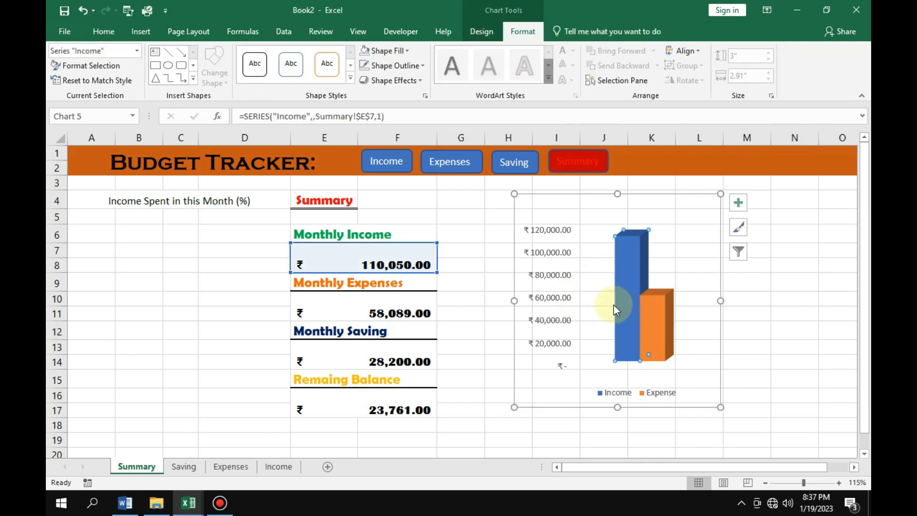
click(512, 310)
drag(512, 309, 445, 306)
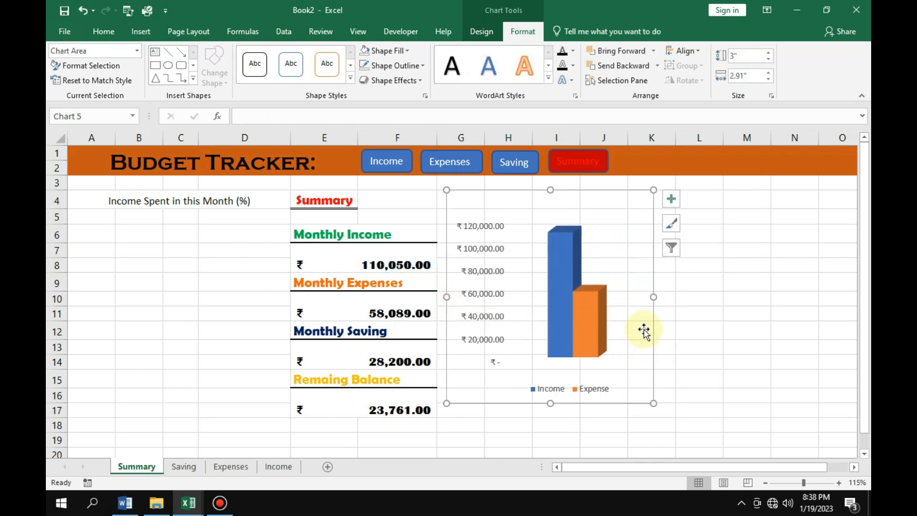
Insert a doughnut chart on the Summary sheet, starting from empty cell D8.
scroll(714, 382, up, 1)
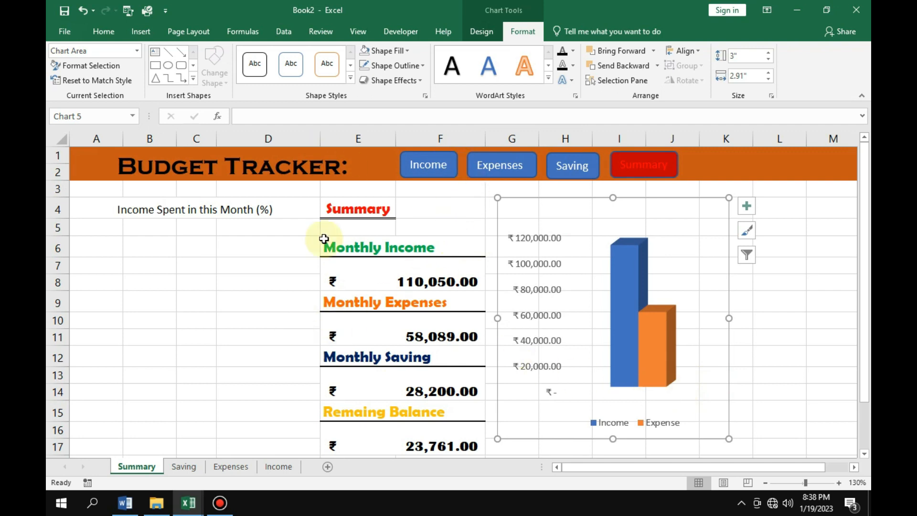
click(227, 281)
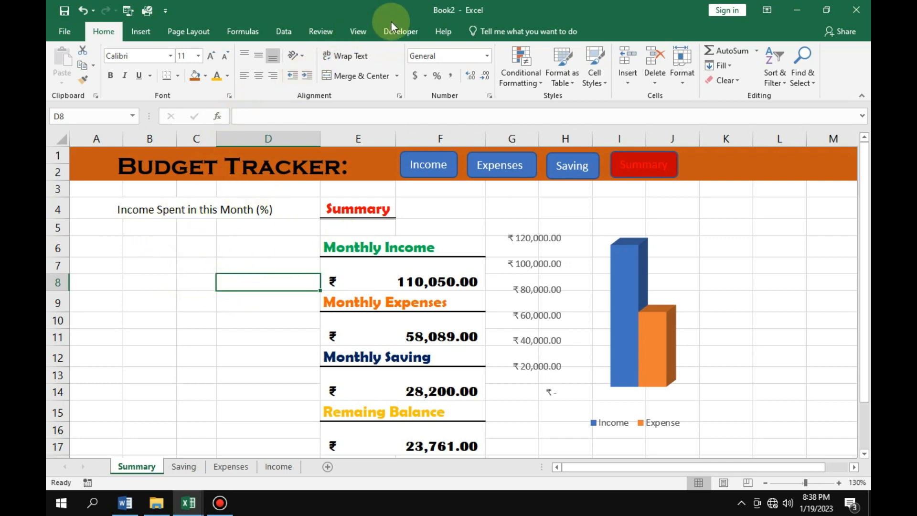
click(141, 31)
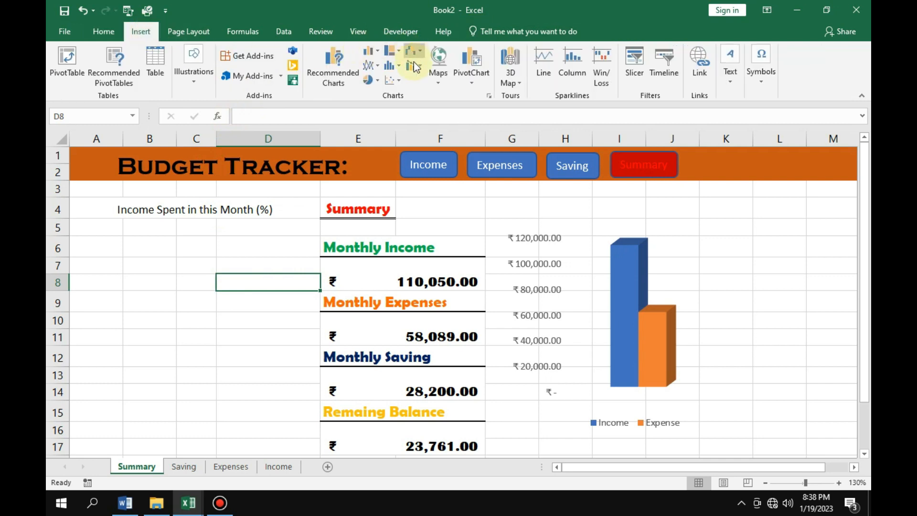
click(375, 82)
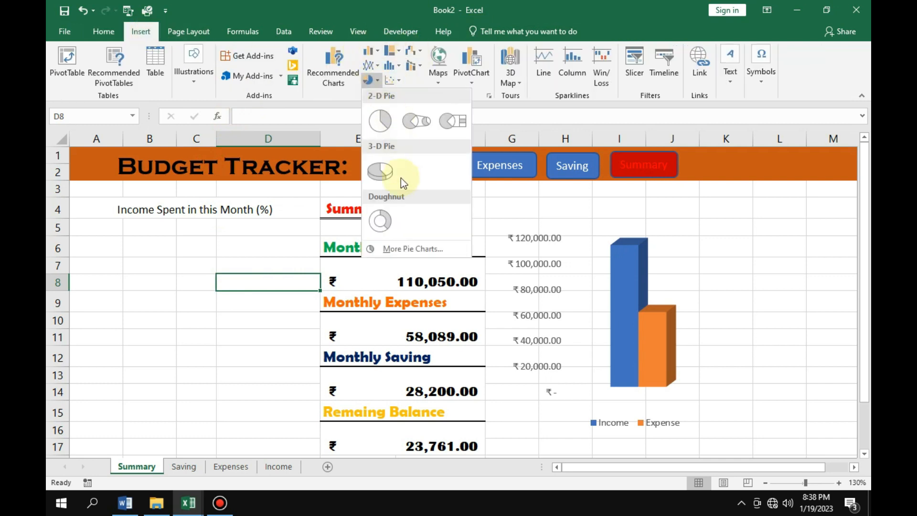
click(385, 223)
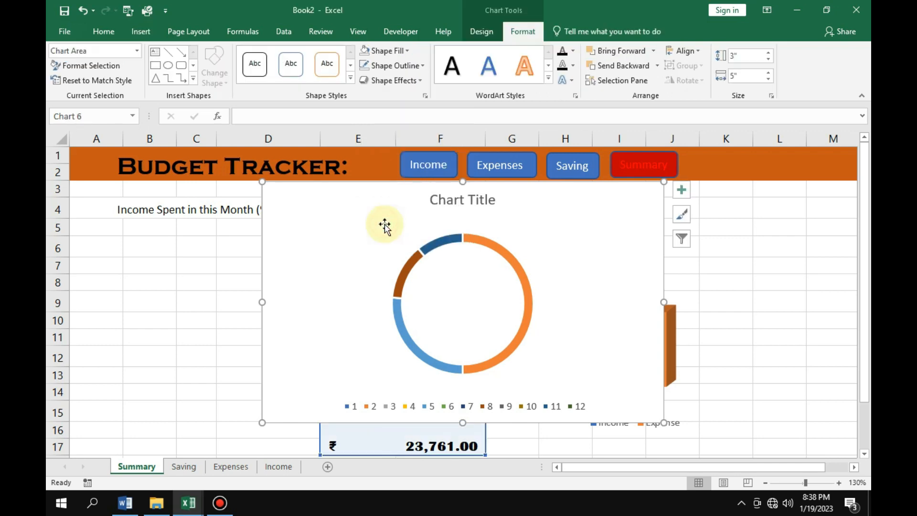
click(472, 200)
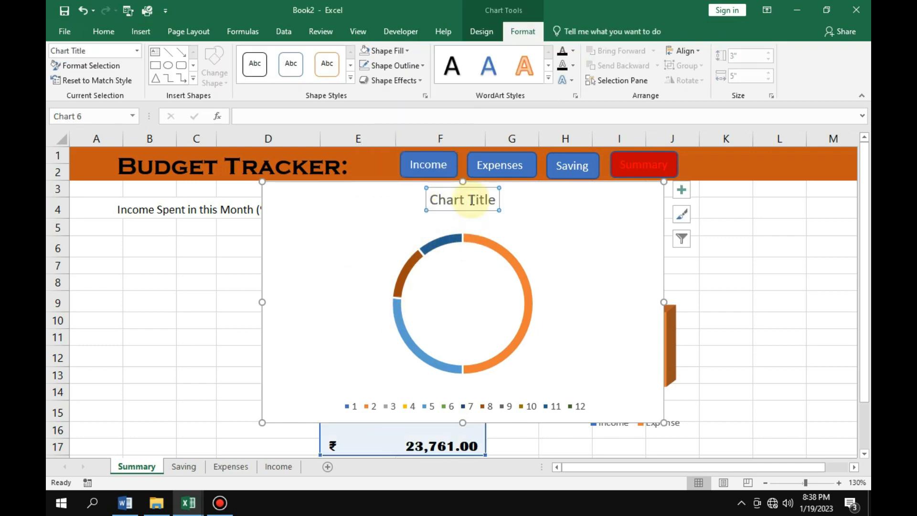
key(Delete)
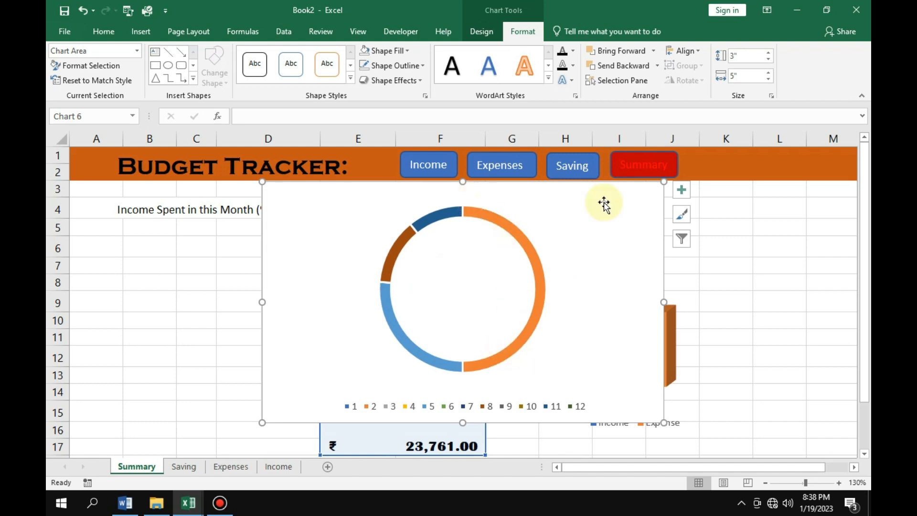
click(524, 193)
drag(431, 213, 418, 222)
click(600, 198)
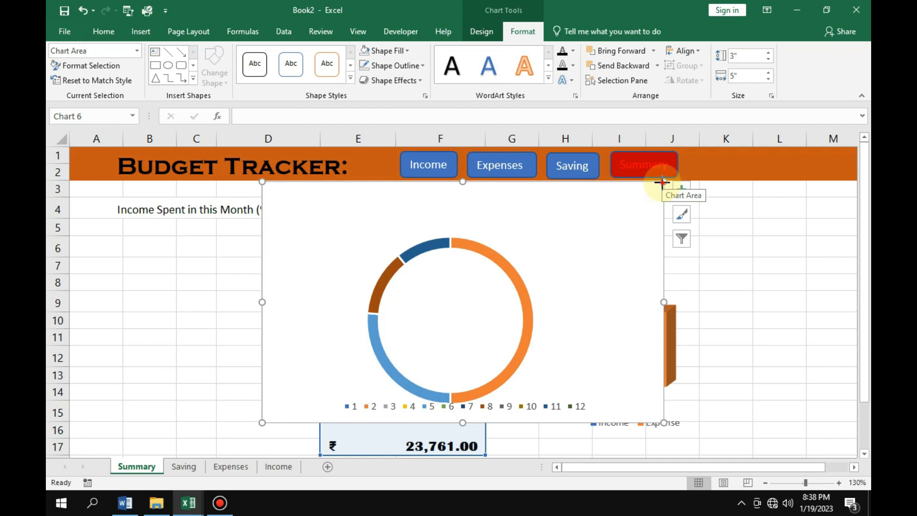
Delete the doughnut chart from the Summary sheet.
drag(663, 183, 662, 183)
key(Delete)
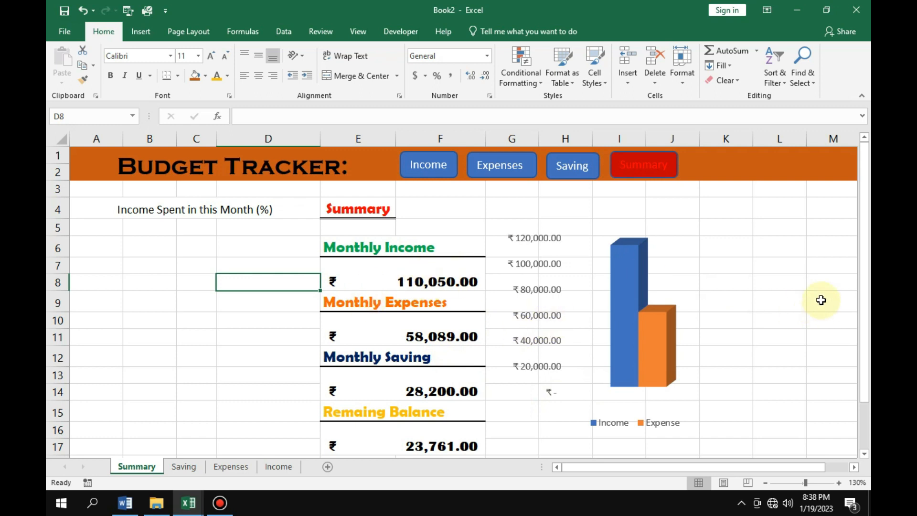
Calculate the share of income spent in cell L7 with =E10/E7 and format it as a percentage.
click(787, 283)
click(818, 283)
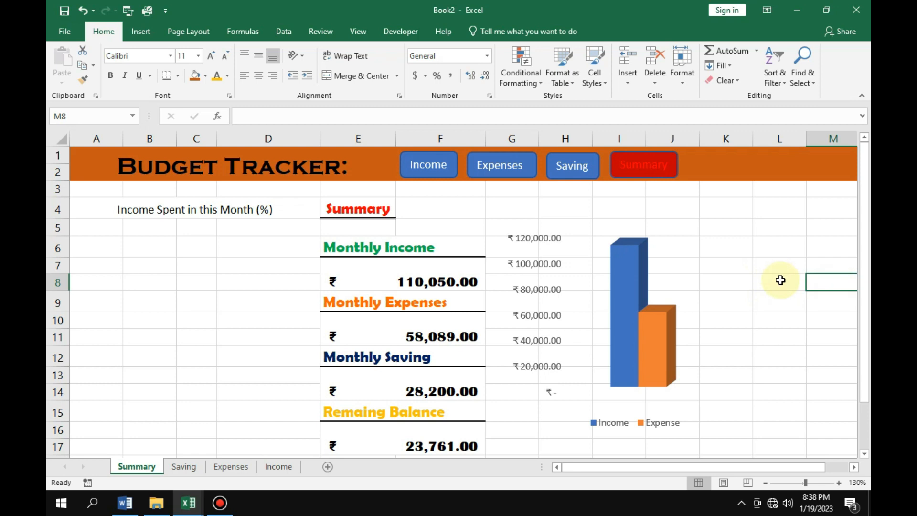
click(780, 280)
click(800, 265)
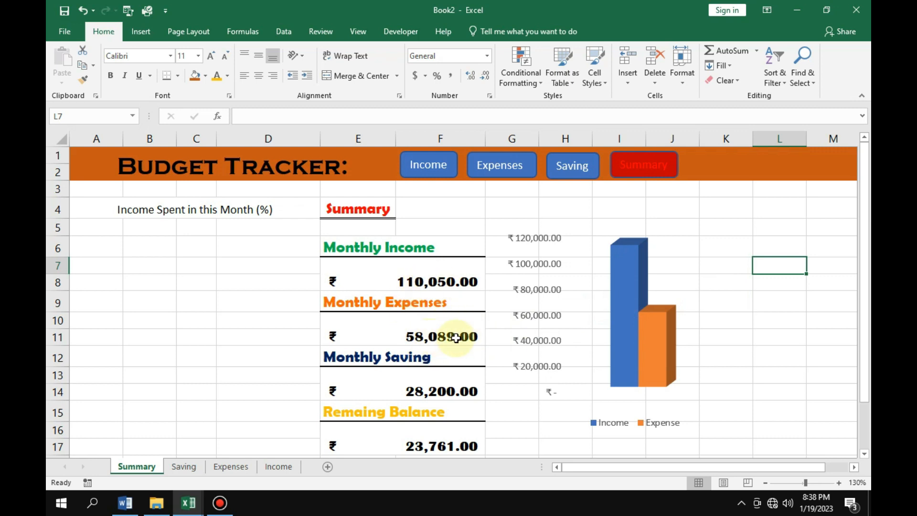
text(=)
click(429, 336)
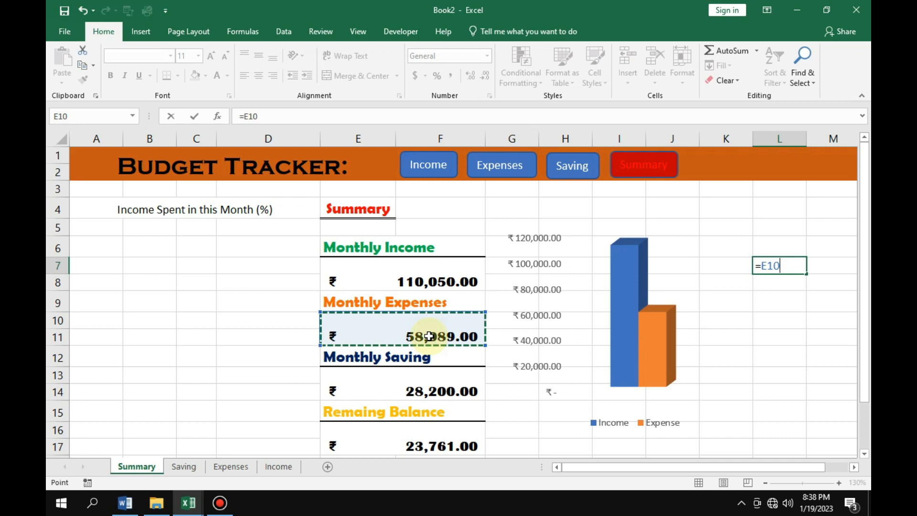
text(/)
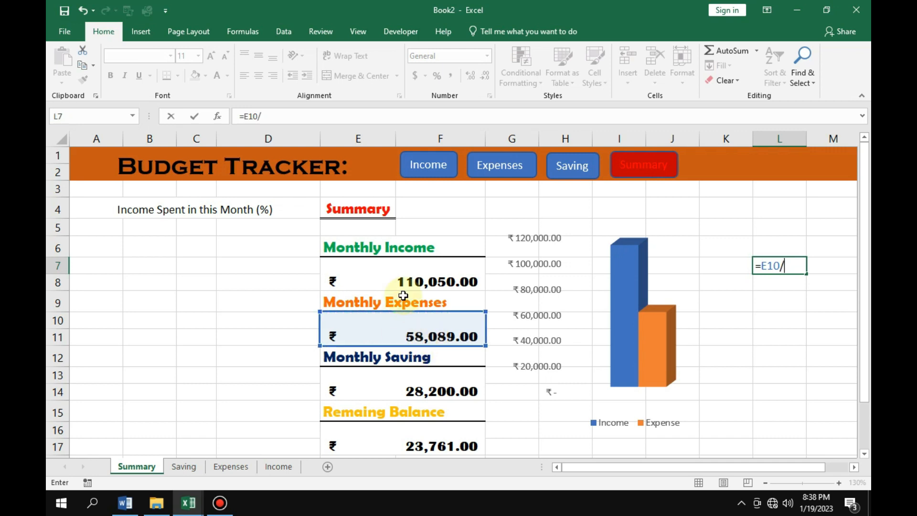
click(424, 283)
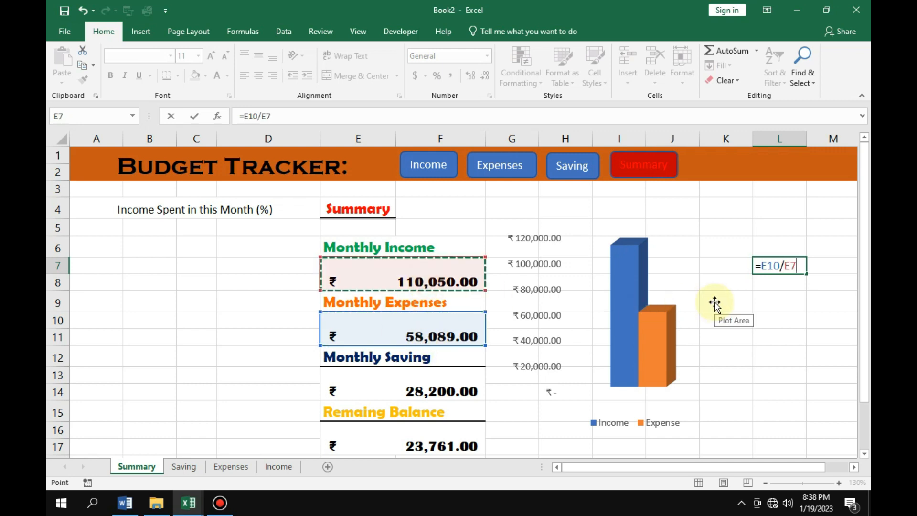
key(Return)
click(802, 267)
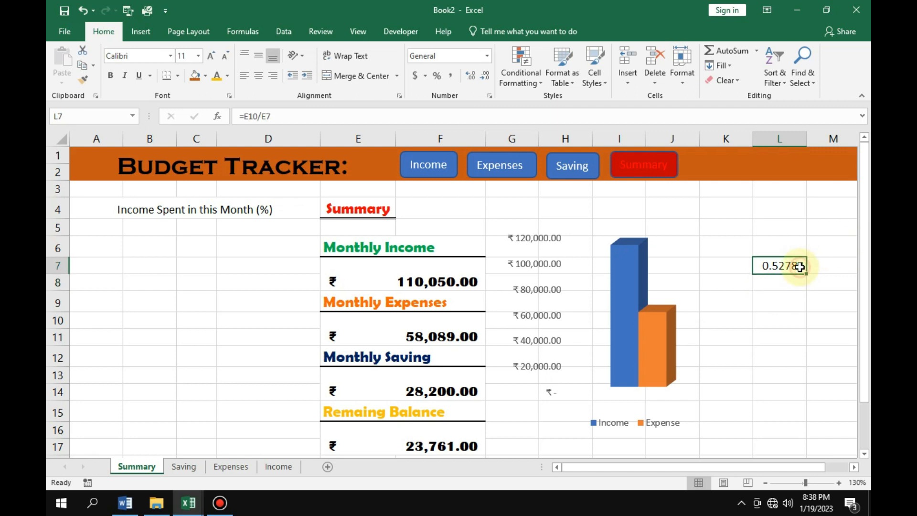
click(435, 76)
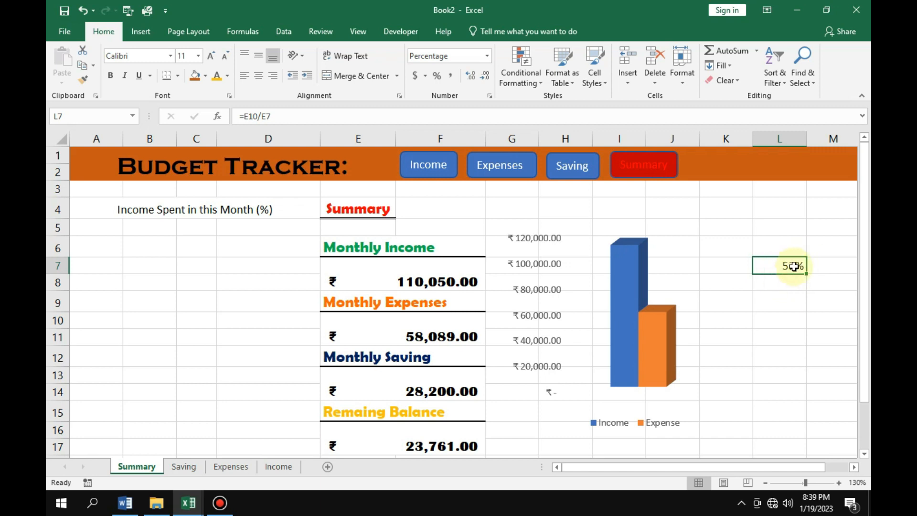
Calculate the unspent share of income in cell L6 with the formula =1-L7.
click(781, 247)
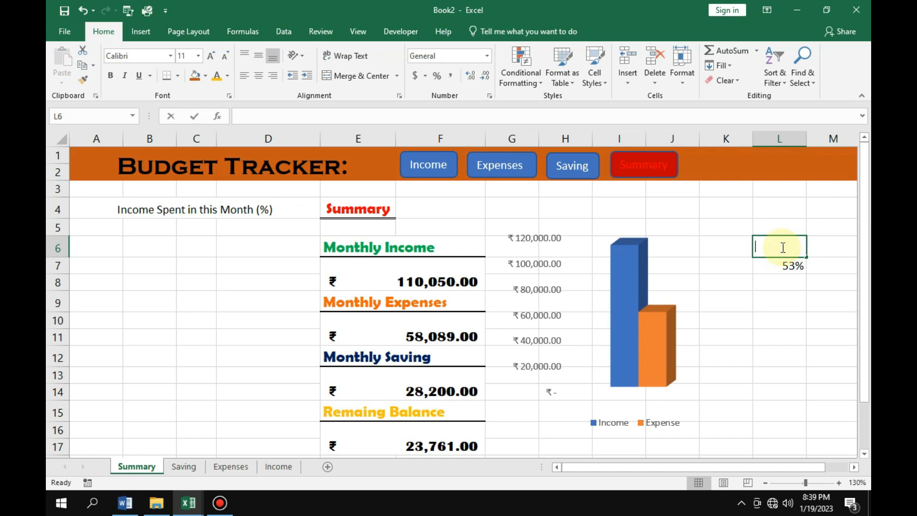
text(=1-)
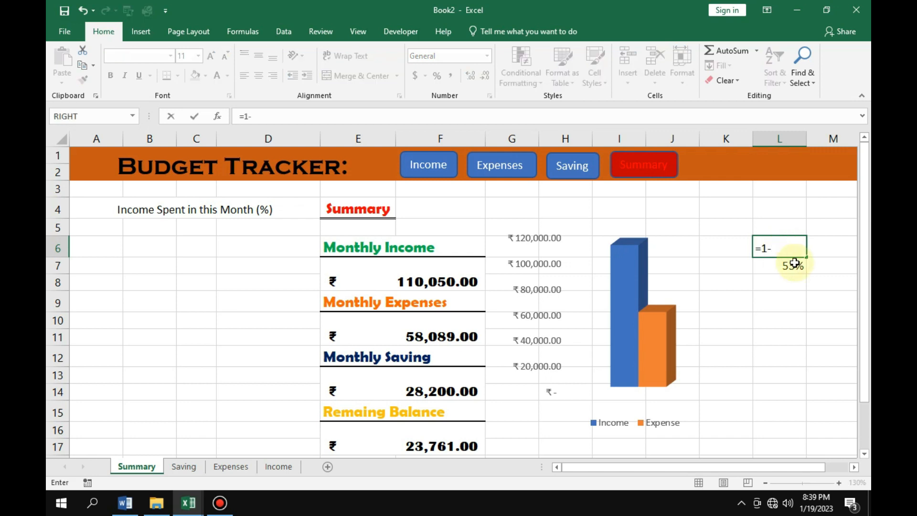
click(788, 266)
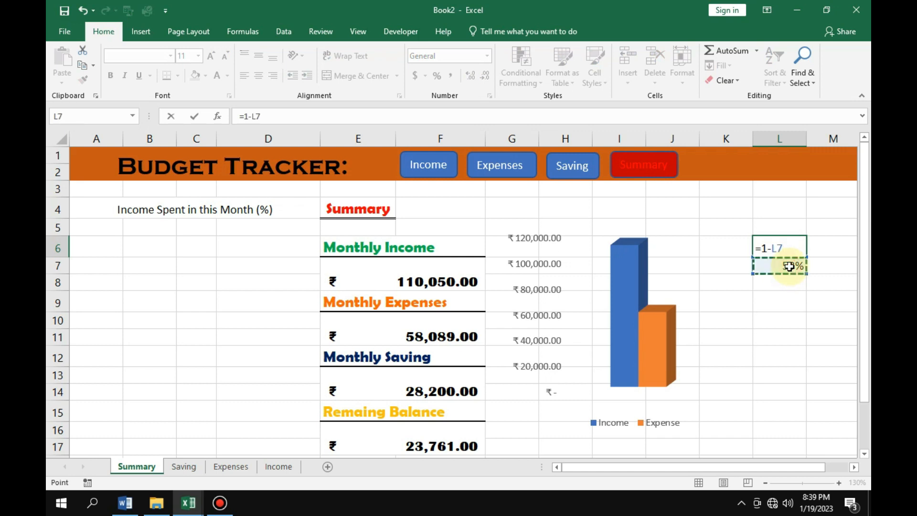
key(Return)
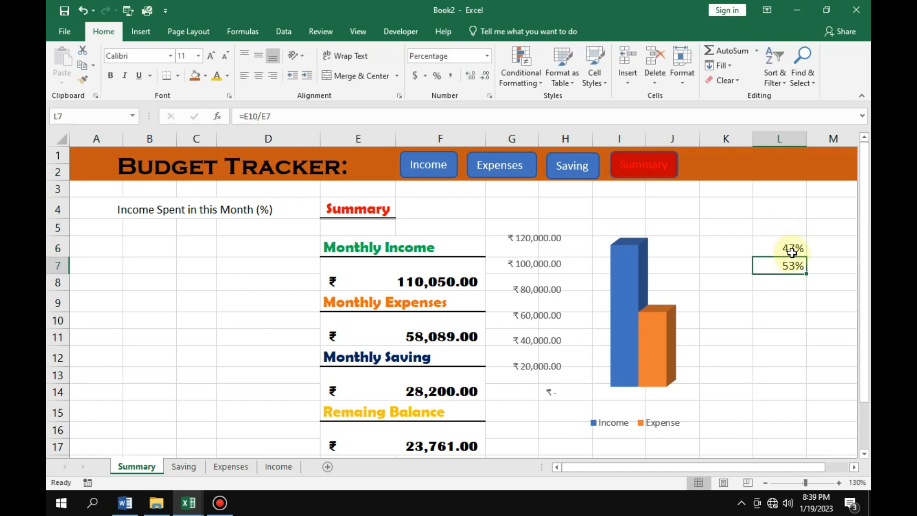
Insert a doughnut chart from the two percentages in L6:L7.
ctrl+click(774, 249)
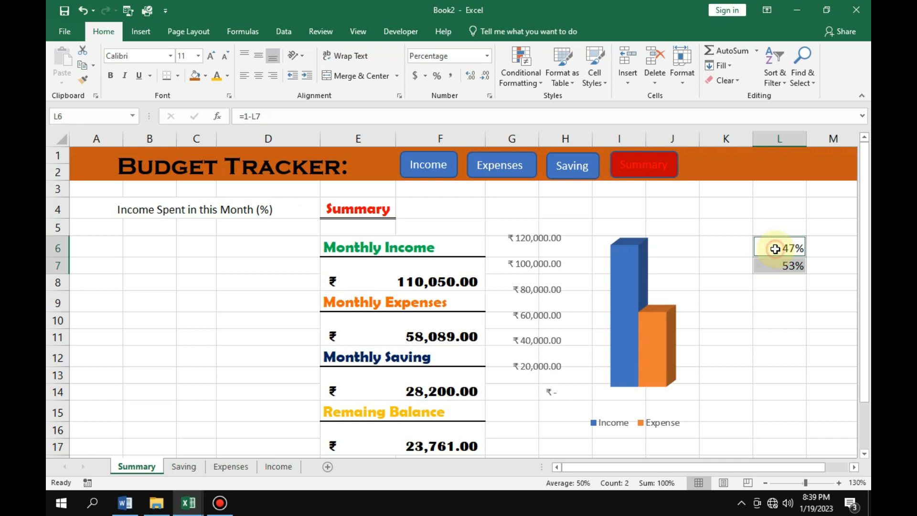
click(131, 32)
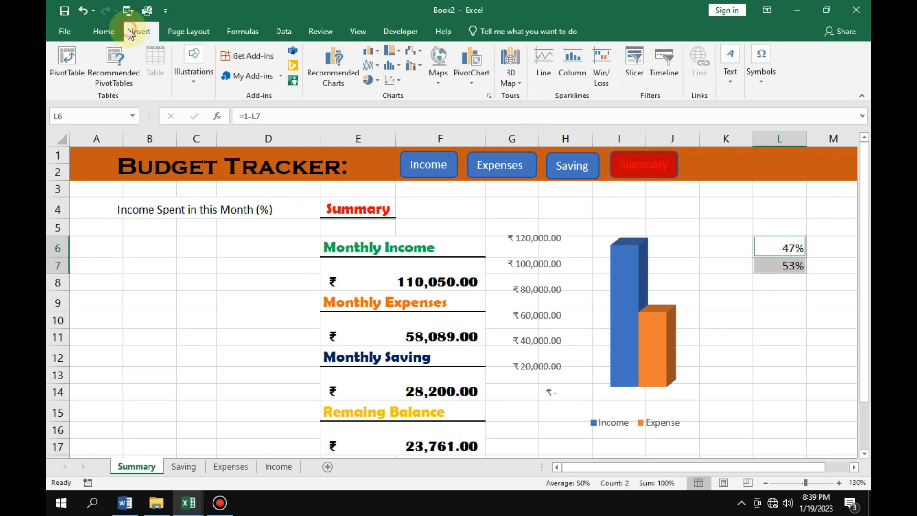
click(369, 80)
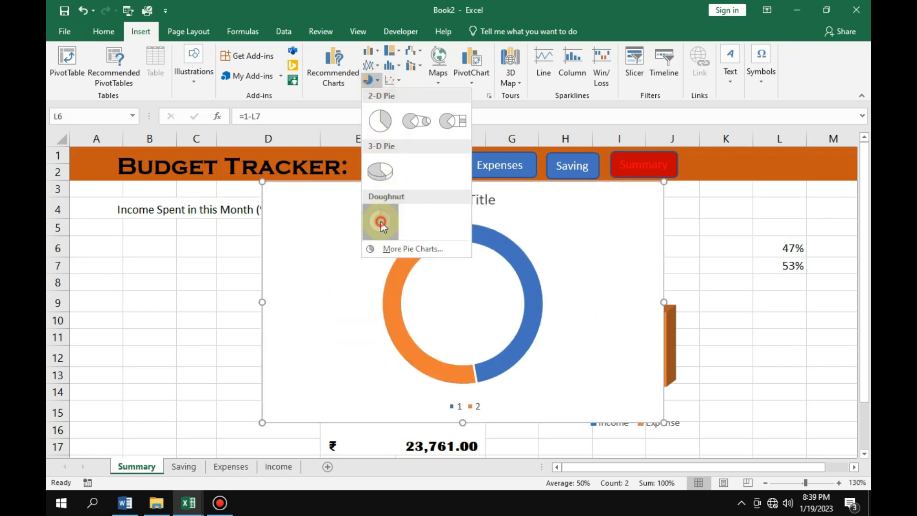
click(380, 222)
Remove the chart title and the legend from the doughnut chart.
click(479, 200)
key(Delete)
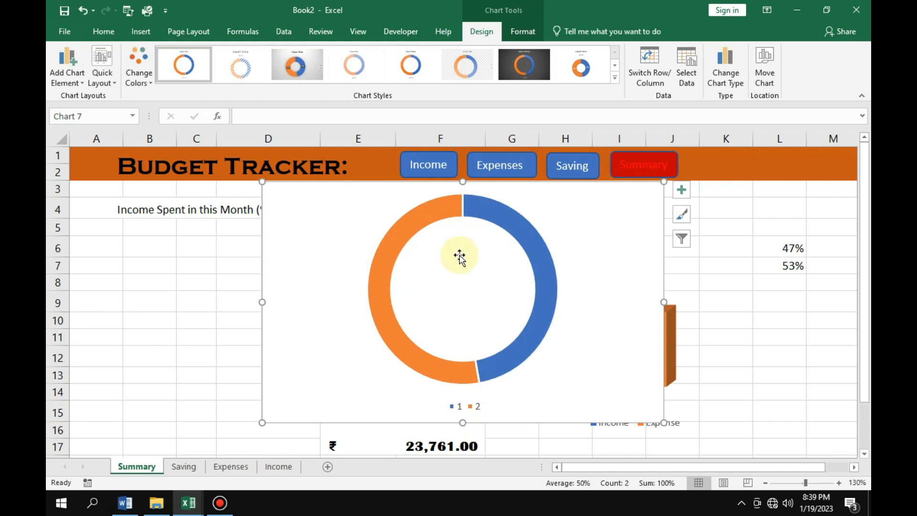
click(466, 408)
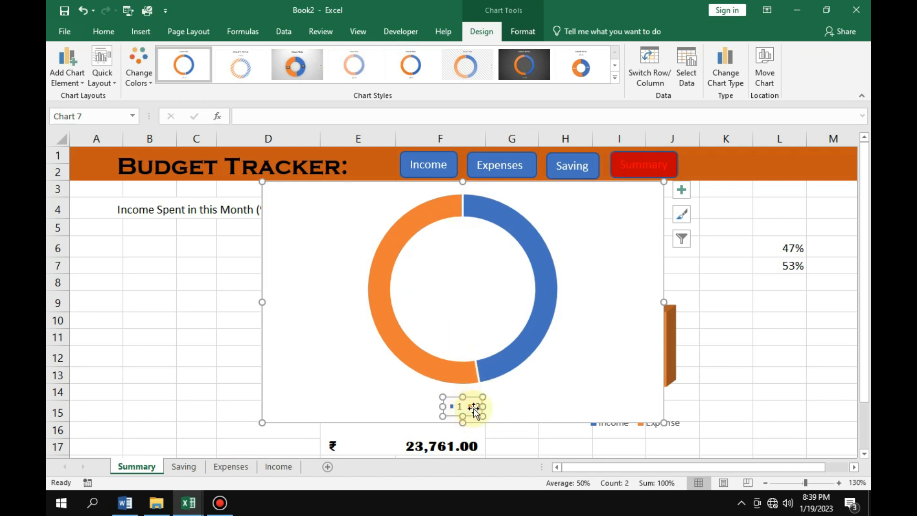
key(Delete)
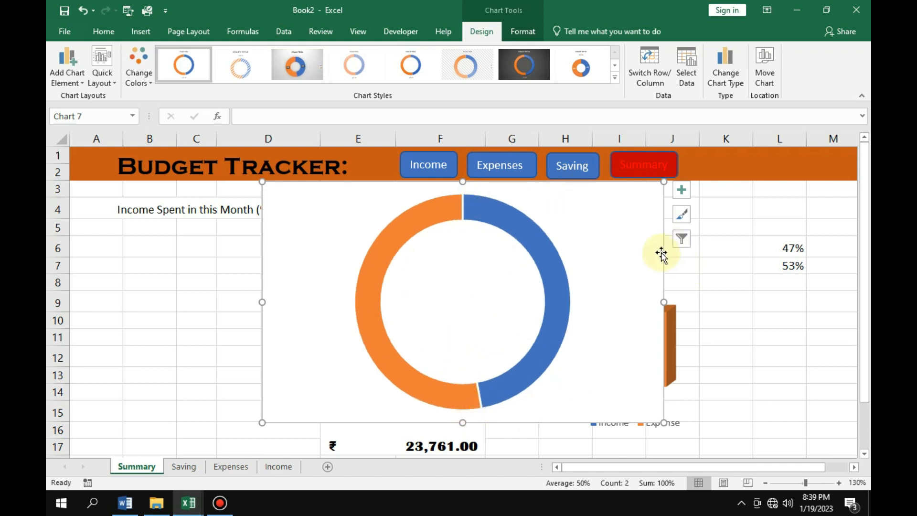
Move the doughnut chart under the Income Spent in this Month (%) heading and give its chart area no fill and no outline.
drag(600, 190, 338, 225)
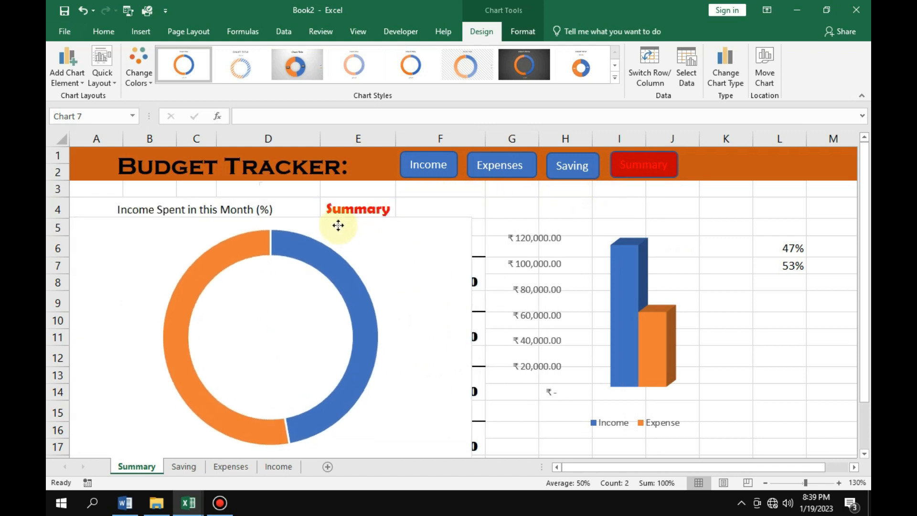
click(522, 31)
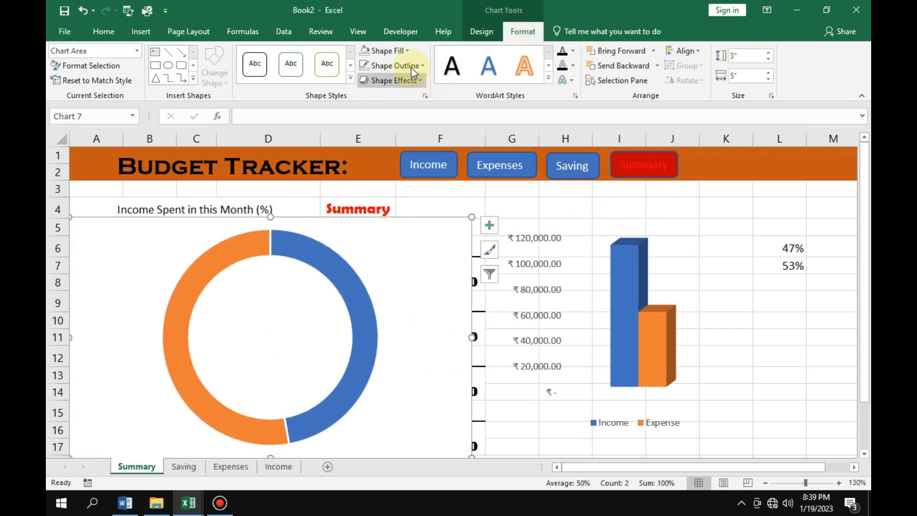
click(406, 51)
click(392, 206)
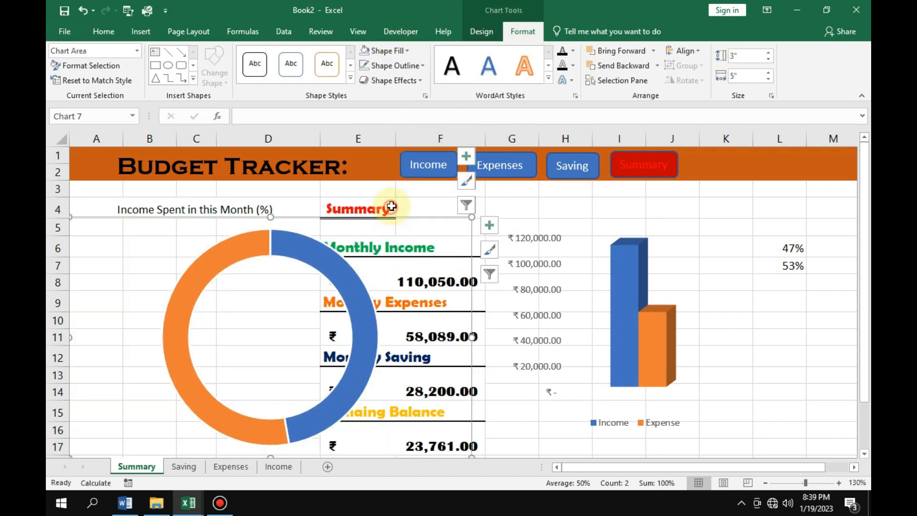
click(402, 67)
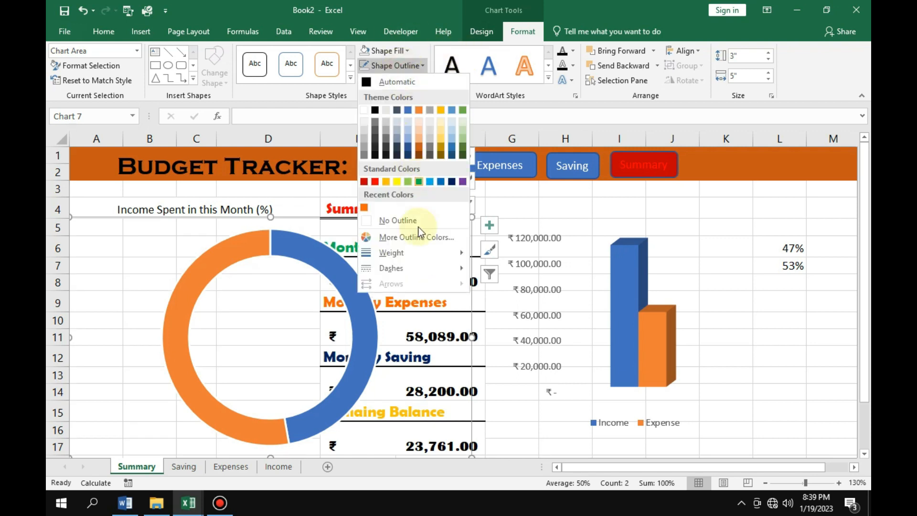
click(401, 222)
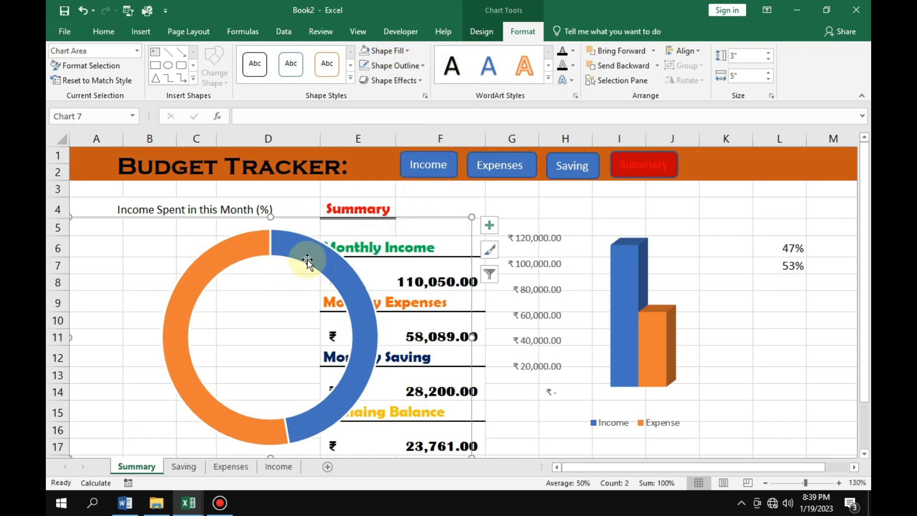
Format the doughnut series with a 60% hole size, a 45° first slice angle and a 6% explosion.
click(293, 246)
double_click(293, 246)
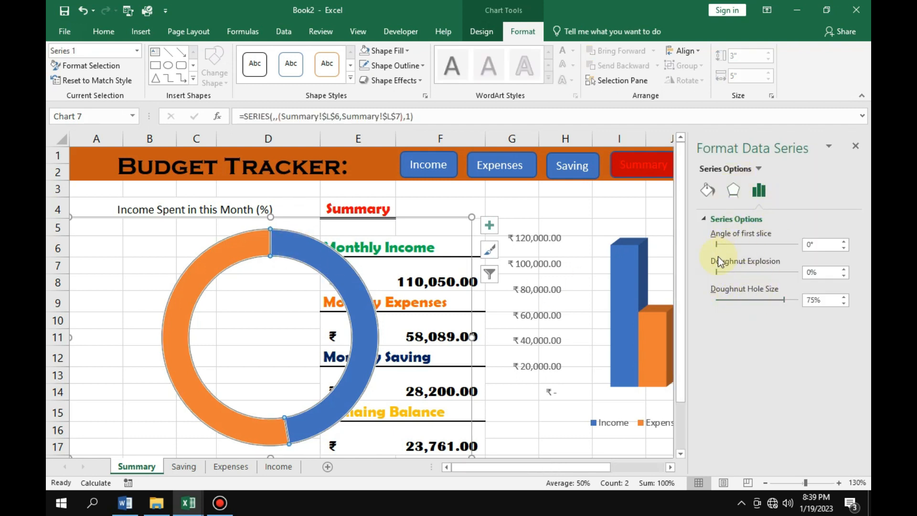
drag(783, 300, 768, 300)
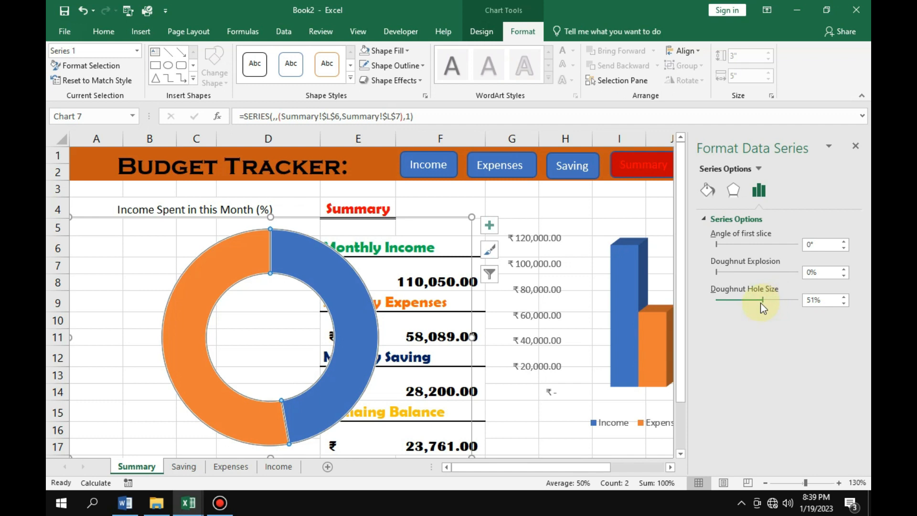
click(762, 301)
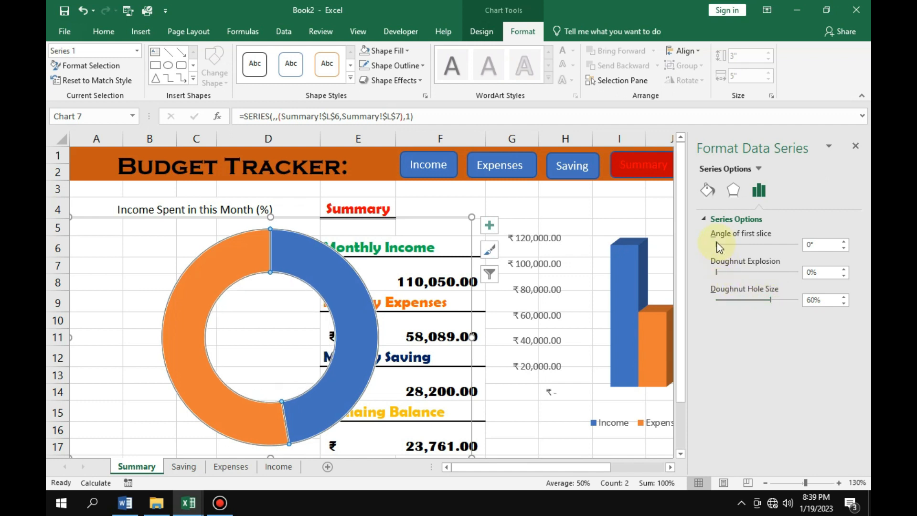
mouse_move(717, 243)
mouse_down()
mouse_move(749, 244)
mouse_move(726, 249)
mouse_up()
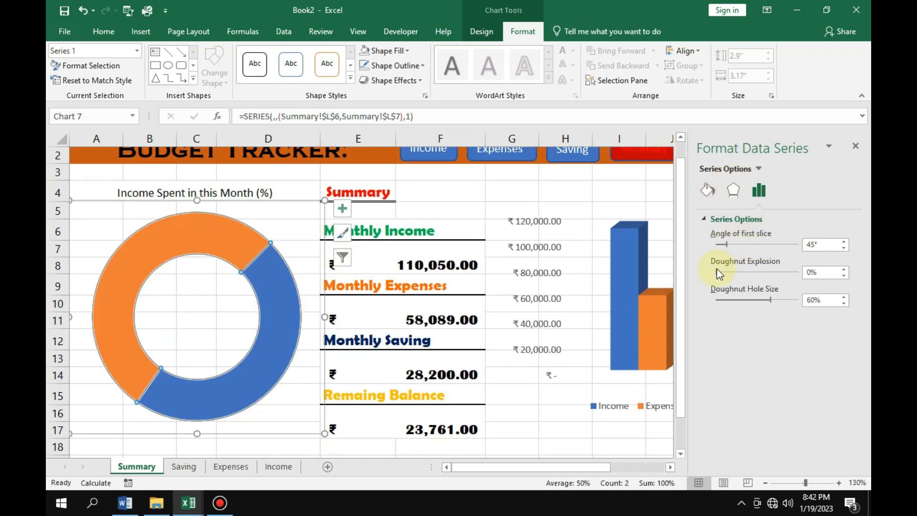
drag(715, 271, 717, 271)
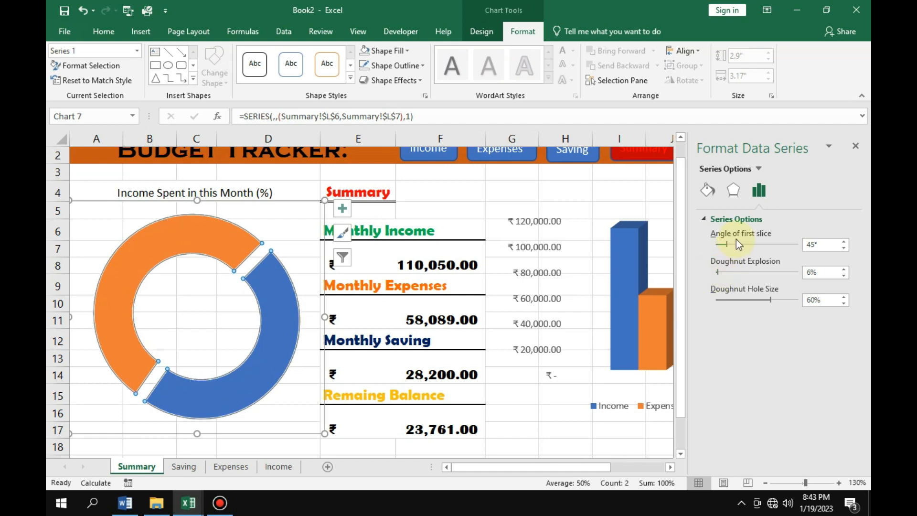
Adjust the doughnut series to a 14° first slice angle, a 42% hole size and a 2% explosion.
drag(724, 246, 720, 245)
drag(720, 244, 719, 245)
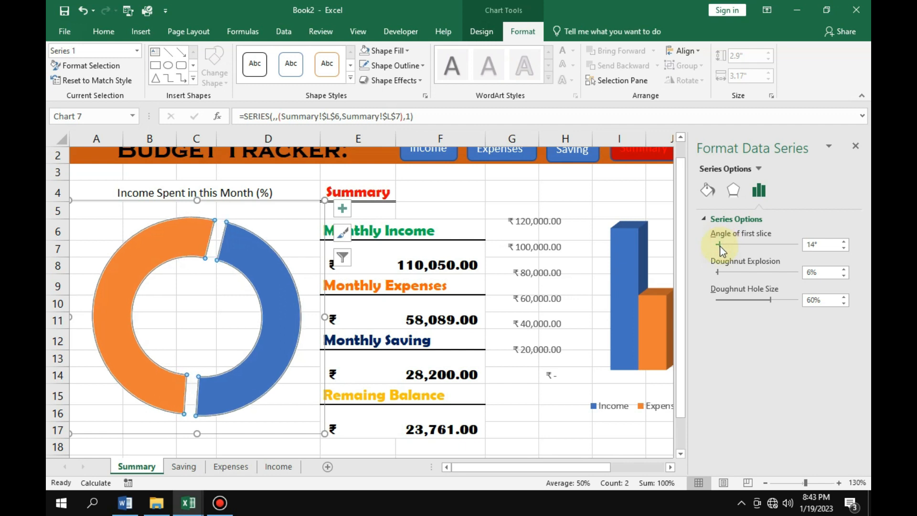
drag(768, 300, 748, 303)
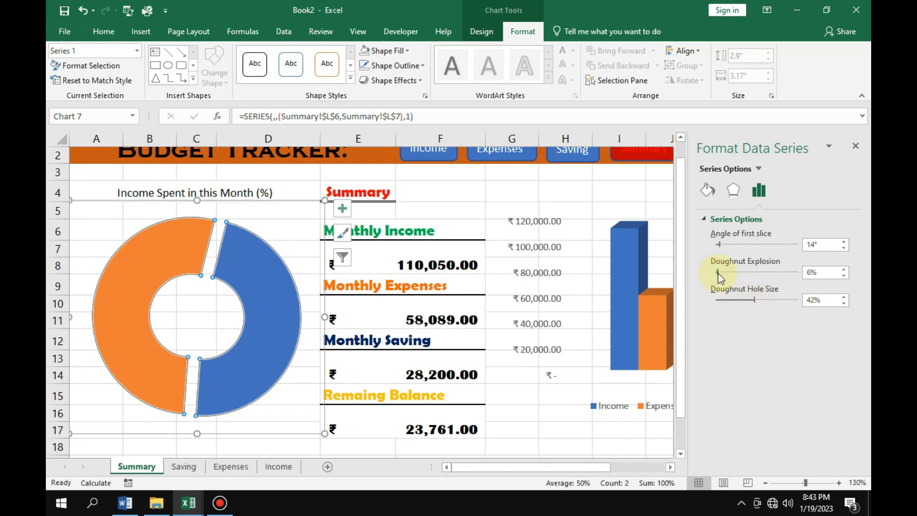
click(844, 276)
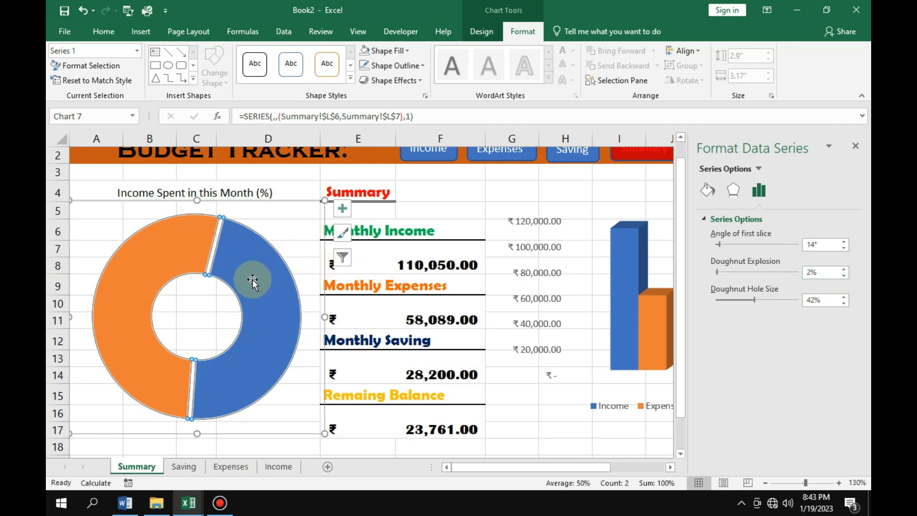
mouse_move(239, 269)
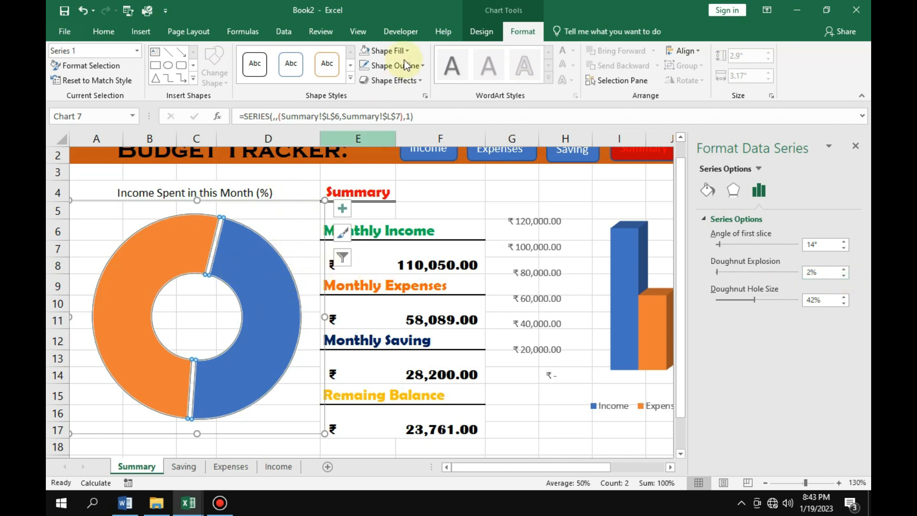
Change the doughnut chart's type to 3-D Pie.
click(483, 32)
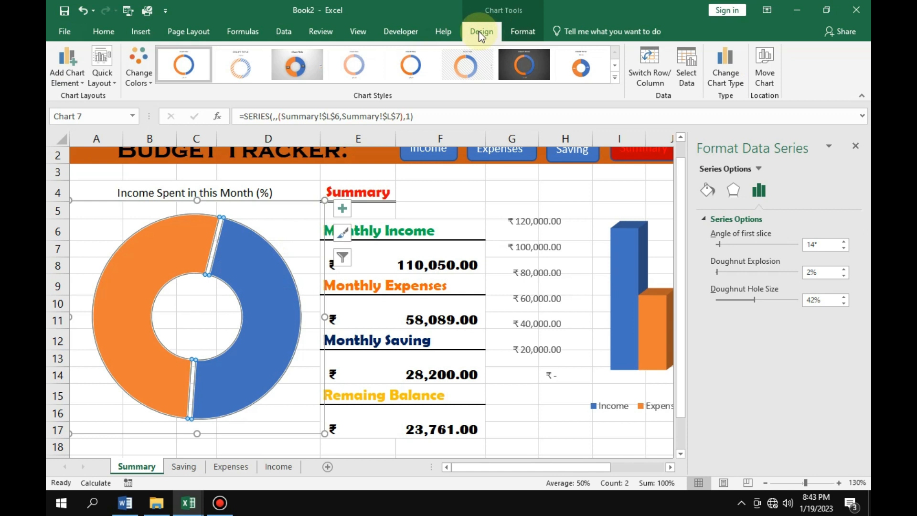
click(615, 79)
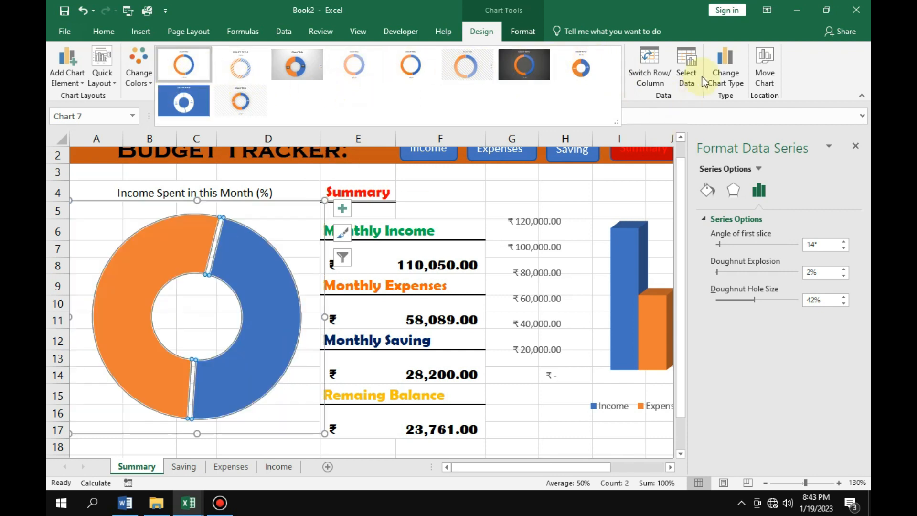
click(732, 84)
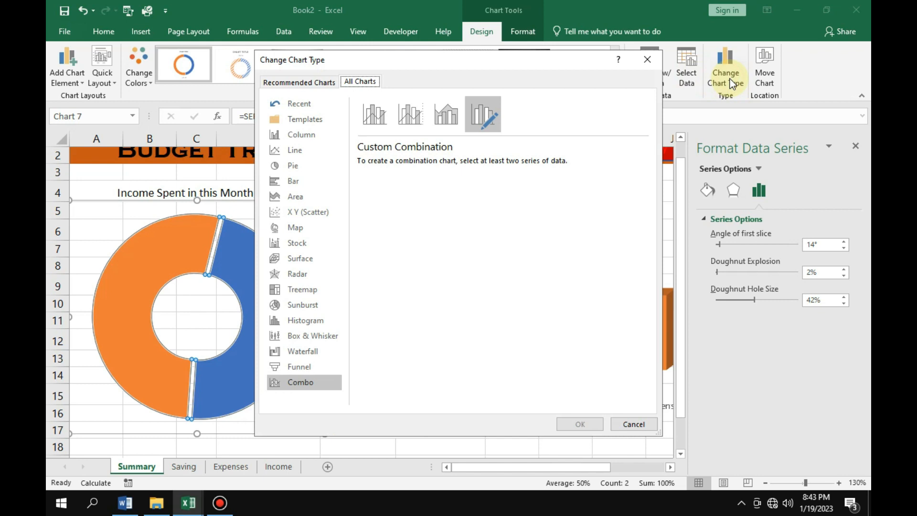
click(296, 165)
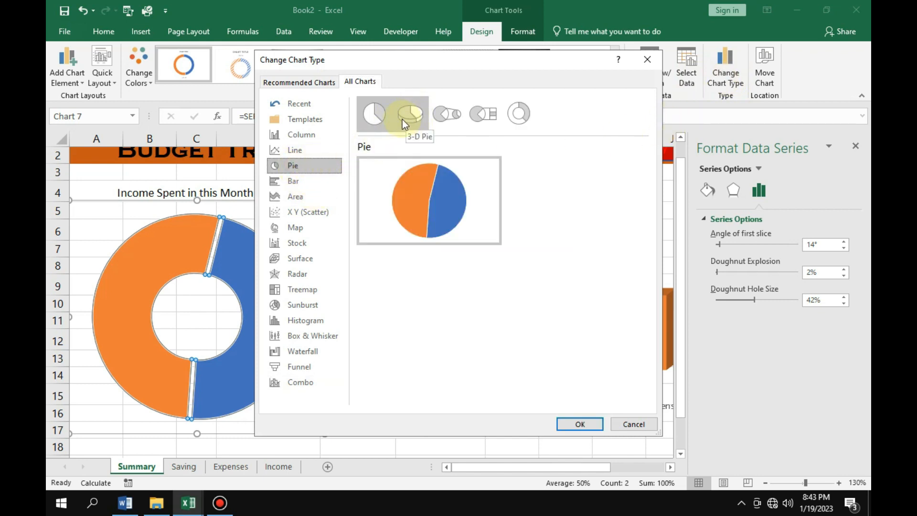
click(414, 115)
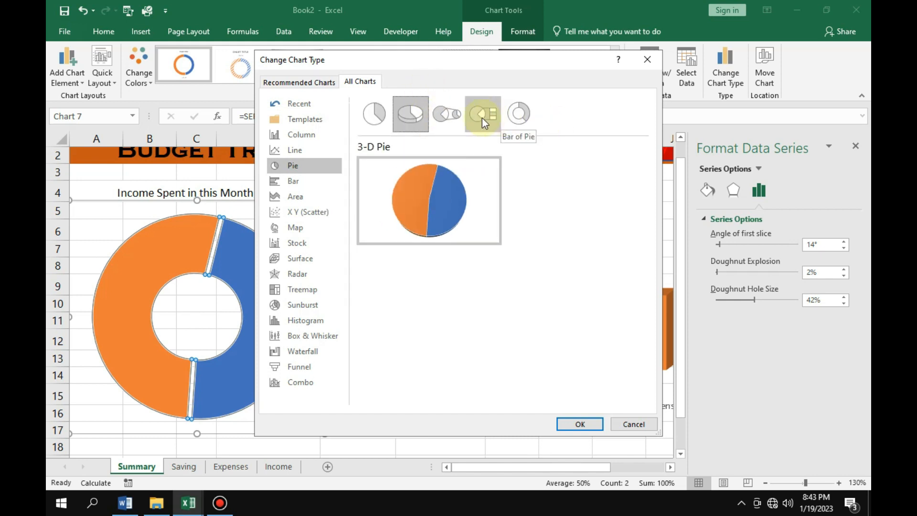
click(490, 120)
click(448, 120)
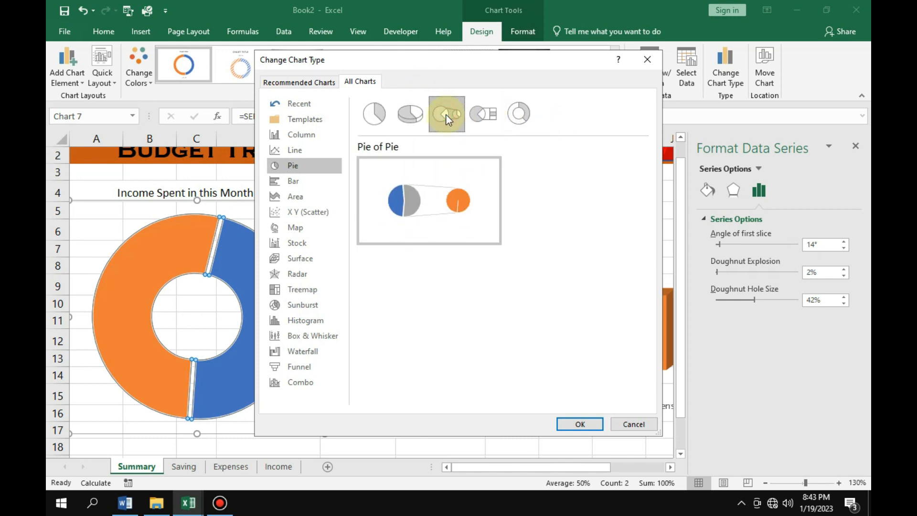
click(517, 115)
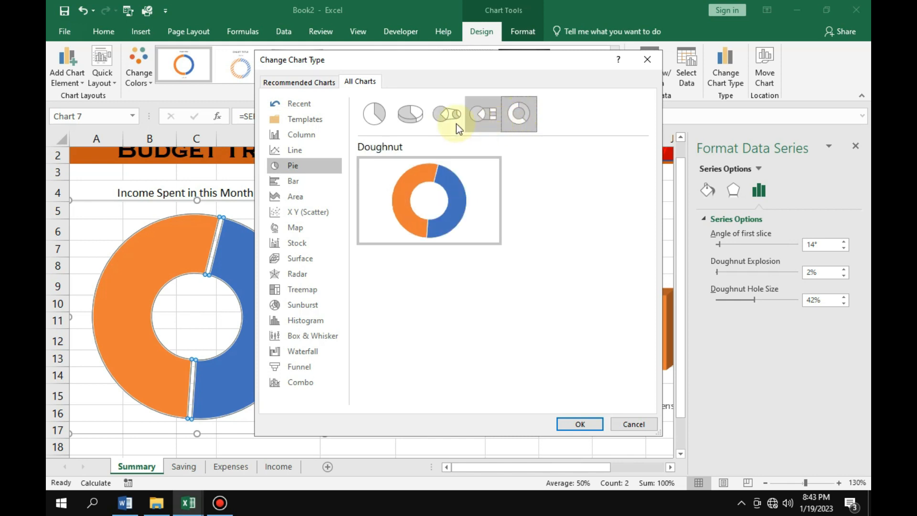
click(416, 124)
click(375, 120)
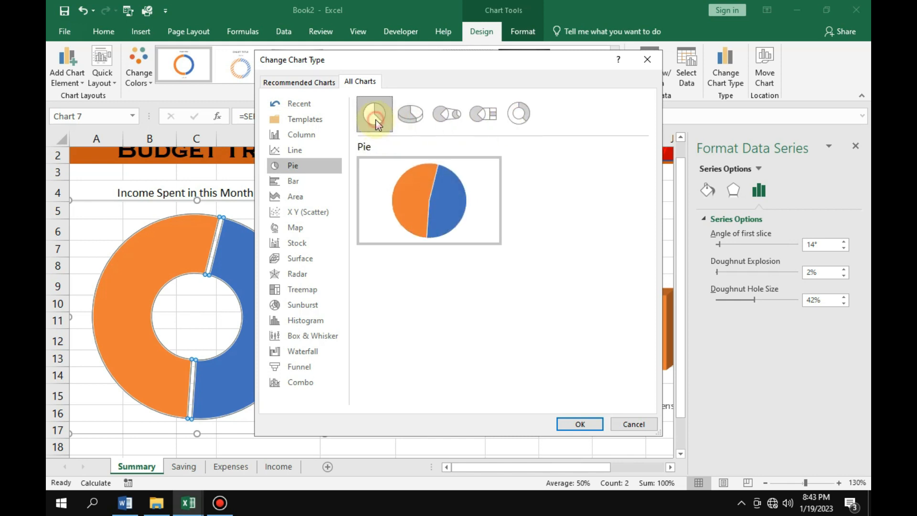
click(406, 119)
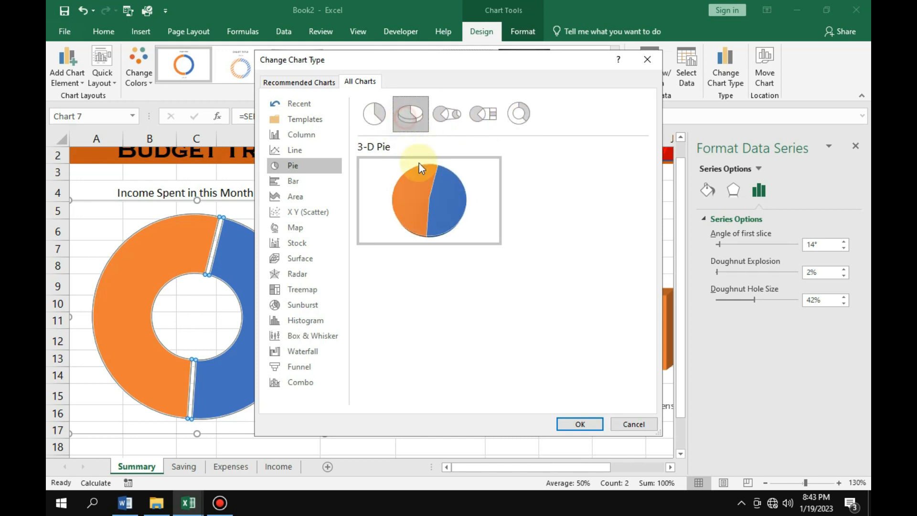
click(580, 424)
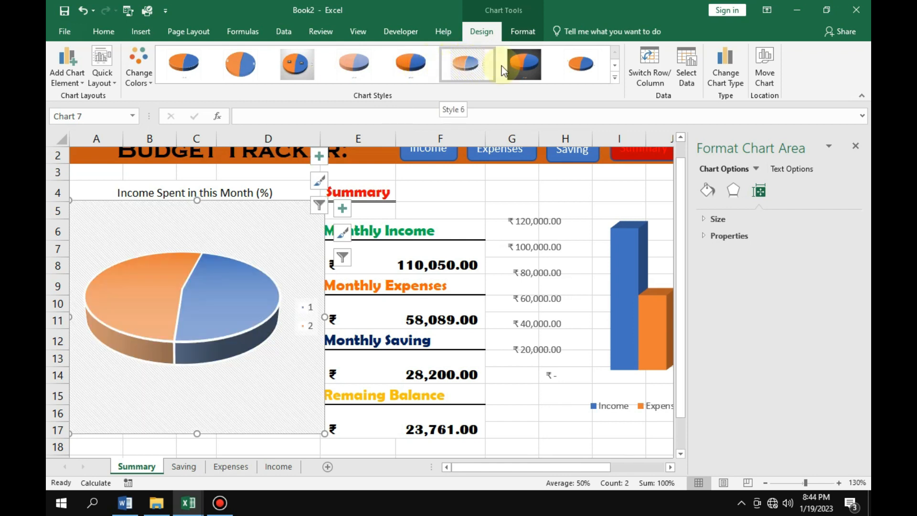
Apply the eighth preset chart style to the 3-D pie chart and delete its data labels.
click(569, 68)
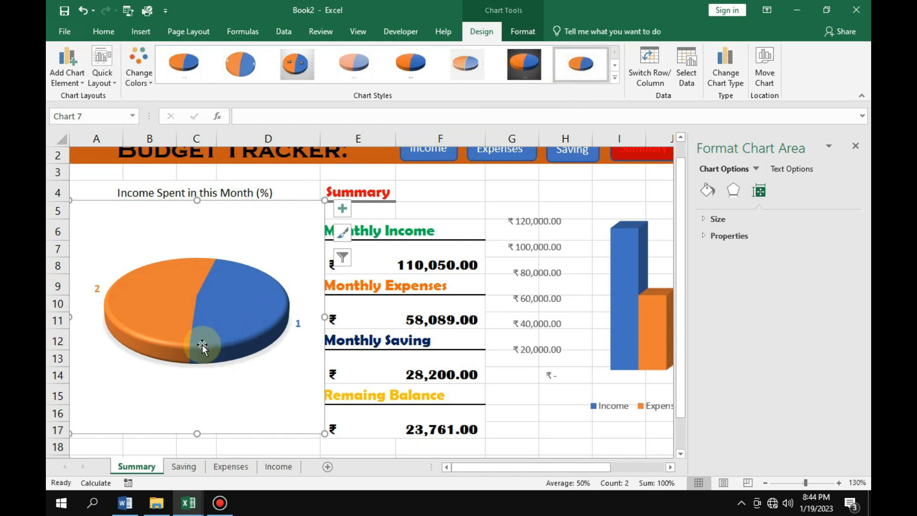
click(300, 324)
key(Delete)
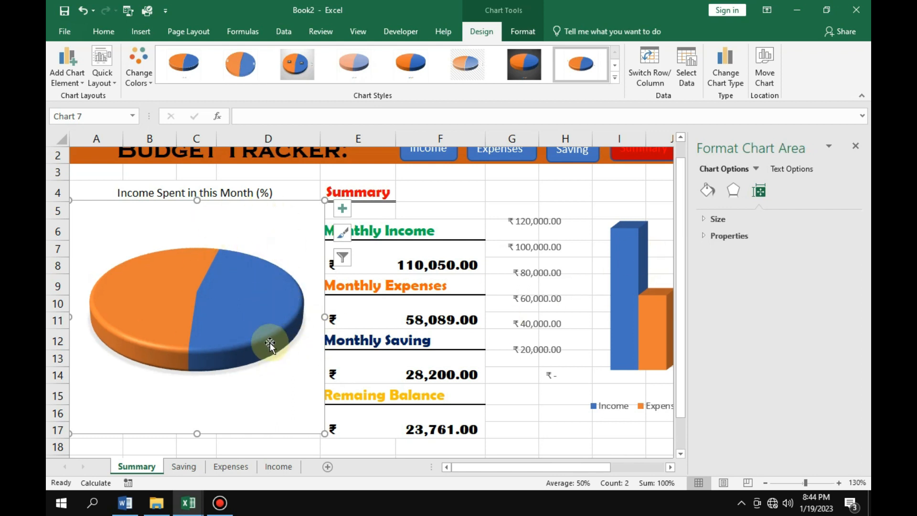
Set the pie explosion of the 3-D pie series to 4%.
click(247, 348)
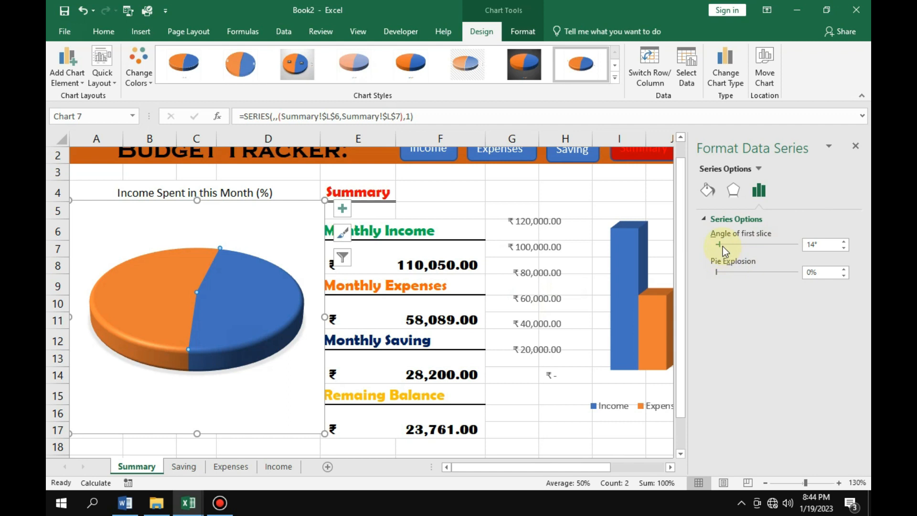
drag(717, 272, 721, 273)
click(721, 273)
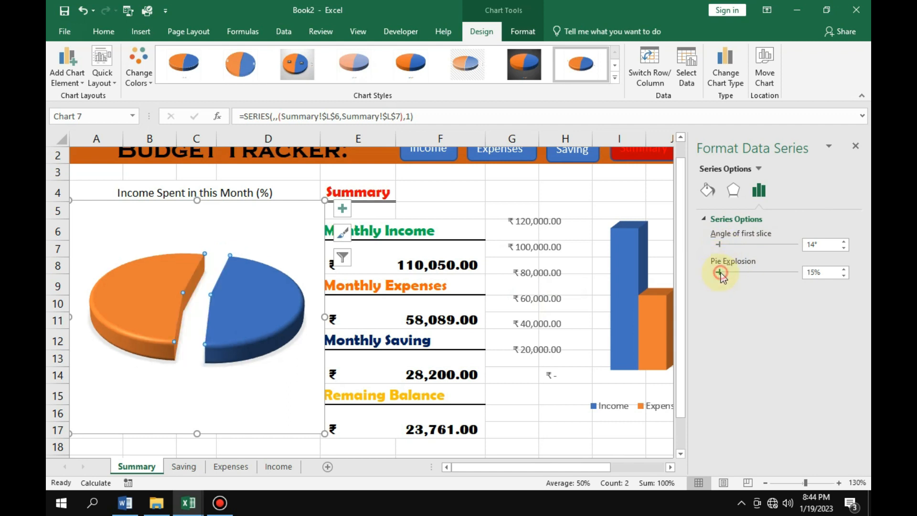
click(844, 275)
click(844, 275)
click(844, 275)
click(843, 275)
click(844, 275)
click(843, 275)
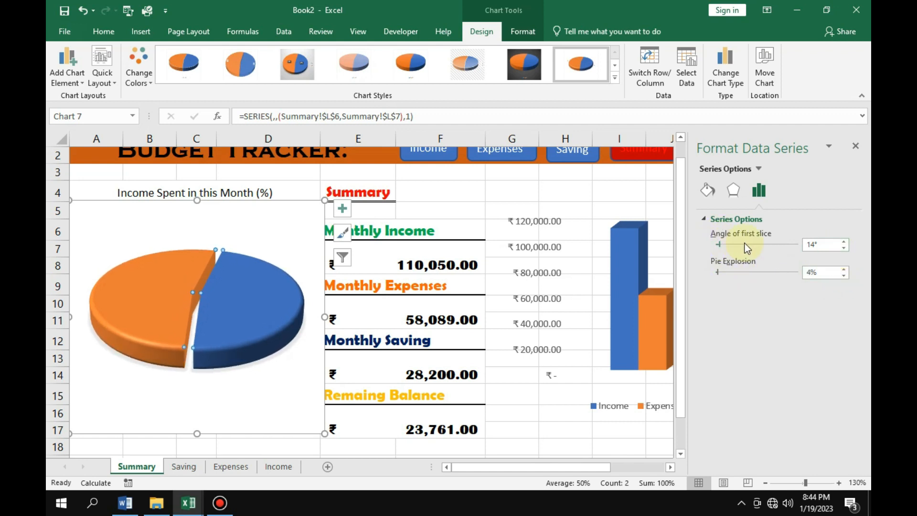
Set the pie series' angle of first slice to 0° and close the formatting pane.
click(843, 248)
click(843, 248)
click(843, 248)
click(843, 248)
click(843, 248)
click(843, 248)
click(843, 248)
click(843, 248)
click(843, 248)
click(843, 248)
click(843, 248)
click(843, 248)
click(843, 248)
click(843, 248)
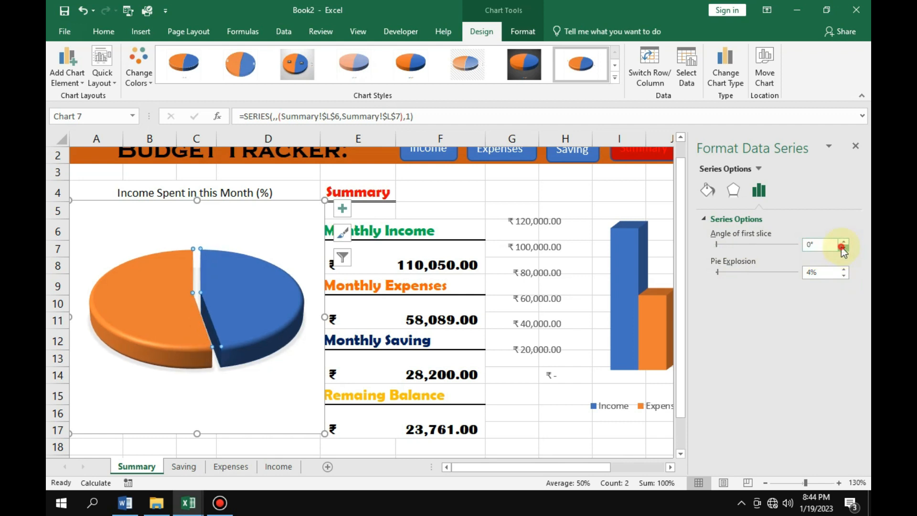
click(854, 146)
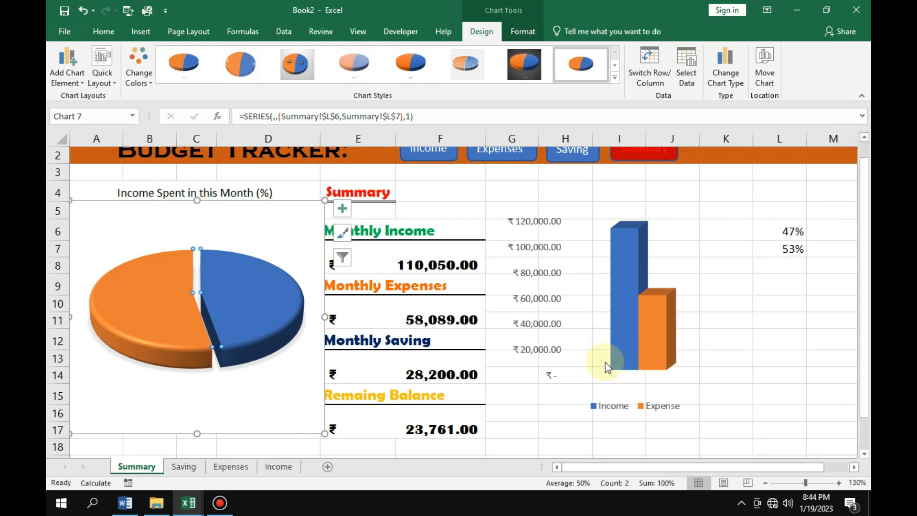
Give the 3-D pie's chart area no fill and no outline.
scroll(581, 339, up, 1)
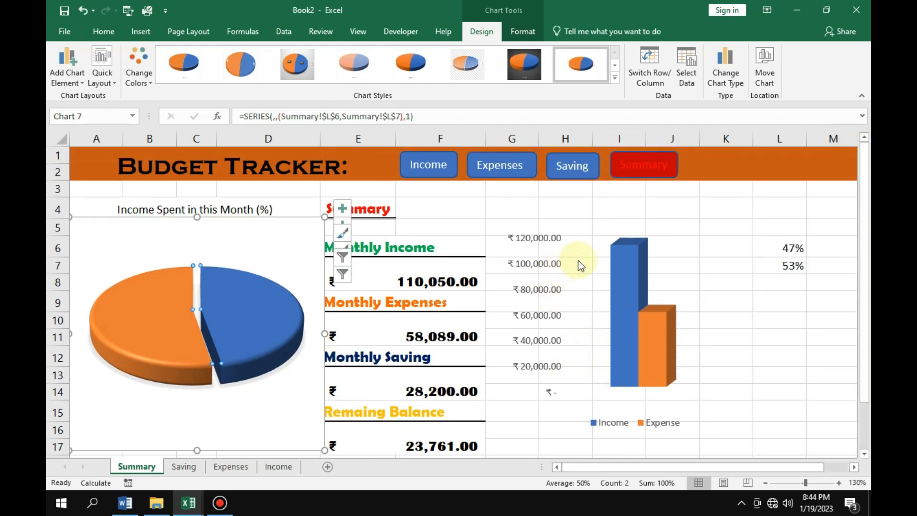
click(304, 228)
click(518, 31)
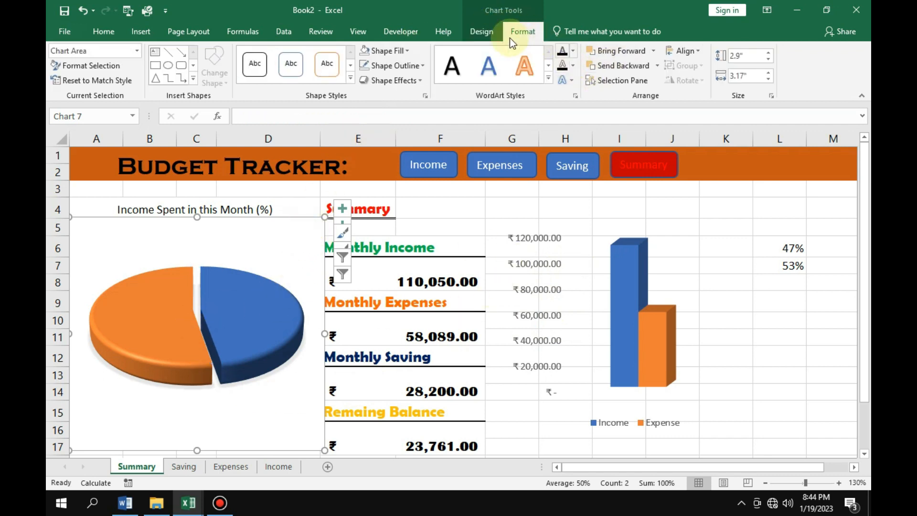
click(399, 53)
click(389, 205)
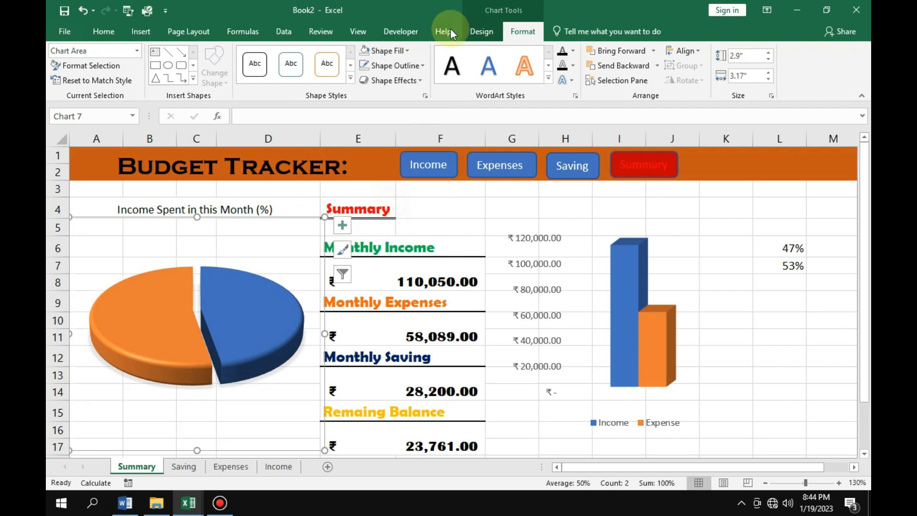
click(403, 65)
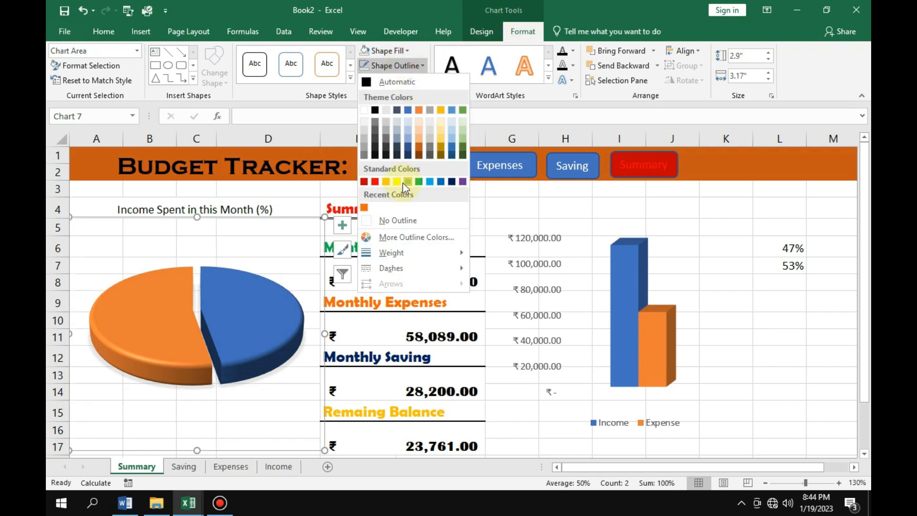
click(399, 220)
click(764, 335)
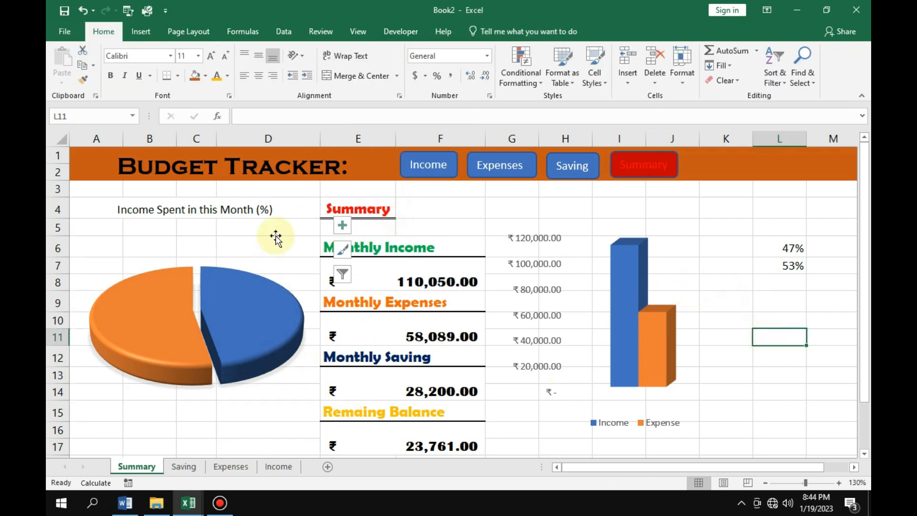
Hide the gridlines, the formula bar and the row and column headings on the Summary sheet.
click(358, 31)
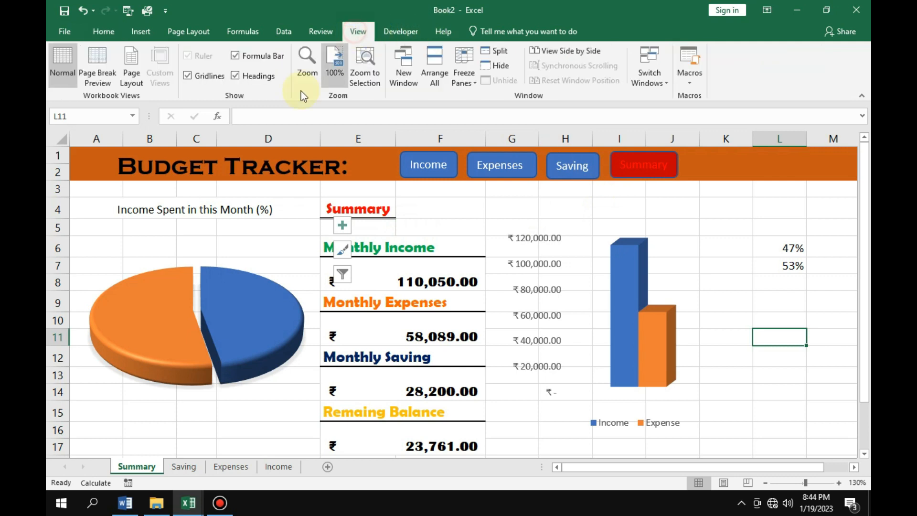
click(193, 76)
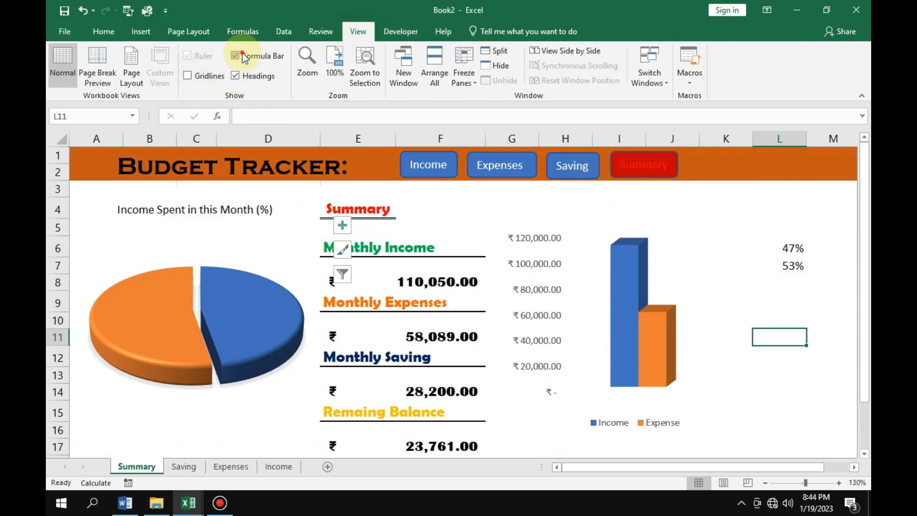
click(245, 56)
click(239, 74)
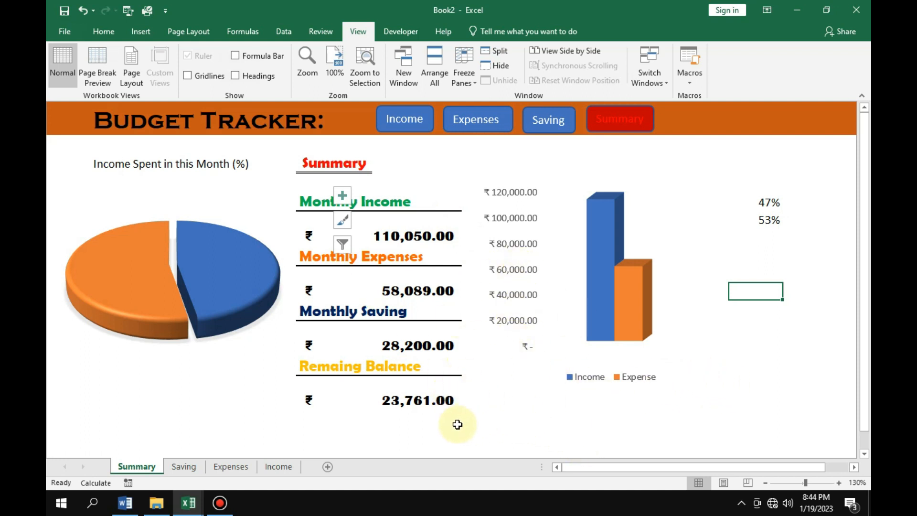
Preview the Summary sheet full screen at 145% zoom and return to the normal window.
key(ctrl+shift+F1)
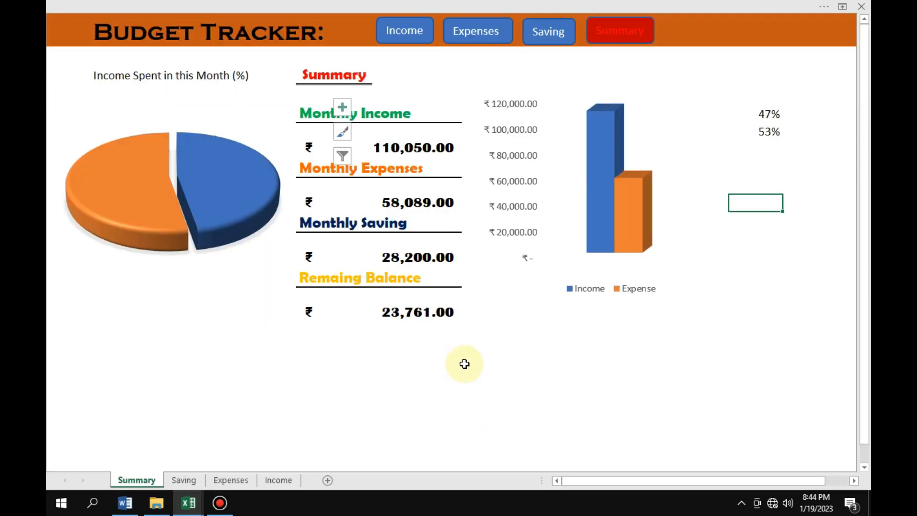
ctrl+scroll(464, 363, up, 1)
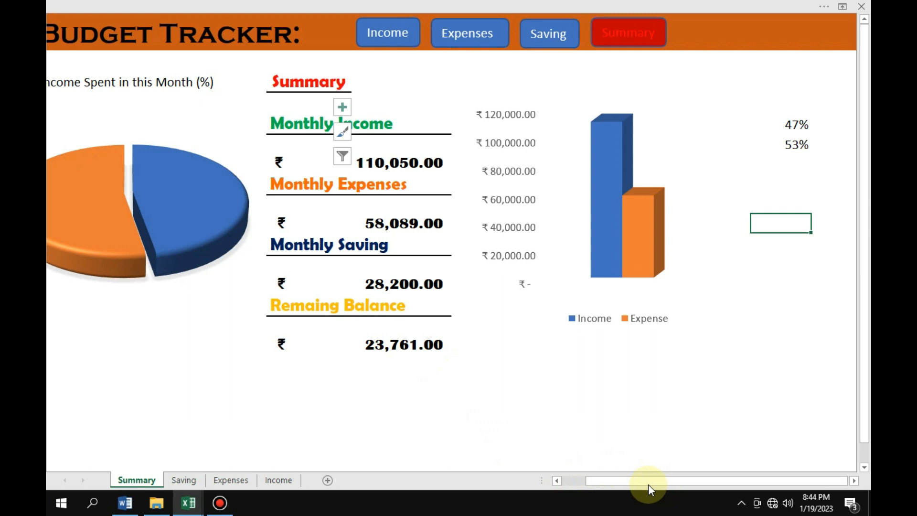
drag(649, 483, 626, 480)
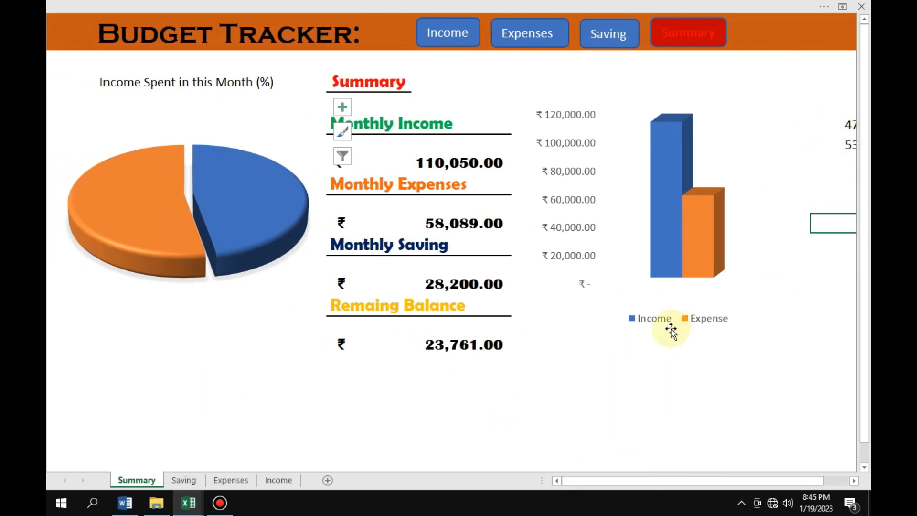
key(ctrl+shift+F1)
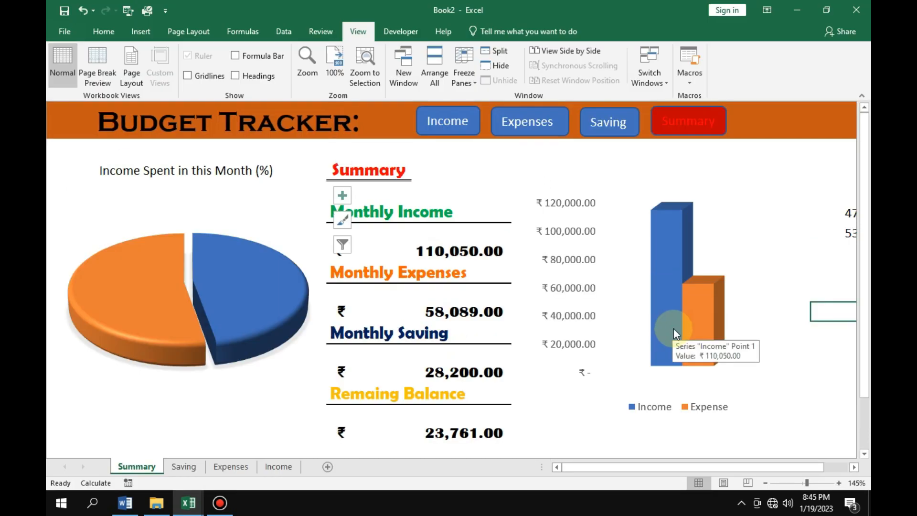
Set the font colour of the helper percentages in L6:L7 beside the column chart to white.
click(680, 466)
drag(680, 466, 712, 469)
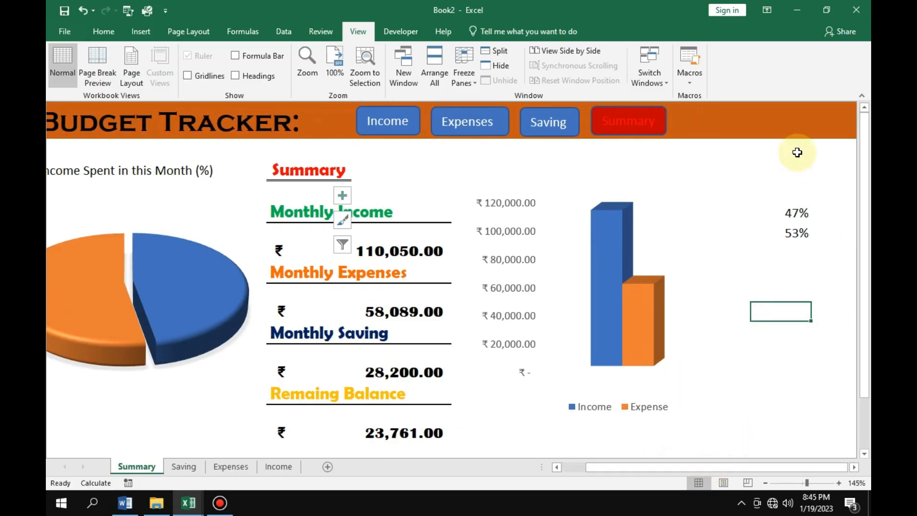
drag(786, 205, 795, 233)
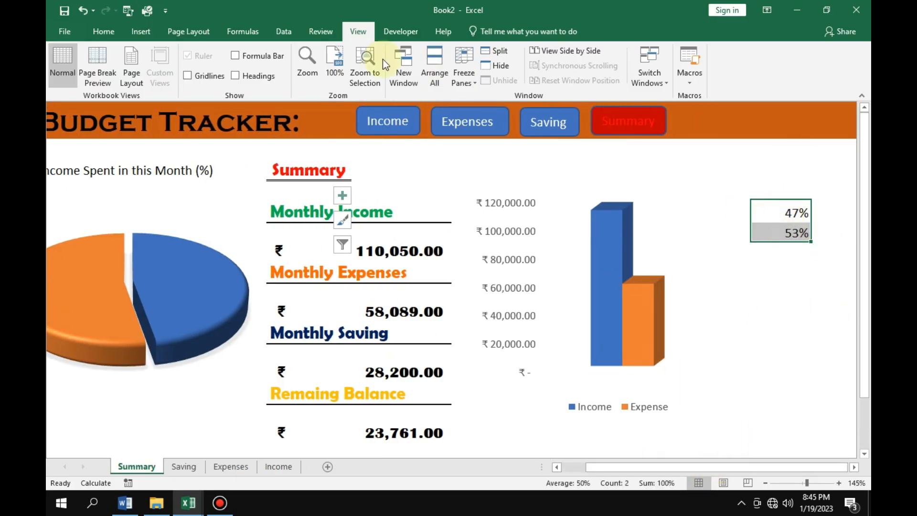
click(102, 34)
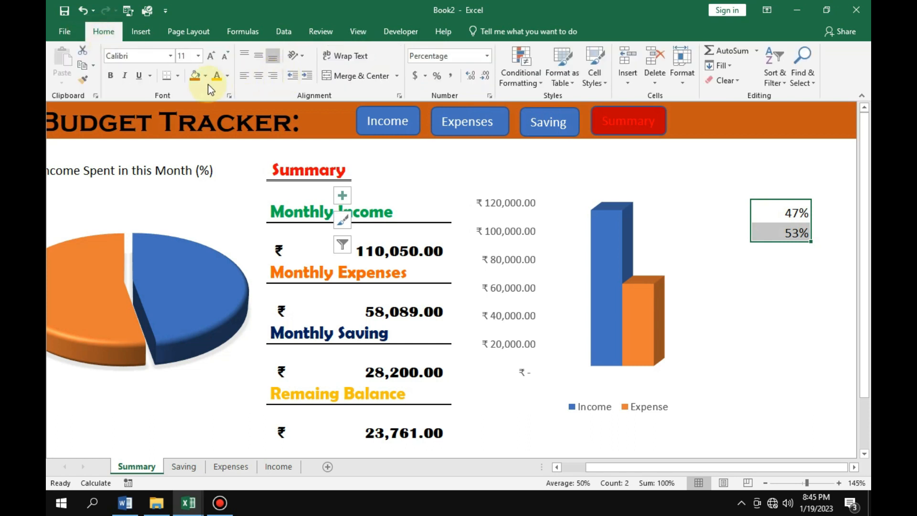
click(229, 76)
click(216, 107)
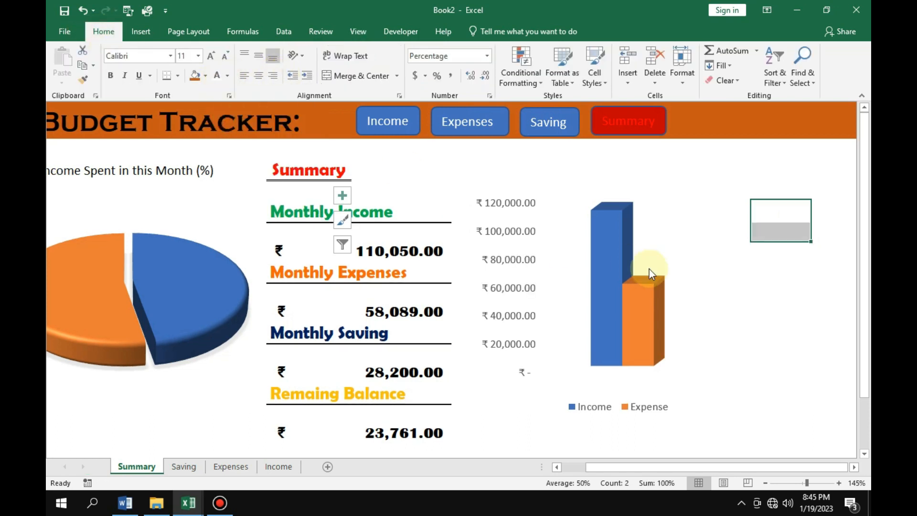
click(732, 302)
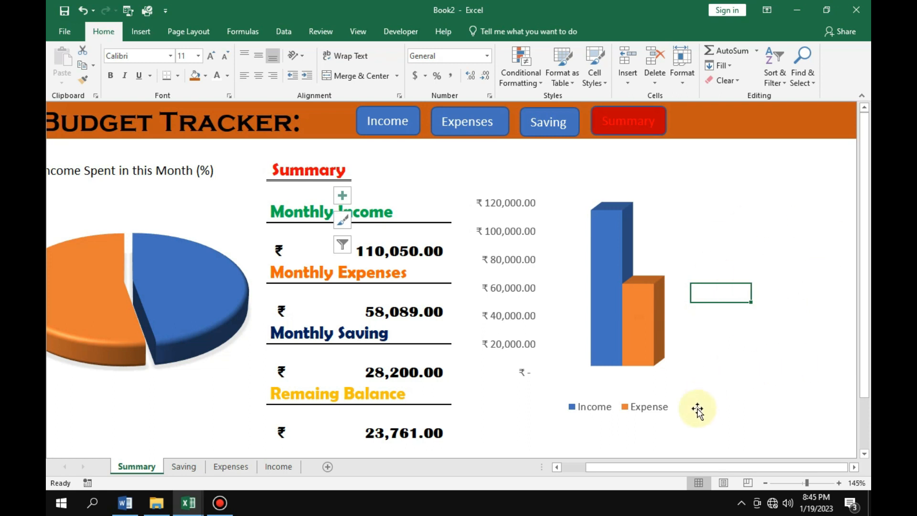
drag(633, 470, 597, 469)
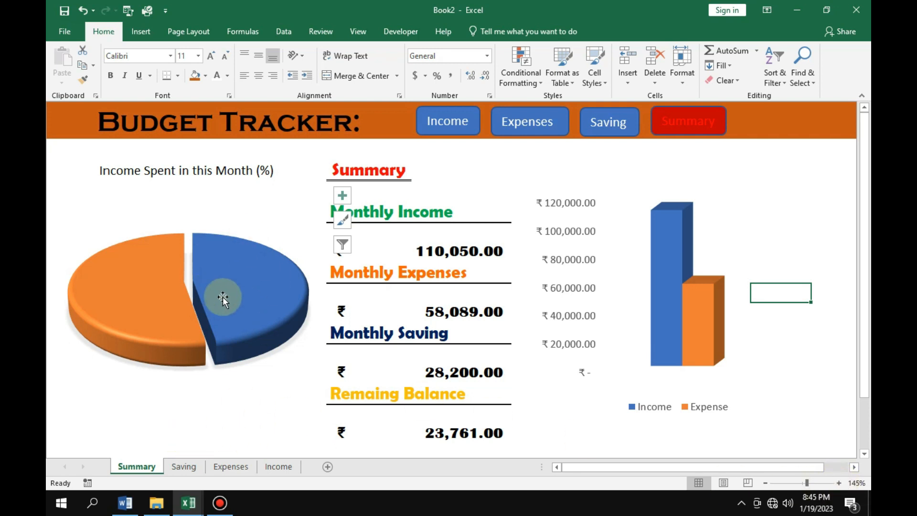
Test the navigation links between the Income, Expenses, Saving and Summary sheets in full-screen view, finishing on the Summary sheet.
mouse_move(270, 256)
key(ctrl+shift+F1)
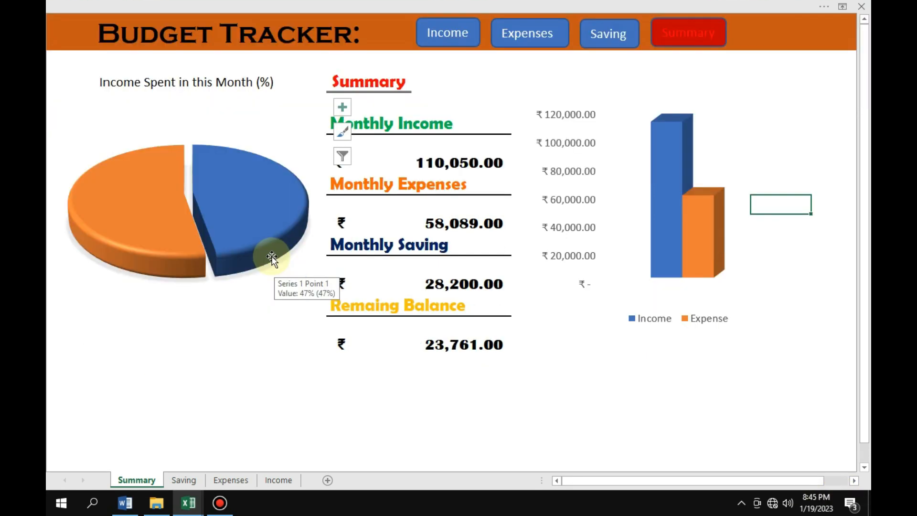
click(452, 35)
ctrl+scroll(521, 266, up, 1)
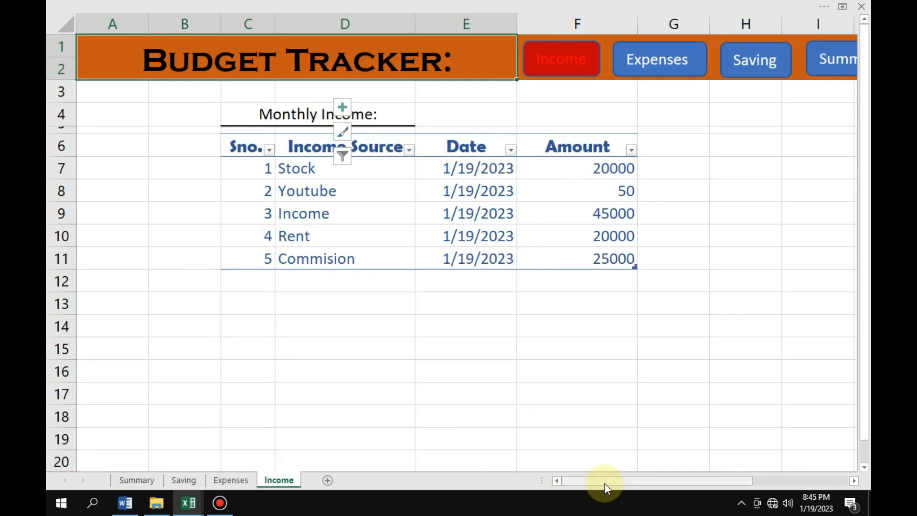
click(670, 57)
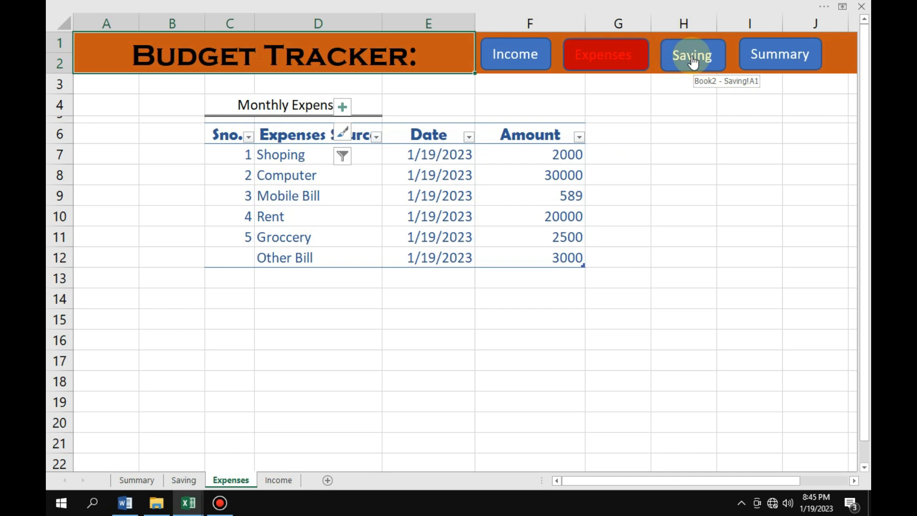
click(692, 58)
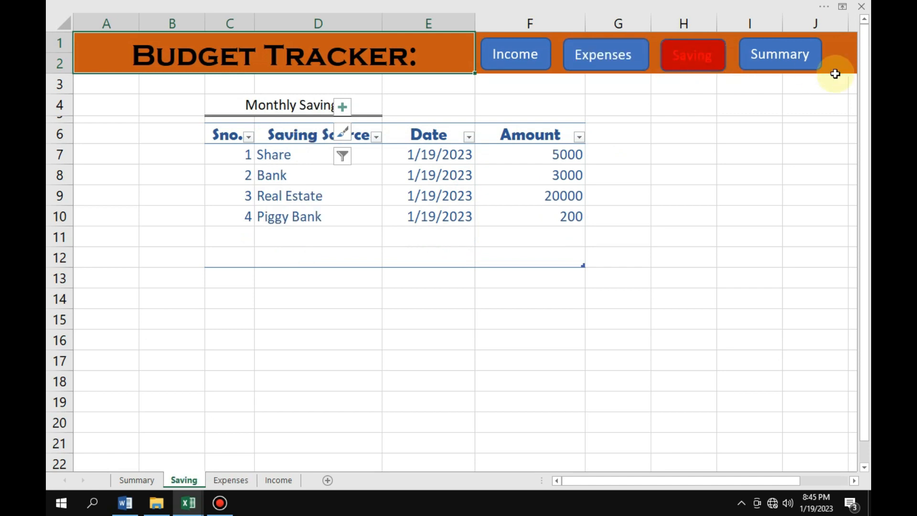
click(780, 57)
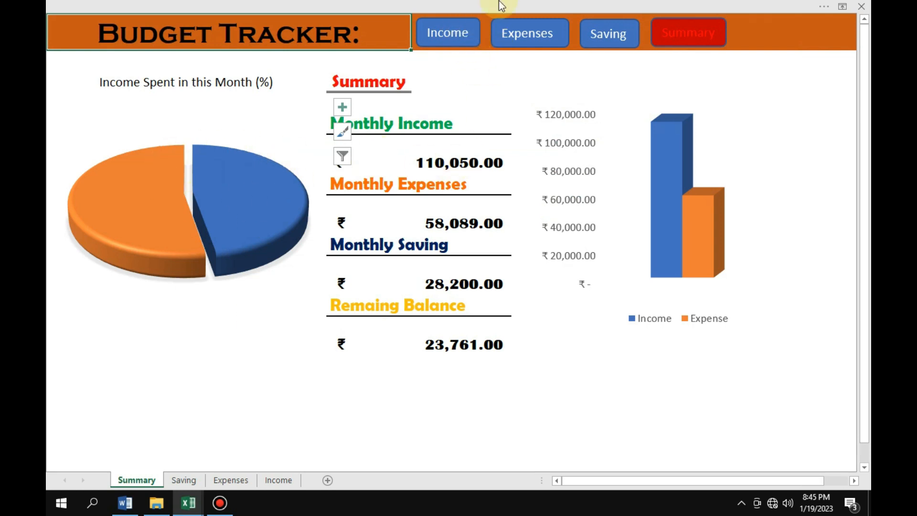
click(458, 34)
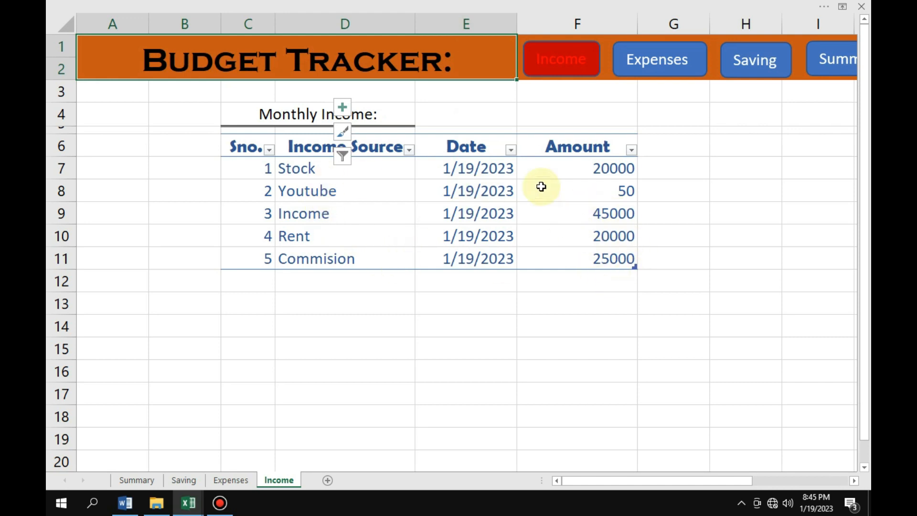
click(667, 62)
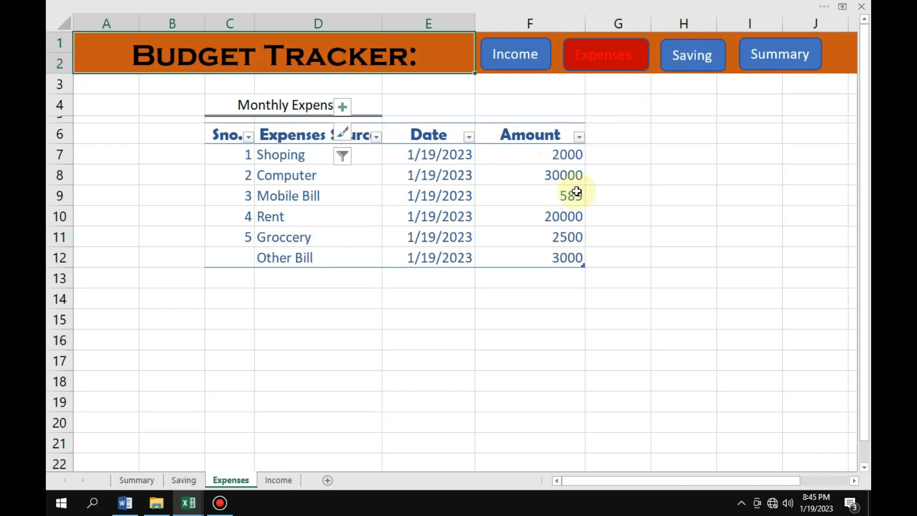
click(792, 54)
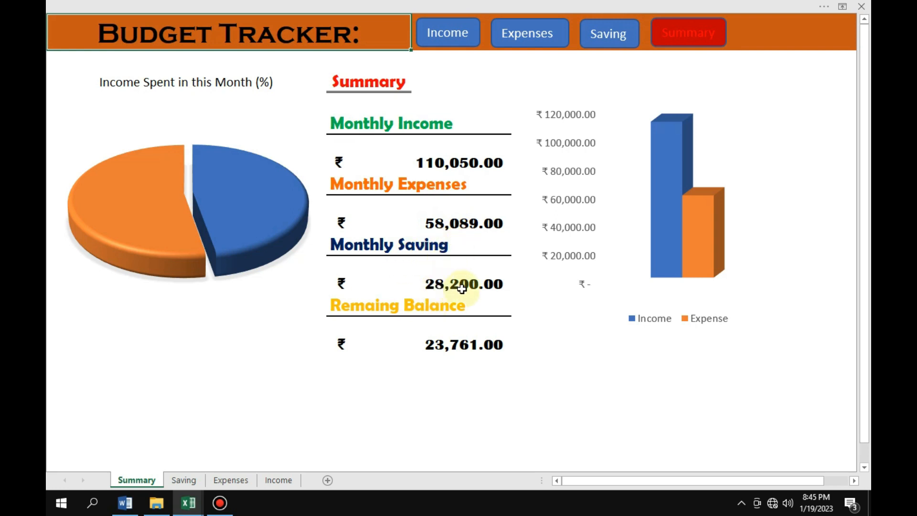
Set the Computer expense in F8 of the Expenses sheet to 3000, check the Summary sheet and leave full-screen view.
click(528, 36)
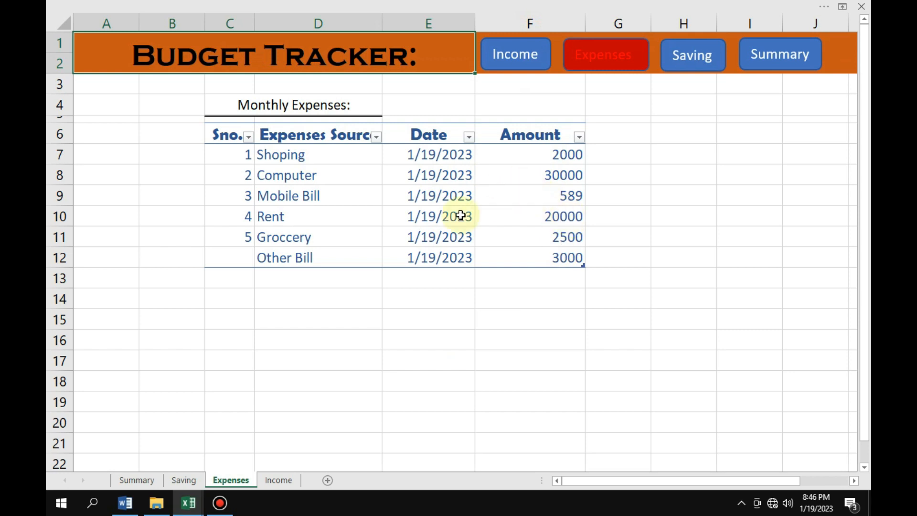
click(567, 175)
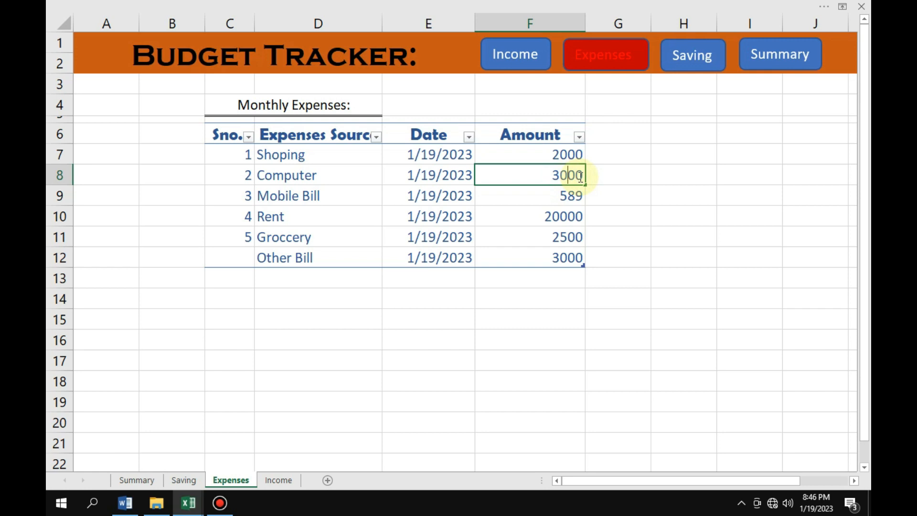
key(Return)
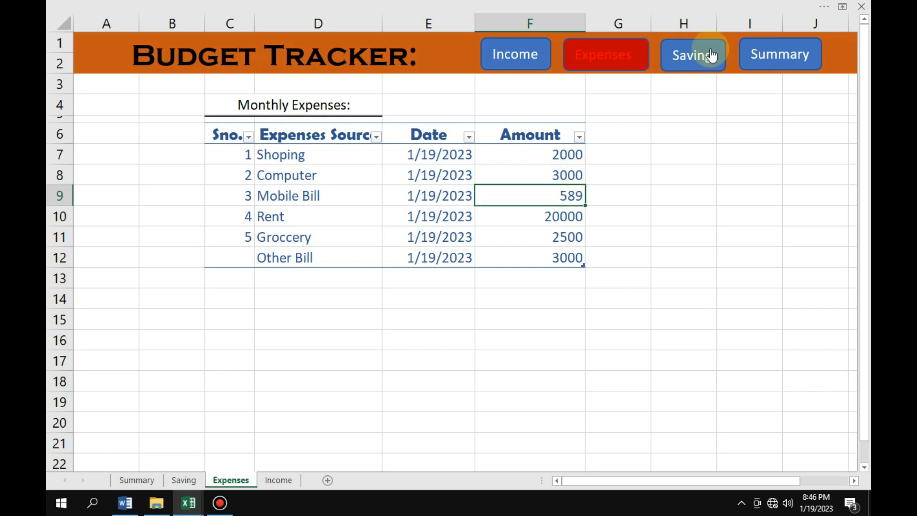
click(776, 56)
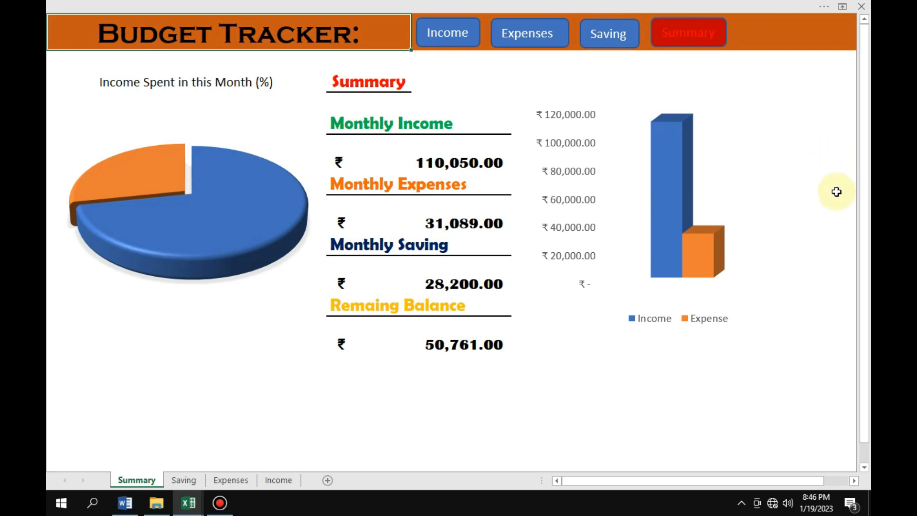
key(ctrl+shift+F1)
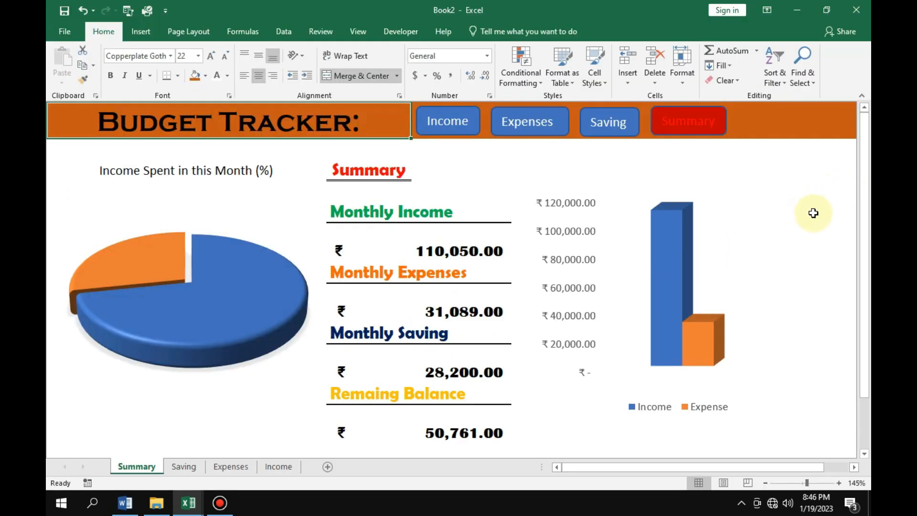
Show the formula bar again on the Summary sheet.
click(818, 249)
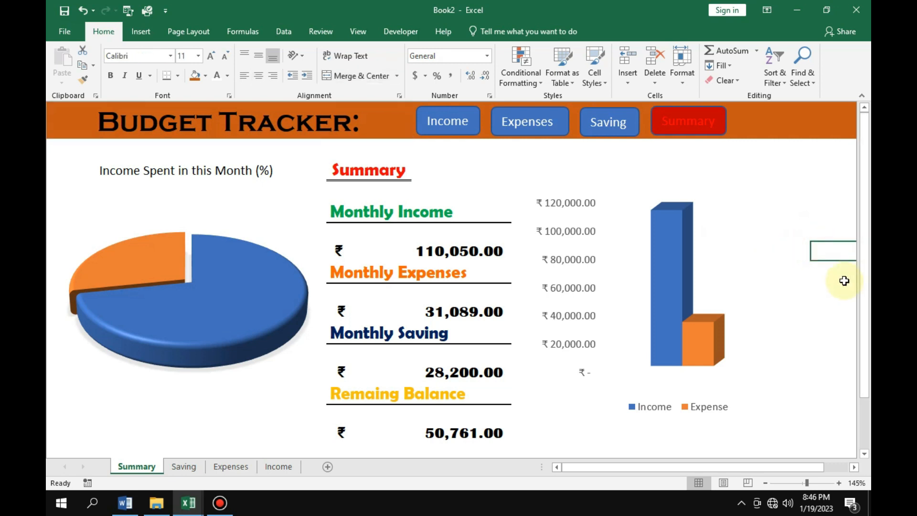
click(359, 33)
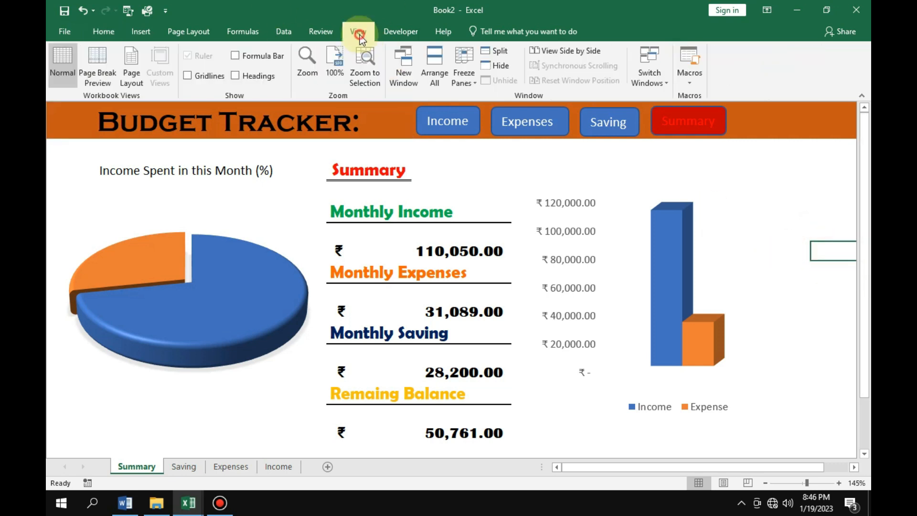
click(271, 60)
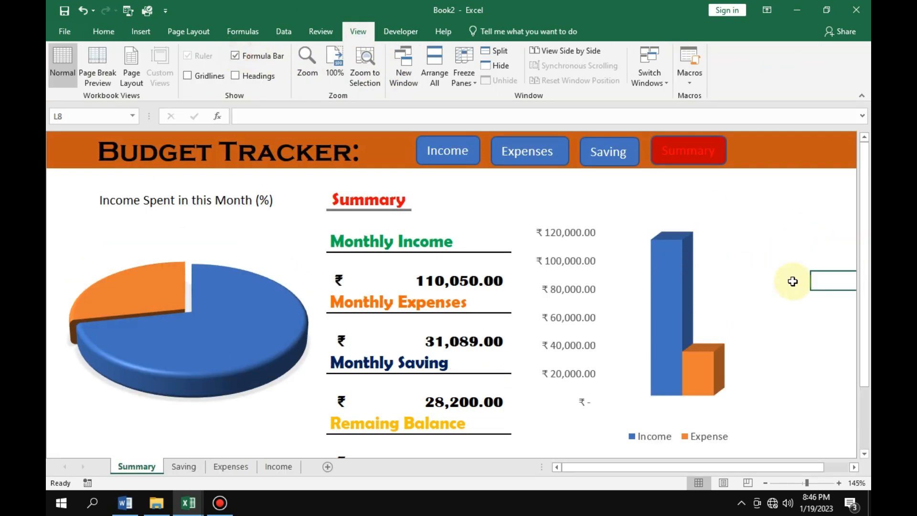
Set the font colour of the helper percentages in L7 and L6 back to black.
click(842, 268)
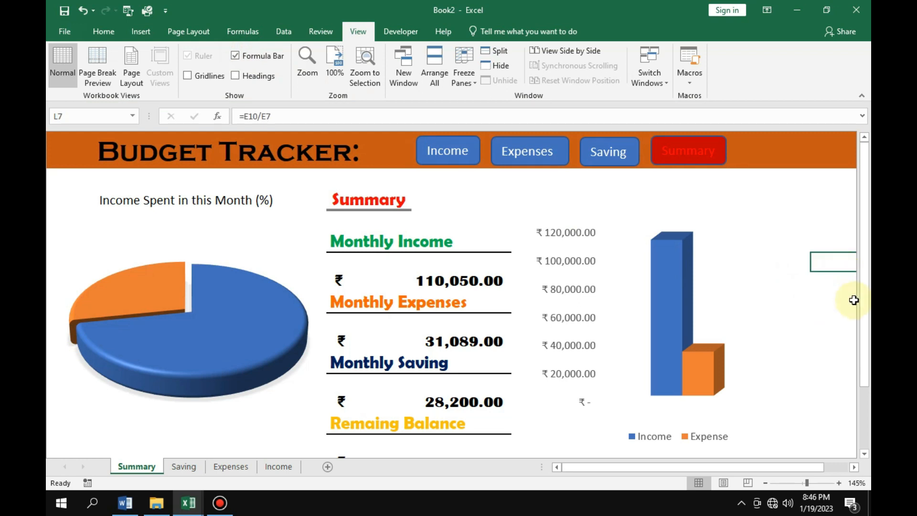
click(844, 282)
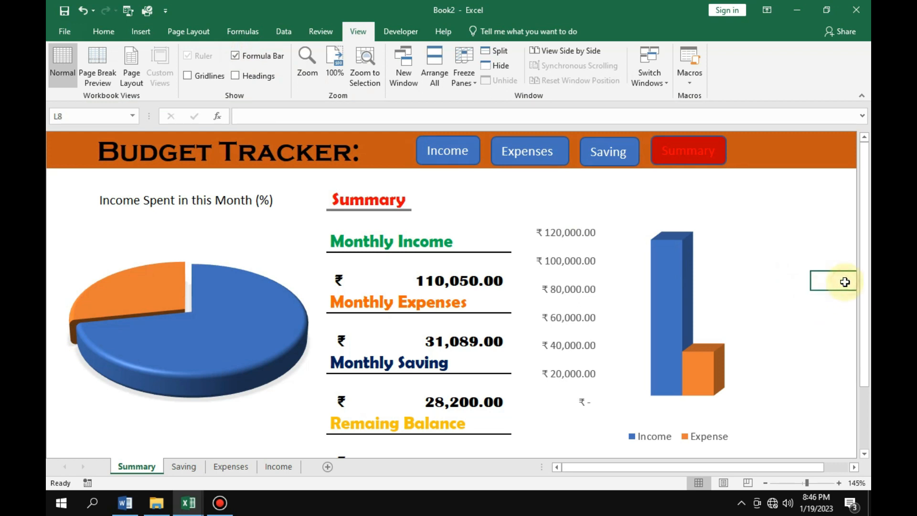
click(841, 249)
click(842, 266)
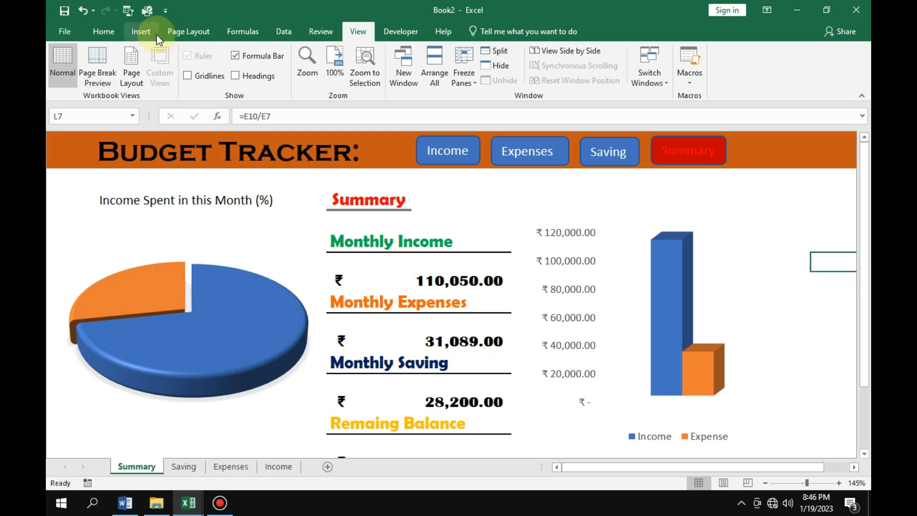
click(119, 35)
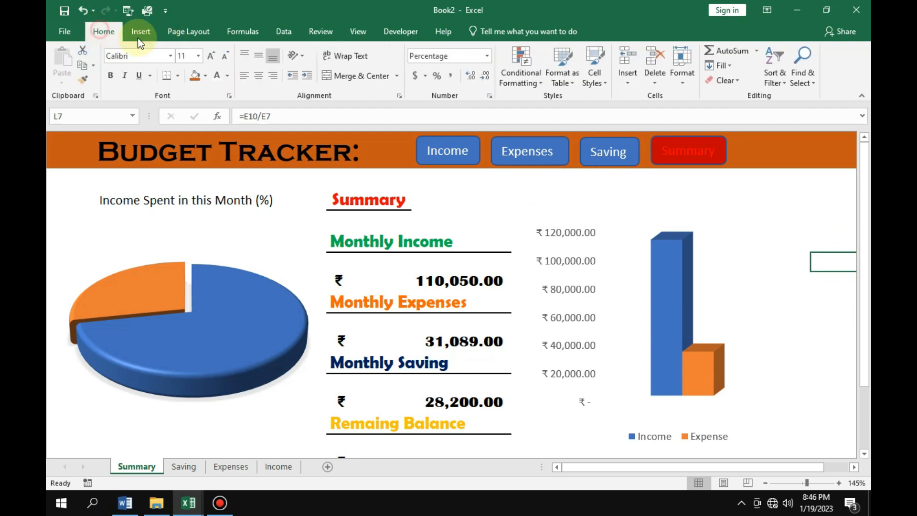
click(227, 77)
click(215, 95)
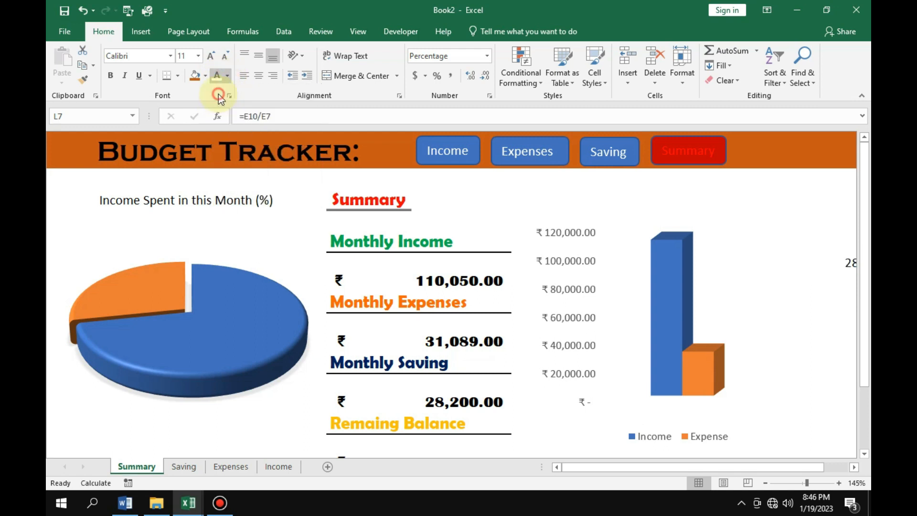
scroll(640, 219, right, 3)
click(480, 242)
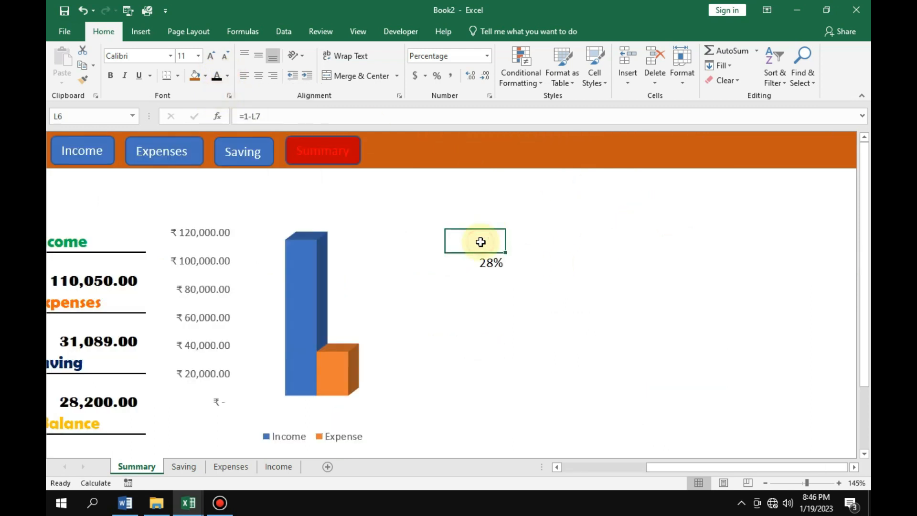
click(216, 77)
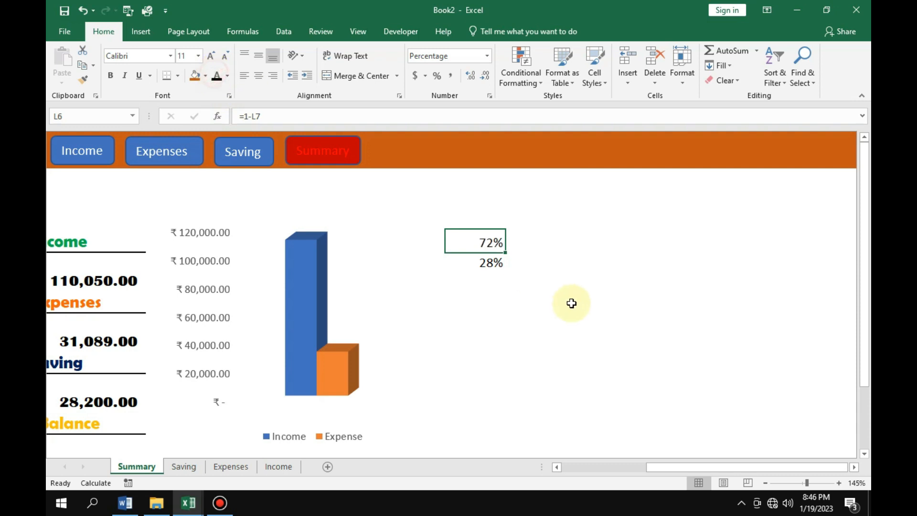
click(579, 308)
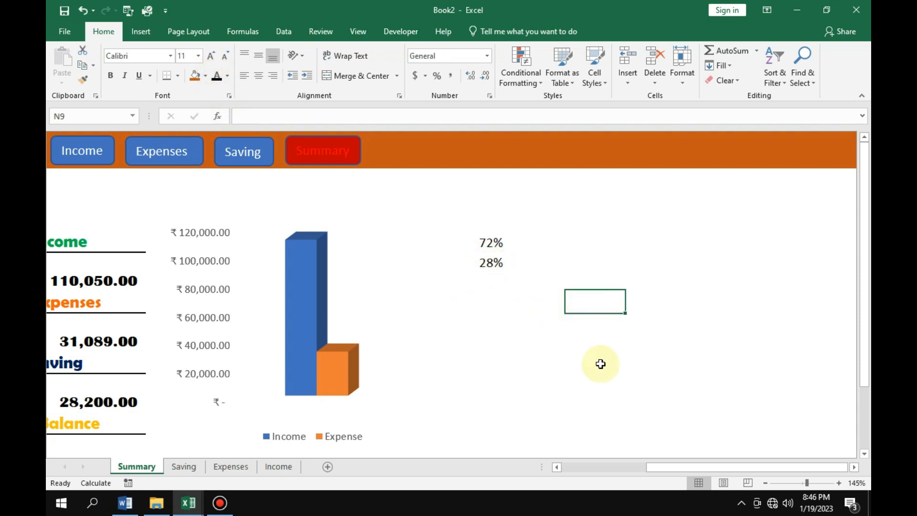
Draw a rectangle shape about 0.89" wide and 0.42" high over the middle of the pie chart.
drag(654, 468, 585, 465)
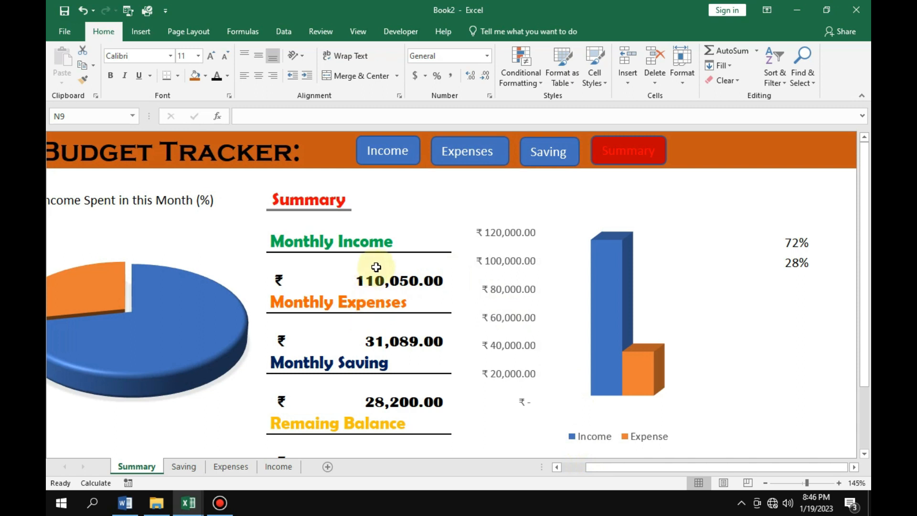
mouse_move(646, 463)
mouse_down()
mouse_move(609, 467)
mouse_move(644, 469)
mouse_up()
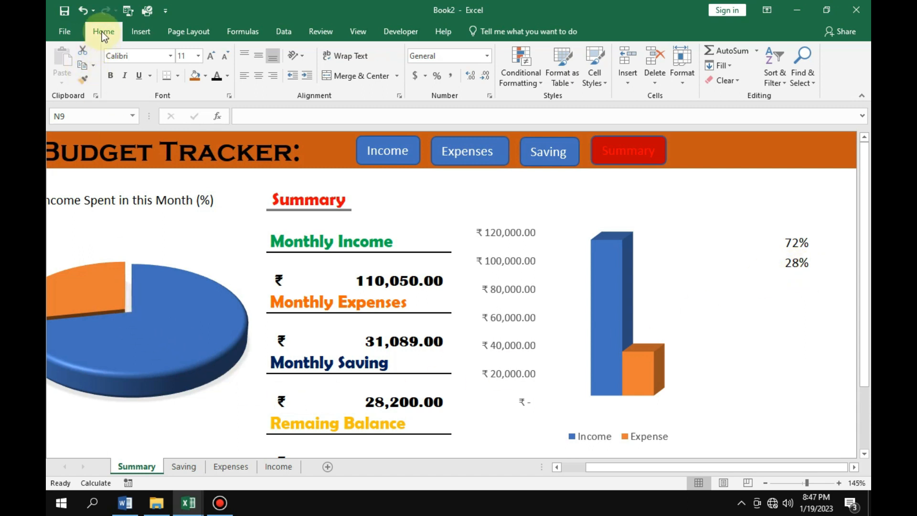
click(135, 30)
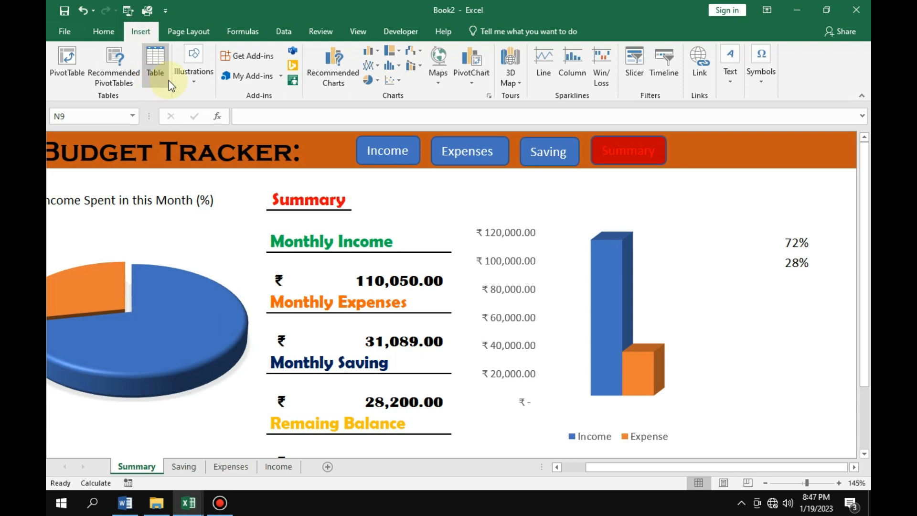
click(194, 72)
click(247, 127)
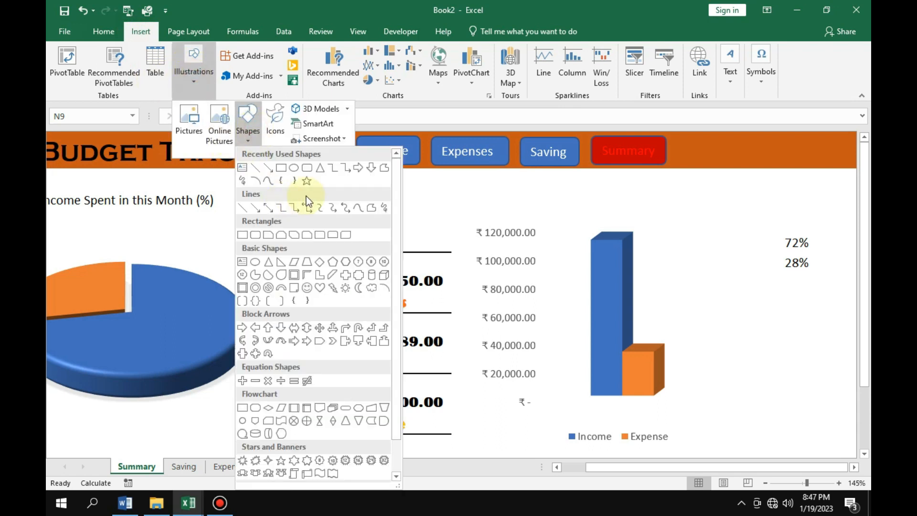
click(281, 167)
mouse_move(101, 297)
mouse_down()
mouse_move(180, 328)
mouse_move(138, 315)
mouse_up()
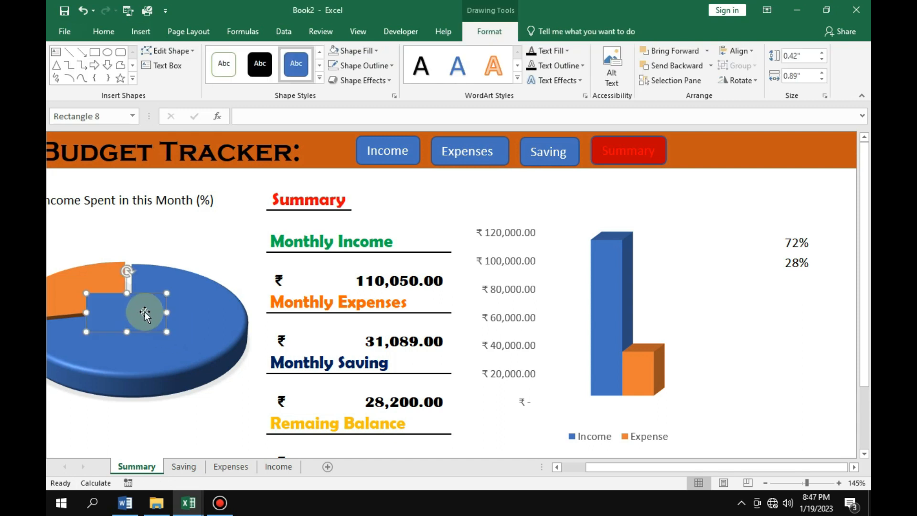
Link the rectangle's text to the helper percentage cell with the formula =$L$7.
click(293, 117)
text(=)
click(792, 262)
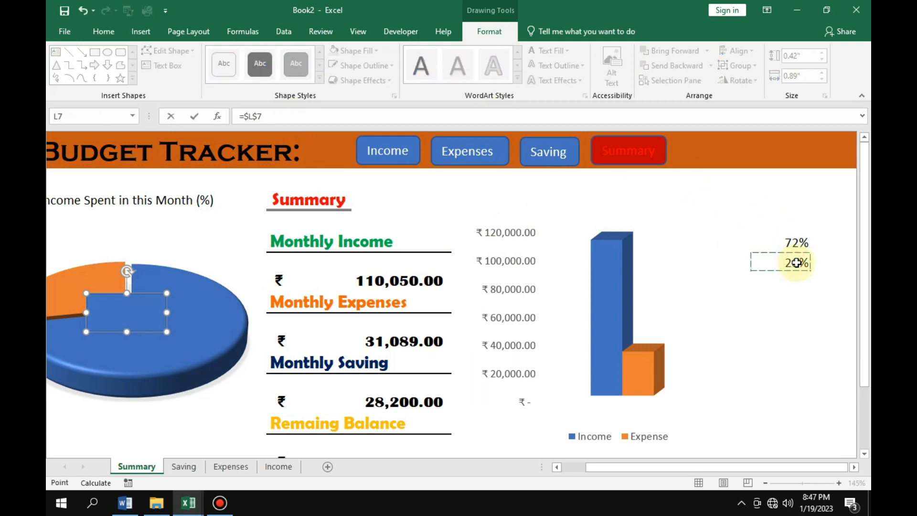
key(Return)
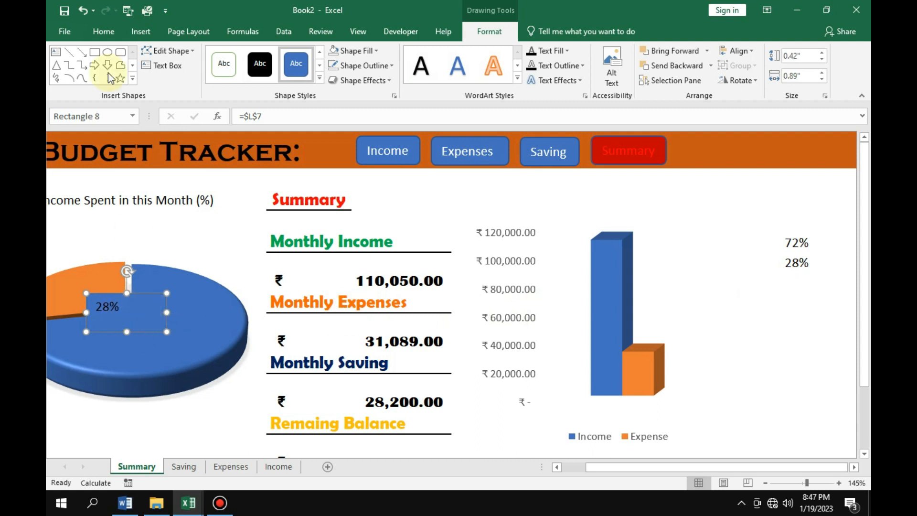
Enlarge the rectangle's linked text to font size 28 and stretch the shape downward to fit it.
click(103, 30)
click(209, 56)
double_click(209, 56)
double_click(209, 55)
double_click(209, 56)
double_click(209, 56)
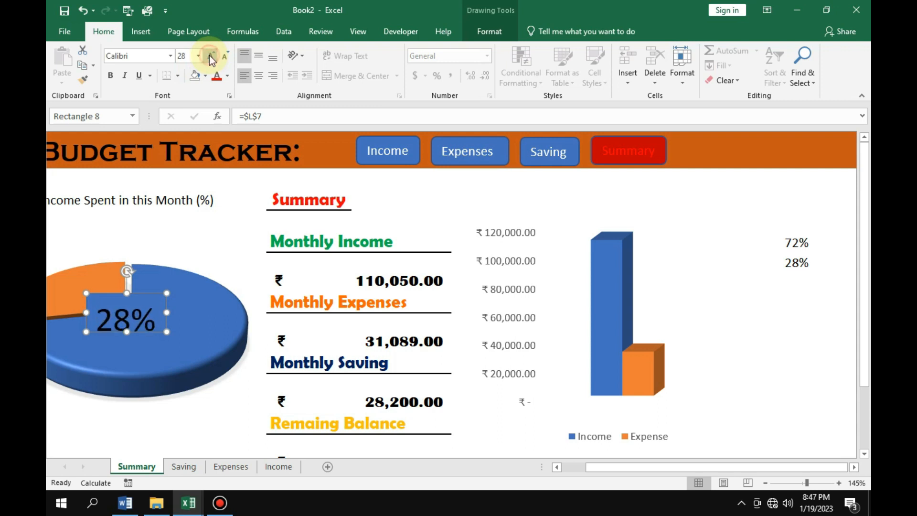
drag(127, 331, 126, 344)
Change the rectangle's text to the Copperplate Gothic font and make it bold.
click(156, 56)
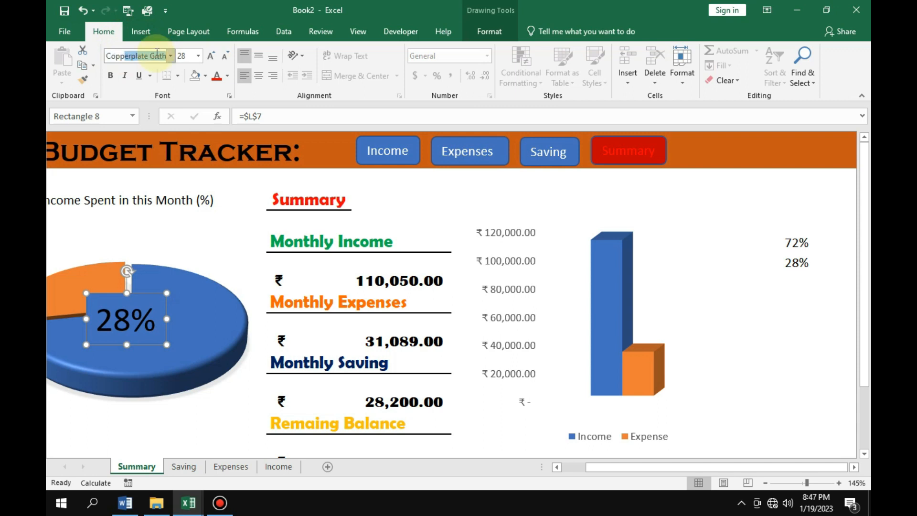
text(Copp)
key(Return)
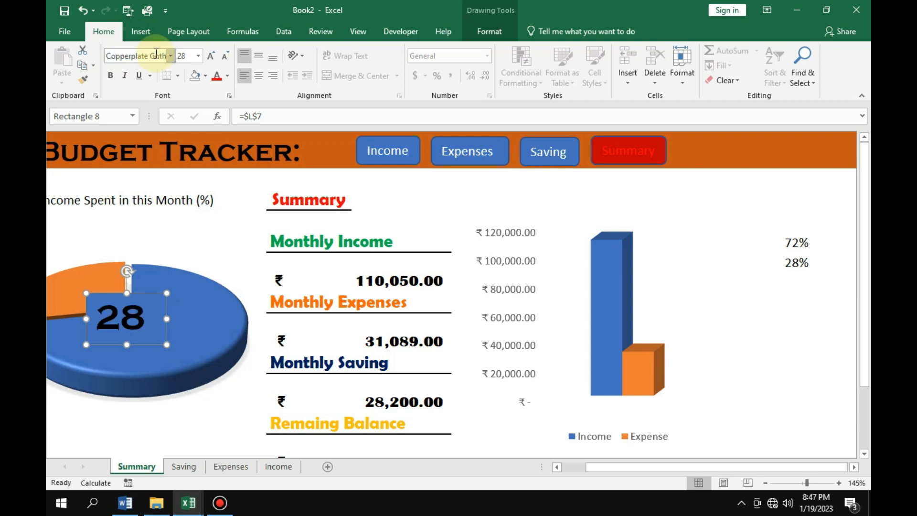
click(111, 77)
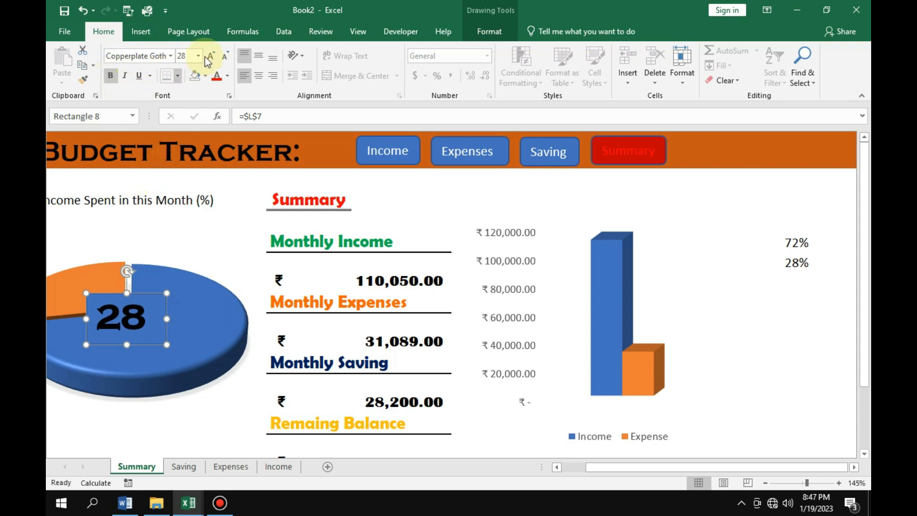
Change the font color of the rectangle's linked percentage text to yellow.
click(217, 79)
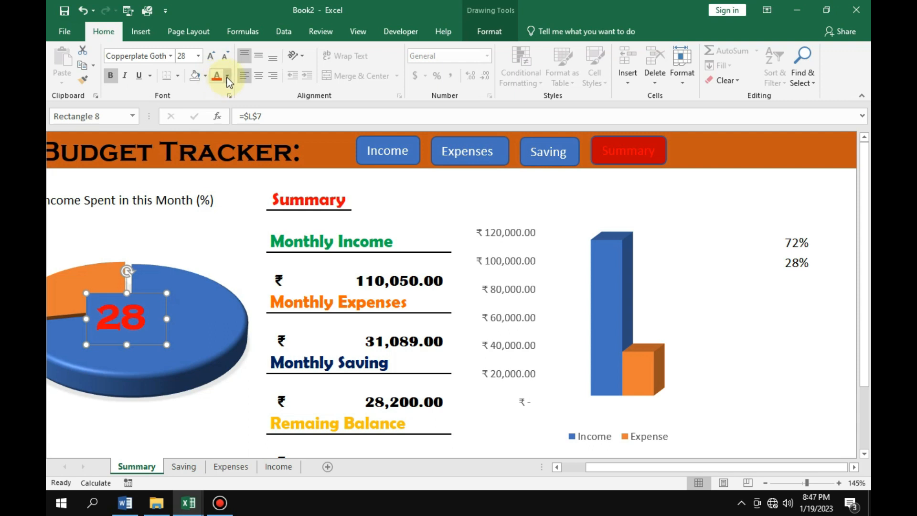
click(227, 76)
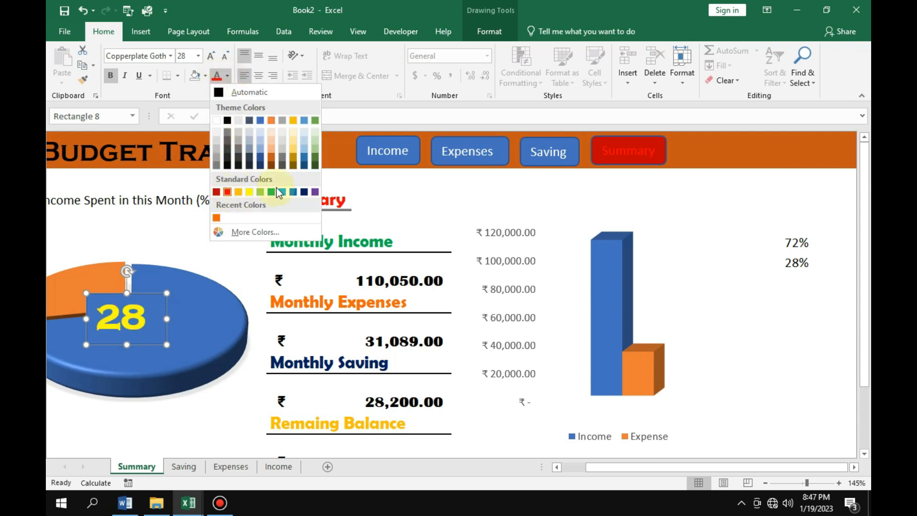
click(250, 191)
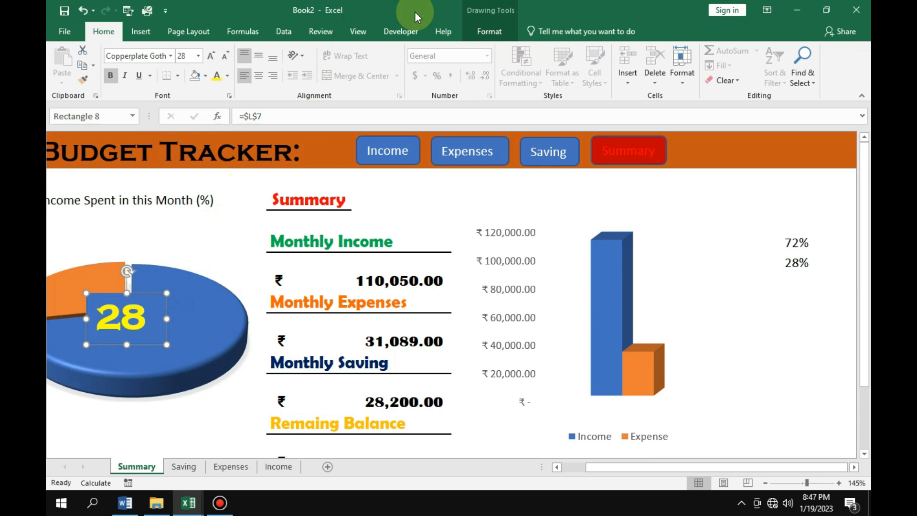
Remove the rectangle's fill and outline so only its percentage text shows over the pie chart.
click(489, 31)
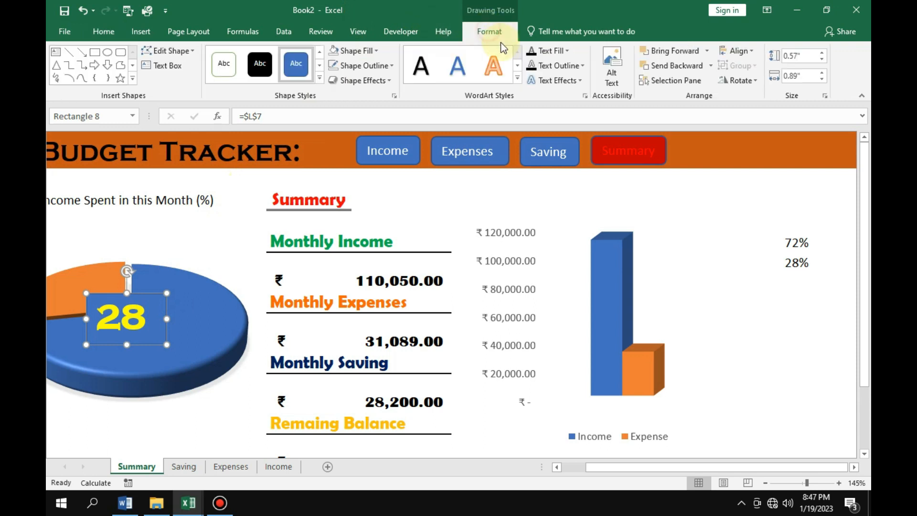
click(357, 51)
click(355, 205)
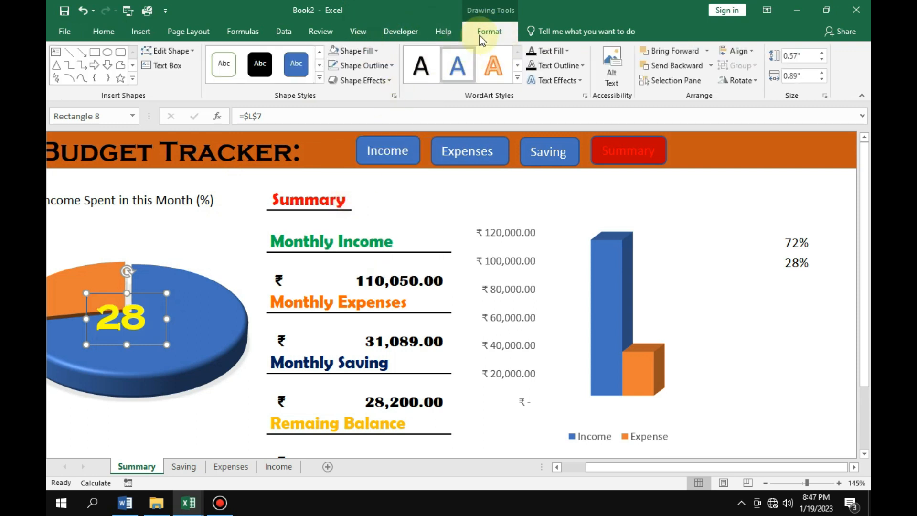
click(391, 69)
click(346, 219)
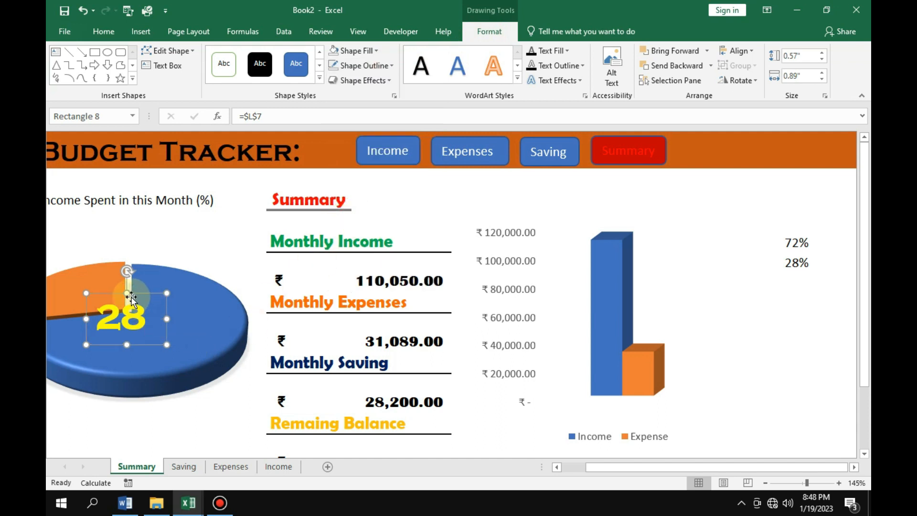
Enlarge the percentage rectangle to about 1.27" wide and 0.77" high and move it onto the pie's blue slice.
drag(116, 300, 84, 263)
drag(138, 313, 175, 331)
drag(100, 278, 162, 311)
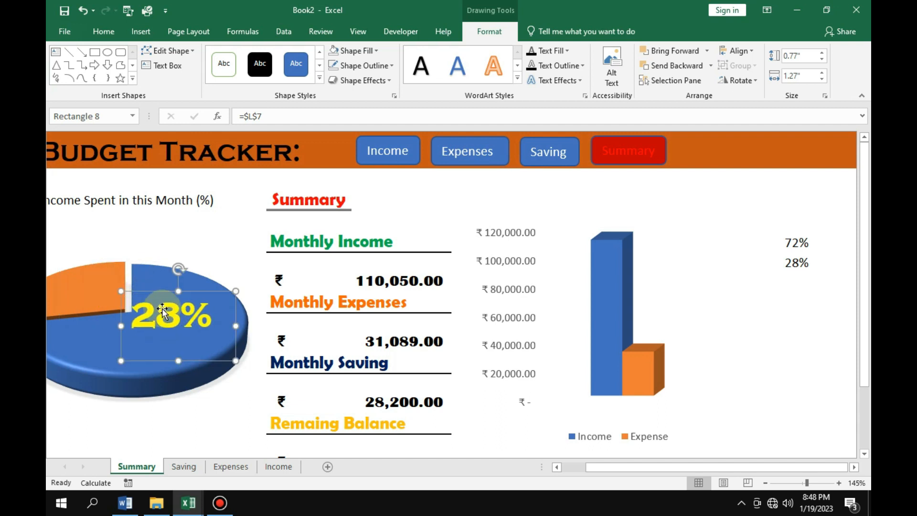
Change the percentage text's font color to dark red and deselect the rectangle.
click(118, 33)
click(228, 76)
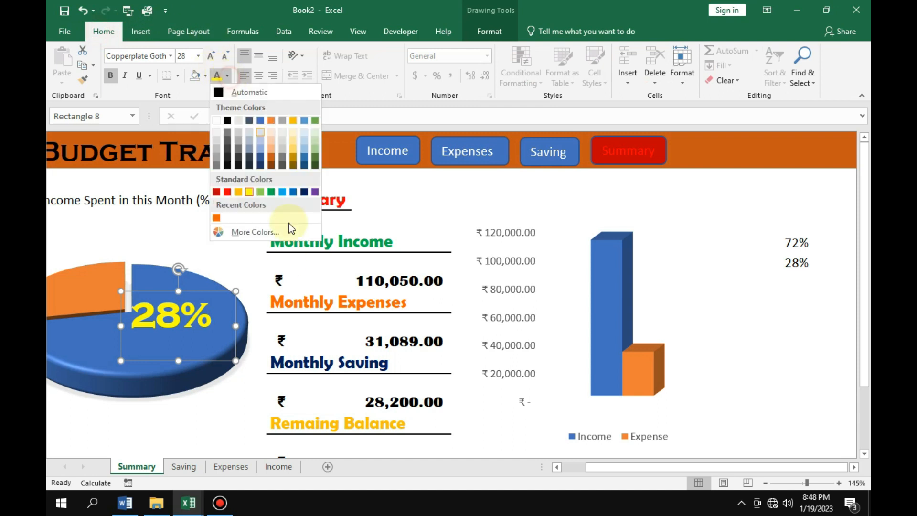
click(217, 192)
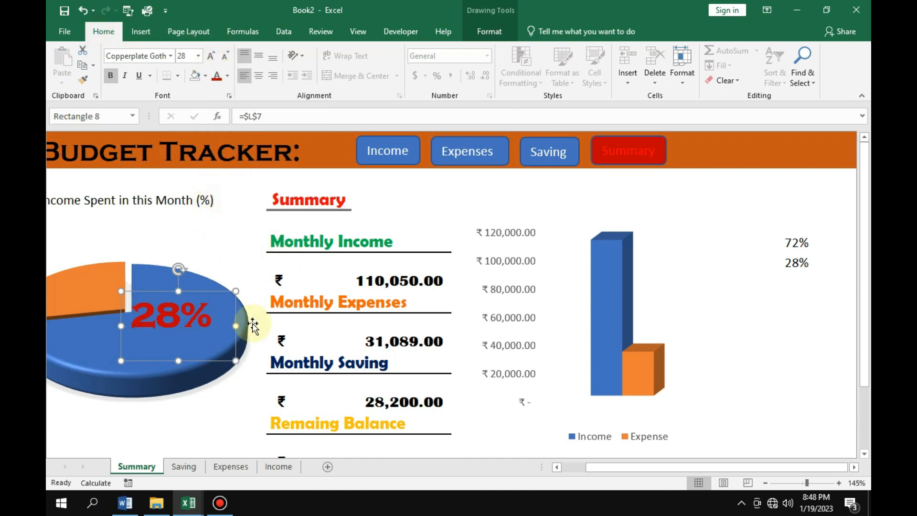
click(221, 239)
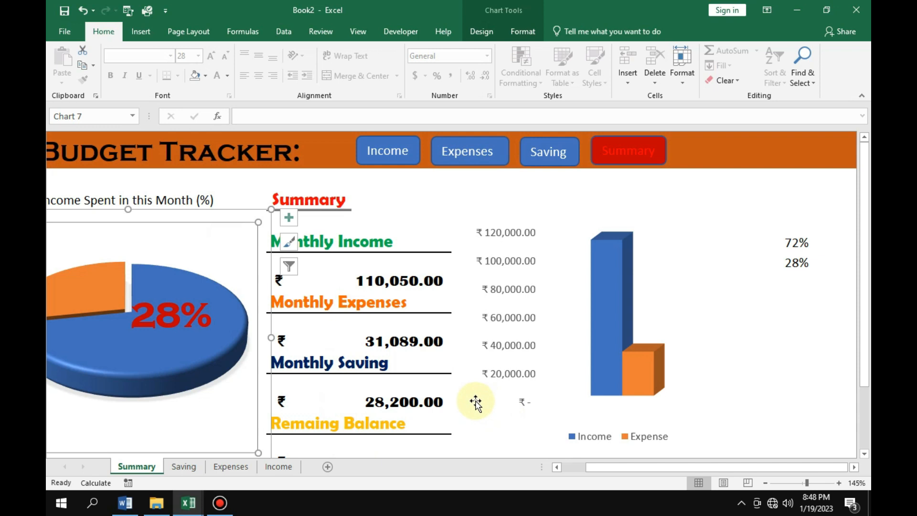
Hide the ribbon and status bar to show the full Summary dashboard, and follow its link to the Income sheet.
key(ctrl+shift+F1)
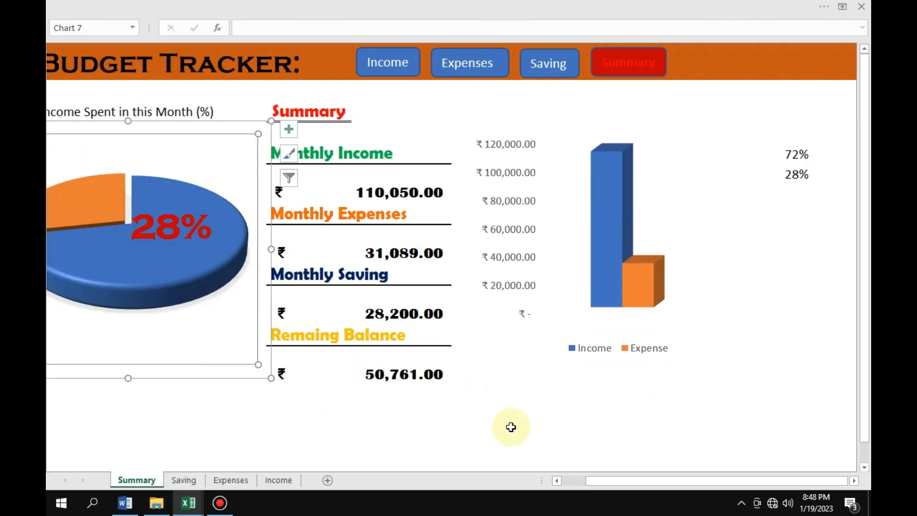
drag(592, 480, 562, 480)
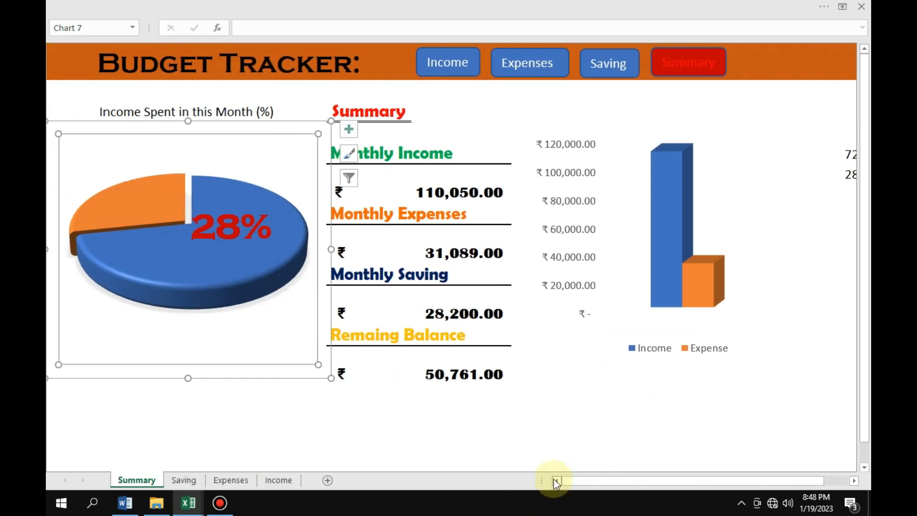
click(761, 443)
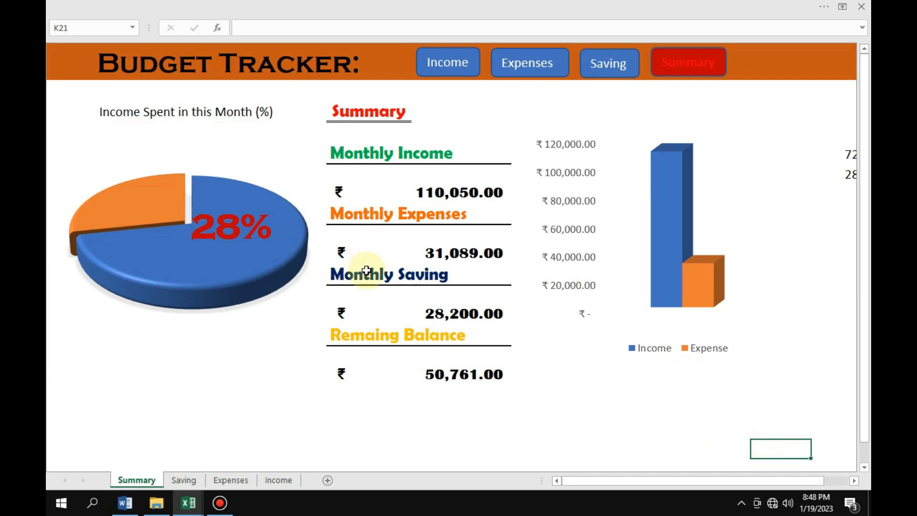
click(448, 63)
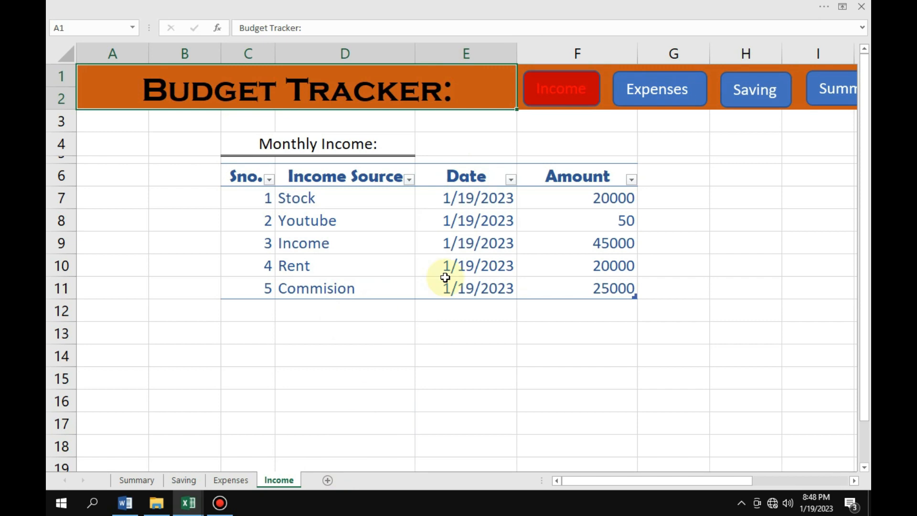
On the Expenses sheet, enter serial number 6 for the Other Bill row.
click(233, 480)
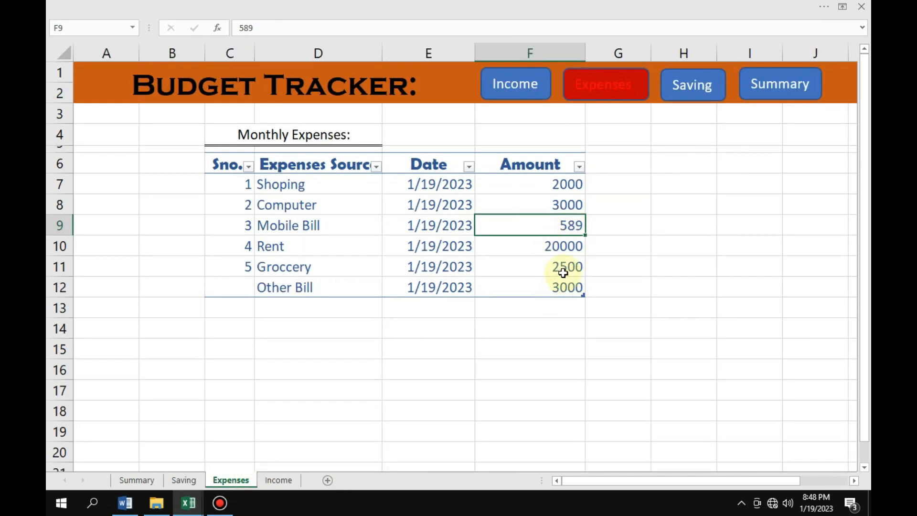
click(238, 284)
text(6)
Set the Other Bill amount to 5000 and follow the link back to the Summary sheet to check the dashboard.
click(550, 287)
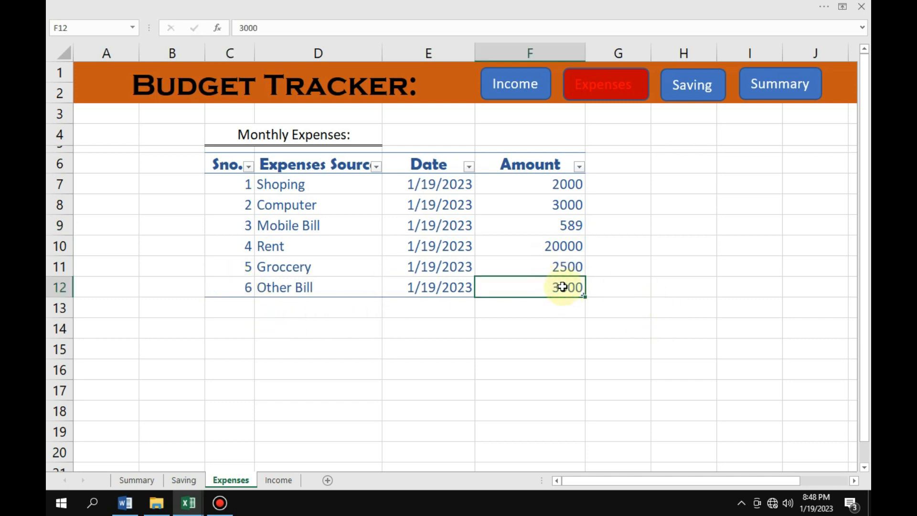
double_click(563, 287)
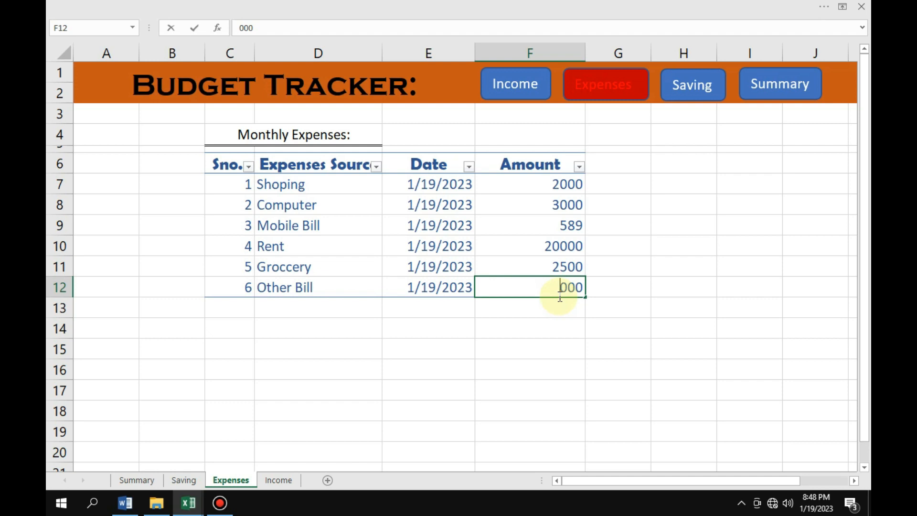
key(Return)
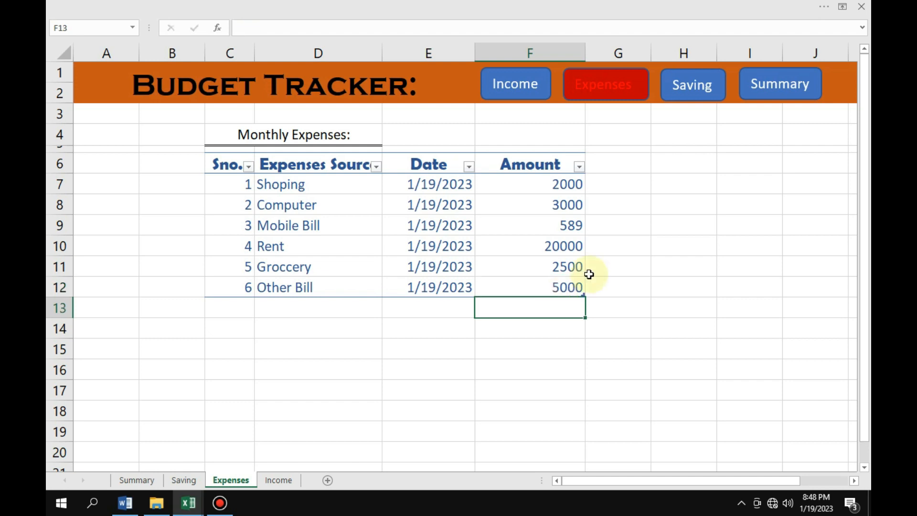
click(778, 85)
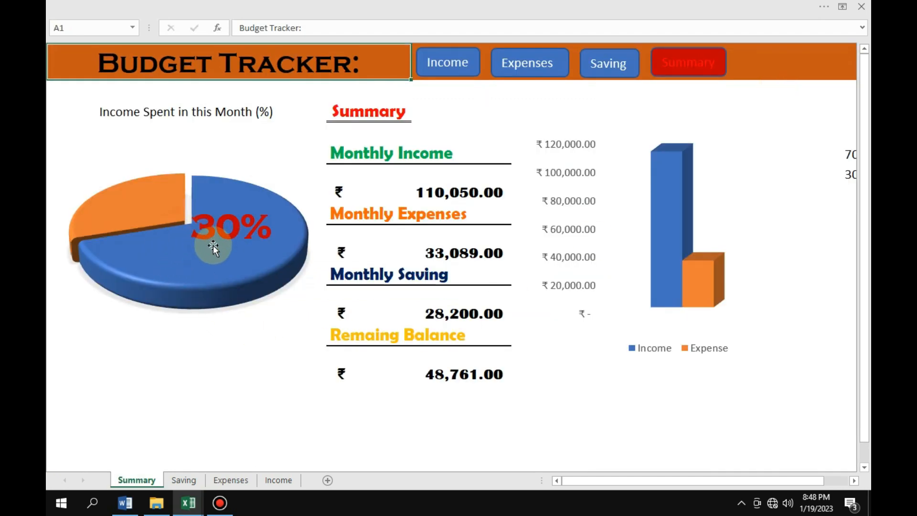